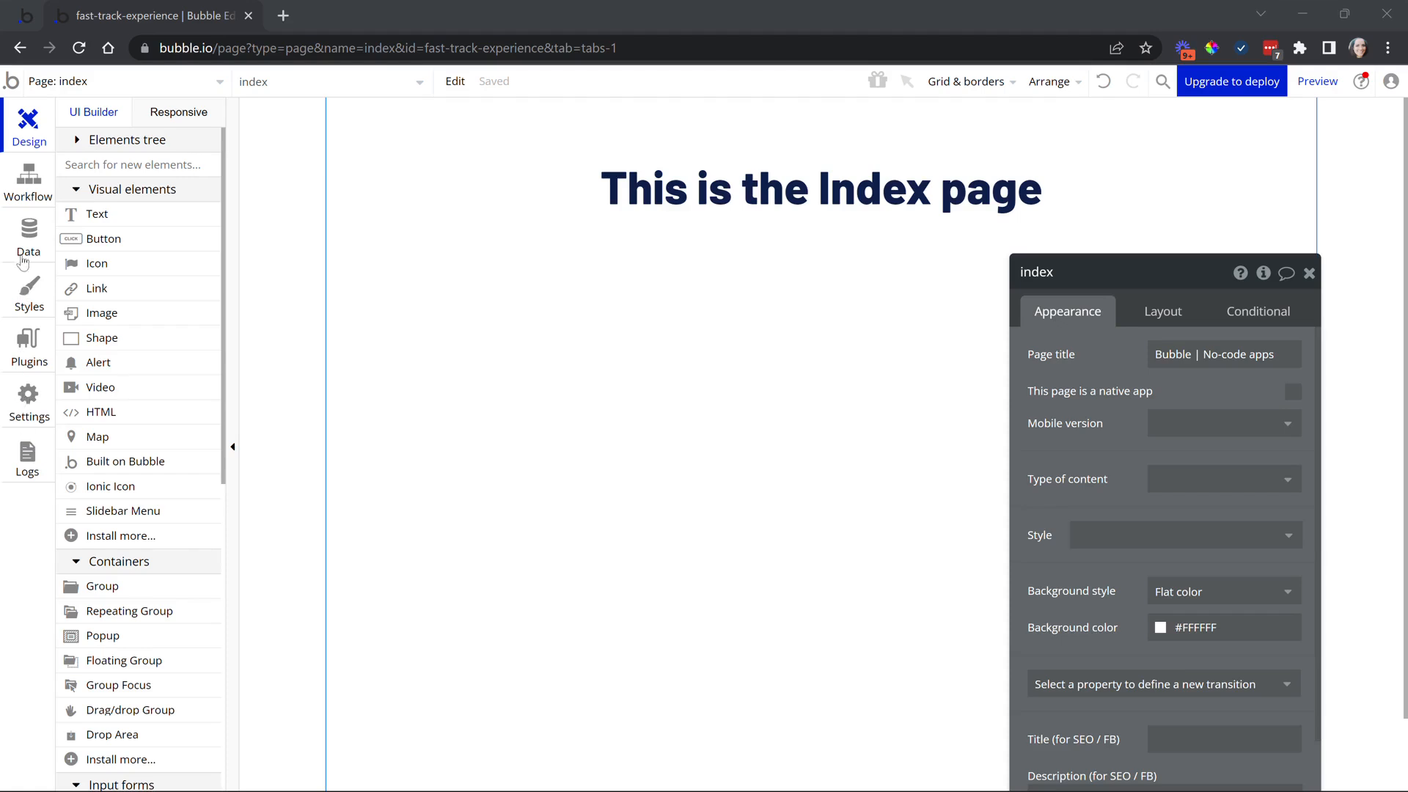
# Look through the app's page list without switching pages
pyautogui.click(135, 86)
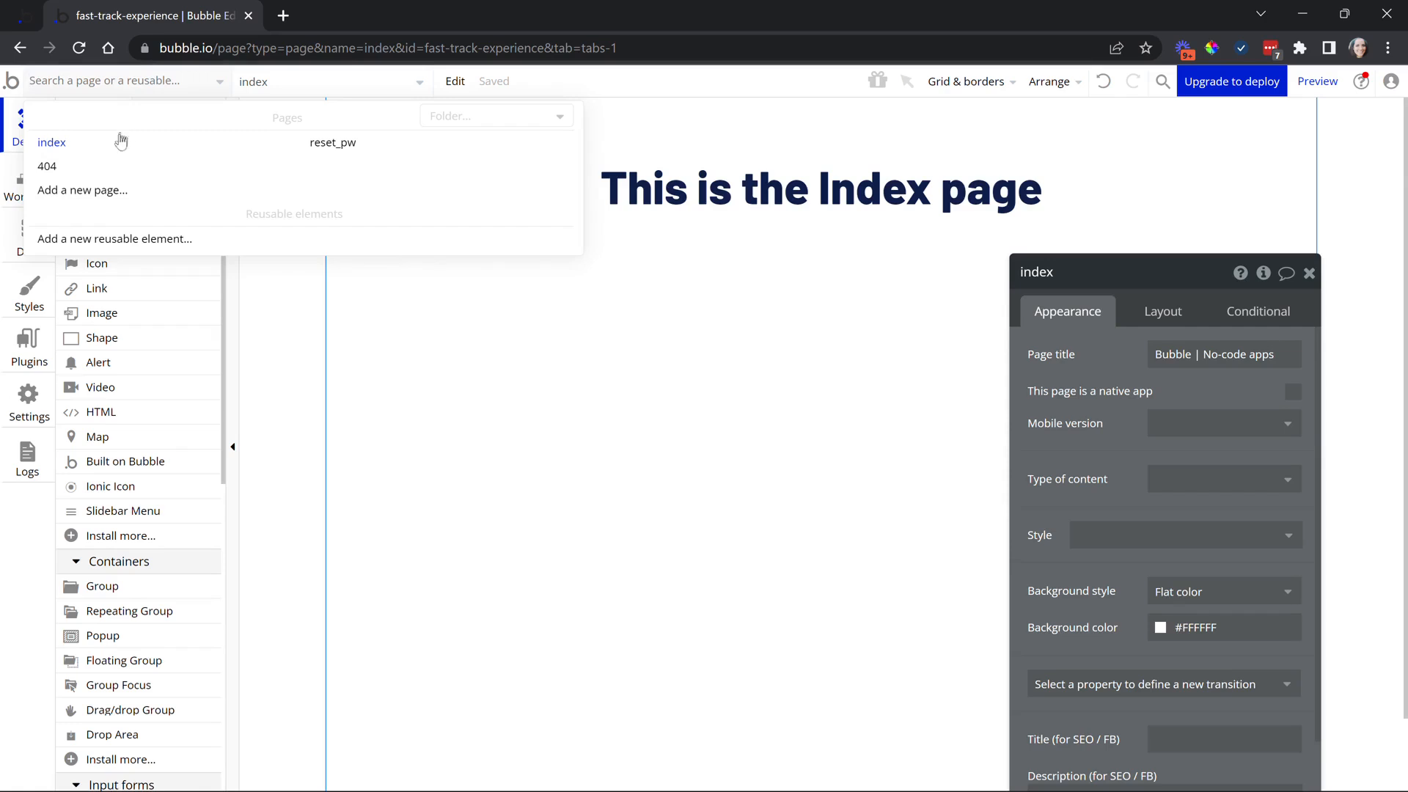
pyautogui.moveTo(328, 160)
pyautogui.moveTo(166, 150)
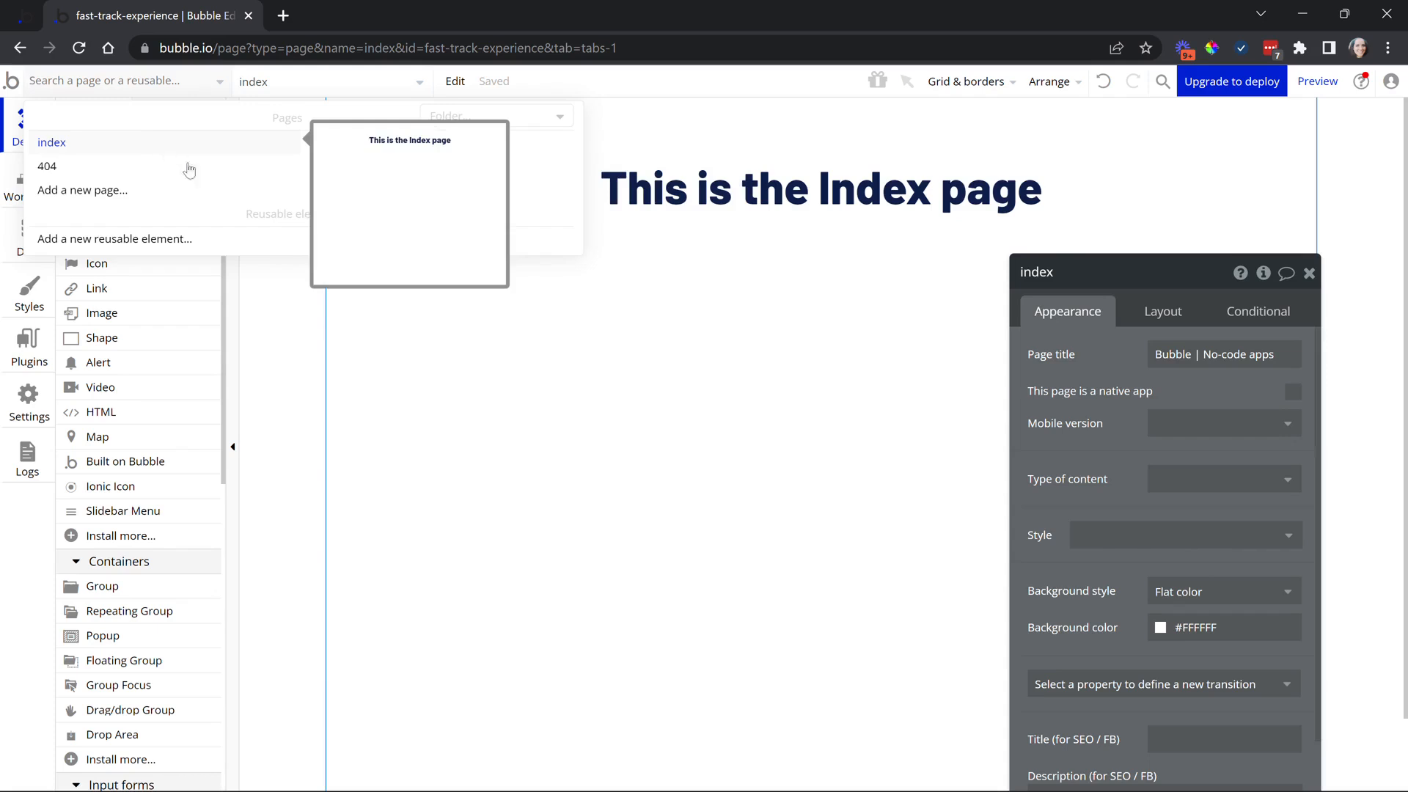
pyautogui.click(502, 345)
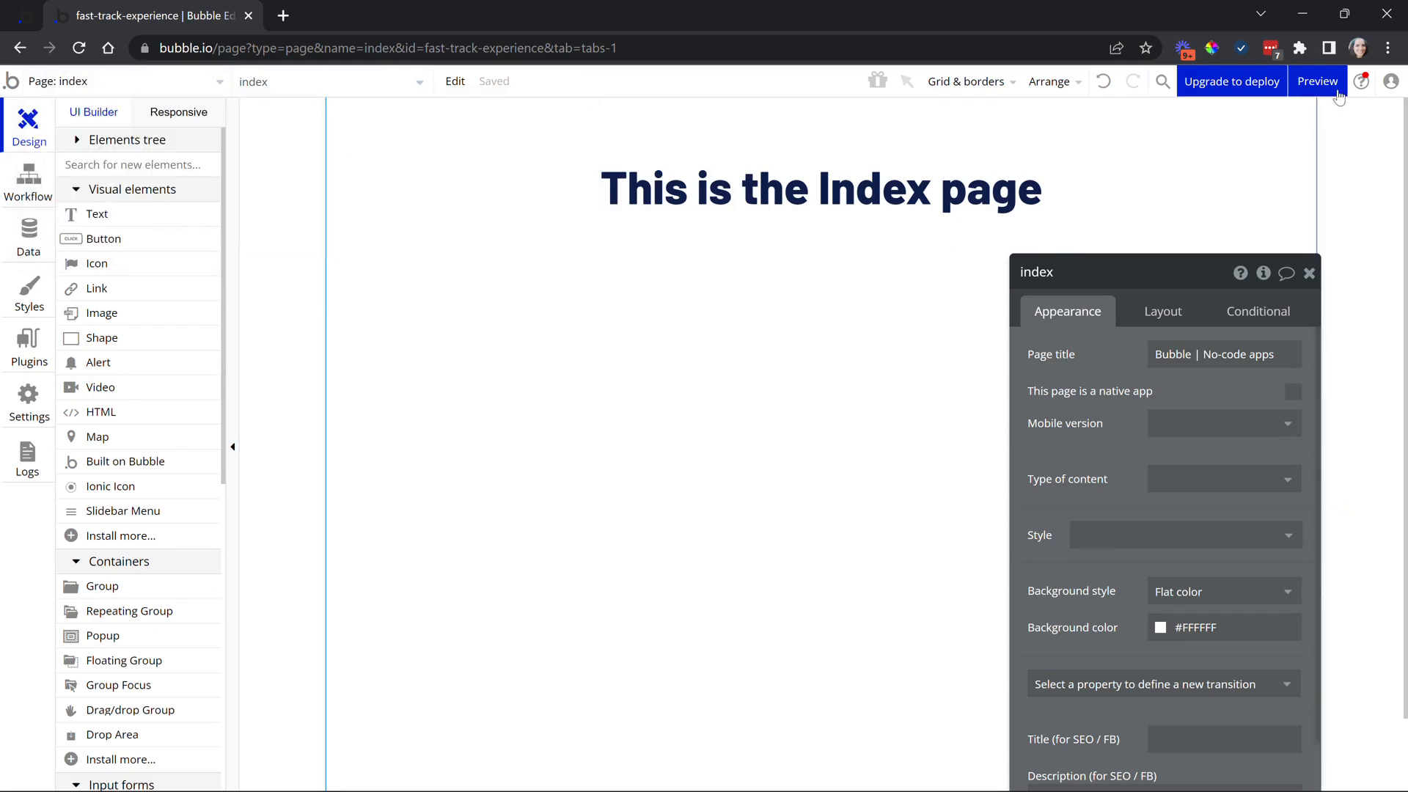
# Preview the app and reload it with ?debug_mode=true removed from the address
pyautogui.click(1318, 81)
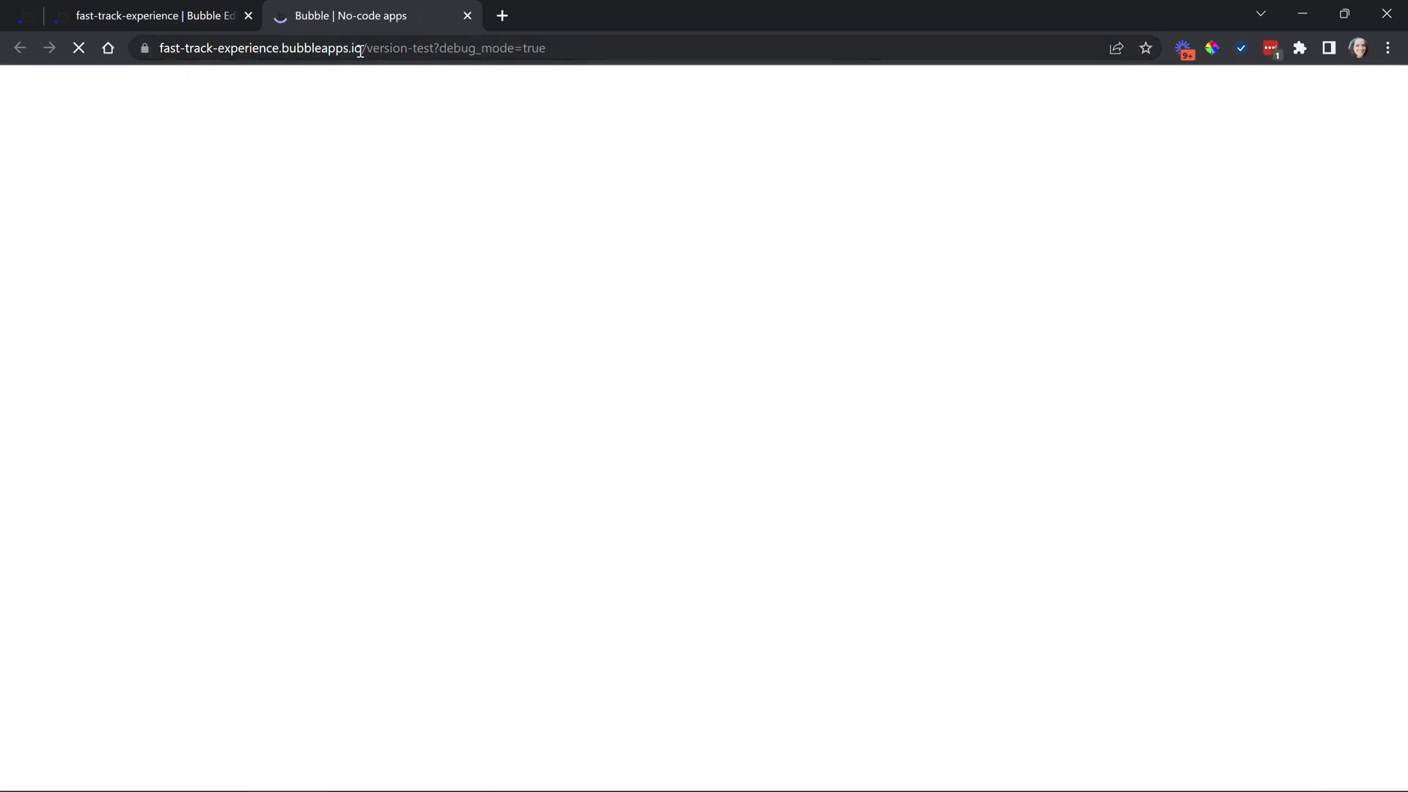
pyautogui.moveTo(362, 48); pyautogui.dragTo(145, 53)
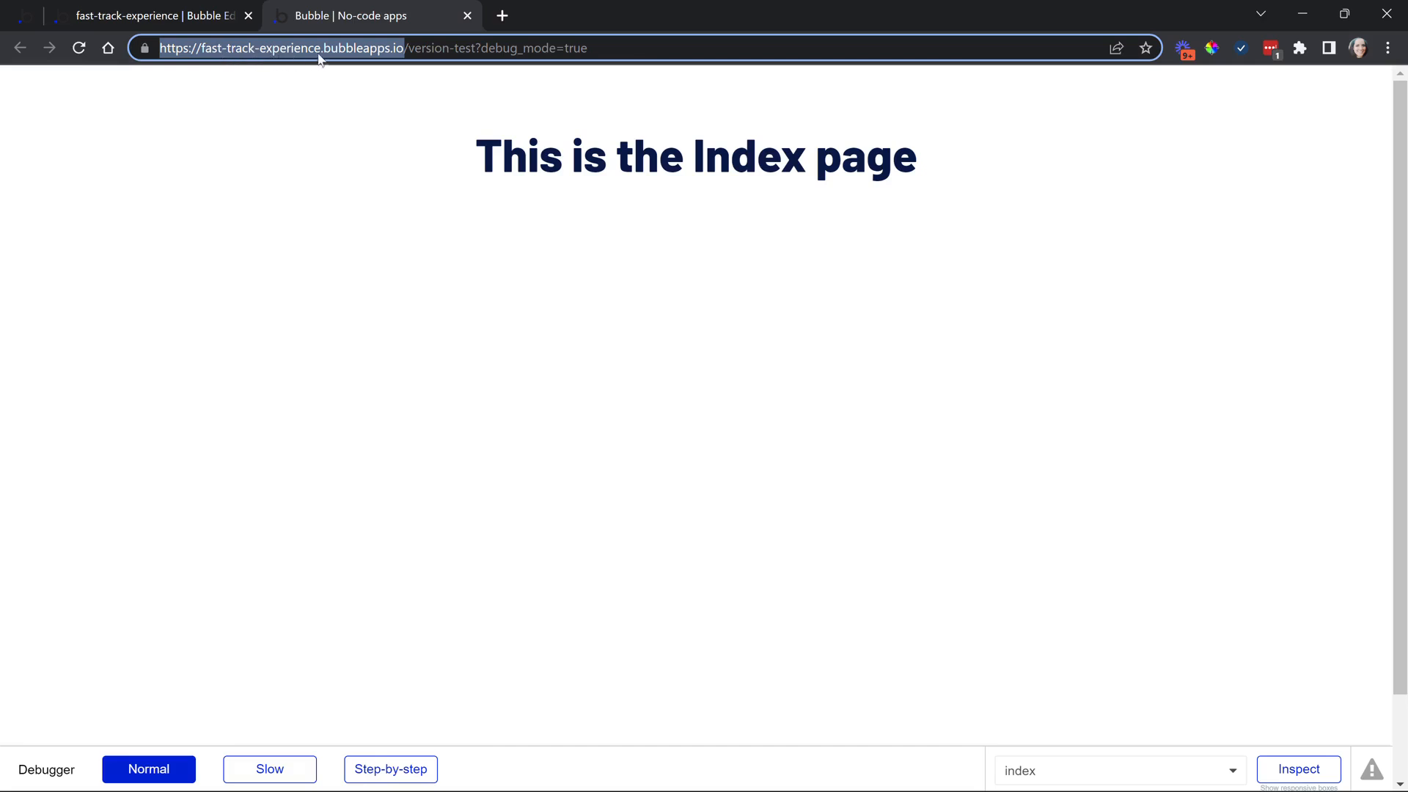
pyautogui.click(380, 53)
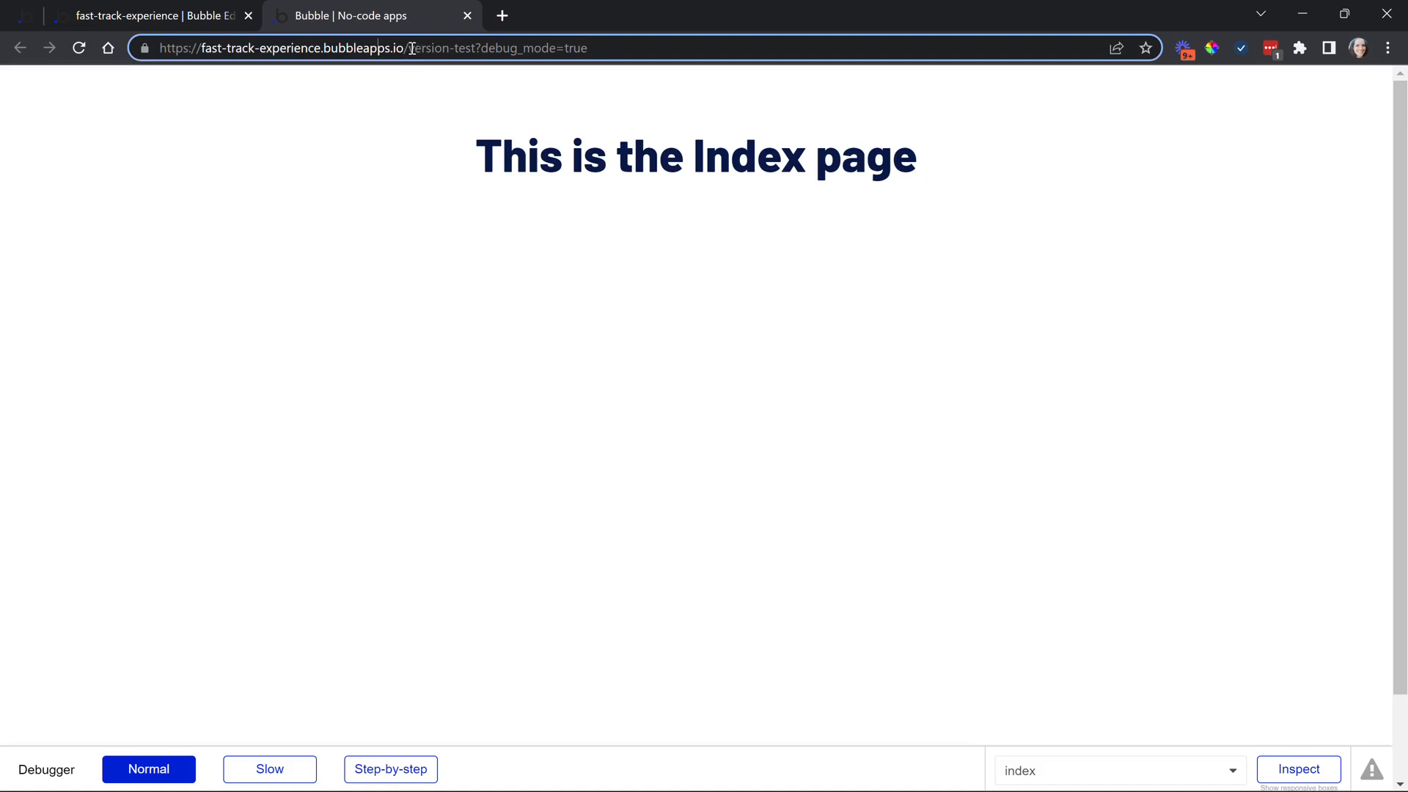
pyautogui.moveTo(412, 49); pyautogui.dragTo(476, 51)
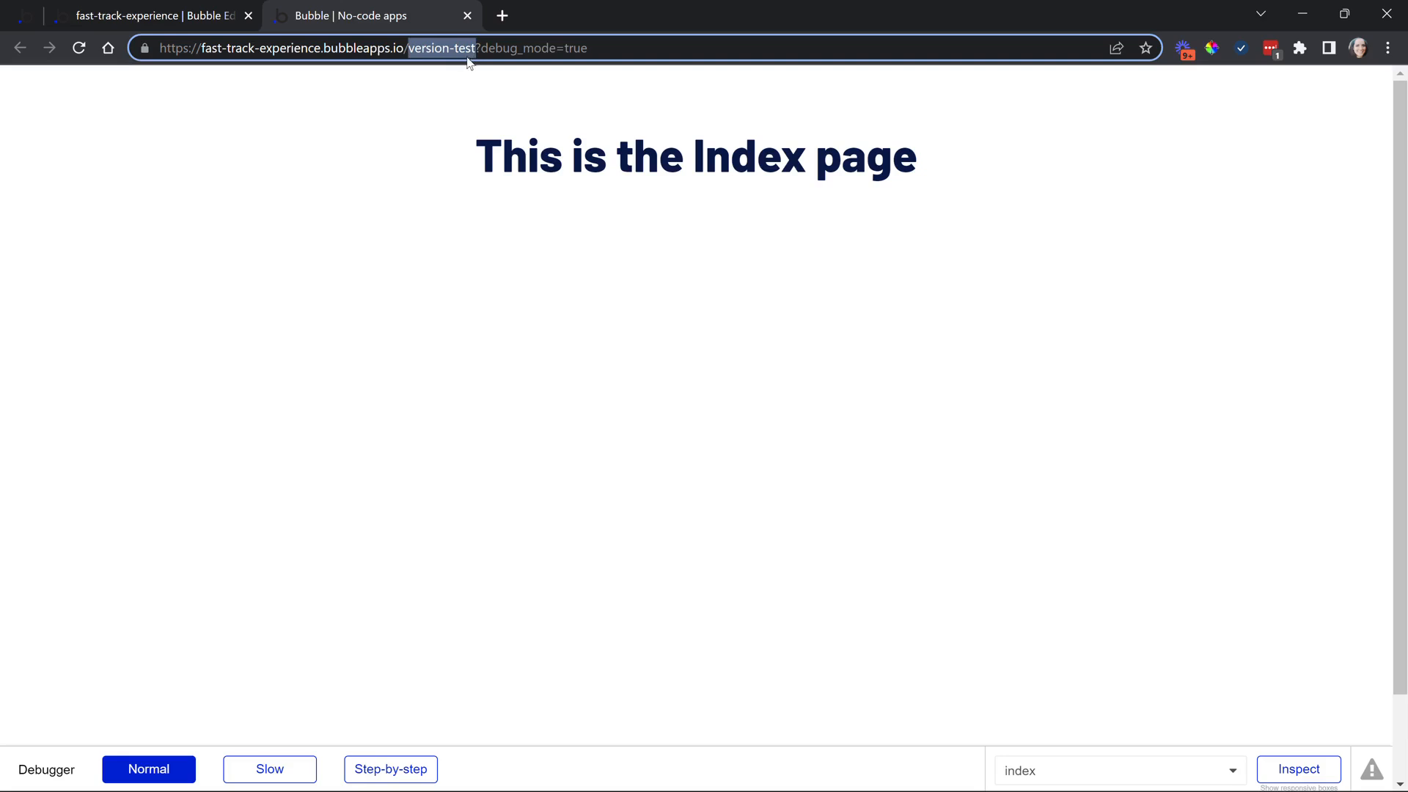
pyautogui.click(463, 53)
pyautogui.moveTo(482, 48); pyautogui.dragTo(605, 52)
pyautogui.click(497, 49)
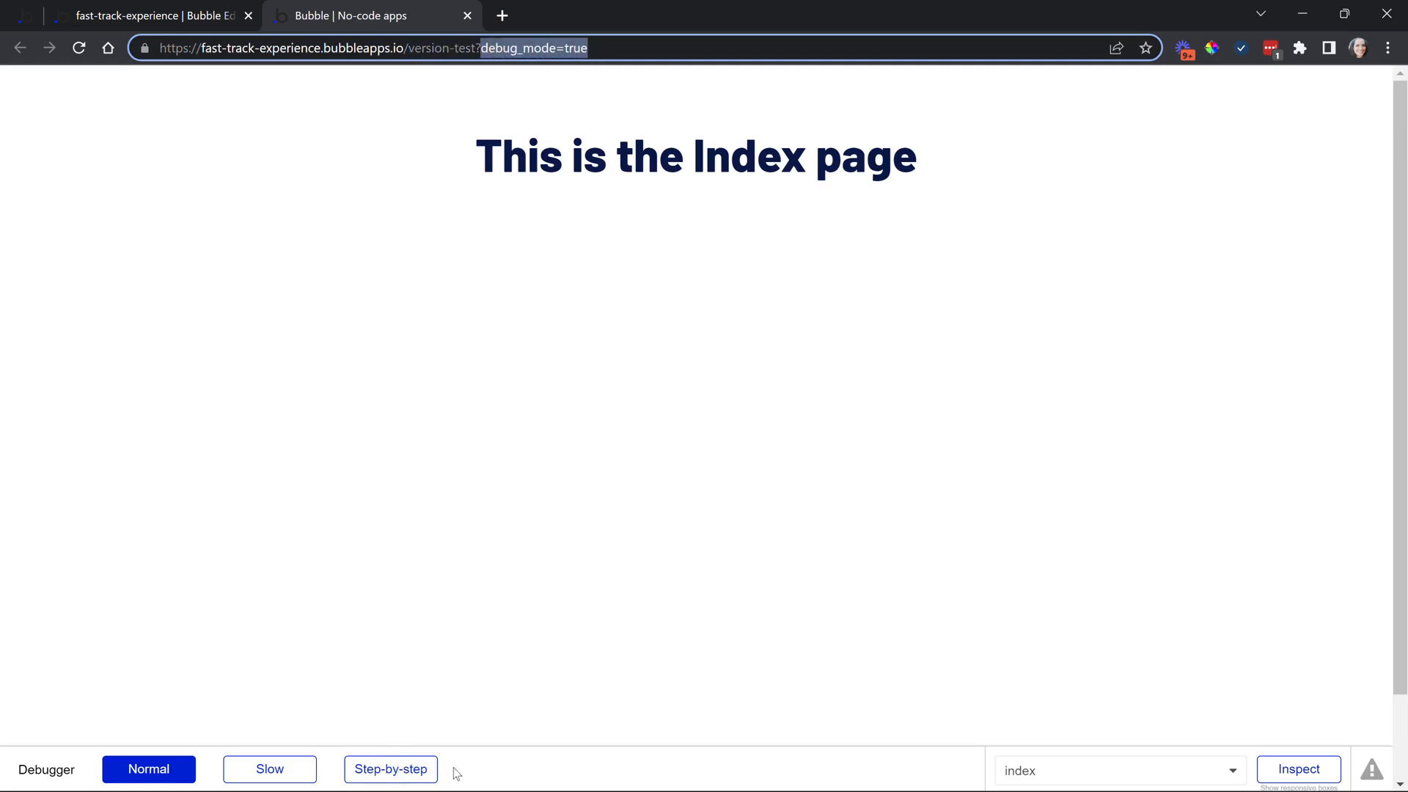
pyautogui.moveTo(476, 49); pyautogui.dragTo(719, 87)
pyautogui.press('BackSpace')
pyautogui.press('Return')
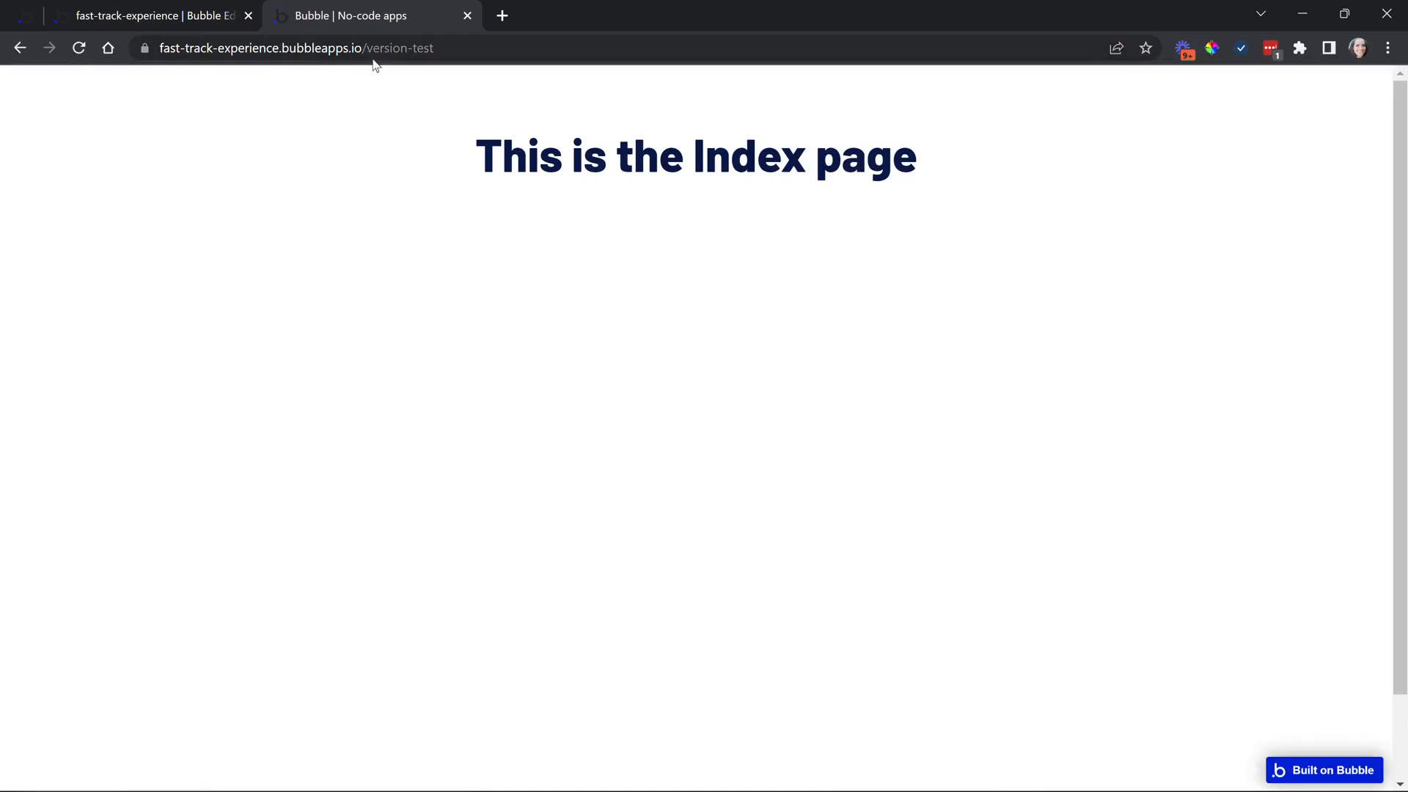
# Switch the editor to the reset_pw page
pyautogui.click(128, 15)
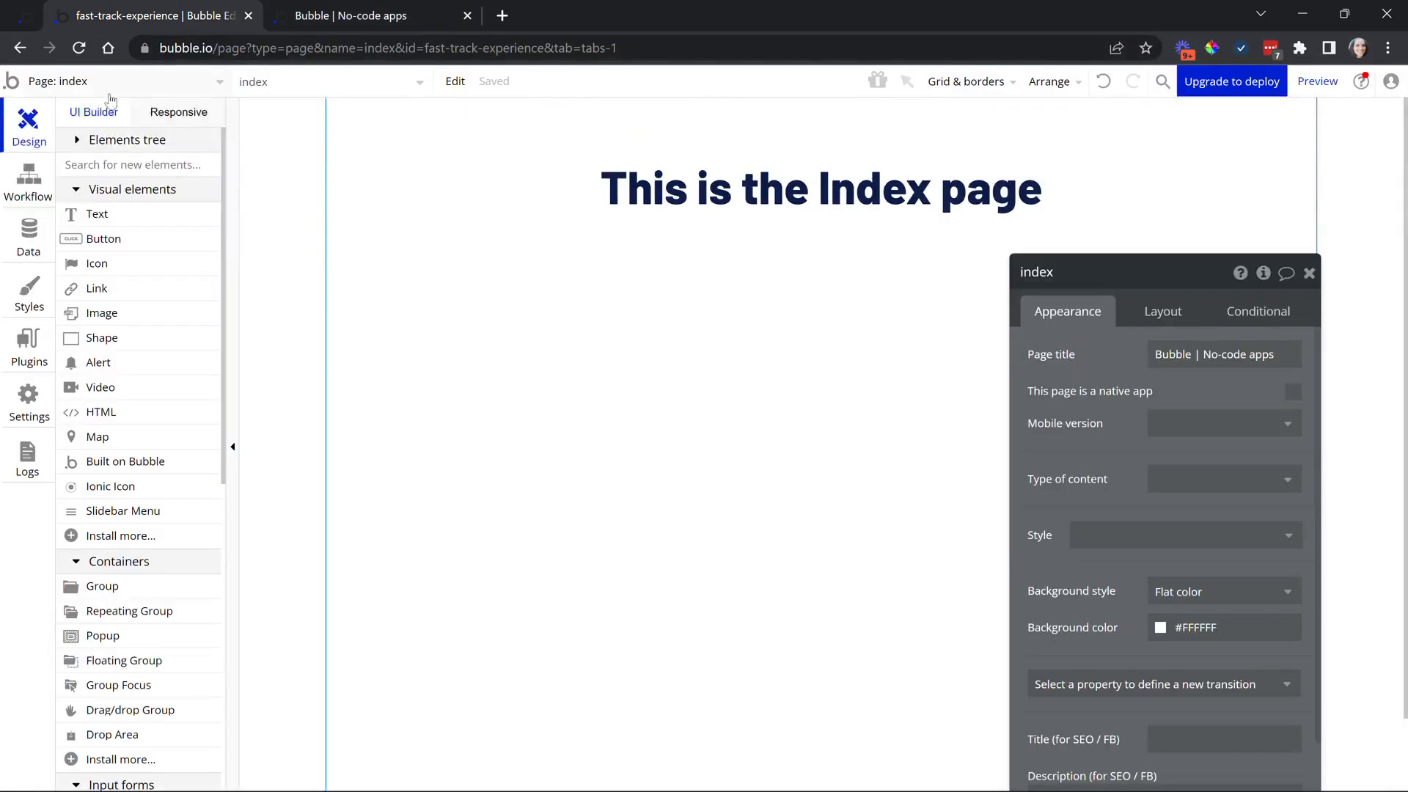
pyautogui.click(110, 93)
pyautogui.click(381, 150)
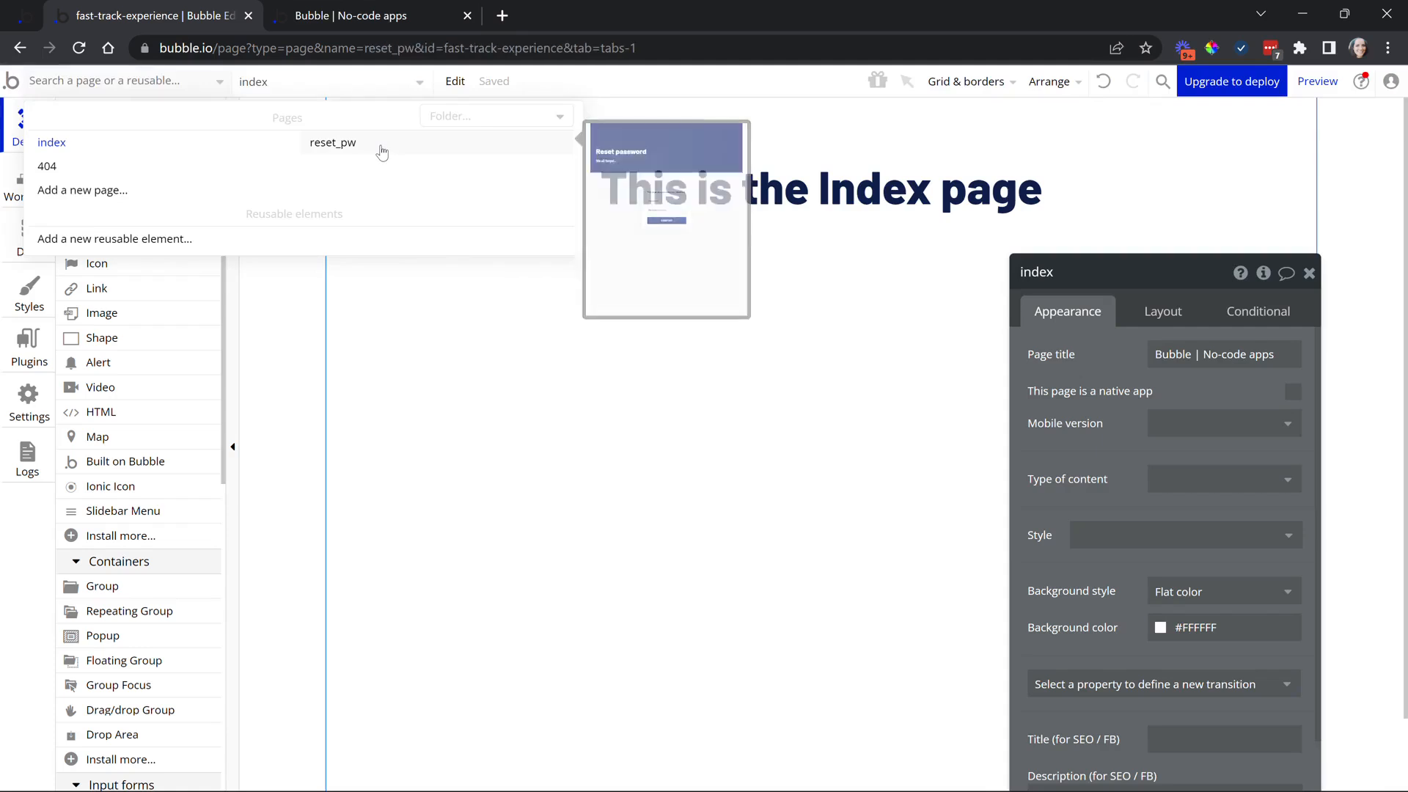
# Load /reset_pw in the preview tab, then return to the editor
pyautogui.click(1317, 82)
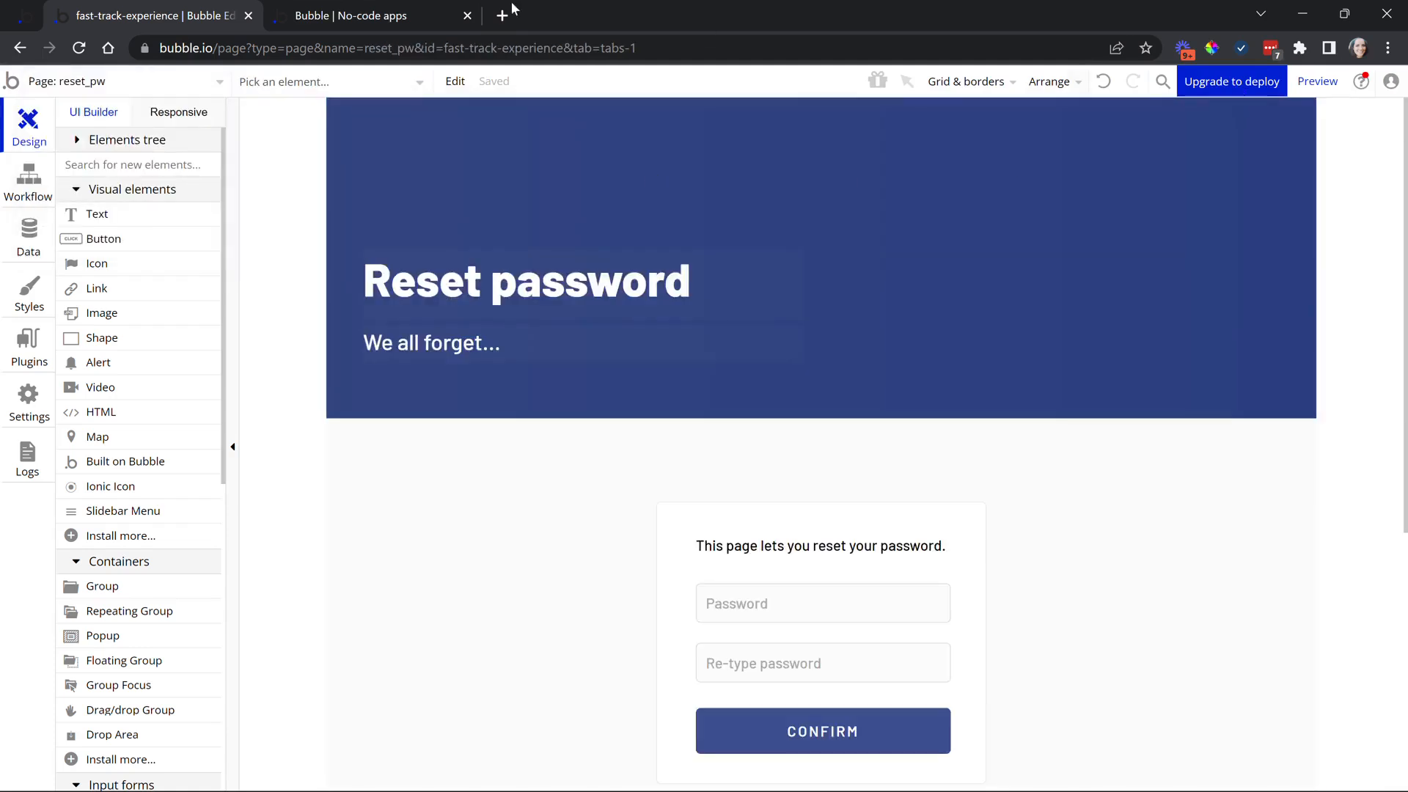
pyautogui.click(497, 47)
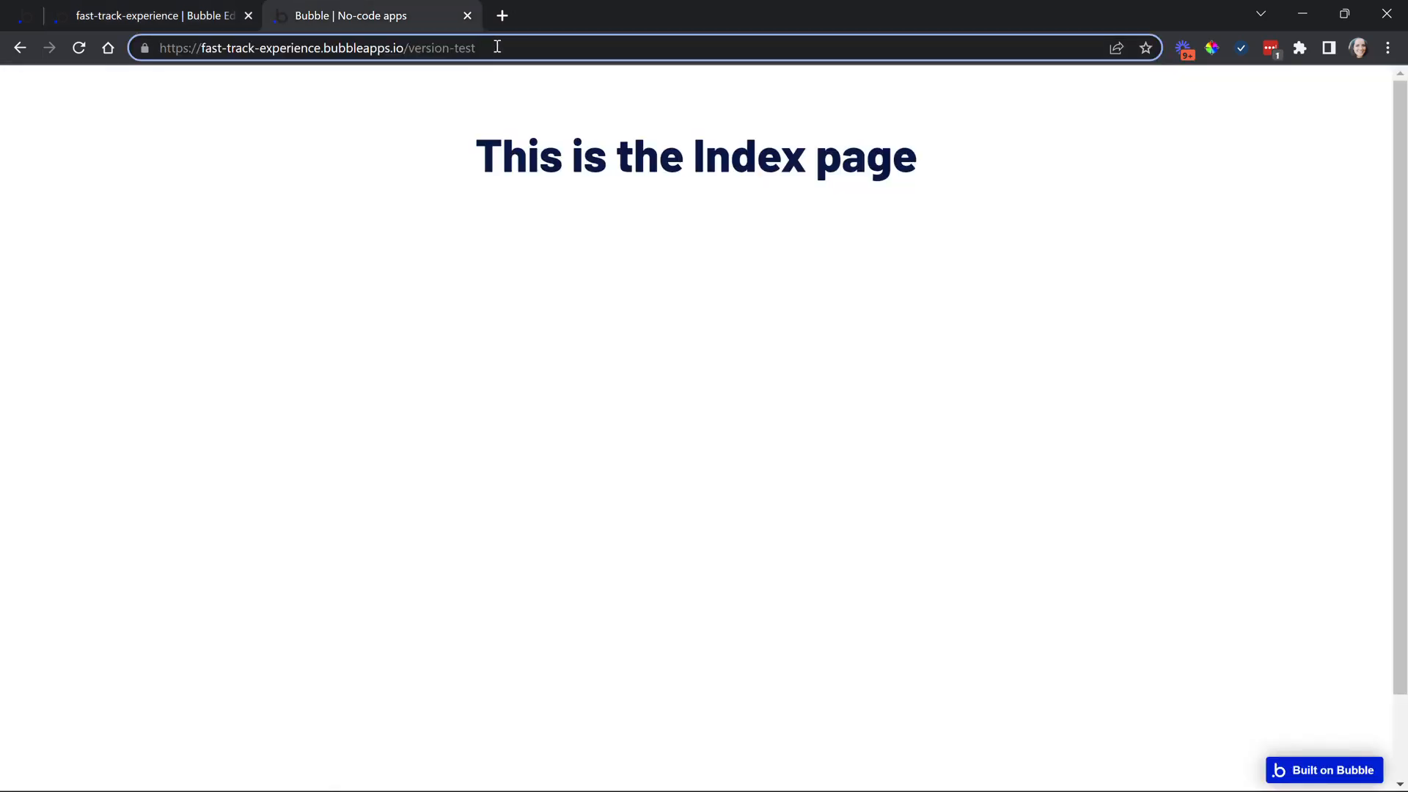
pyautogui.write('/reset_pw')
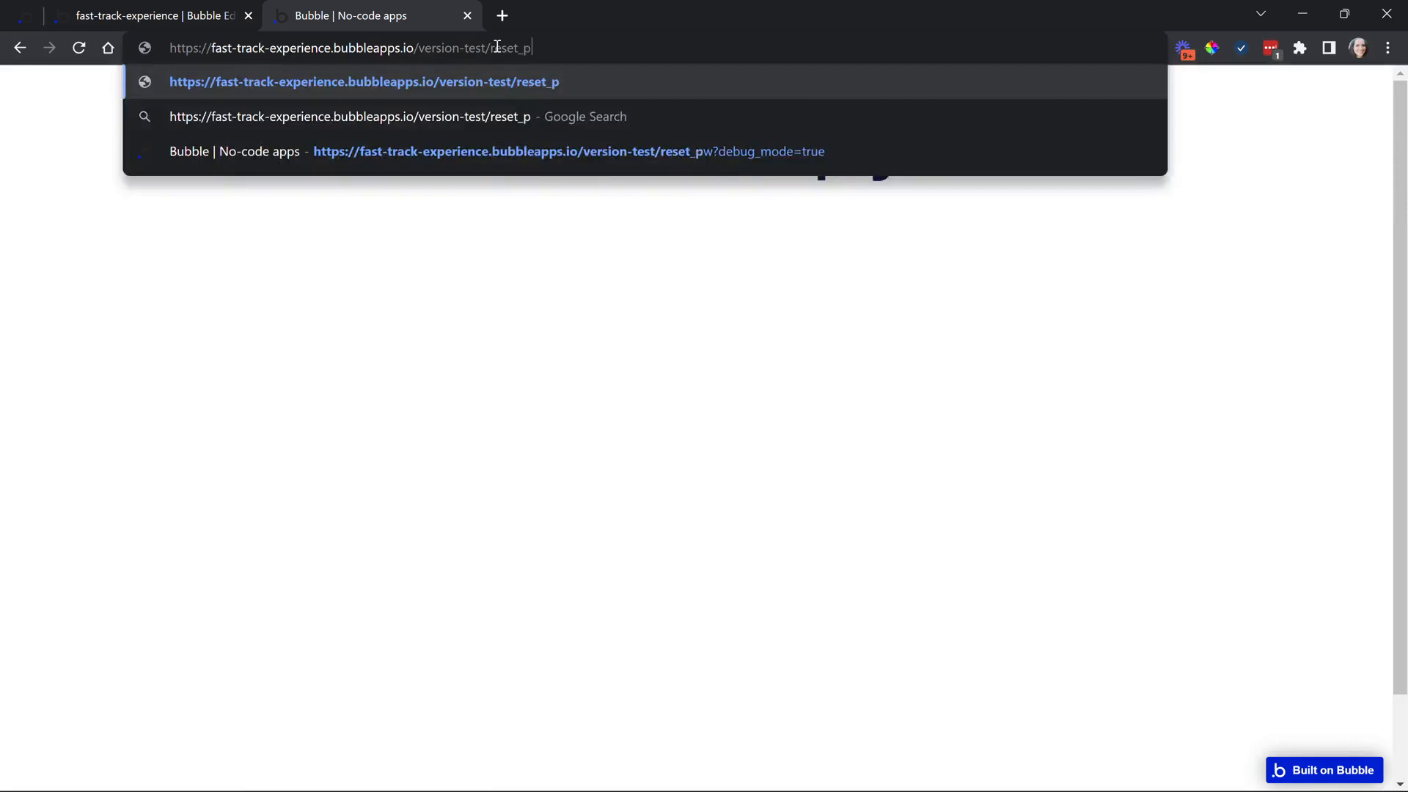
pyautogui.press('Return')
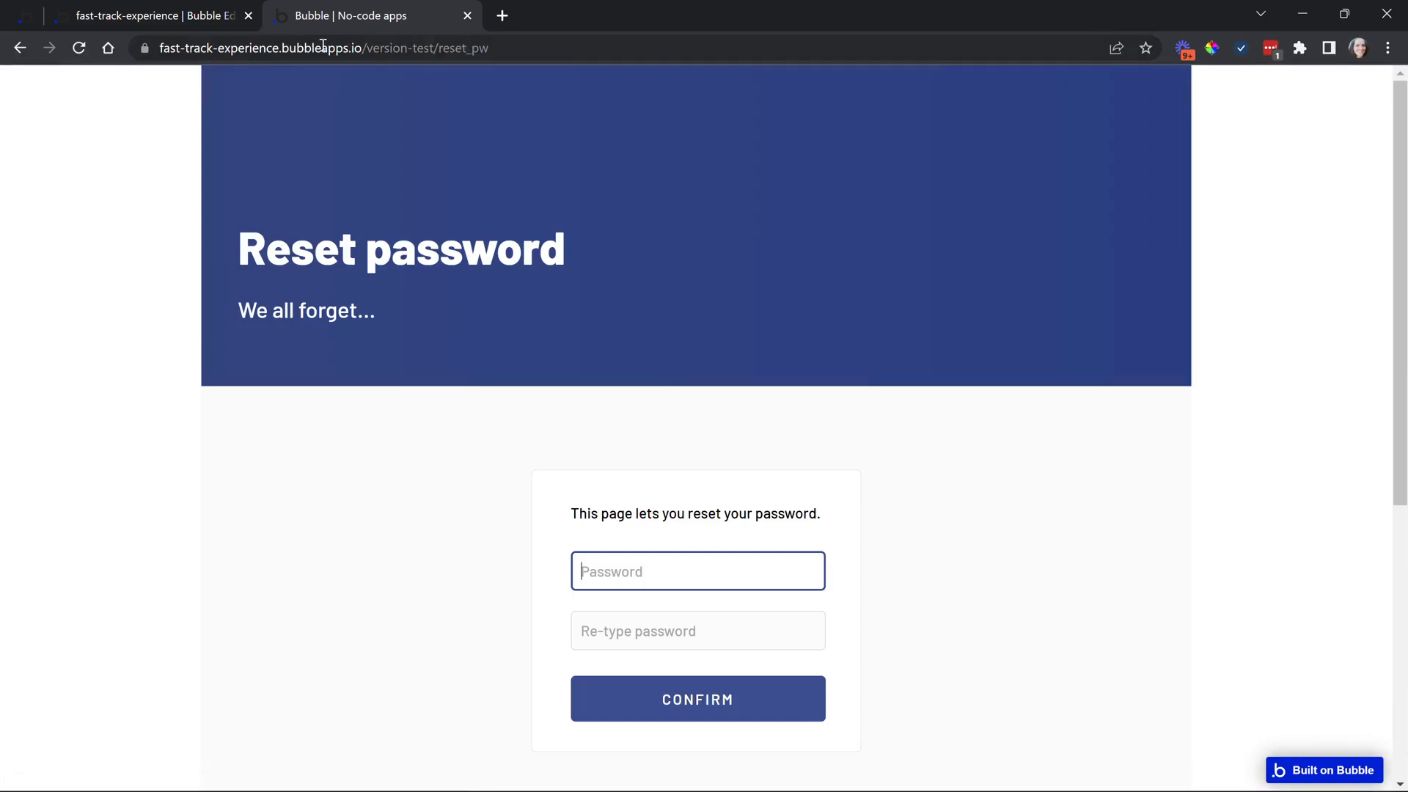
pyautogui.moveTo(161, 48); pyautogui.dragTo(483, 49)
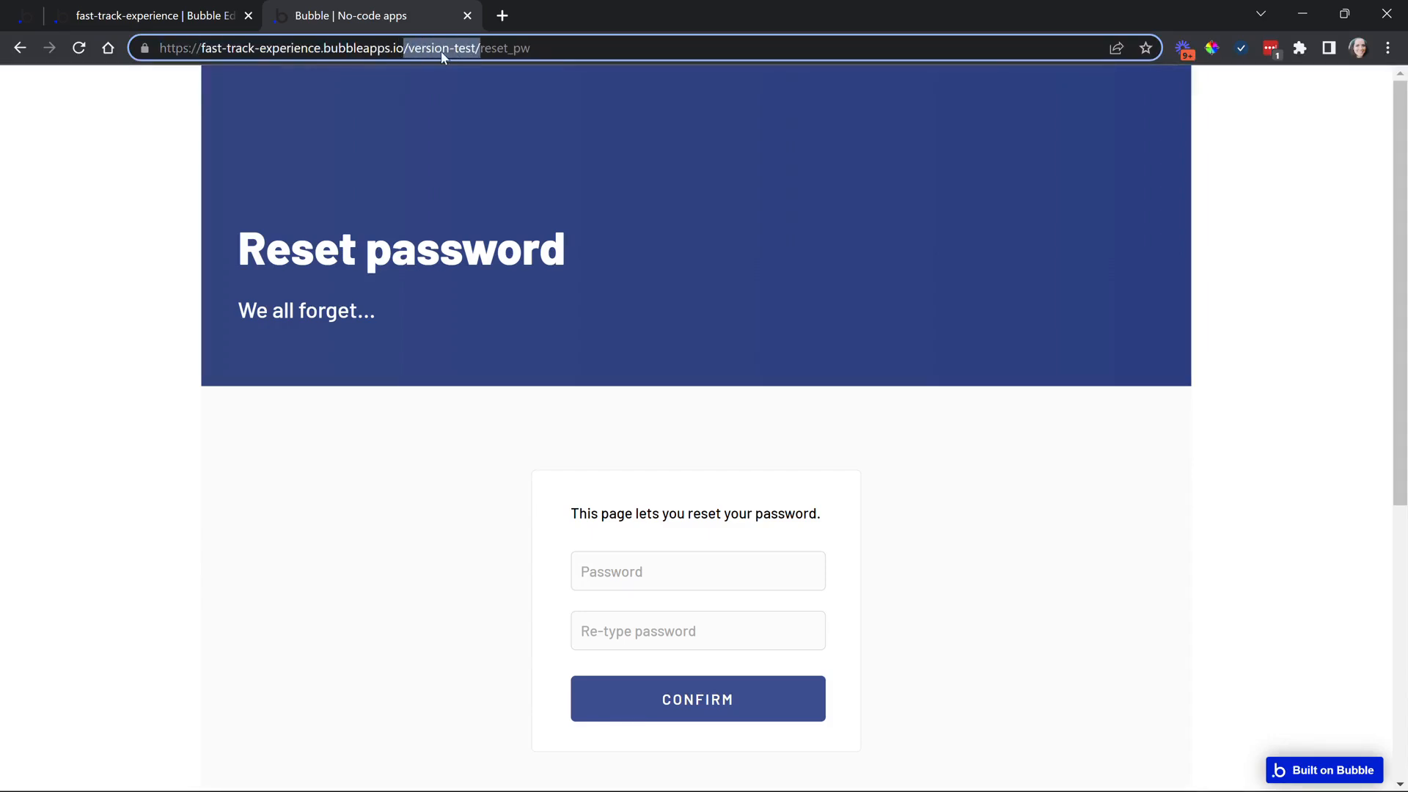
pyautogui.click(483, 49)
pyautogui.click(217, 16)
pyautogui.click(202, 81)
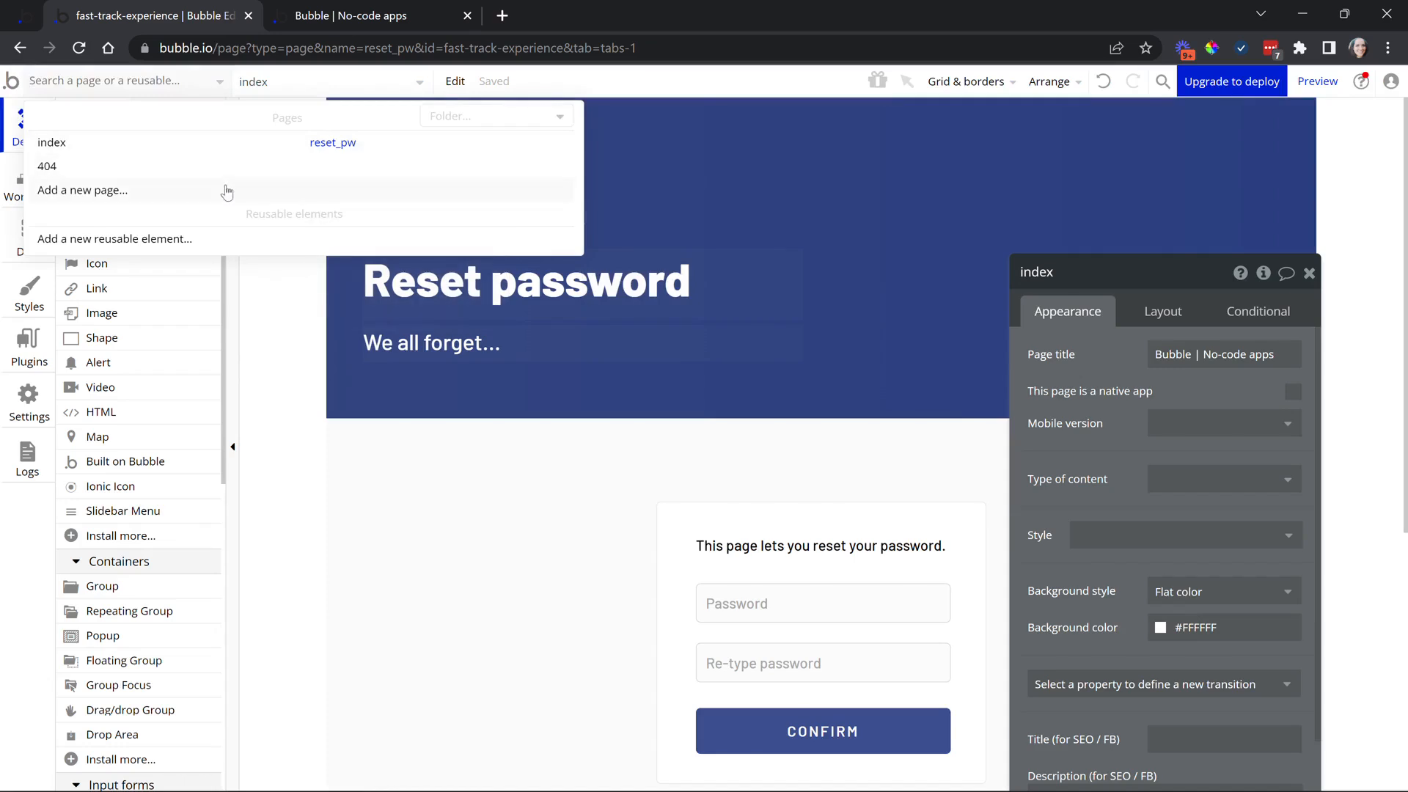
# Step the editor through index and reset_pw, ending on the 404 page
pyautogui.click(193, 146)
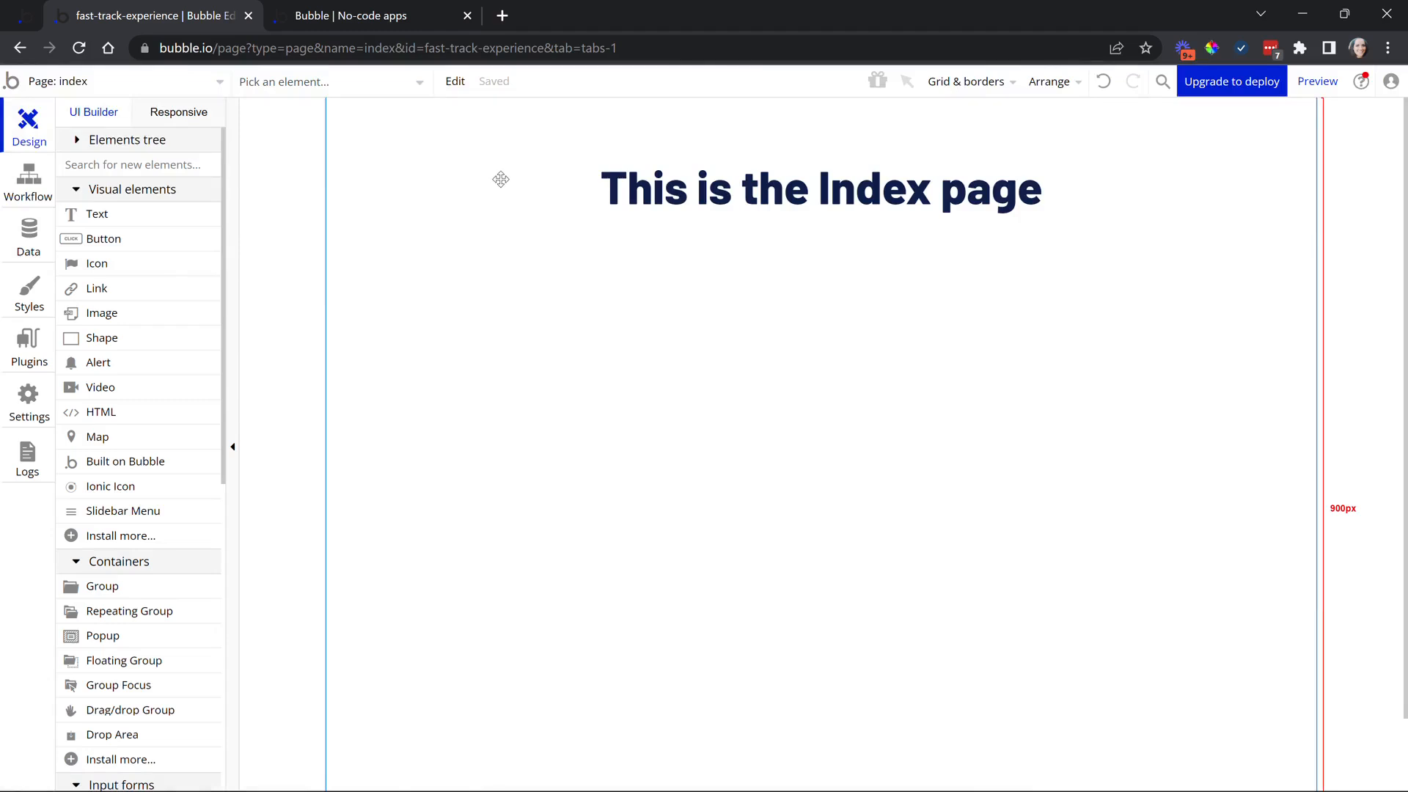
pyautogui.click(118, 94)
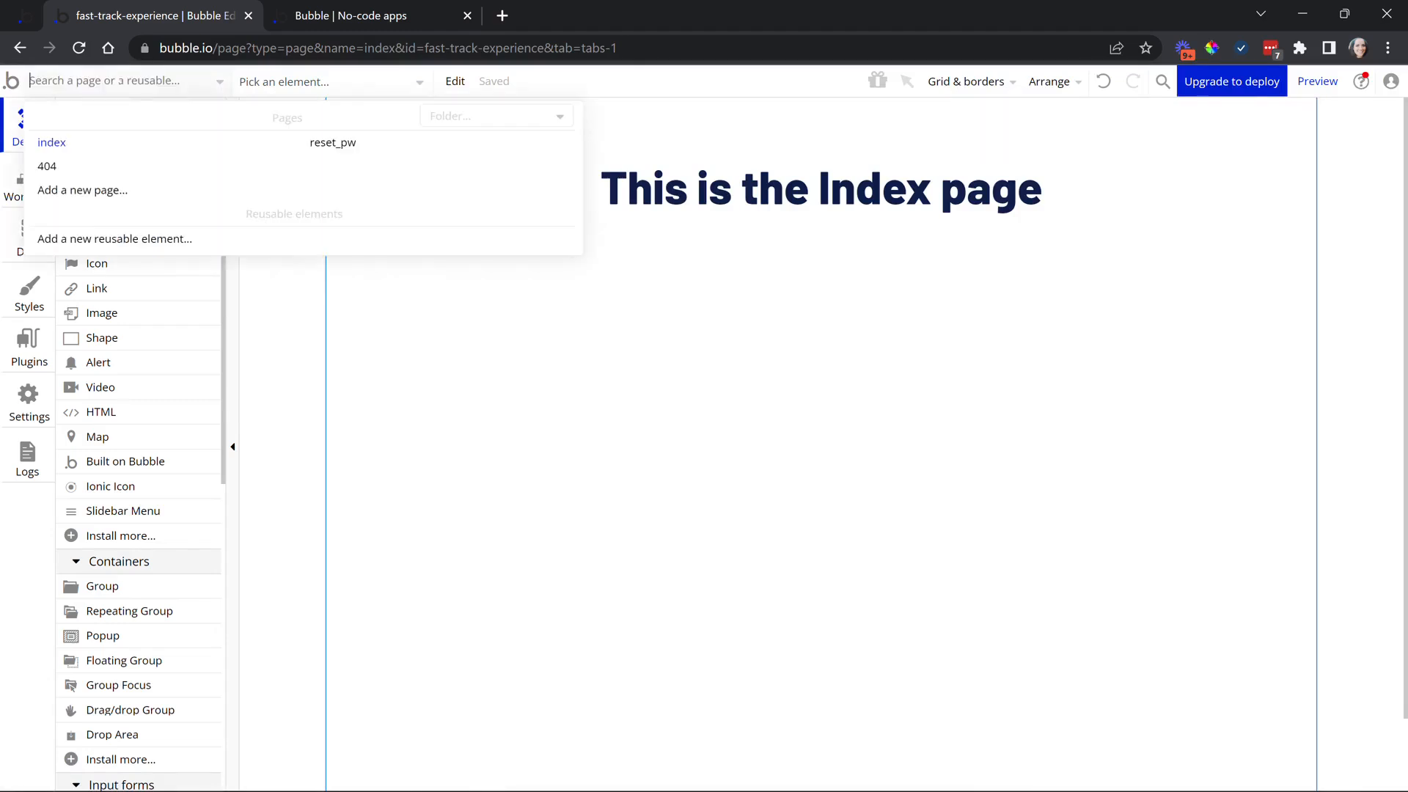
pyautogui.click(360, 149)
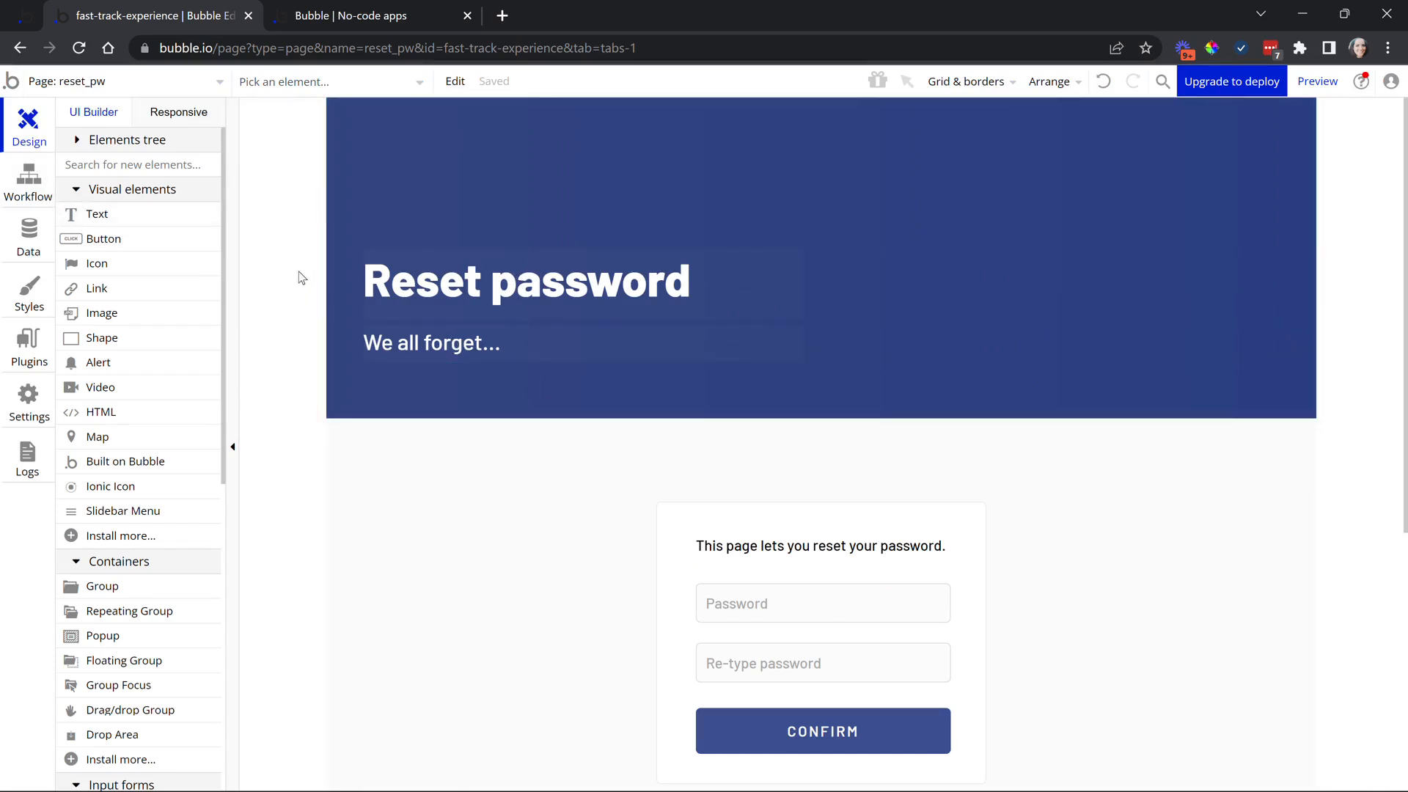
pyautogui.click(193, 83)
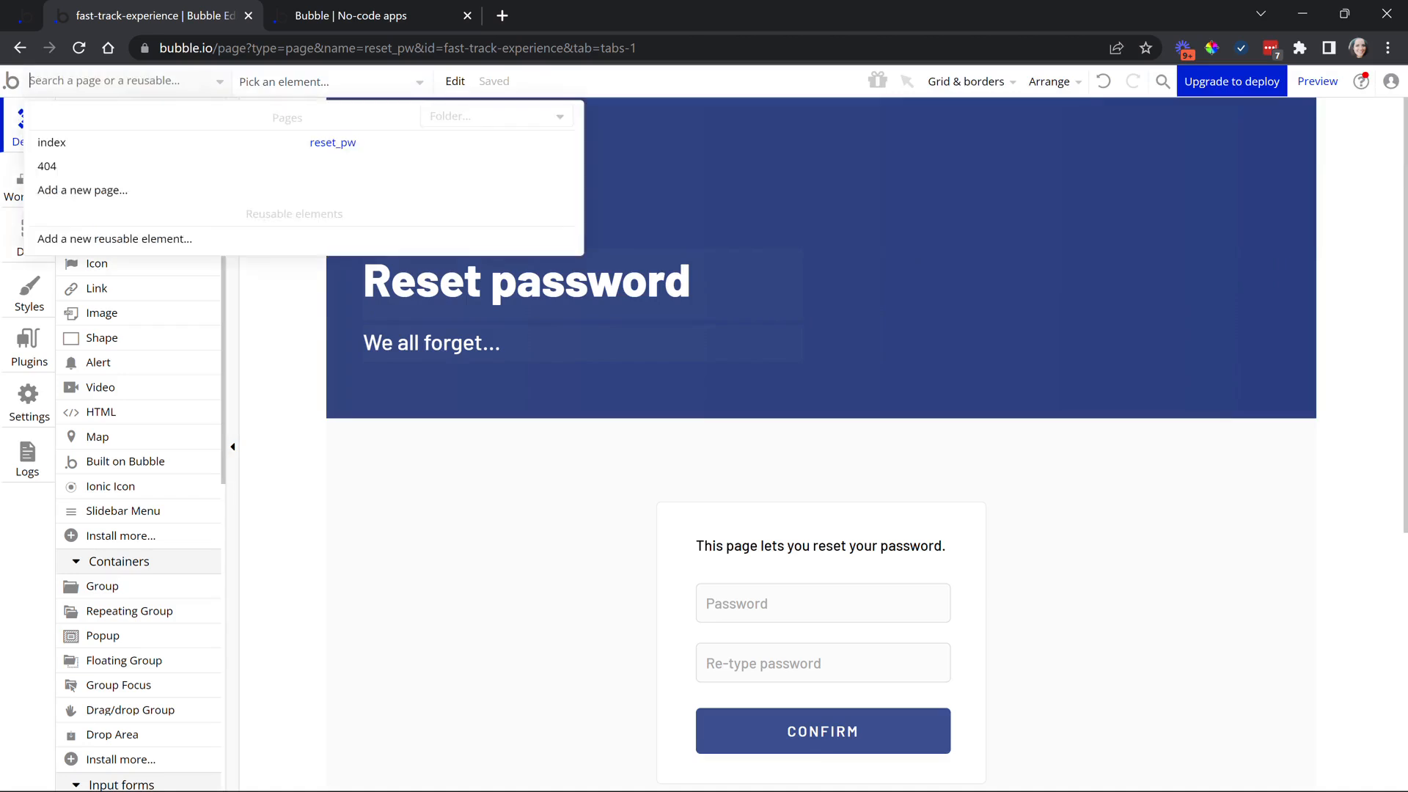
pyautogui.click(206, 165)
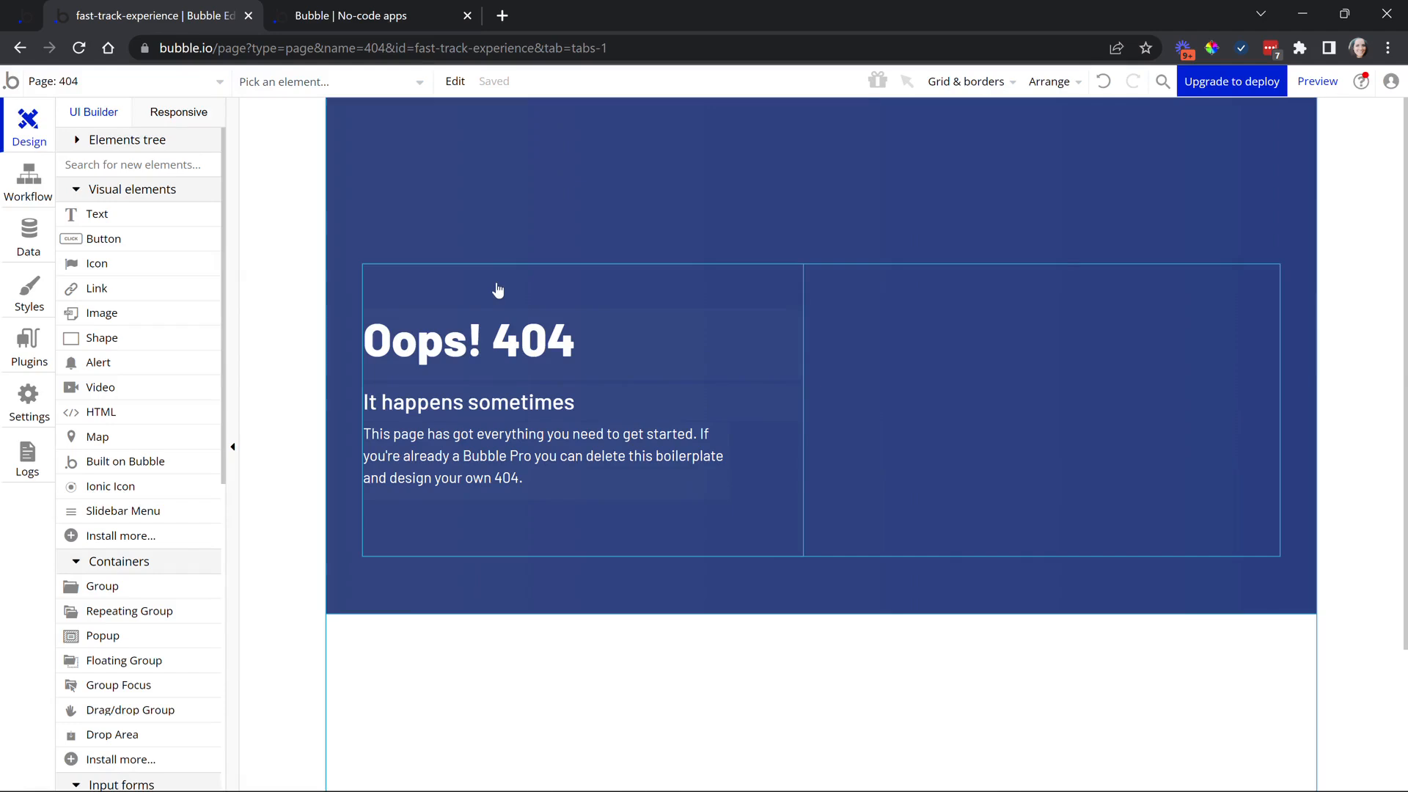
# Show the 404 page properties, then confirm preview address /version-test/cnca displays 'Oops! 404'
pyautogui.click(187, 84)
pyautogui.click(313, 322)
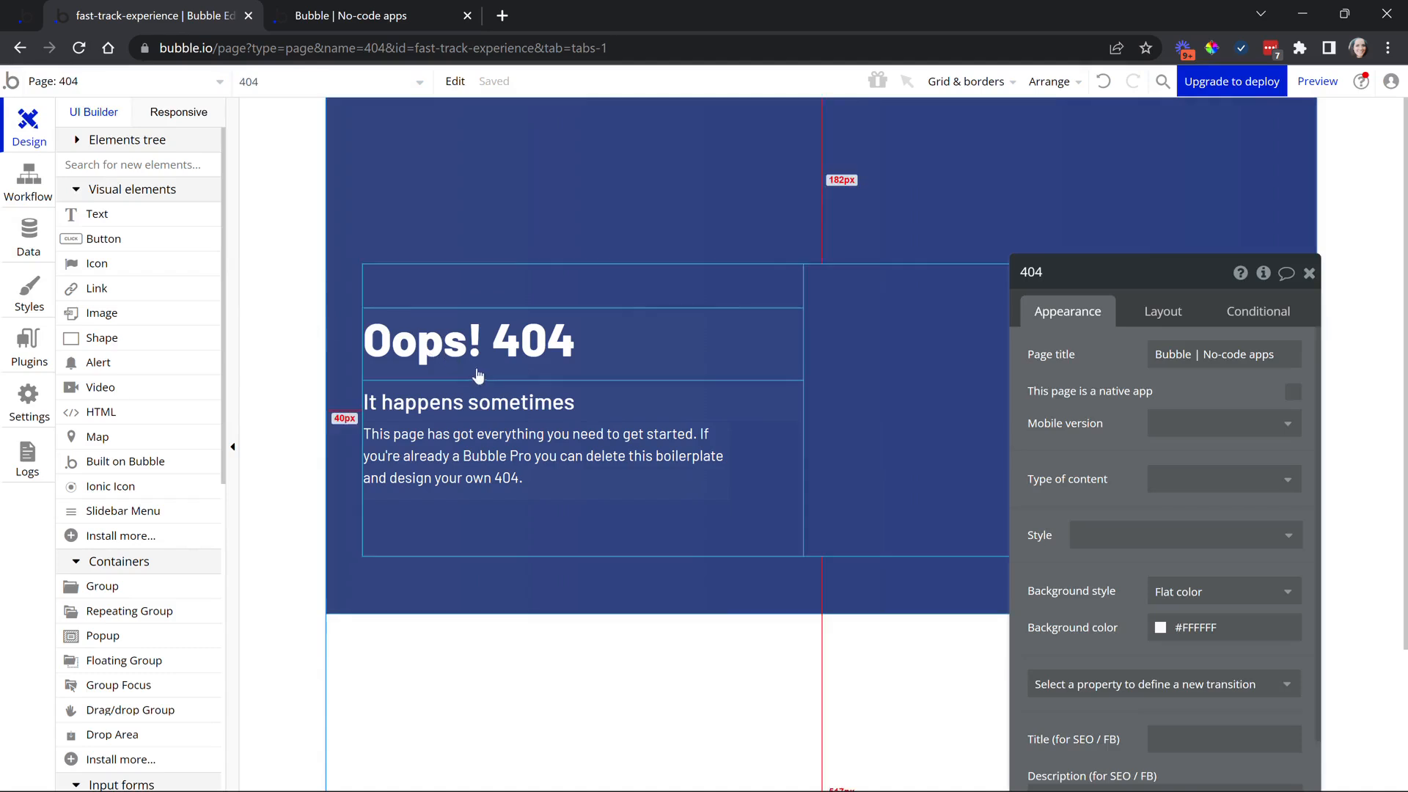
pyautogui.click(373, 16)
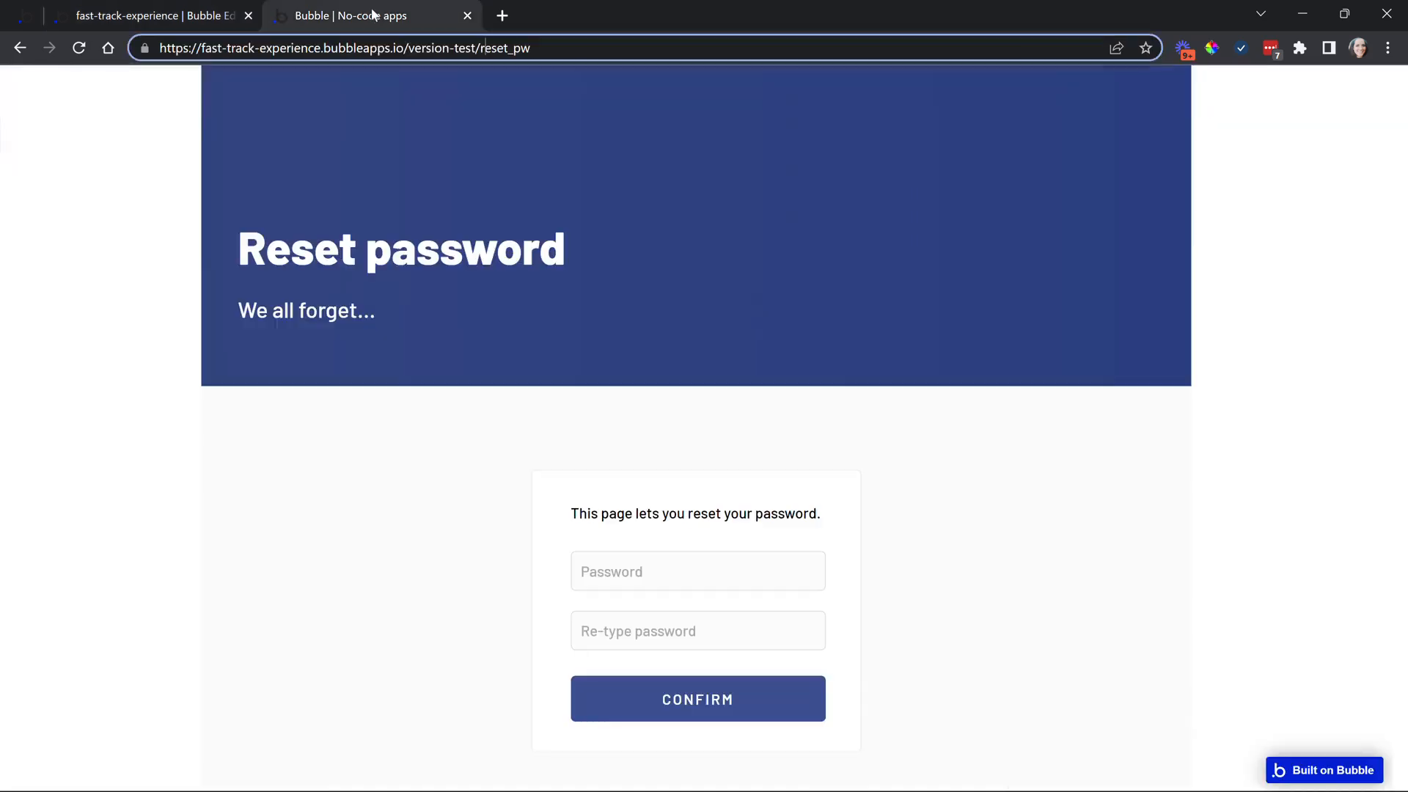
pyautogui.moveTo(480, 49); pyautogui.dragTo(622, 48)
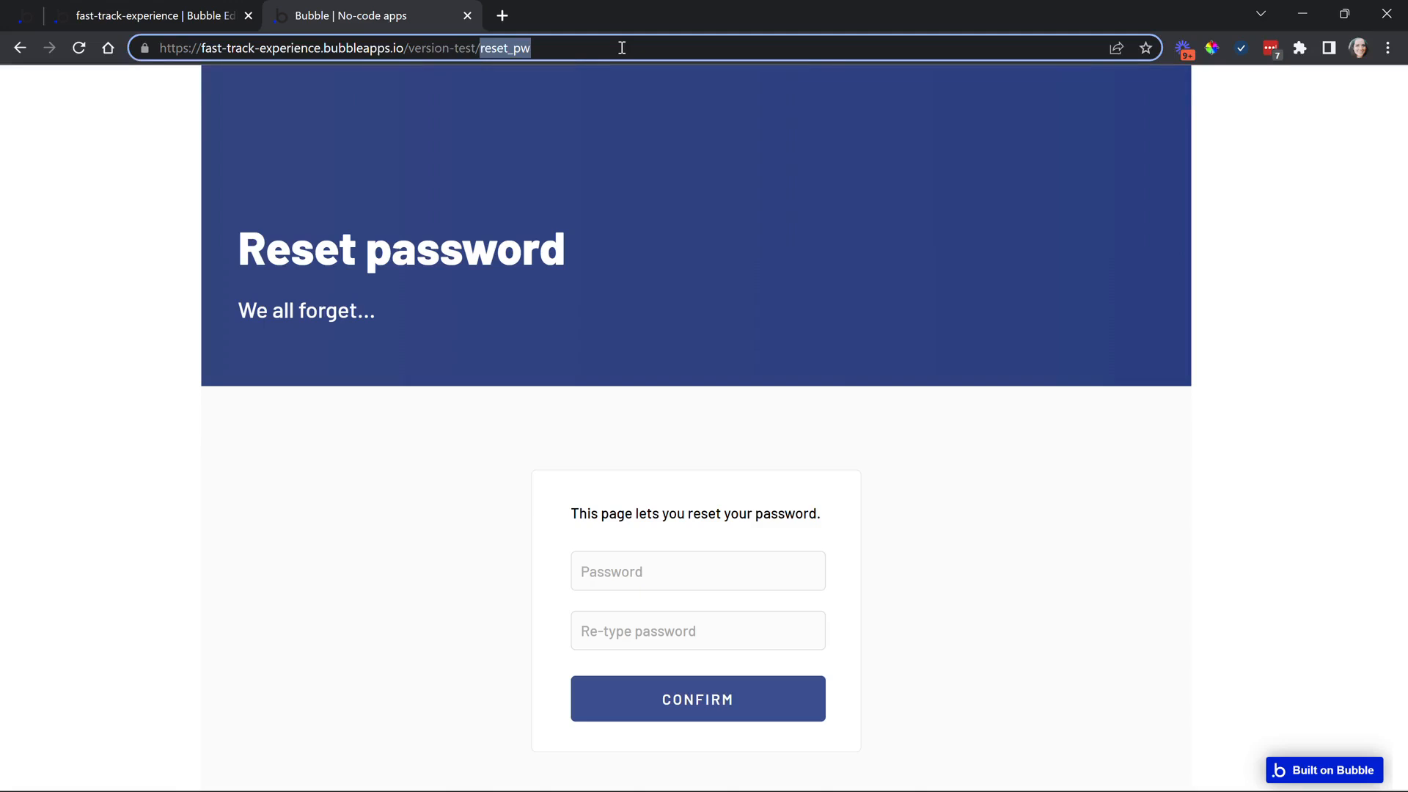
pyautogui.write('cnca')
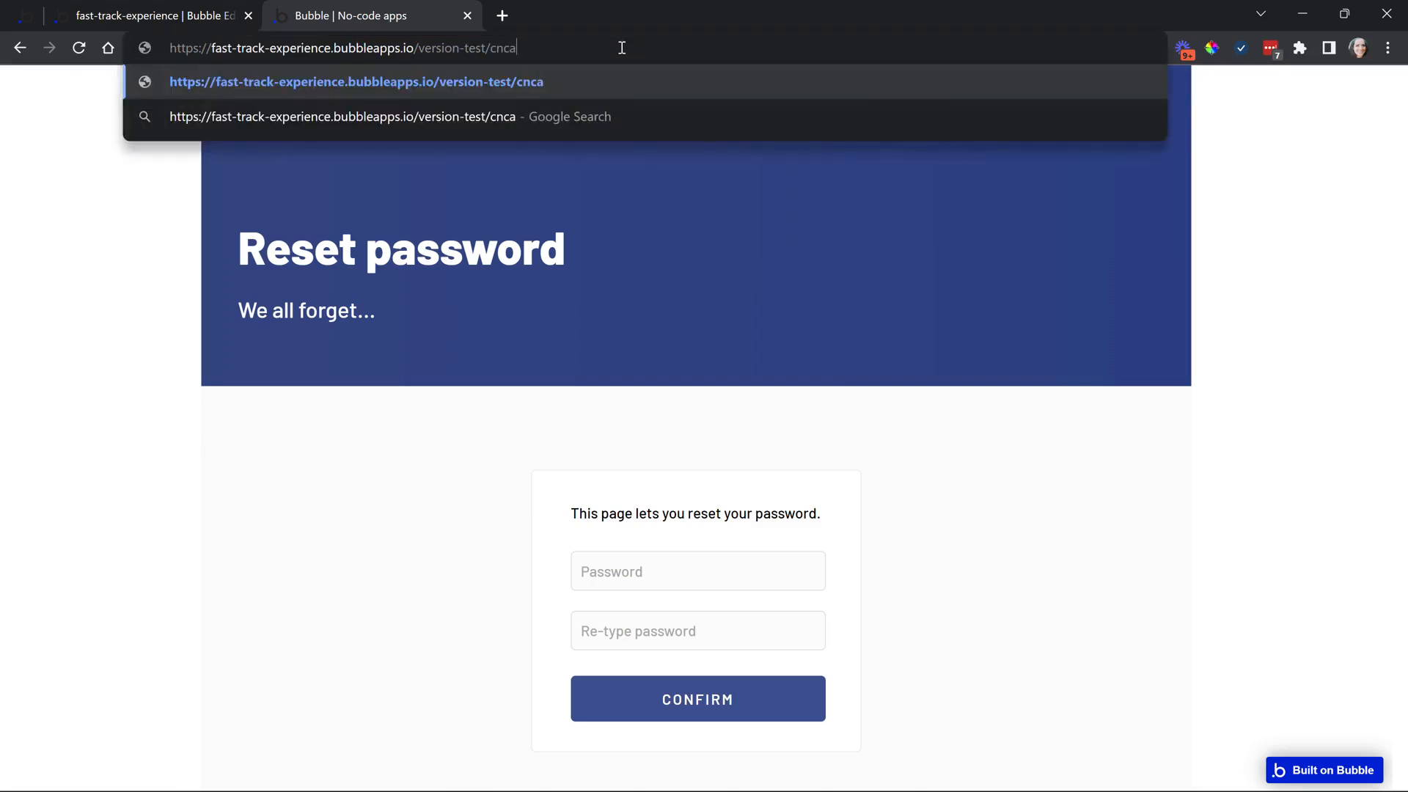
pyautogui.press('Return')
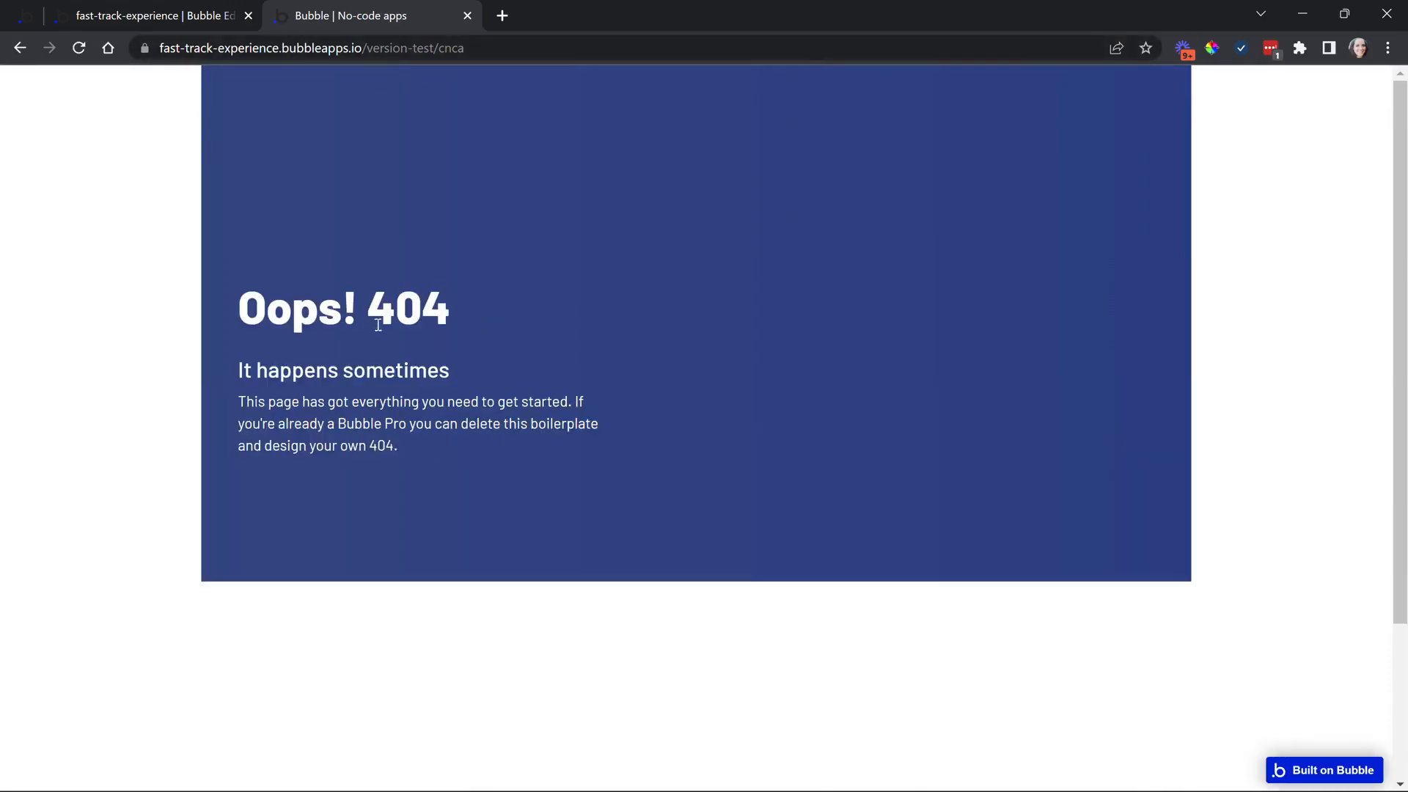
pyautogui.click(170, 14)
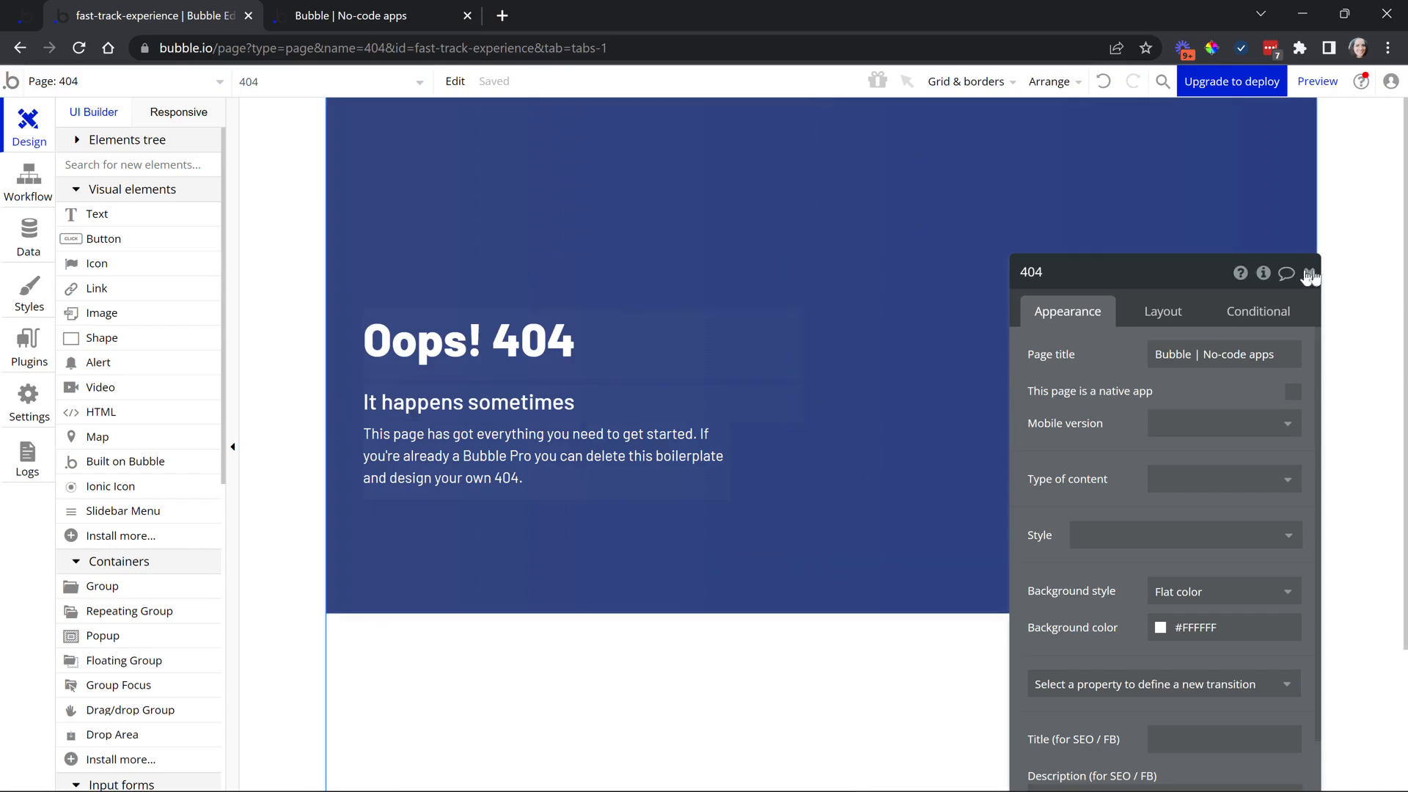
# Add a 'Go back to home page' button beside the 404 text
pyautogui.click(174, 239)
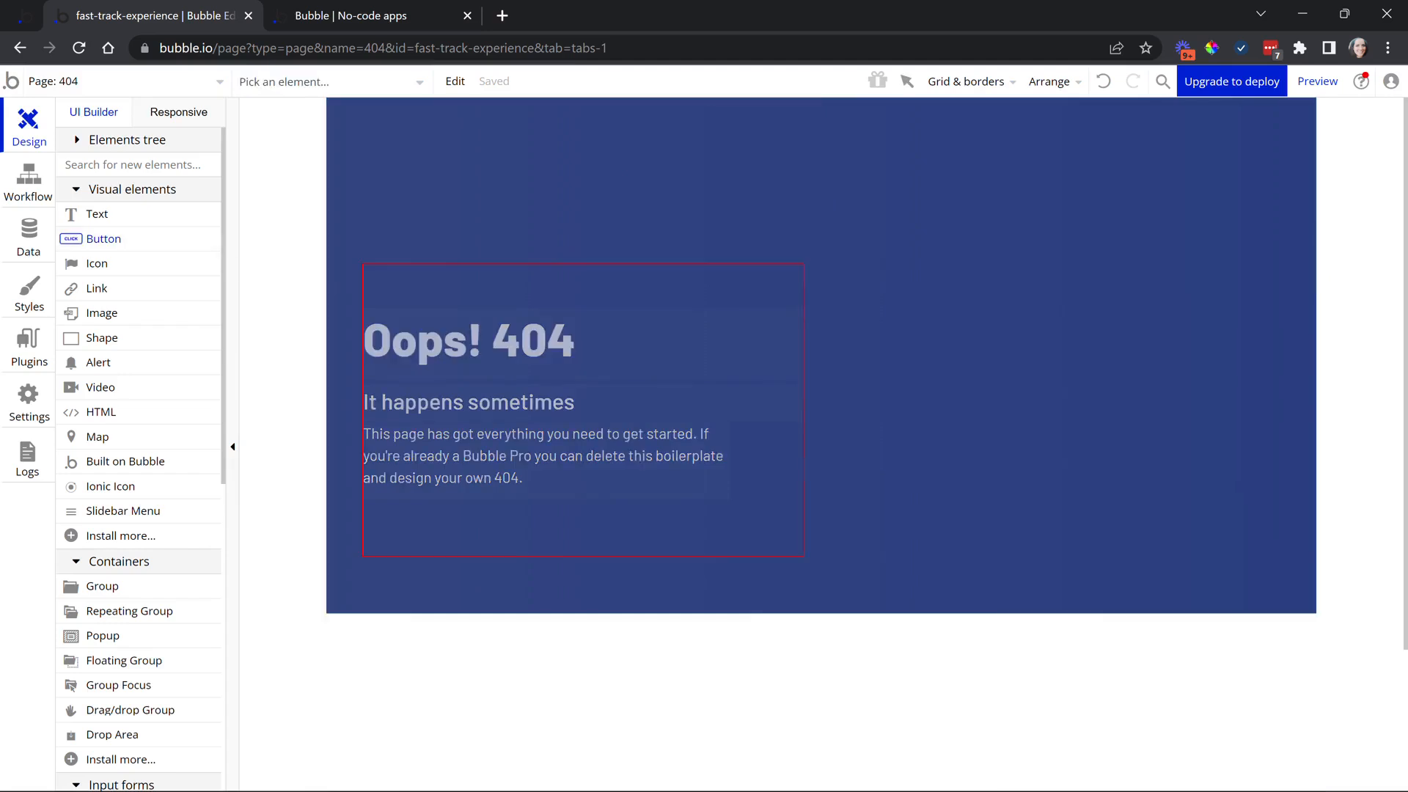
pyautogui.moveTo(869, 365)
pyautogui.mouseDown()
pyautogui.moveTo(1120, 435)
pyautogui.moveTo(536, 323)
pyautogui.mouseUp()
pyautogui.click(569, 286)
pyautogui.write('G')
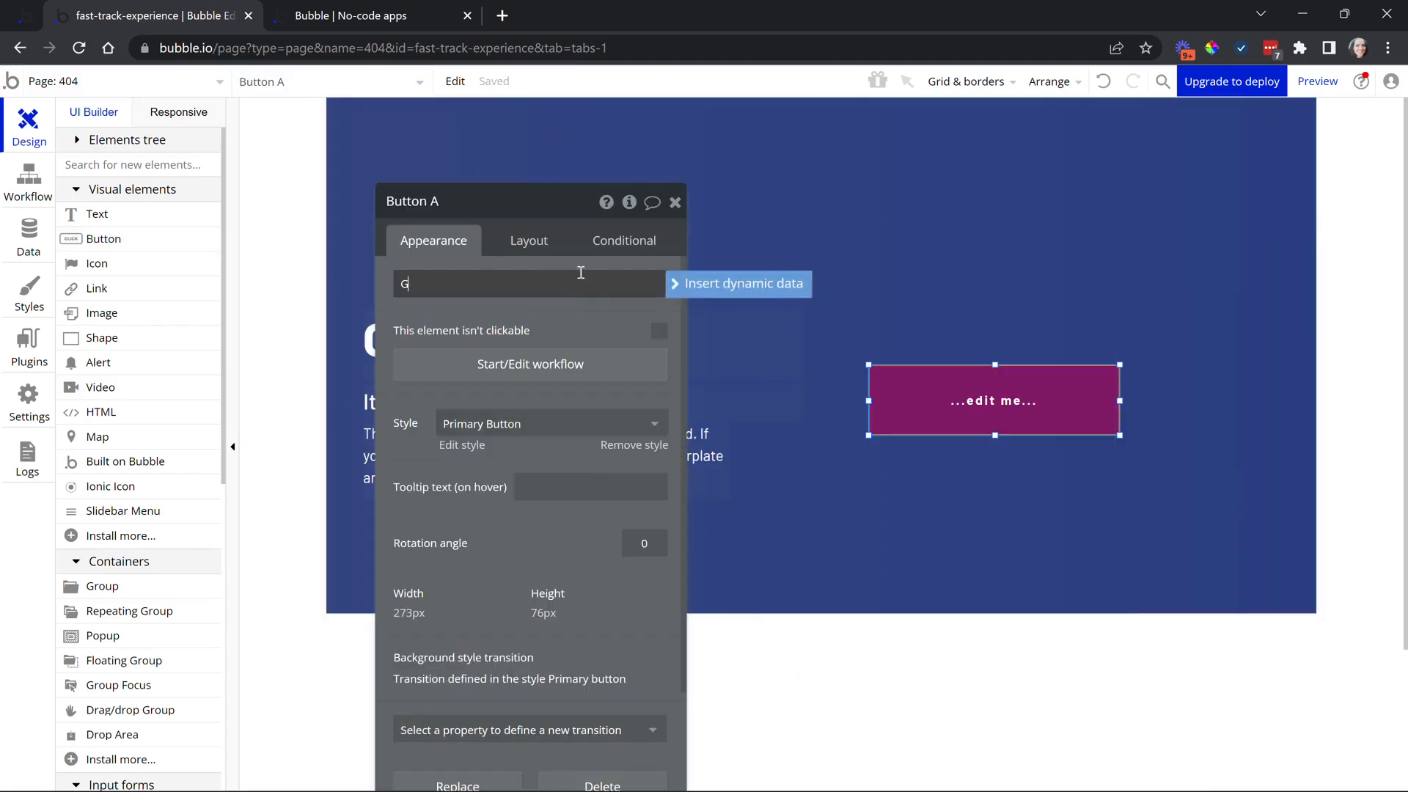
pyautogui.write('o back to home page')
pyautogui.click(547, 323)
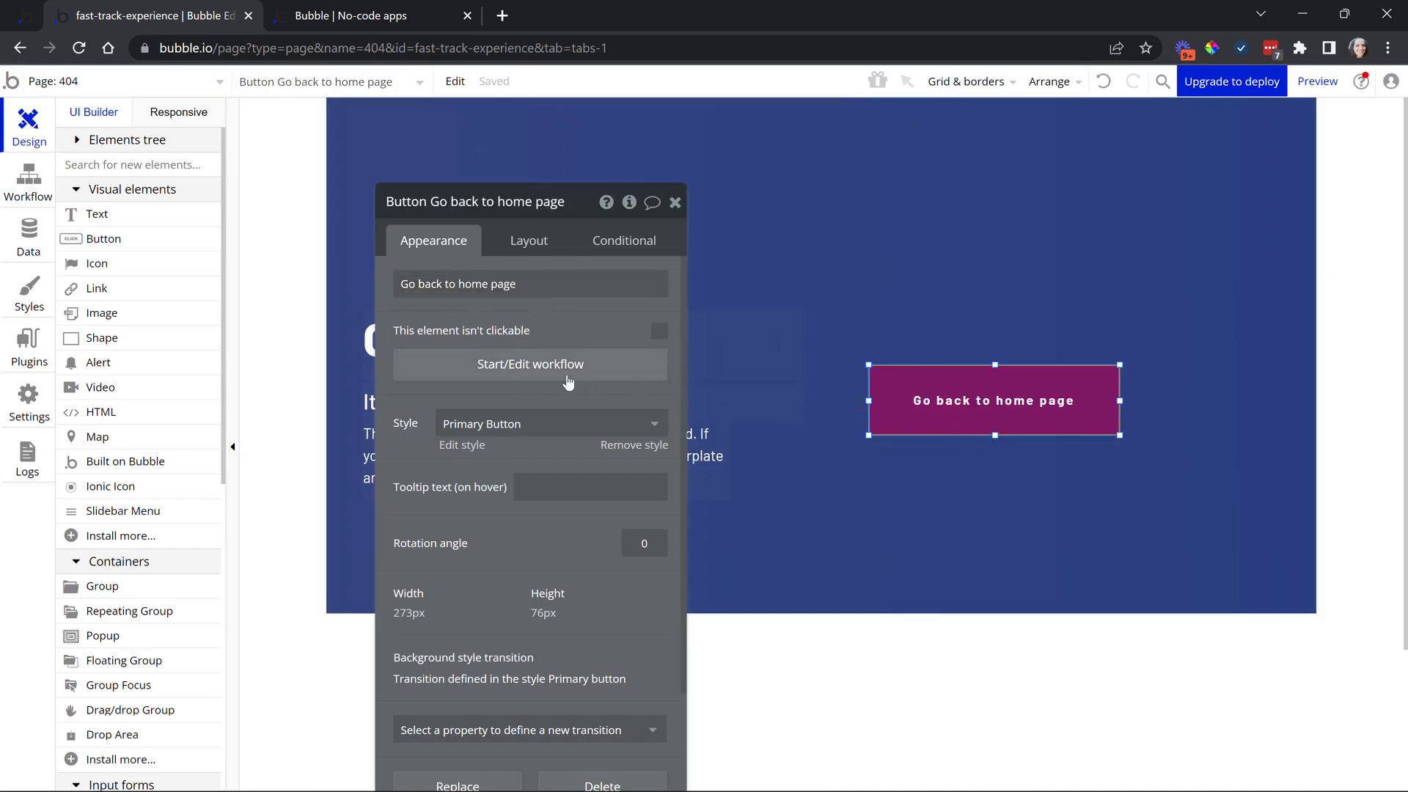
# Give the button a Go to page index click workflow, then reload the preview
pyautogui.click(520, 380)
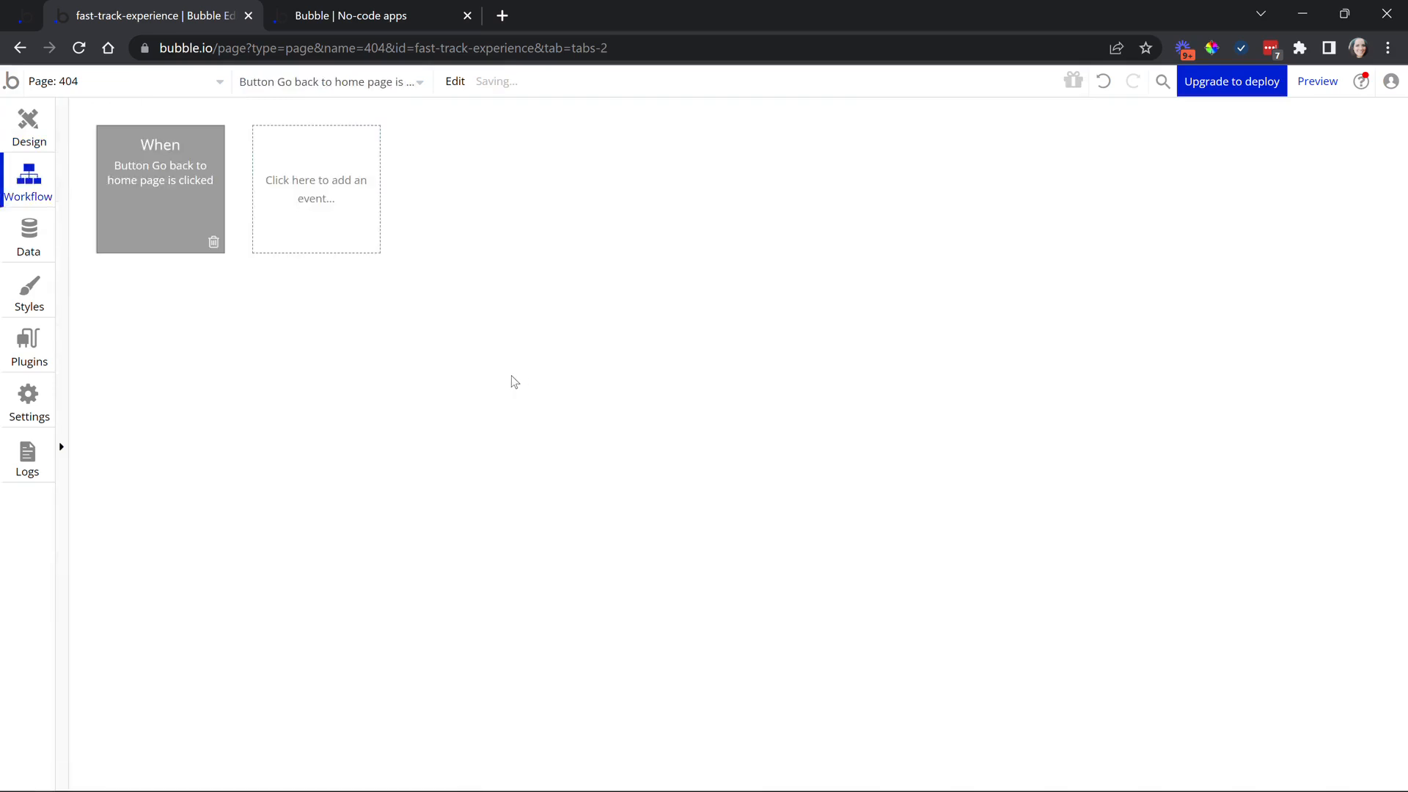
pyautogui.click(202, 327)
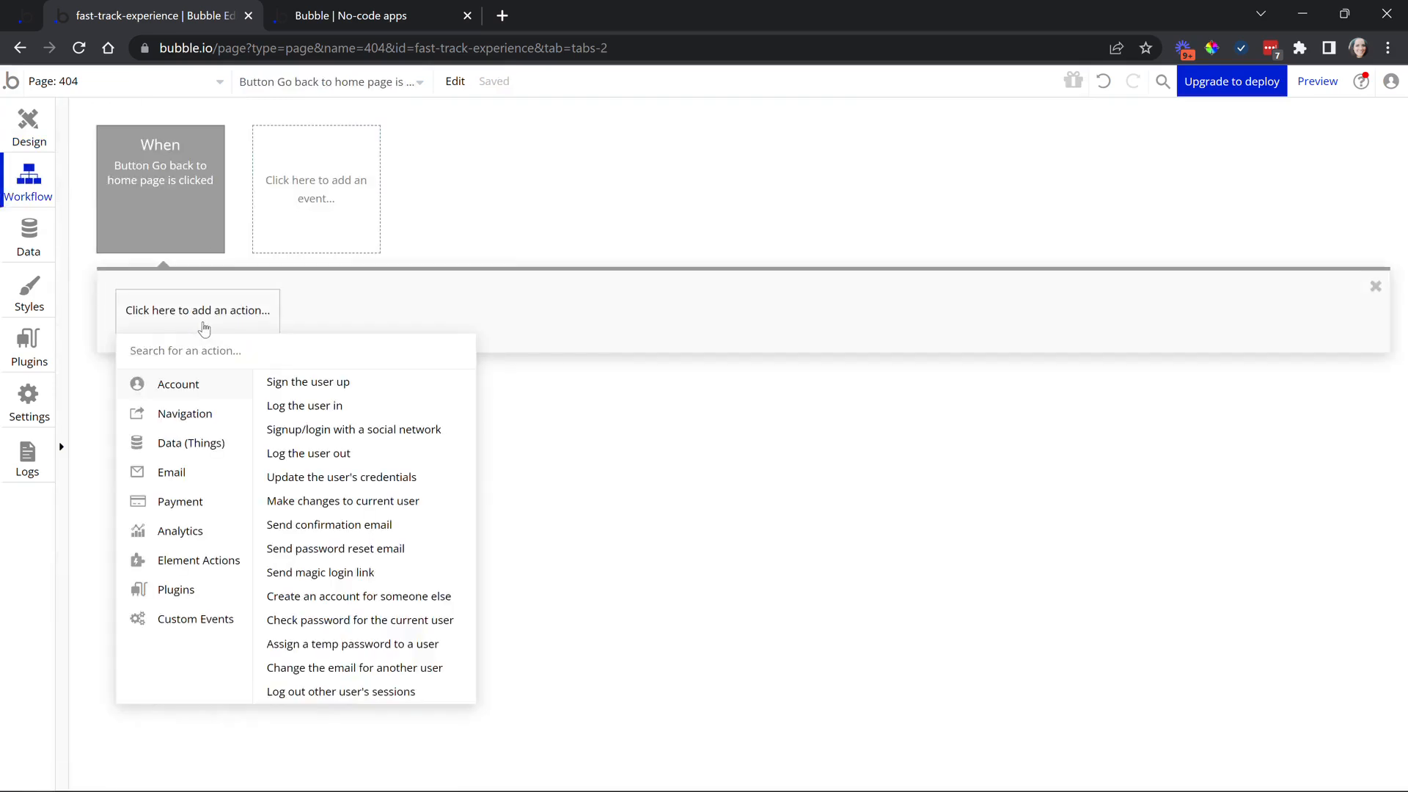
pyautogui.moveTo(165, 412)
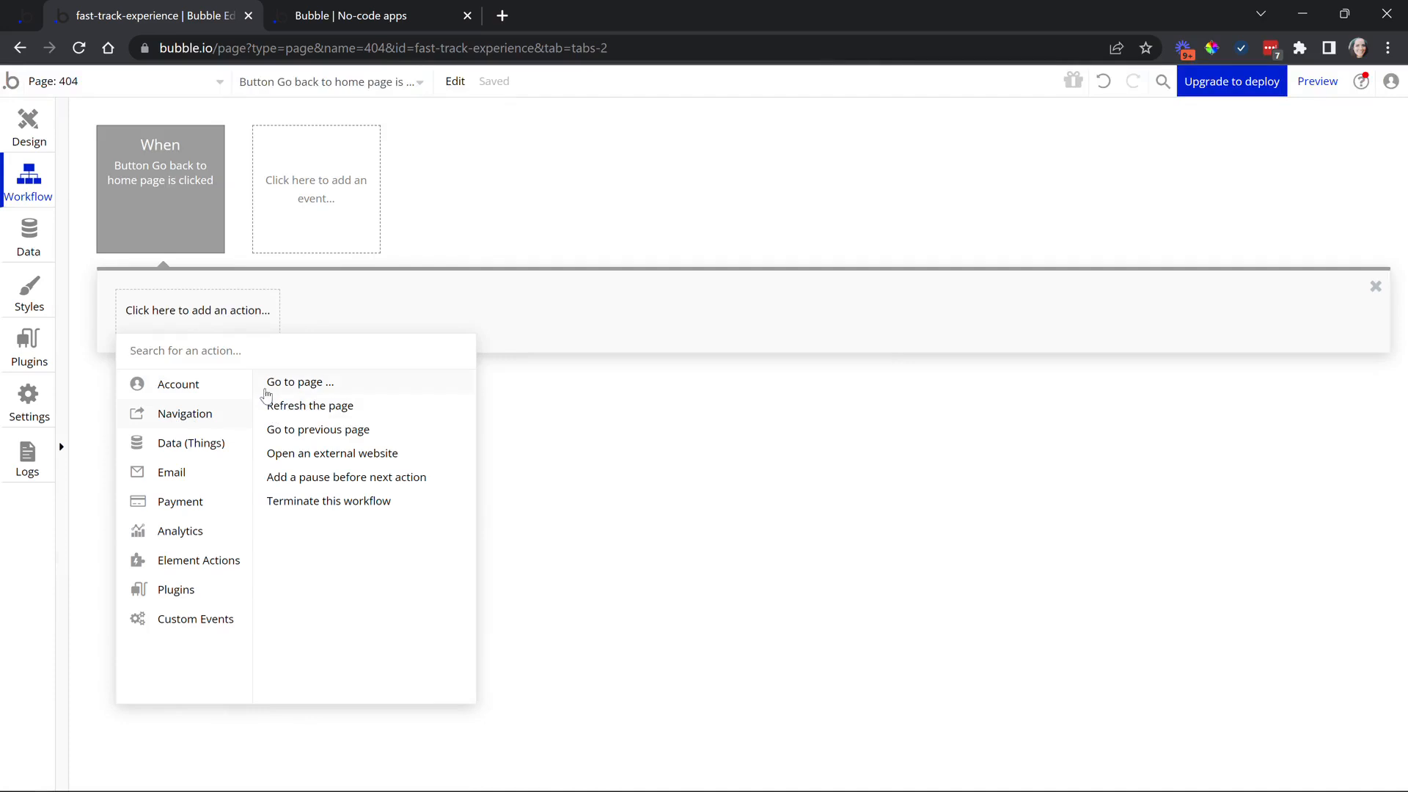
pyautogui.click(387, 389)
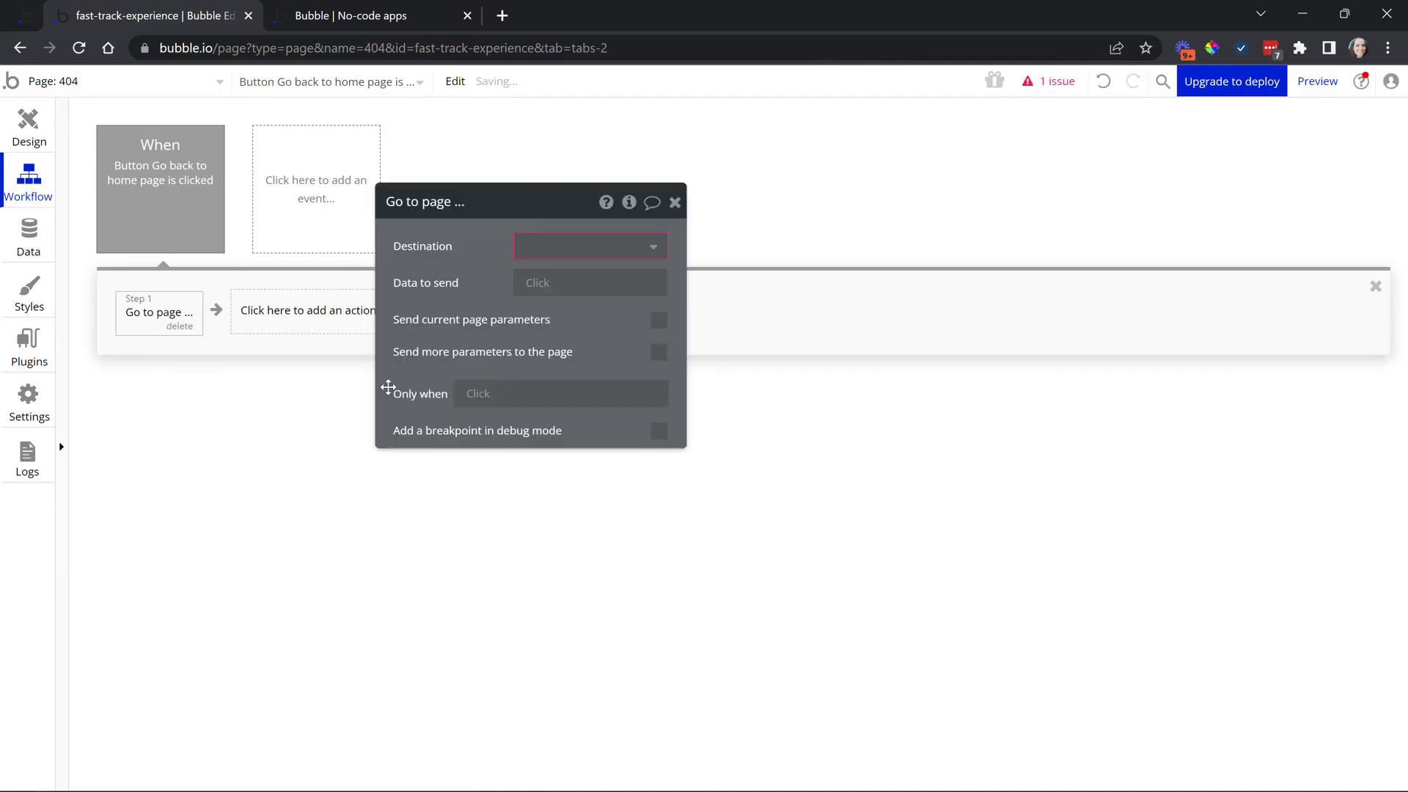
pyautogui.click(547, 253)
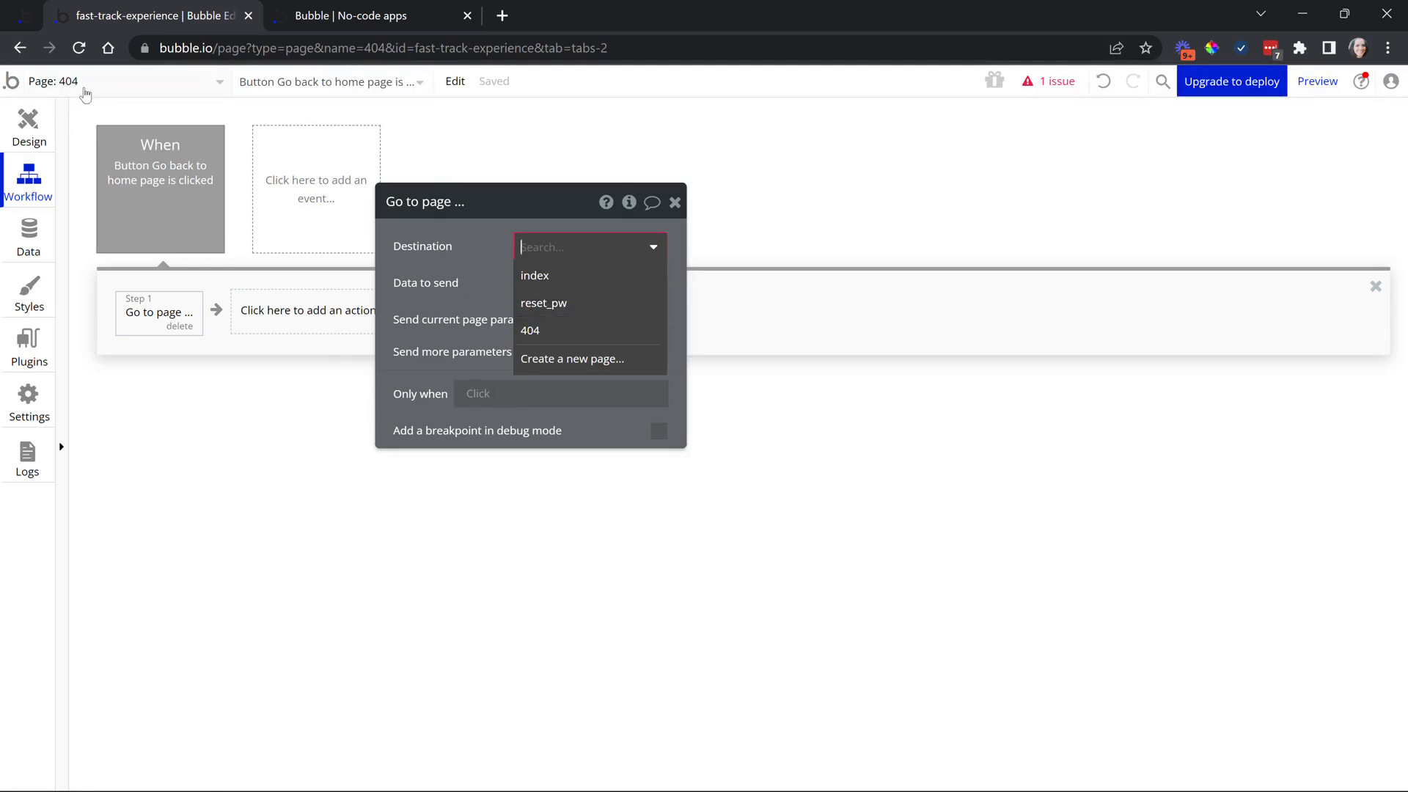
pyautogui.click(534, 275)
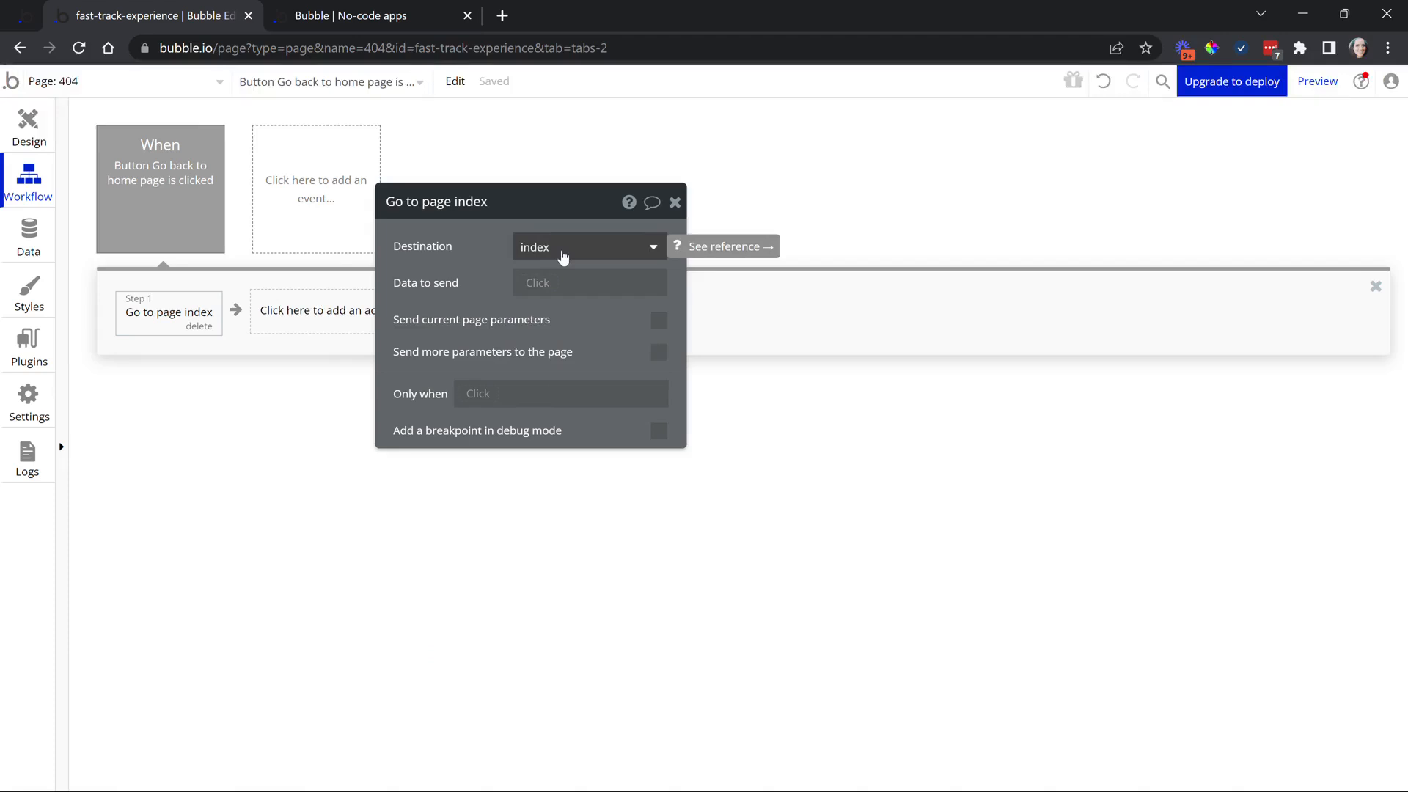
pyautogui.click(368, 22)
pyautogui.click(385, 87)
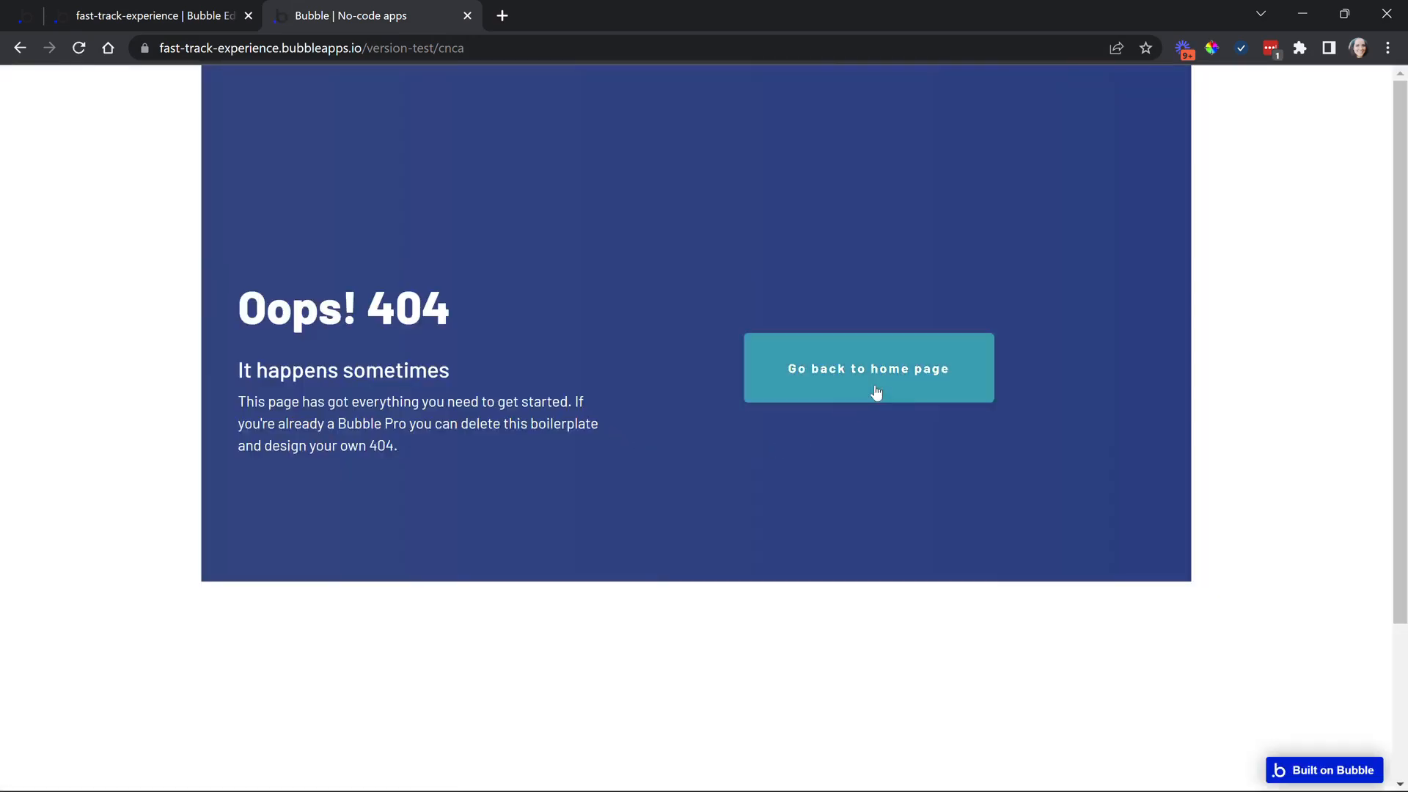
# Confirm the home button opens the Index page, then show index's design in the editor
pyautogui.click(862, 401)
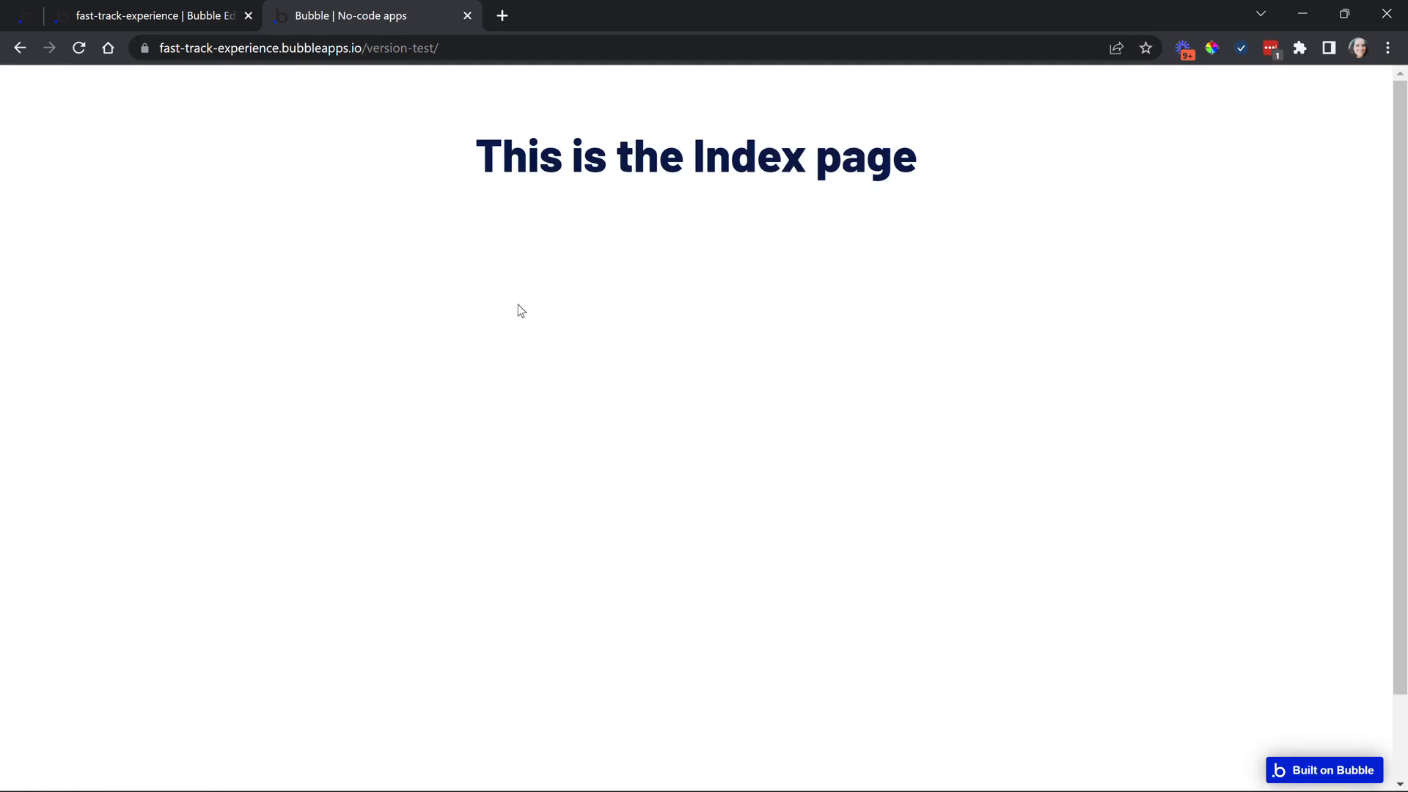
pyautogui.click(176, 16)
pyautogui.click(95, 86)
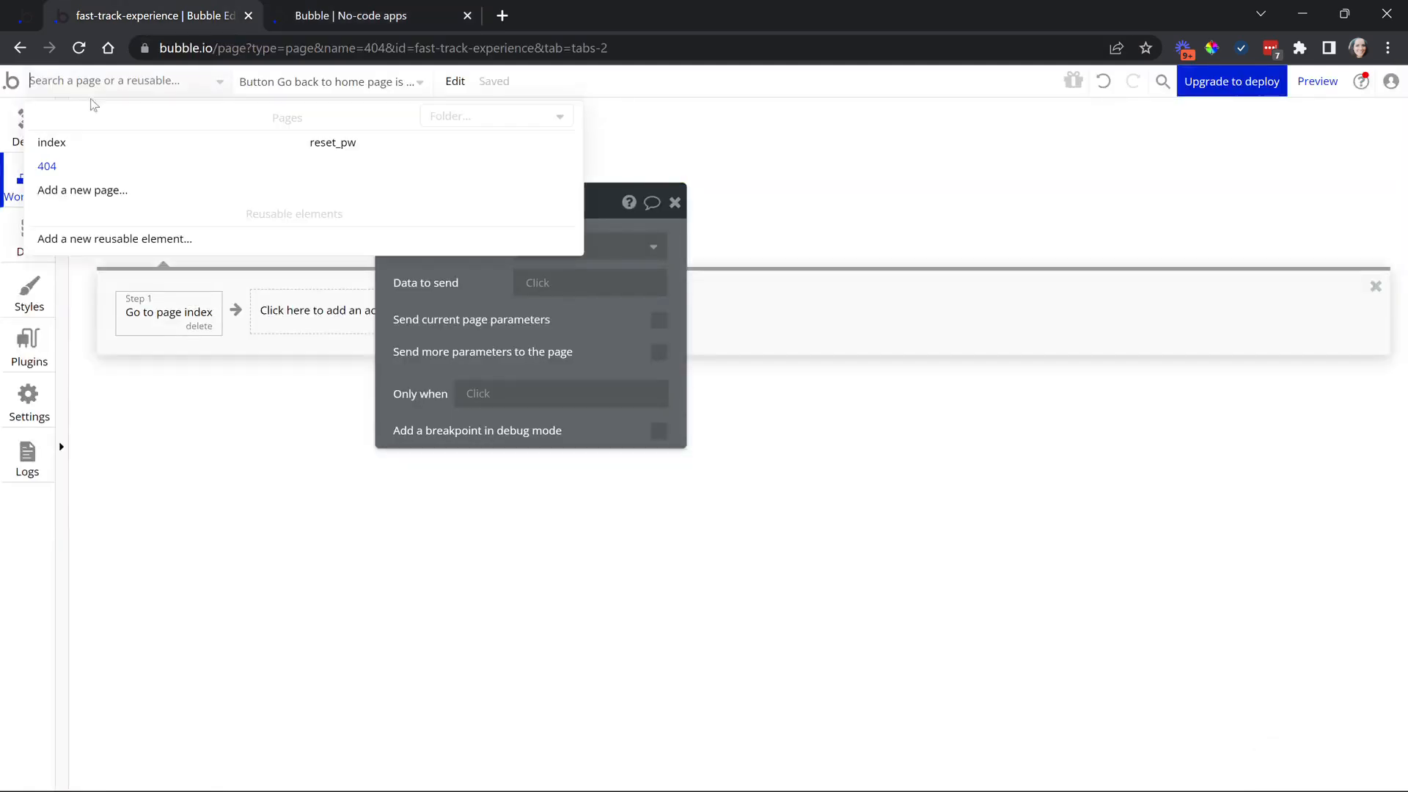
pyautogui.click(93, 142)
pyautogui.click(47, 147)
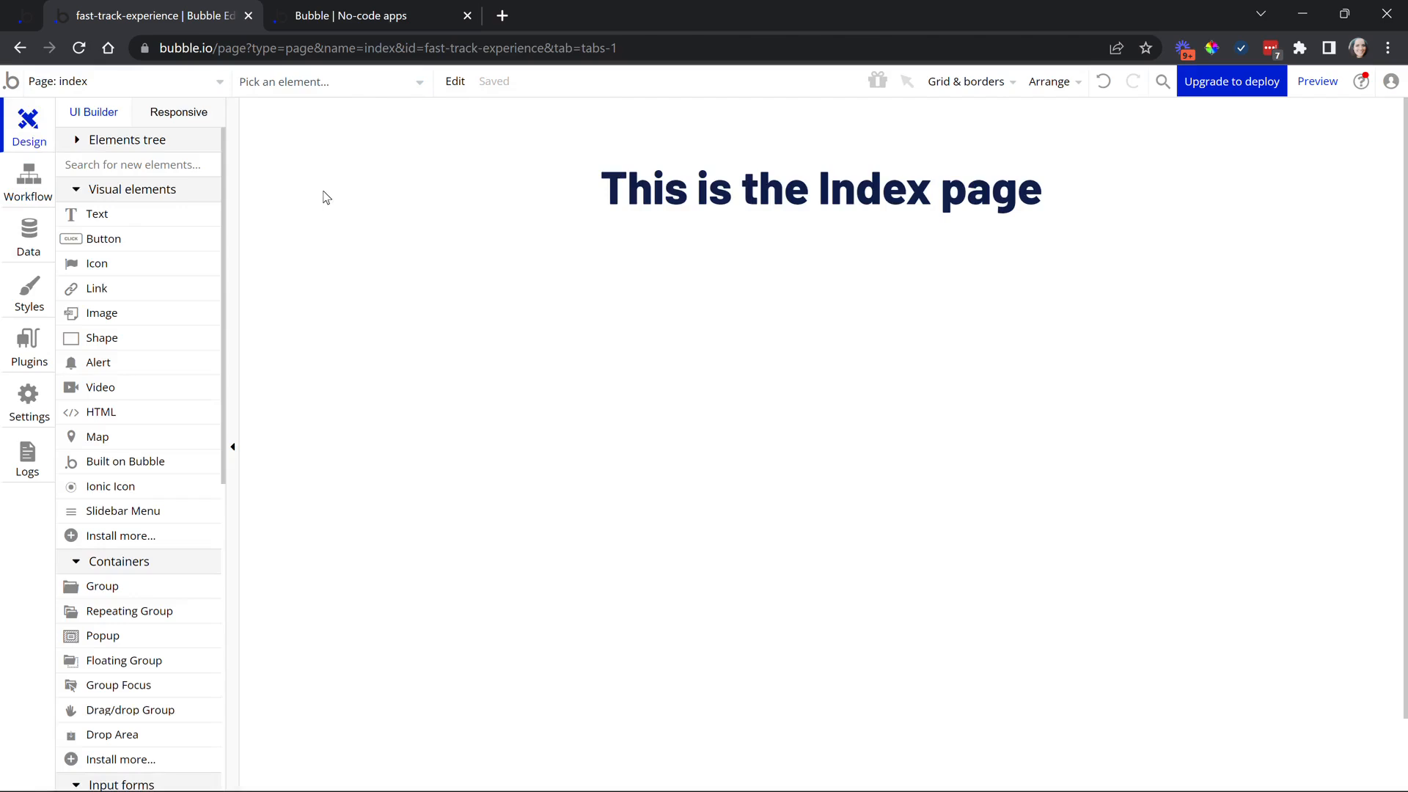
pyautogui.click(185, 87)
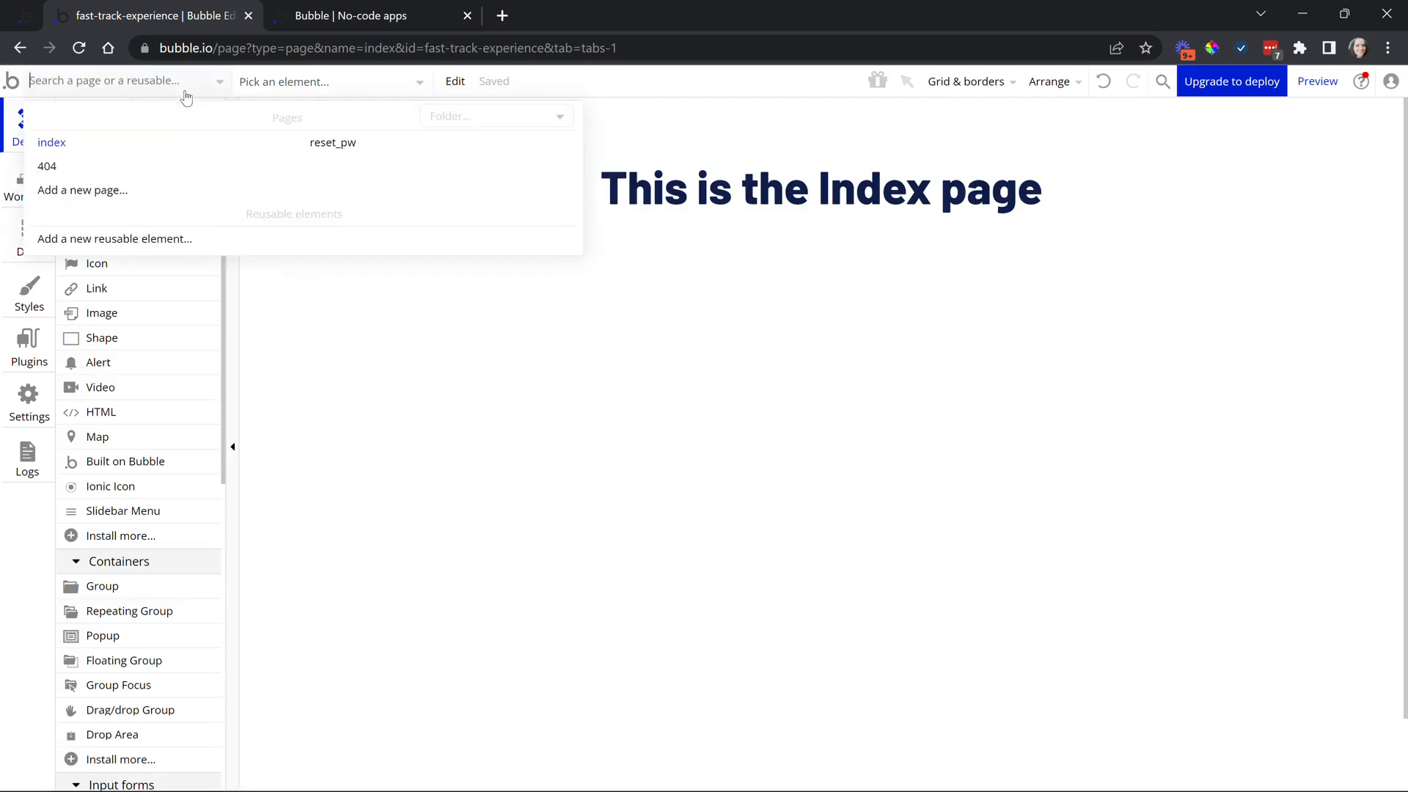
# Add a page named 'about' cloned from index
pyautogui.click(65, 191)
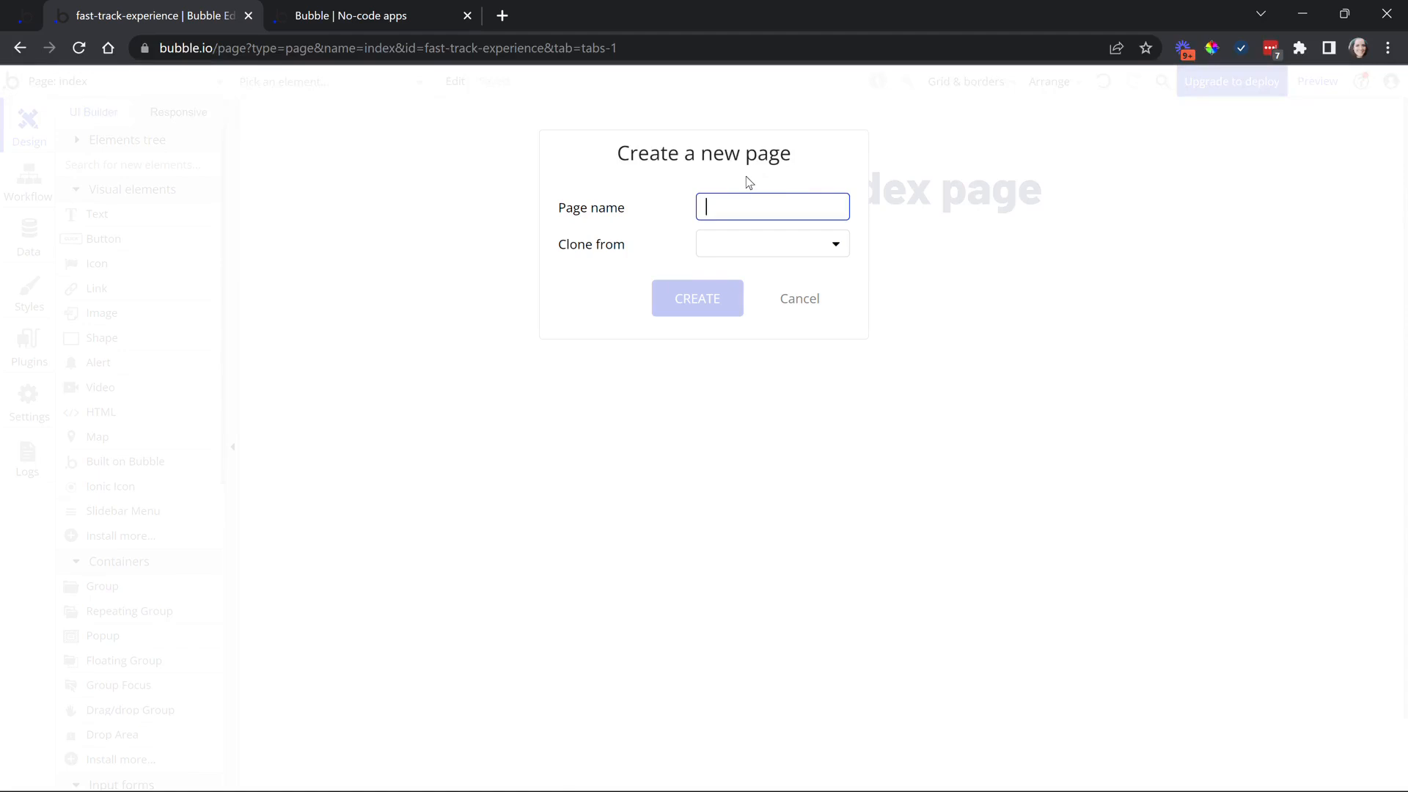
pyautogui.write('about')
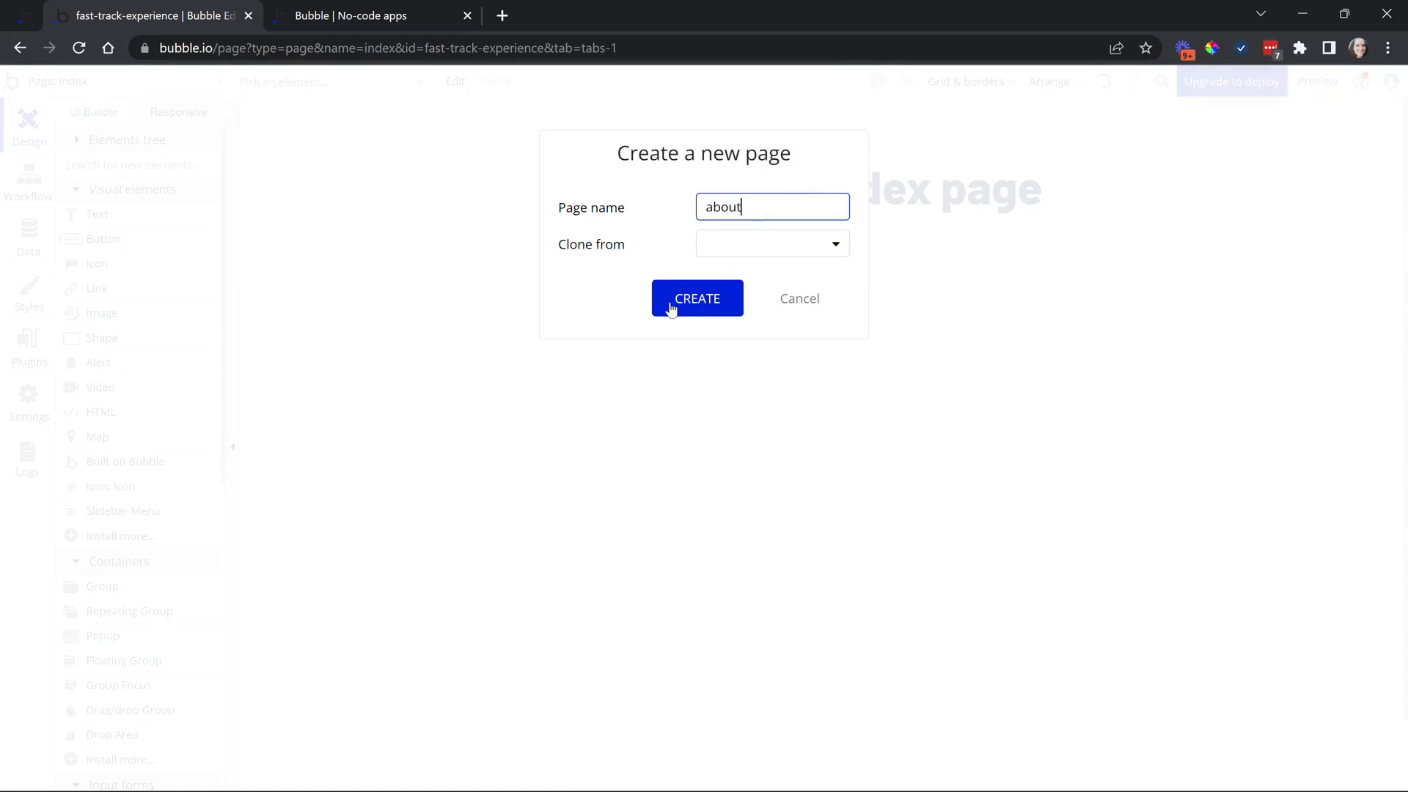
pyautogui.click(736, 253)
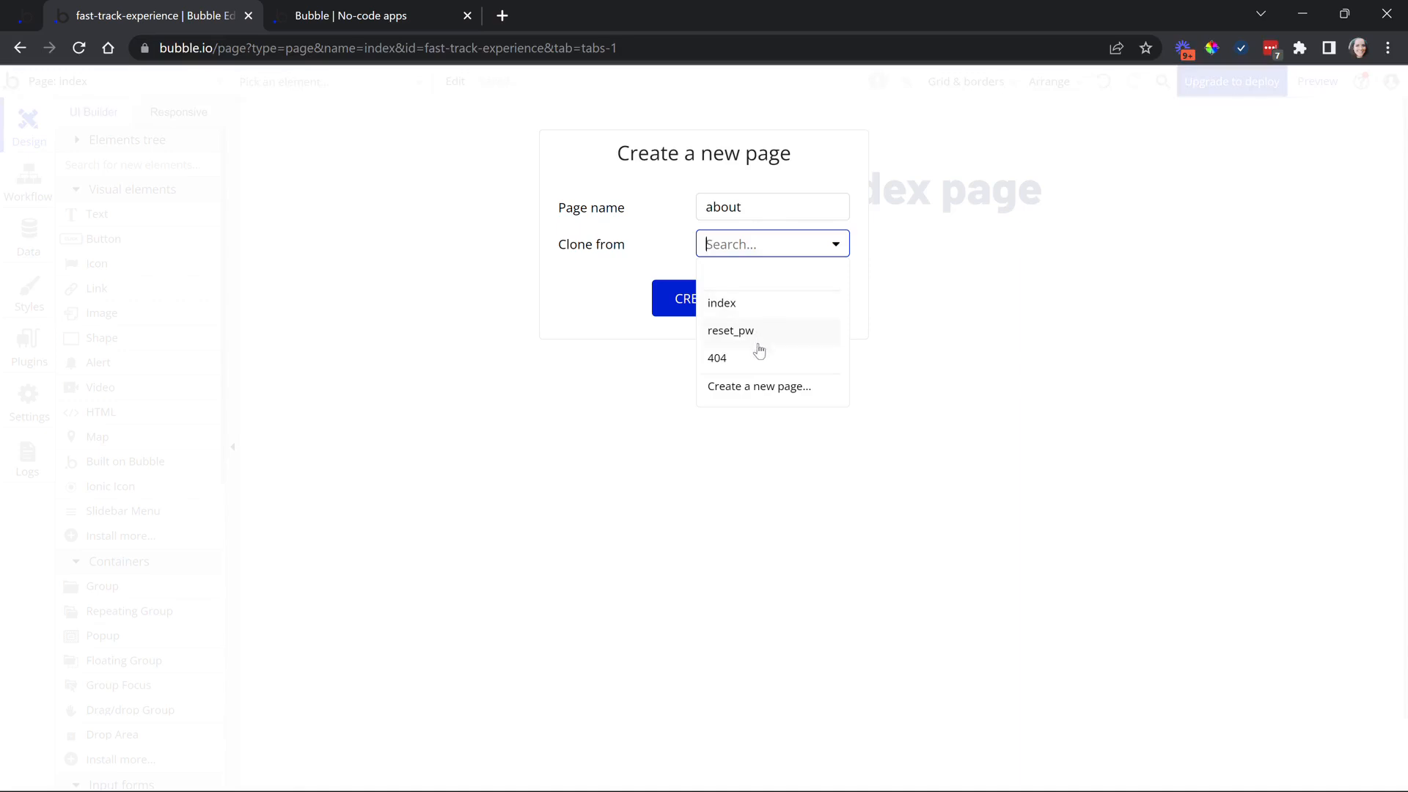
pyautogui.click(744, 313)
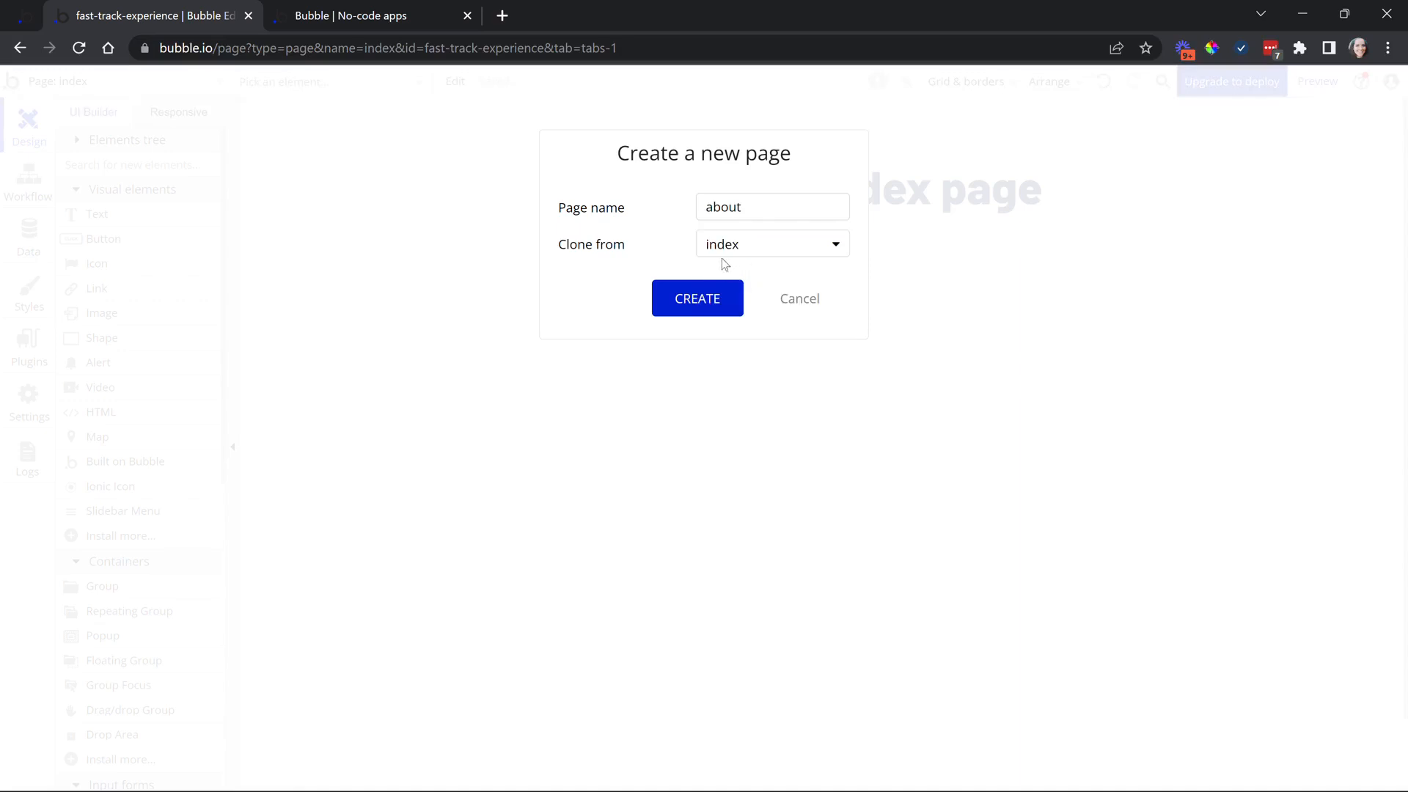
pyautogui.click(725, 306)
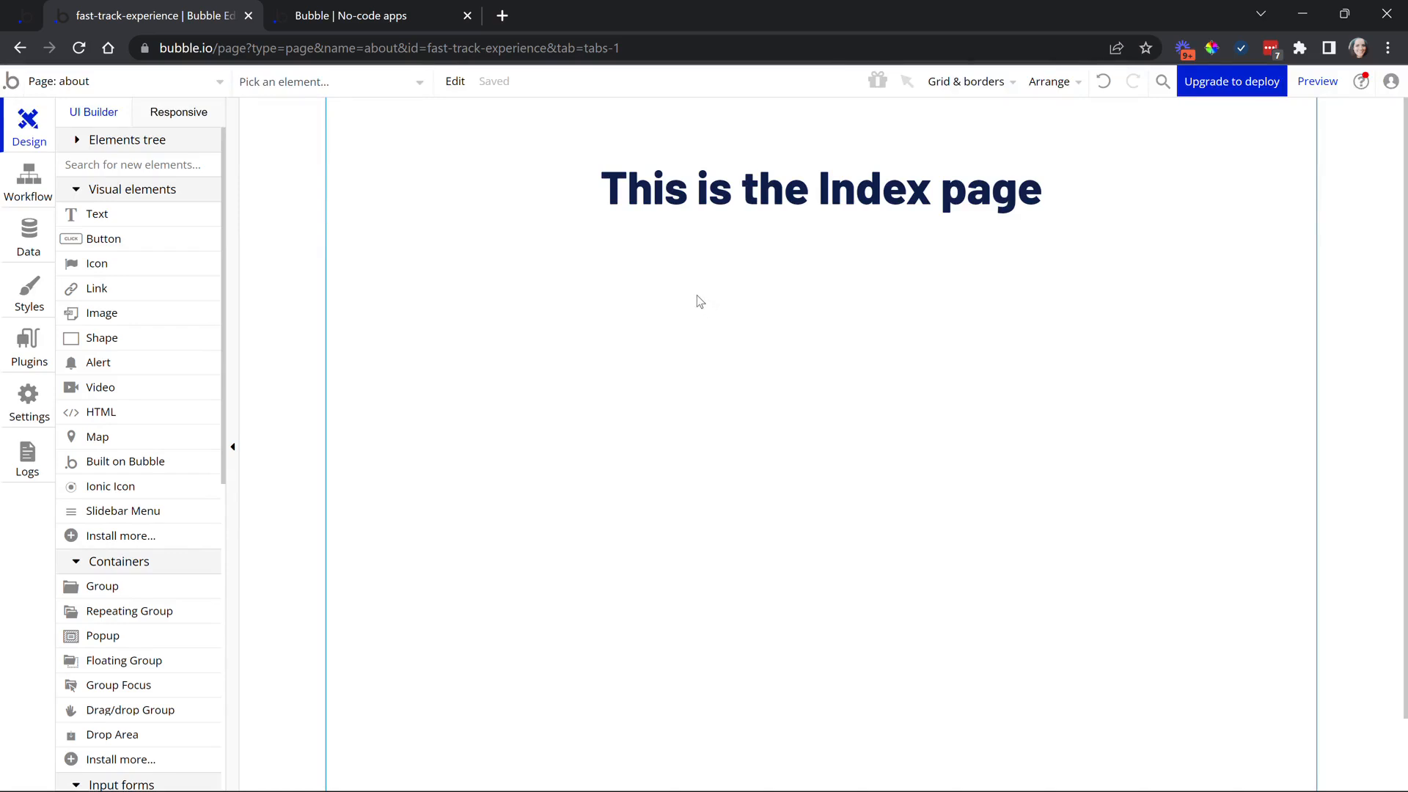
# Change the heading to 'This is the about page'
pyautogui.doubleClick(689, 197)
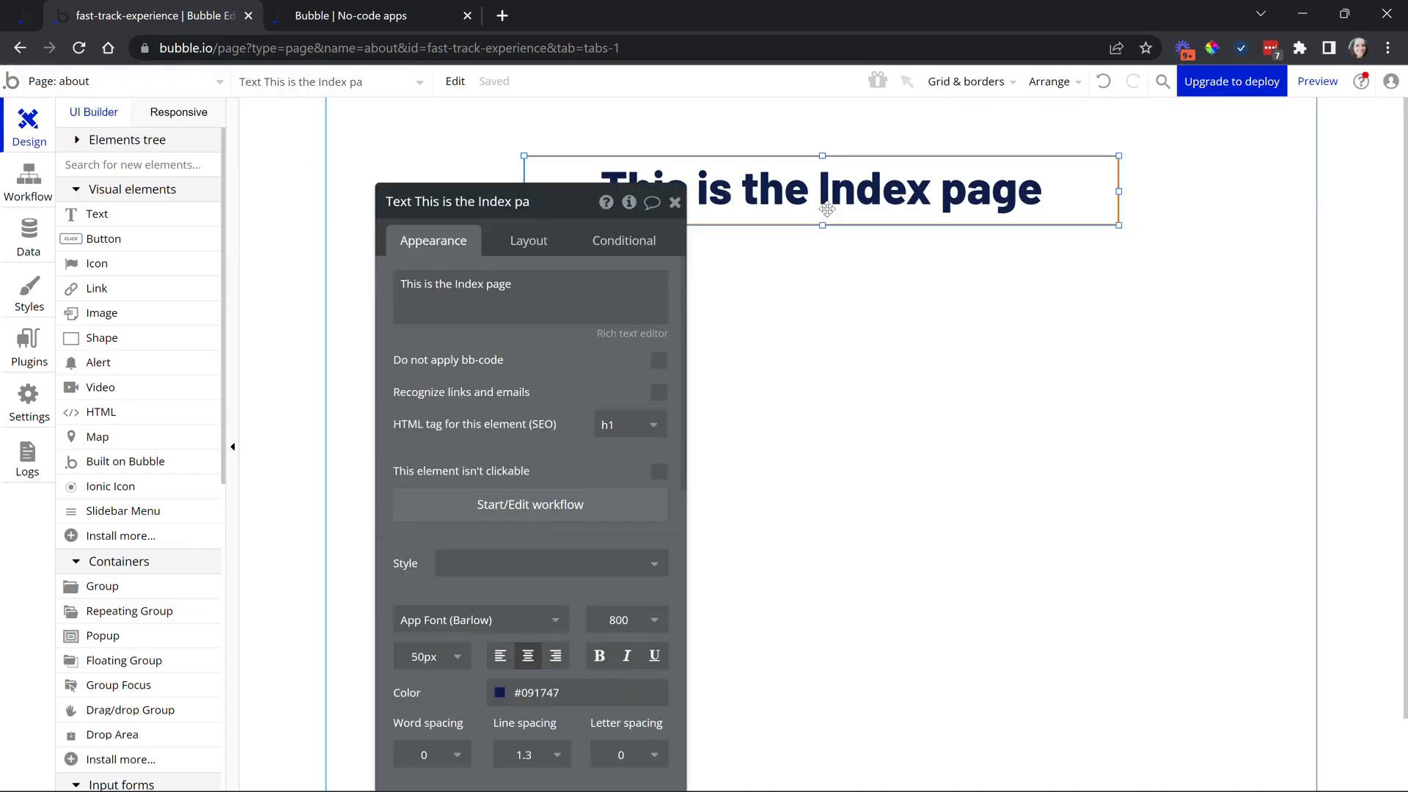
pyautogui.tripleClick(422, 284)
pyautogui.click(460, 284)
pyautogui.moveTo(455, 286); pyautogui.dragTo(481, 290)
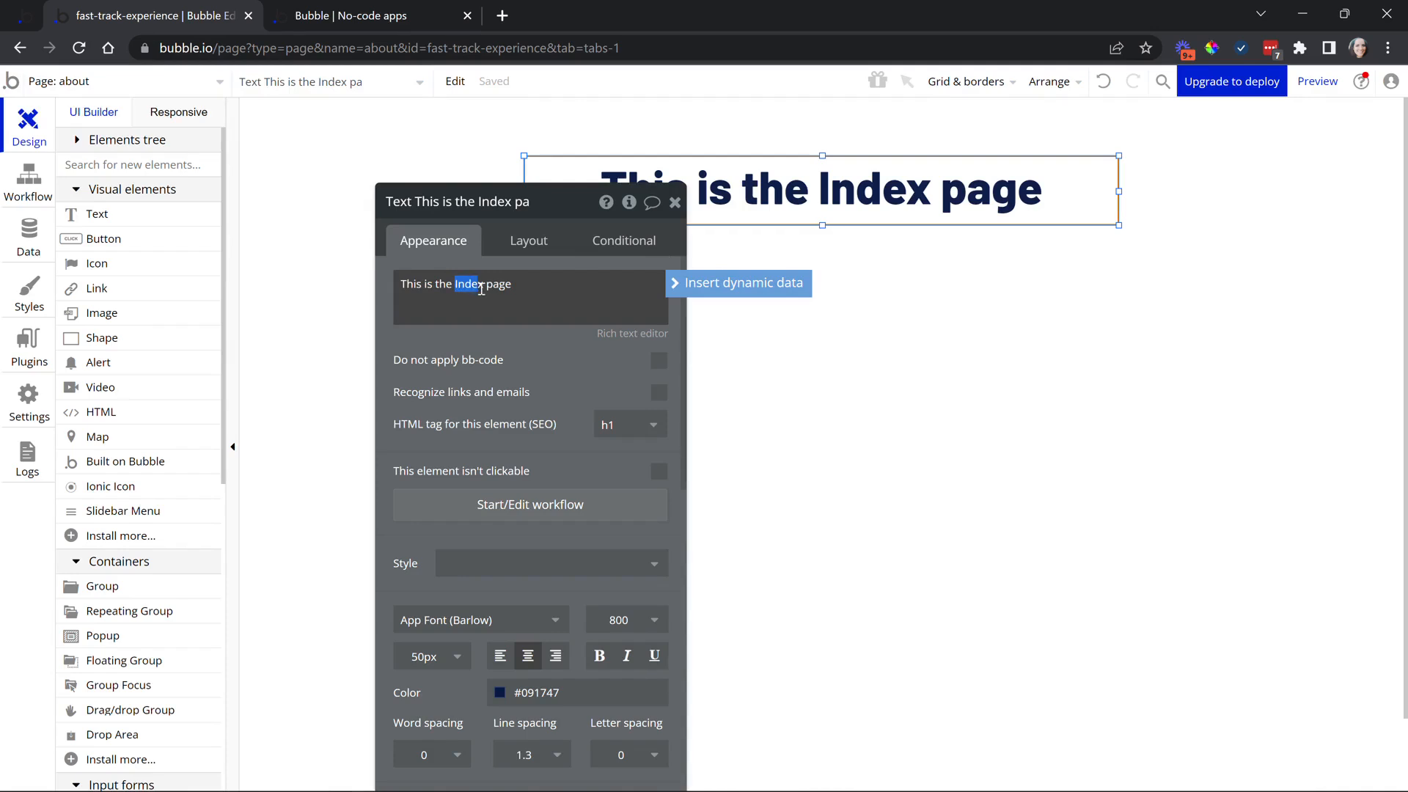
pyautogui.write('about')
pyautogui.click(520, 375)
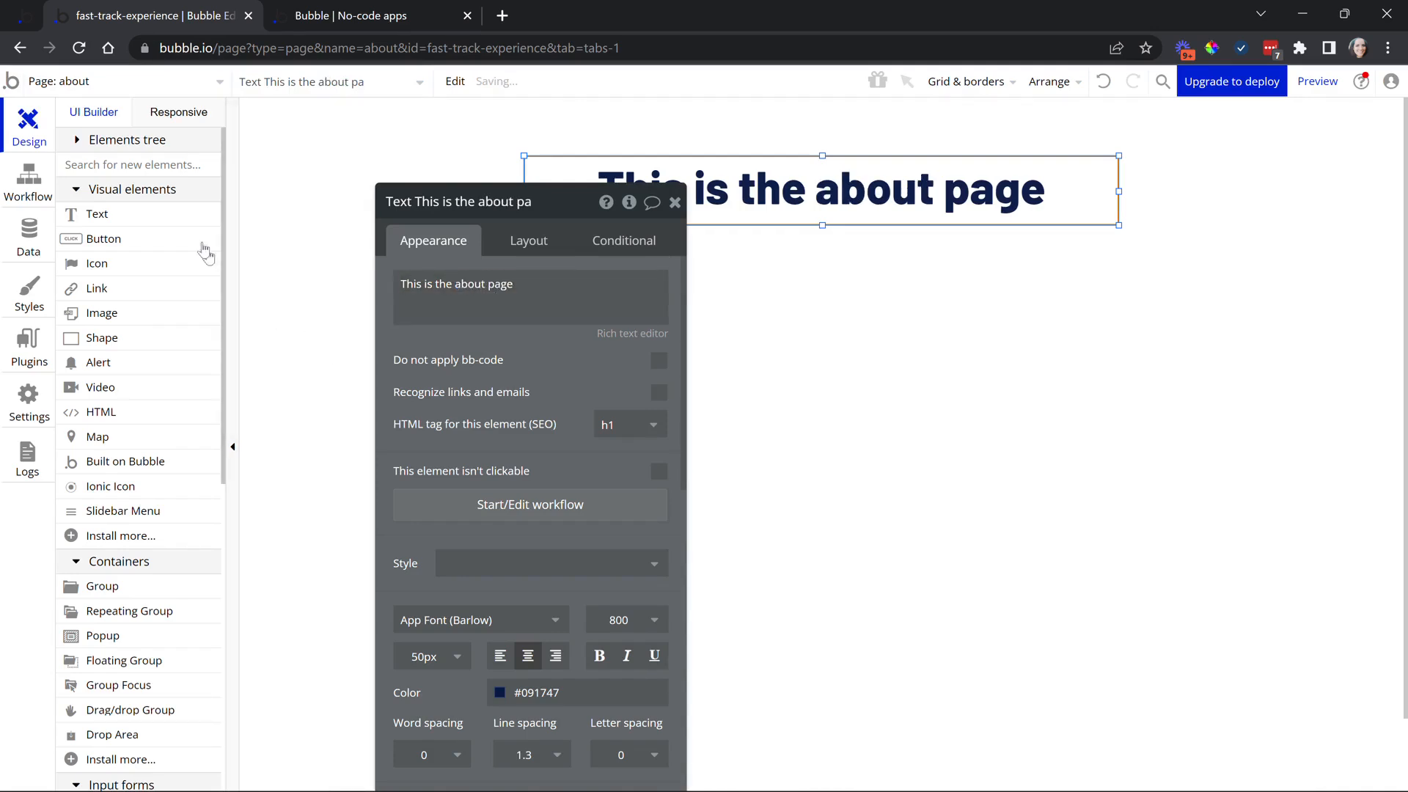
# Place a 'Go back to Index' button under the heading and create its click workflow
pyautogui.click(103, 238)
pyautogui.moveTo(687, 265)
pyautogui.mouseDown()
pyautogui.moveTo(885, 277)
pyautogui.moveTo(885, 309)
pyautogui.mouseUp()
pyautogui.write('G')
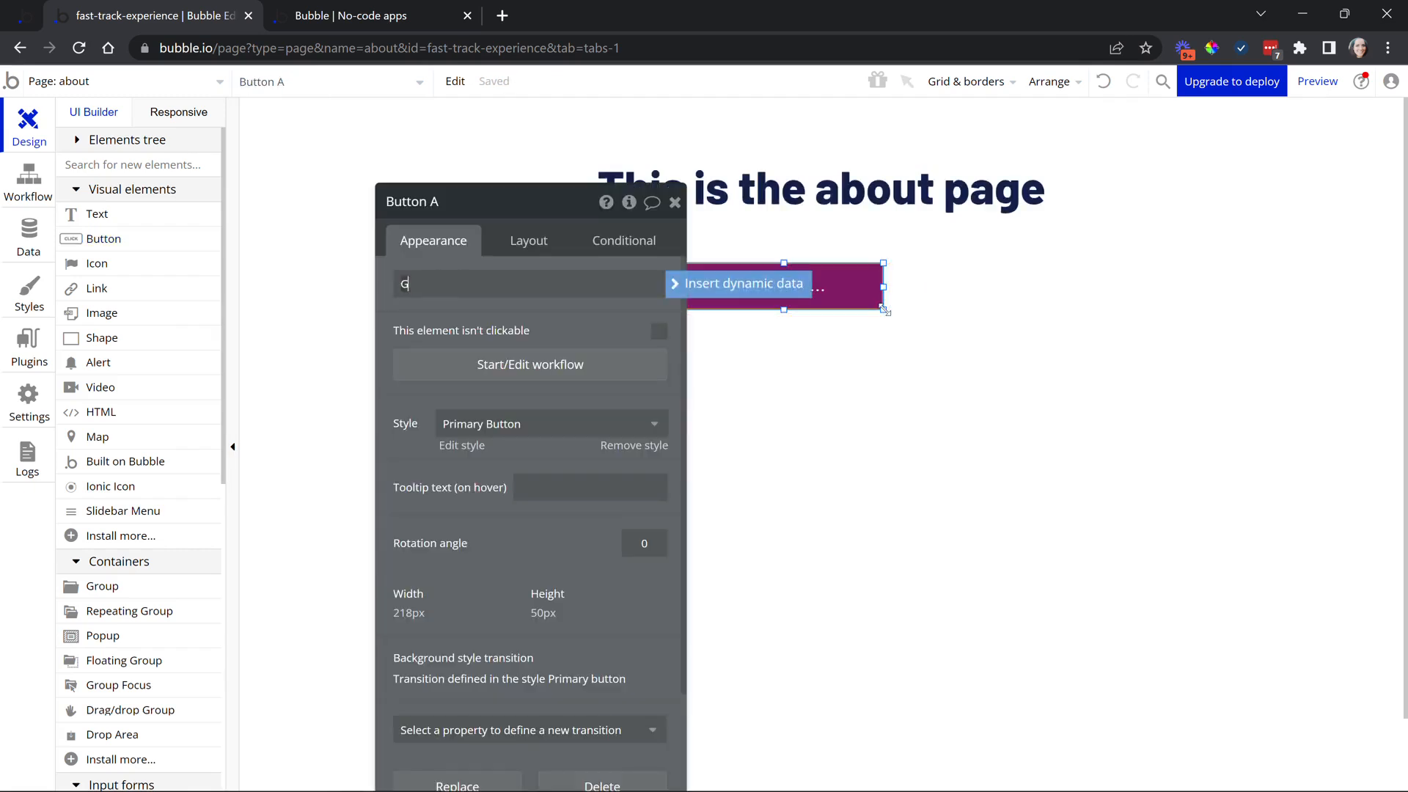
pyautogui.write('o back to Index')
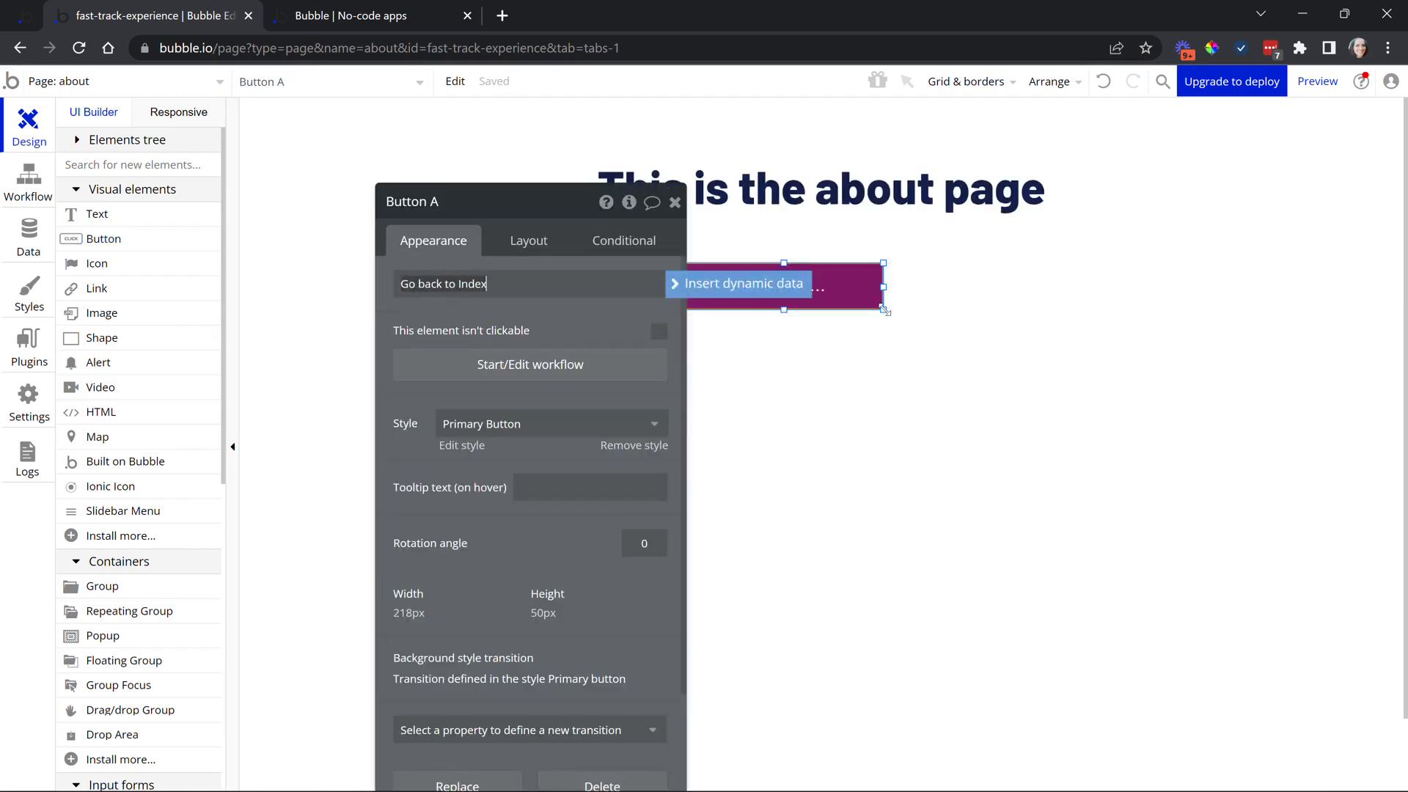
pyautogui.moveTo(469, 317); pyautogui.dragTo(402, 300)
pyautogui.moveTo(759, 291); pyautogui.dragTo(779, 283)
pyautogui.click(522, 347)
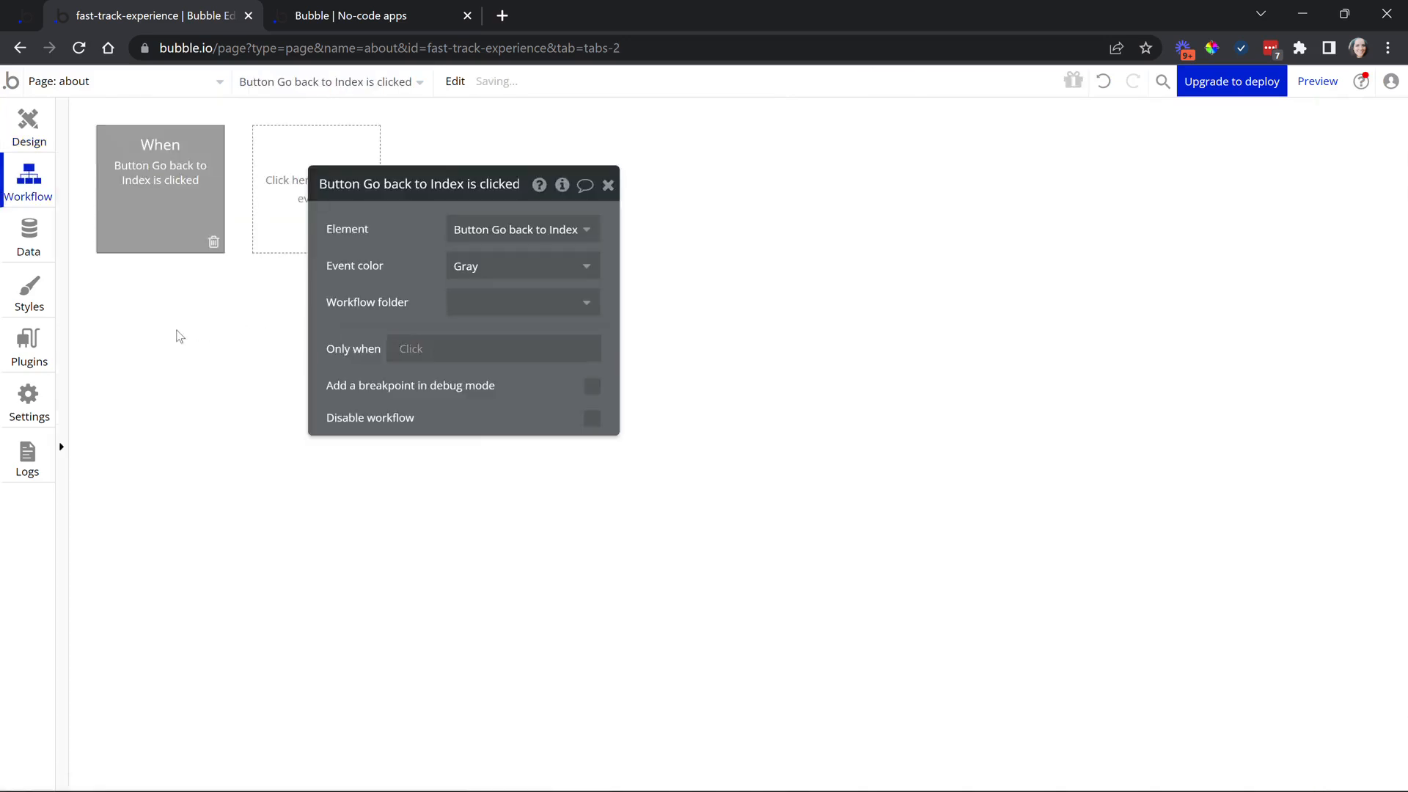
# Add a Go to page action with destination index to the button's click workflow
pyautogui.click(142, 331)
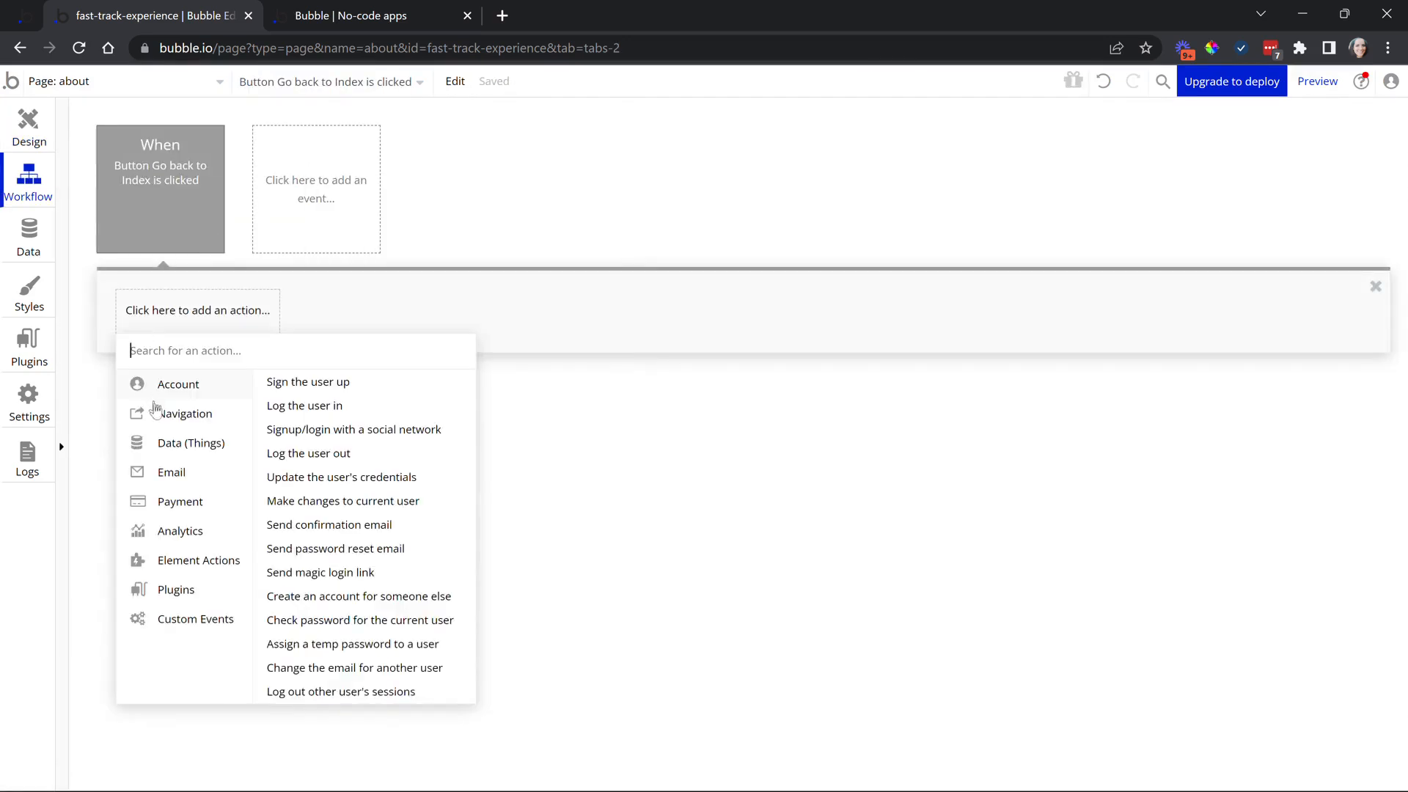
pyautogui.moveTo(155, 415)
pyautogui.click(321, 389)
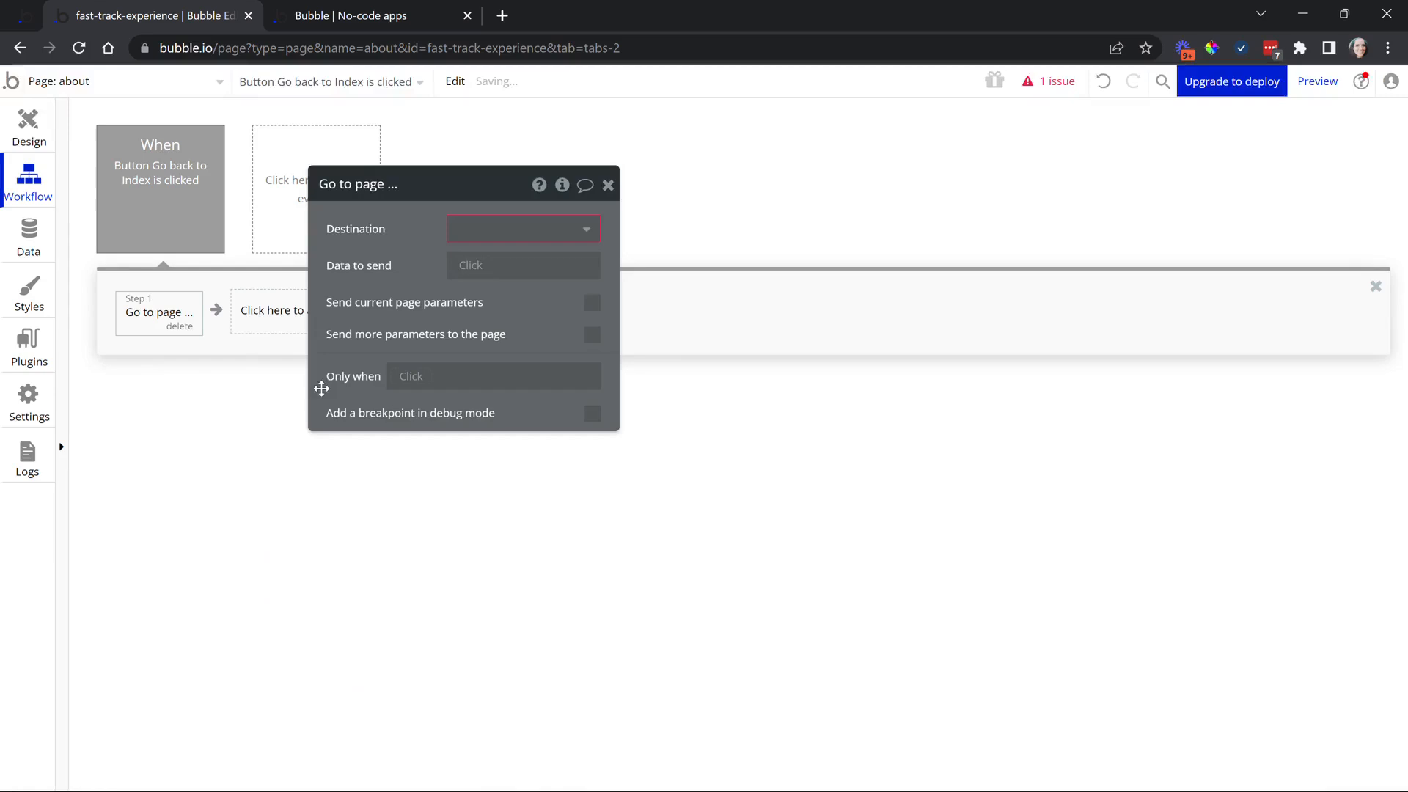
pyautogui.click(451, 231)
pyautogui.click(467, 259)
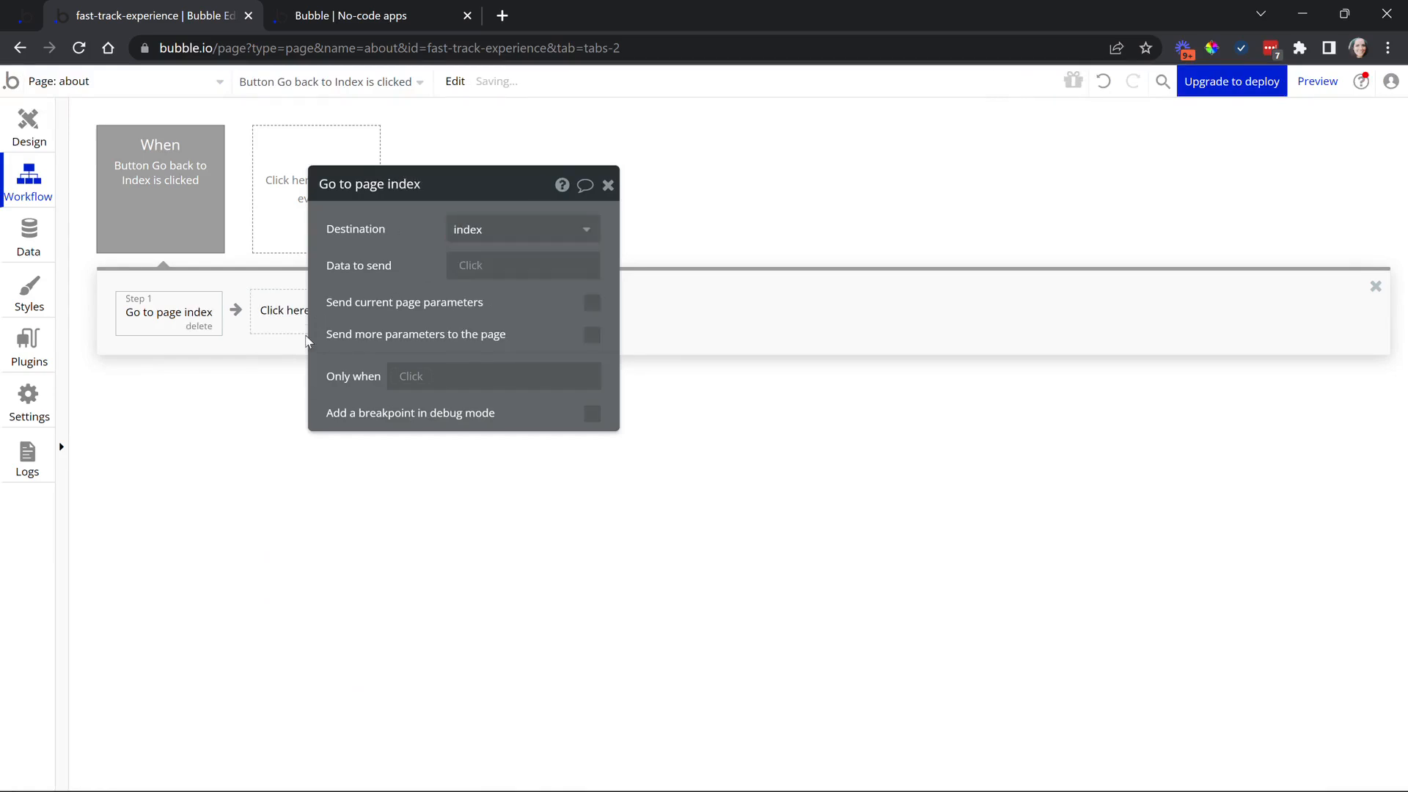
pyautogui.click(42, 135)
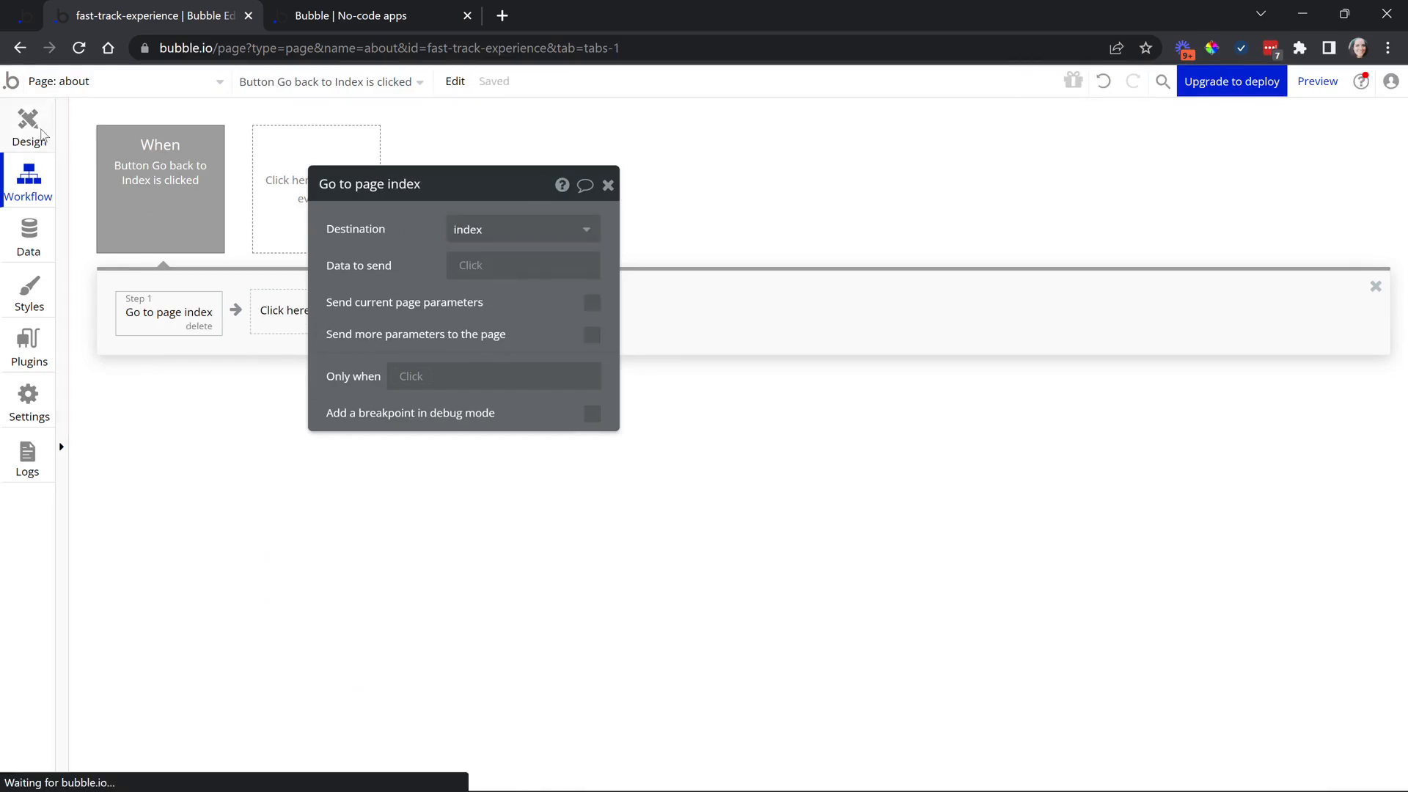
# Copy the Go back to Index button with its workflow and paste it onto index
pyautogui.rightClick(760, 302)
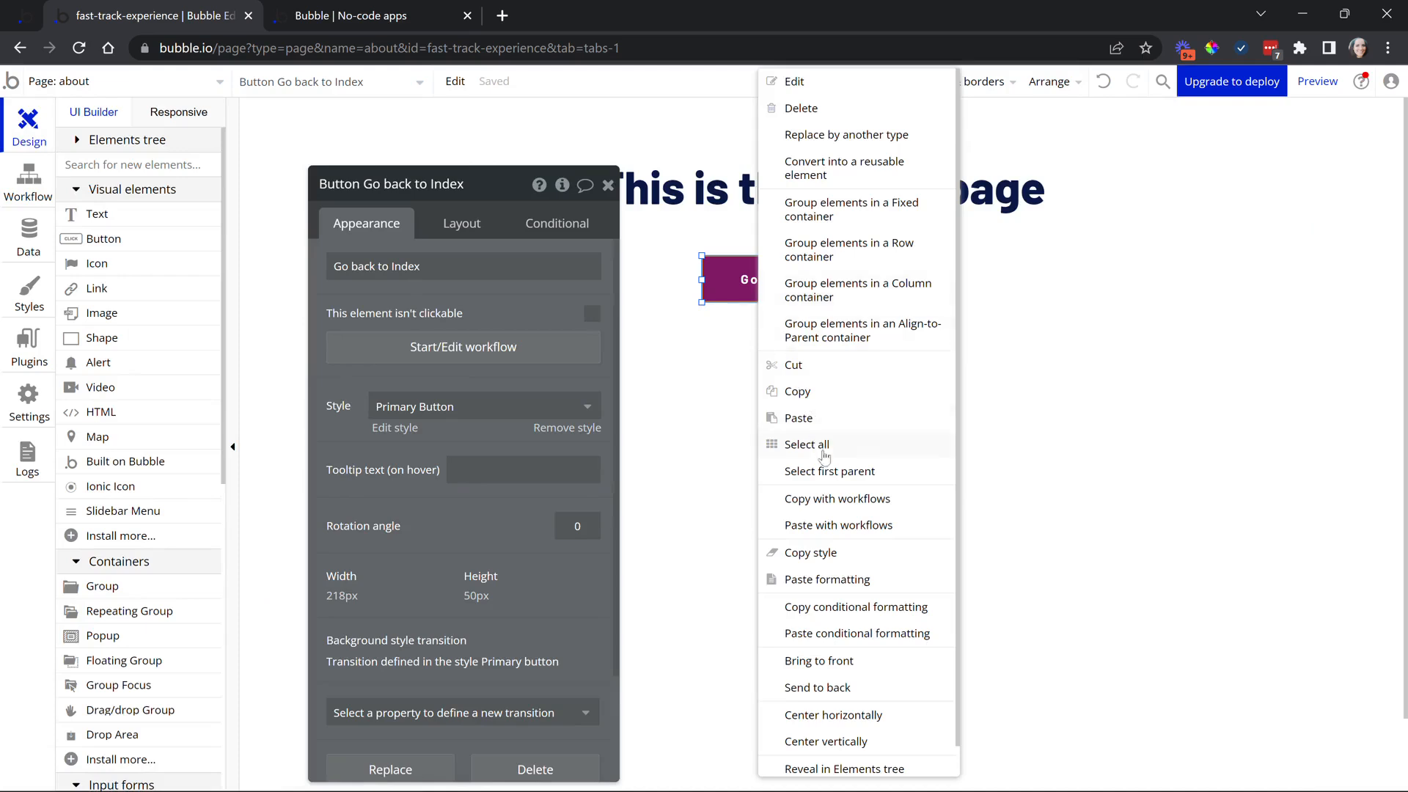
pyautogui.click(822, 500)
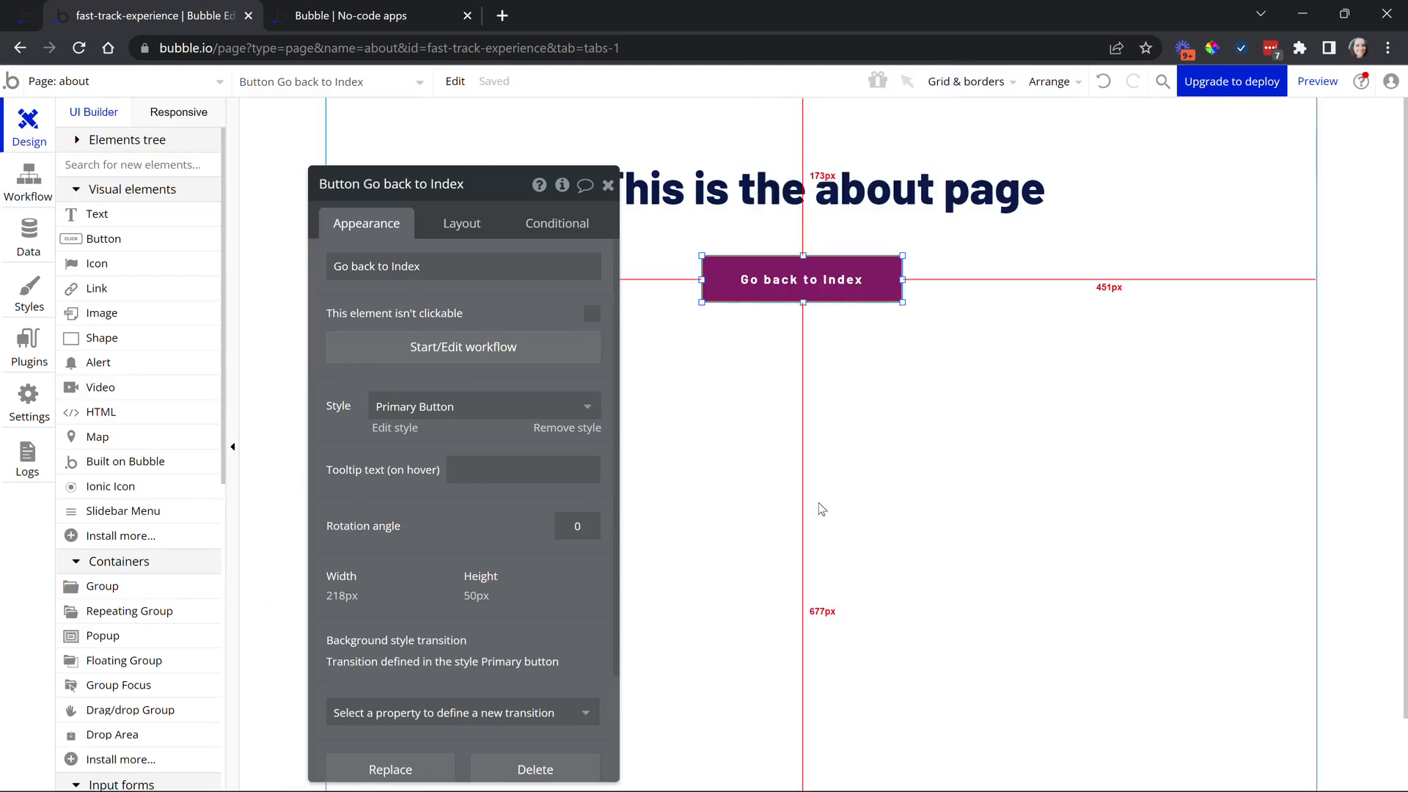
pyautogui.click(217, 82)
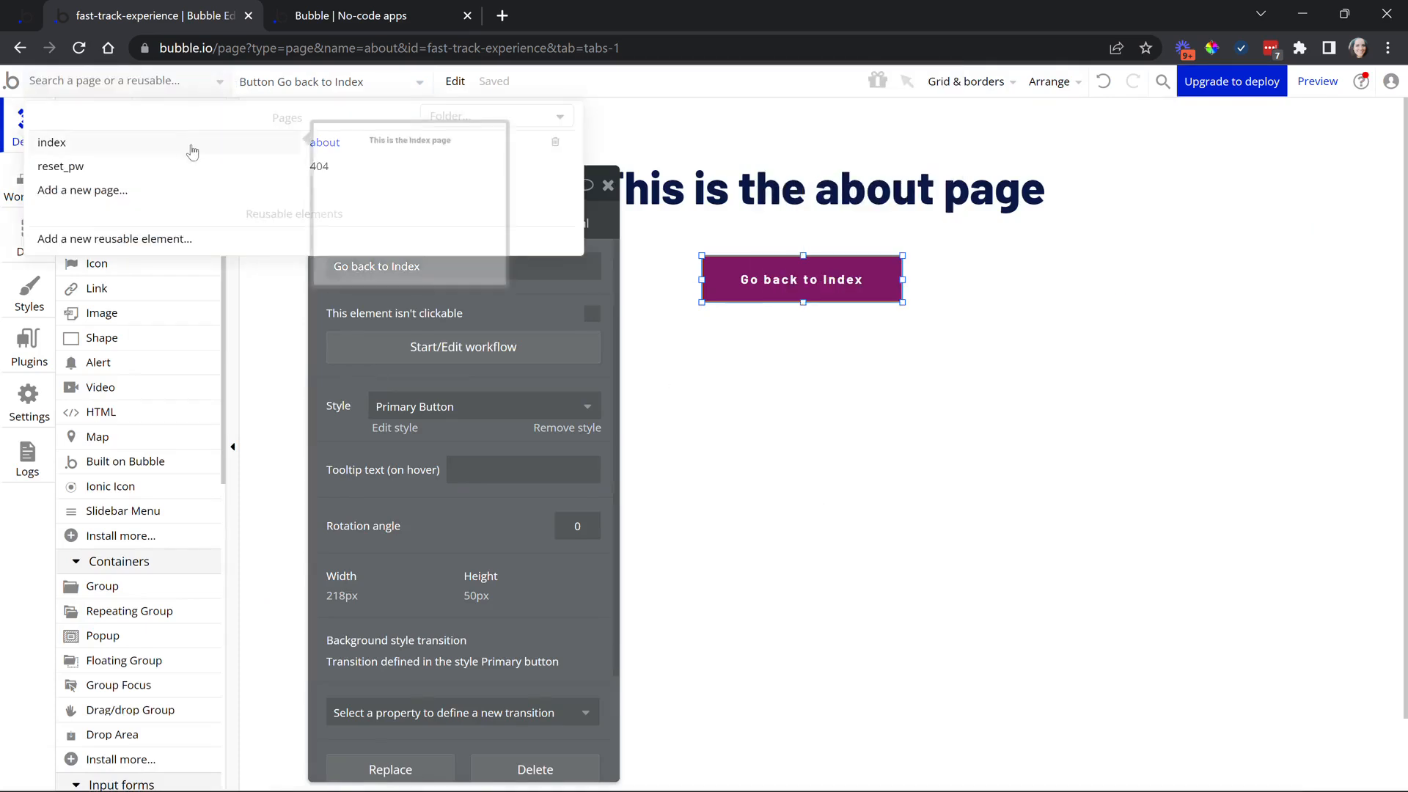
pyautogui.click(192, 152)
pyautogui.rightClick(728, 285)
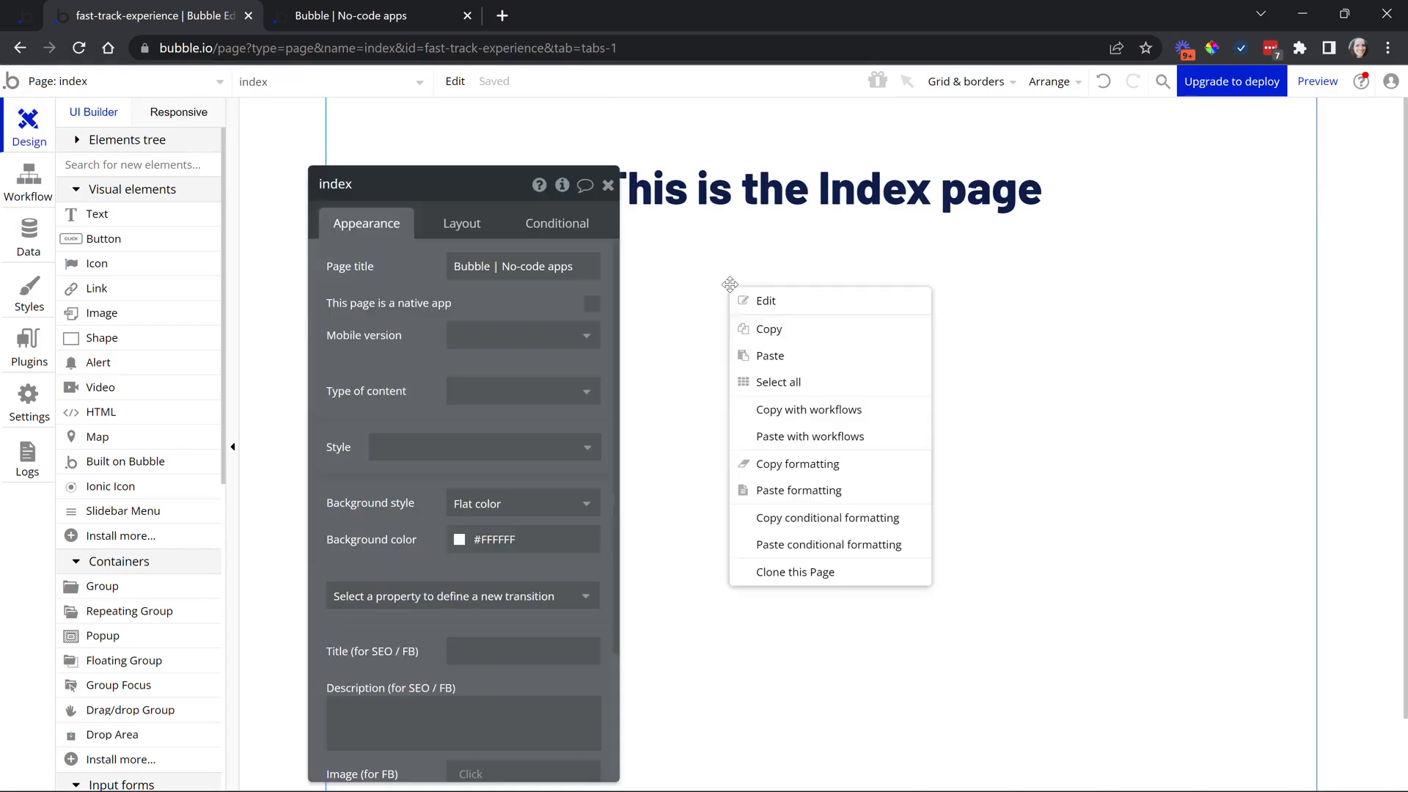
pyautogui.click(808, 439)
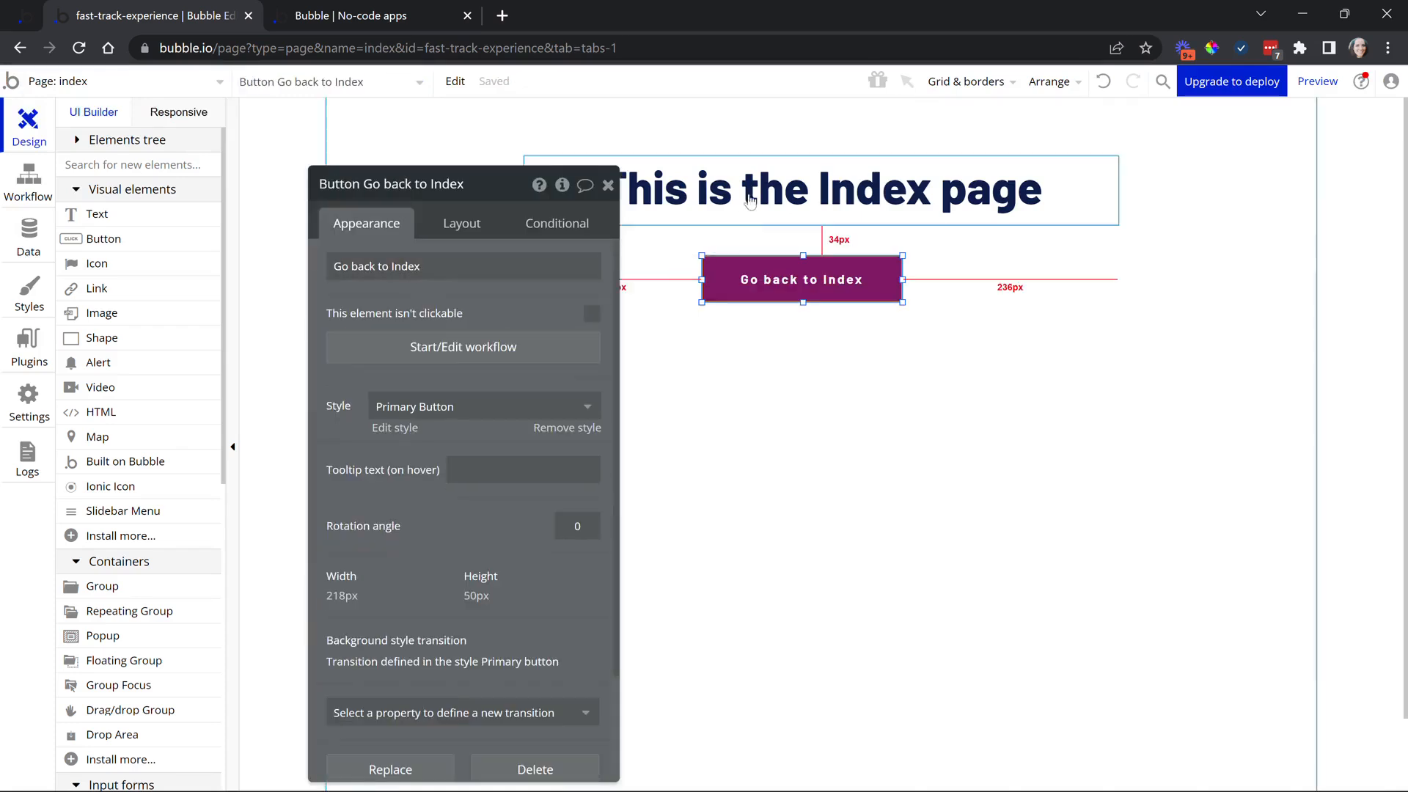
# Relabel the pasted button 'Go back to about' and create its click workflow
pyautogui.click(399, 270)
pyautogui.click(390, 270)
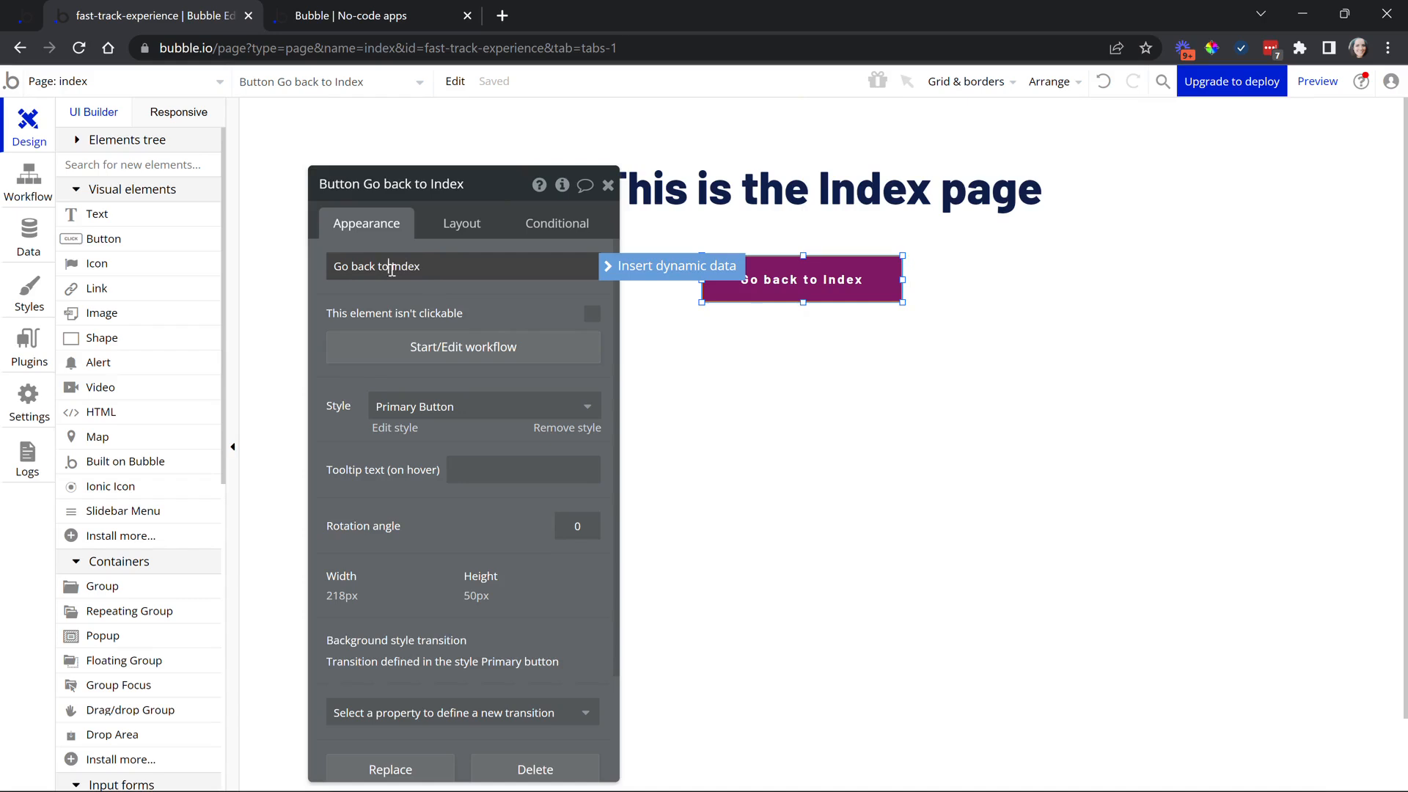
pyautogui.moveTo(391, 269); pyautogui.dragTo(448, 268)
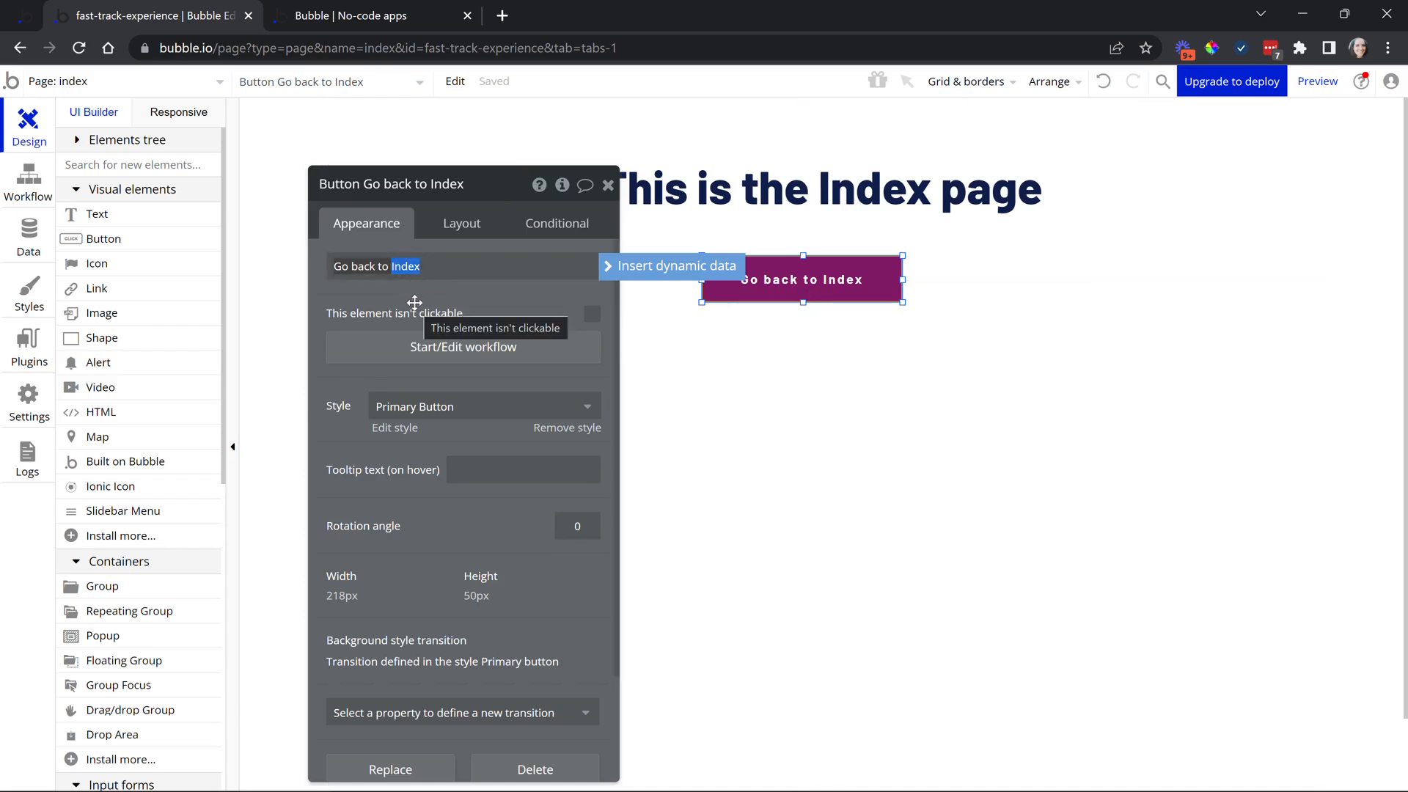
pyautogui.write('about')
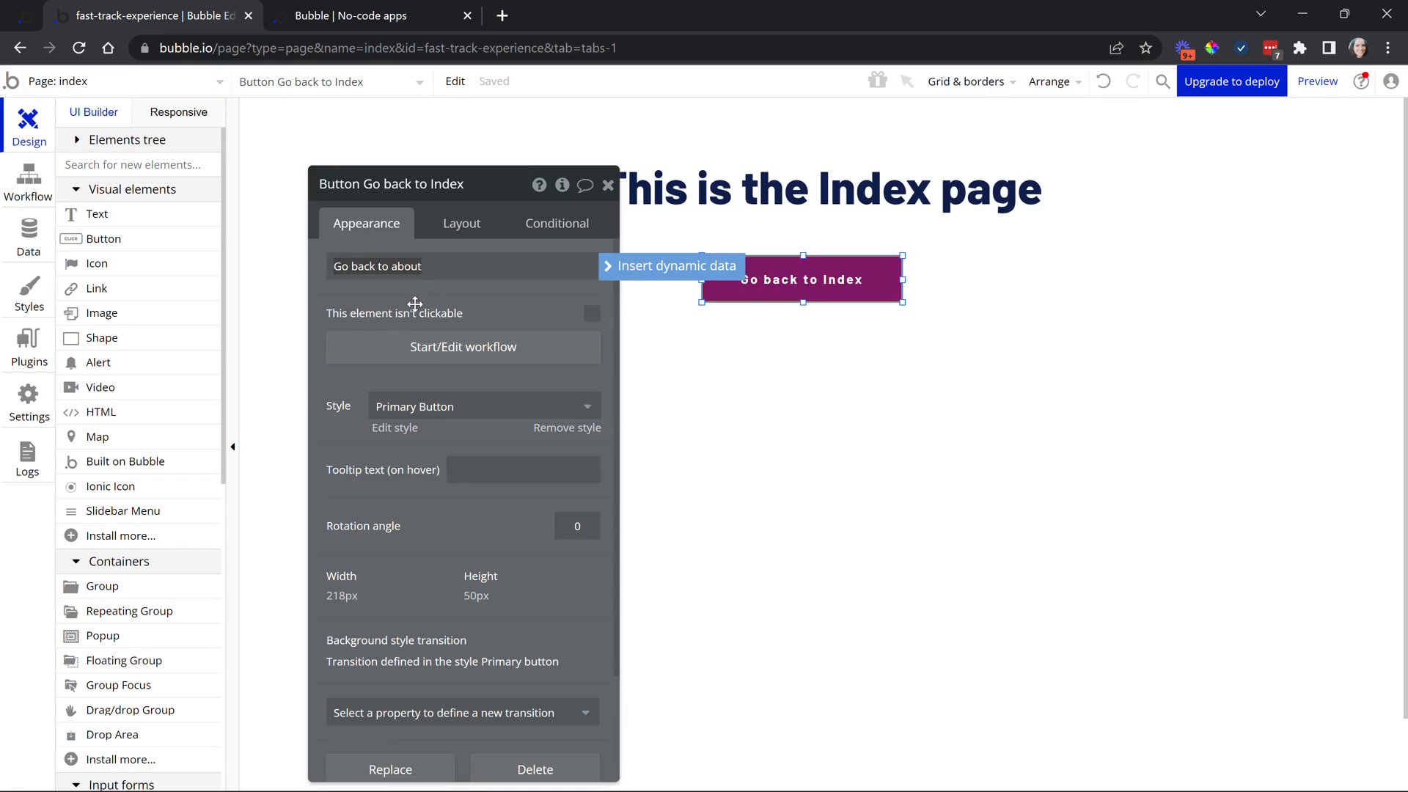
pyautogui.click(423, 347)
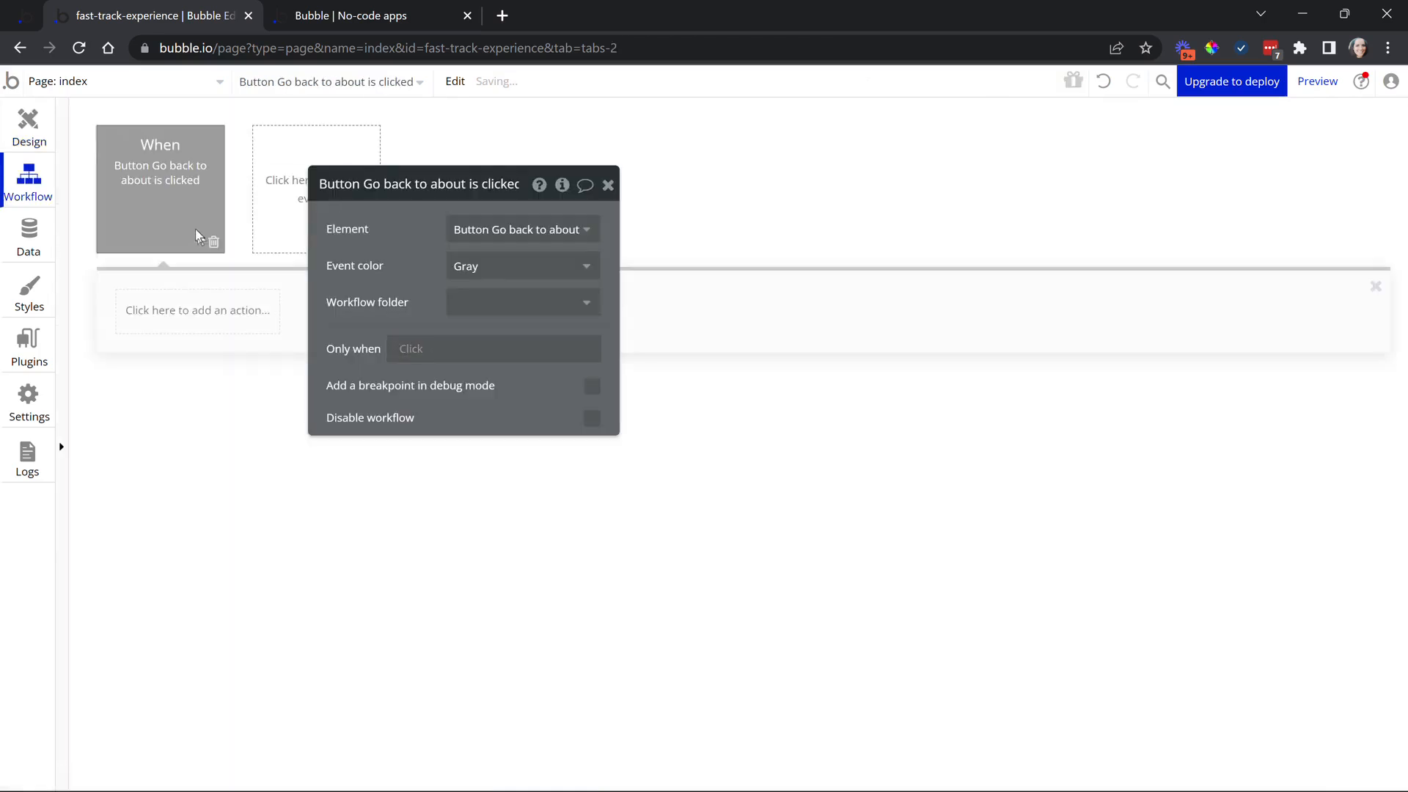
# Add a Go to page action sending the Go back to about button to the about page
pyautogui.click(181, 331)
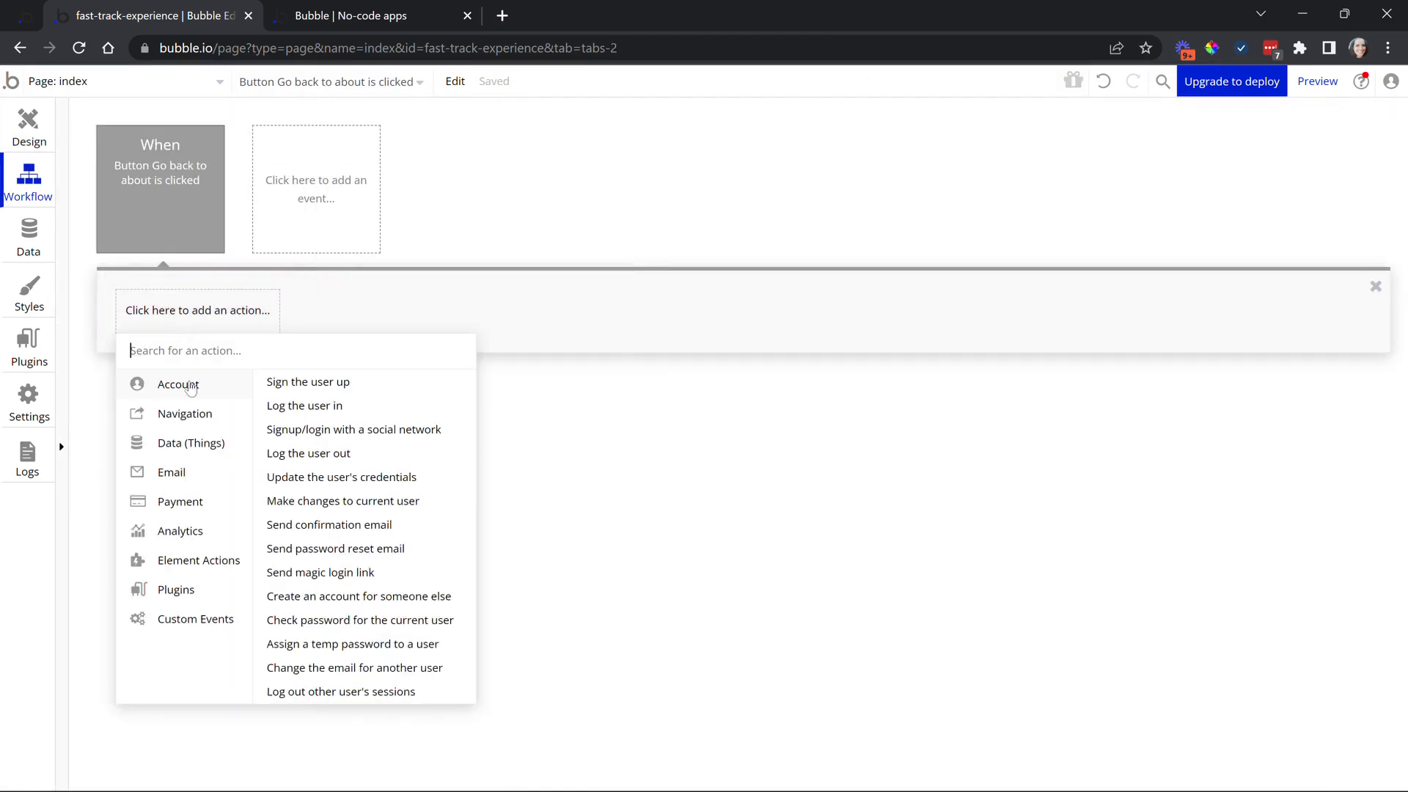
pyautogui.moveTo(191, 415)
pyautogui.click(292, 382)
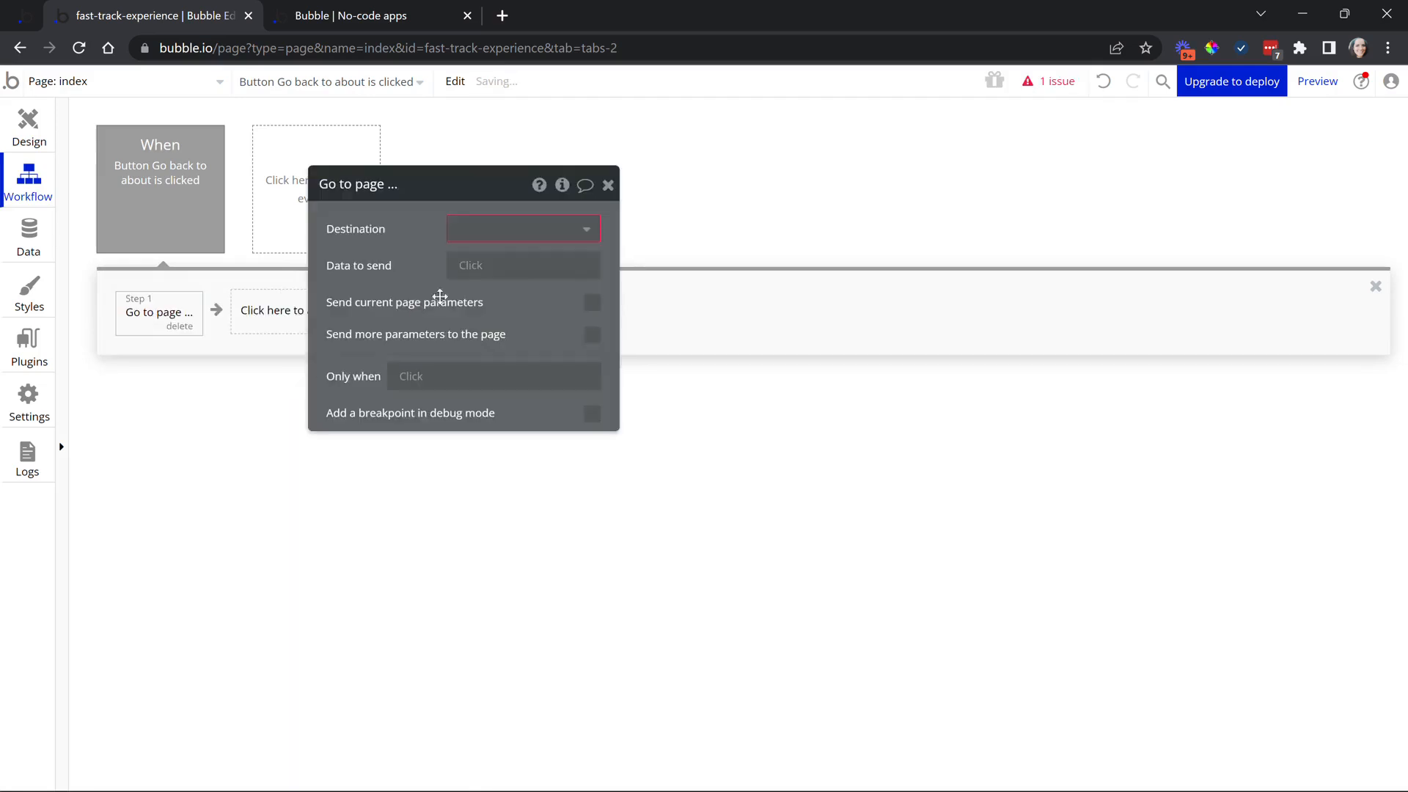
pyautogui.click(466, 229)
pyautogui.click(467, 286)
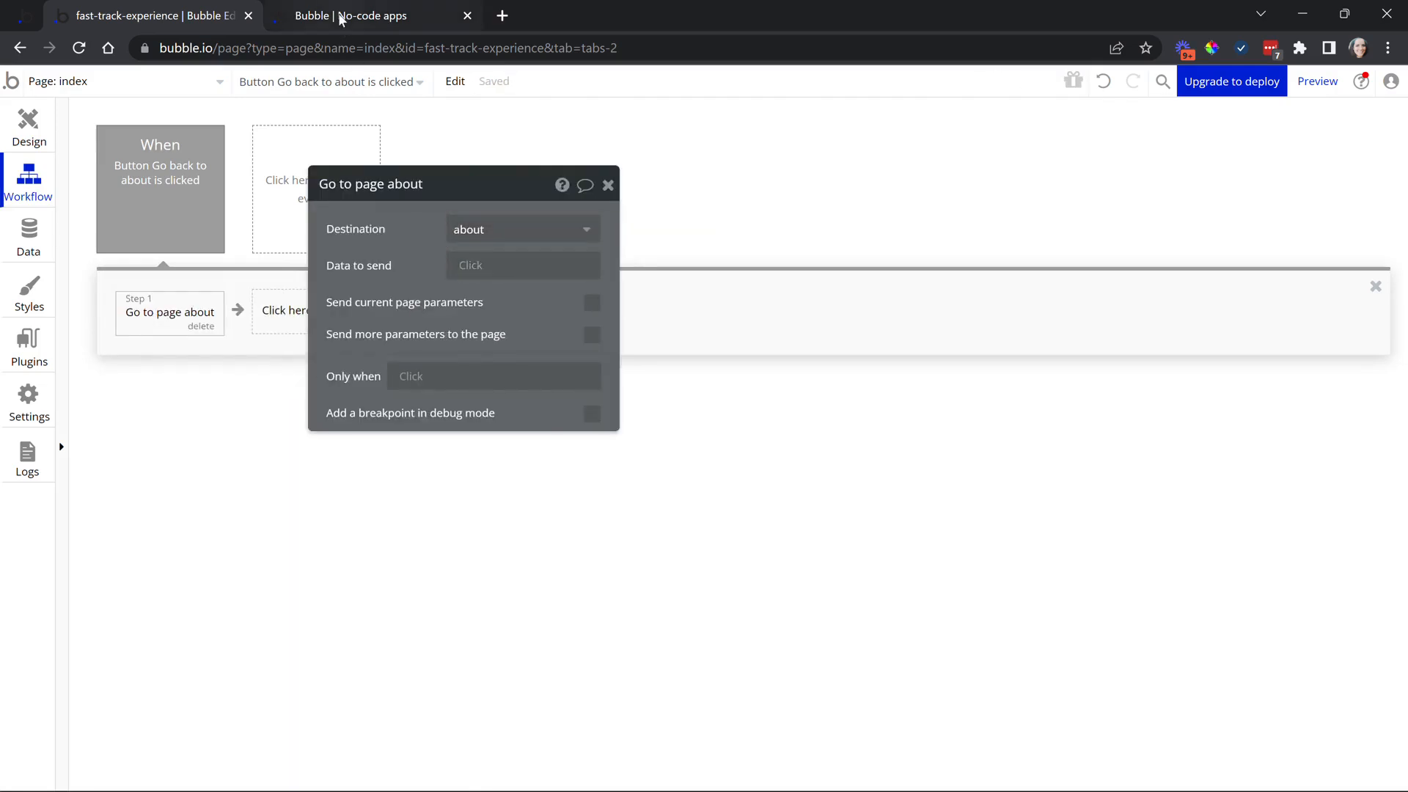
pyautogui.click(382, 16)
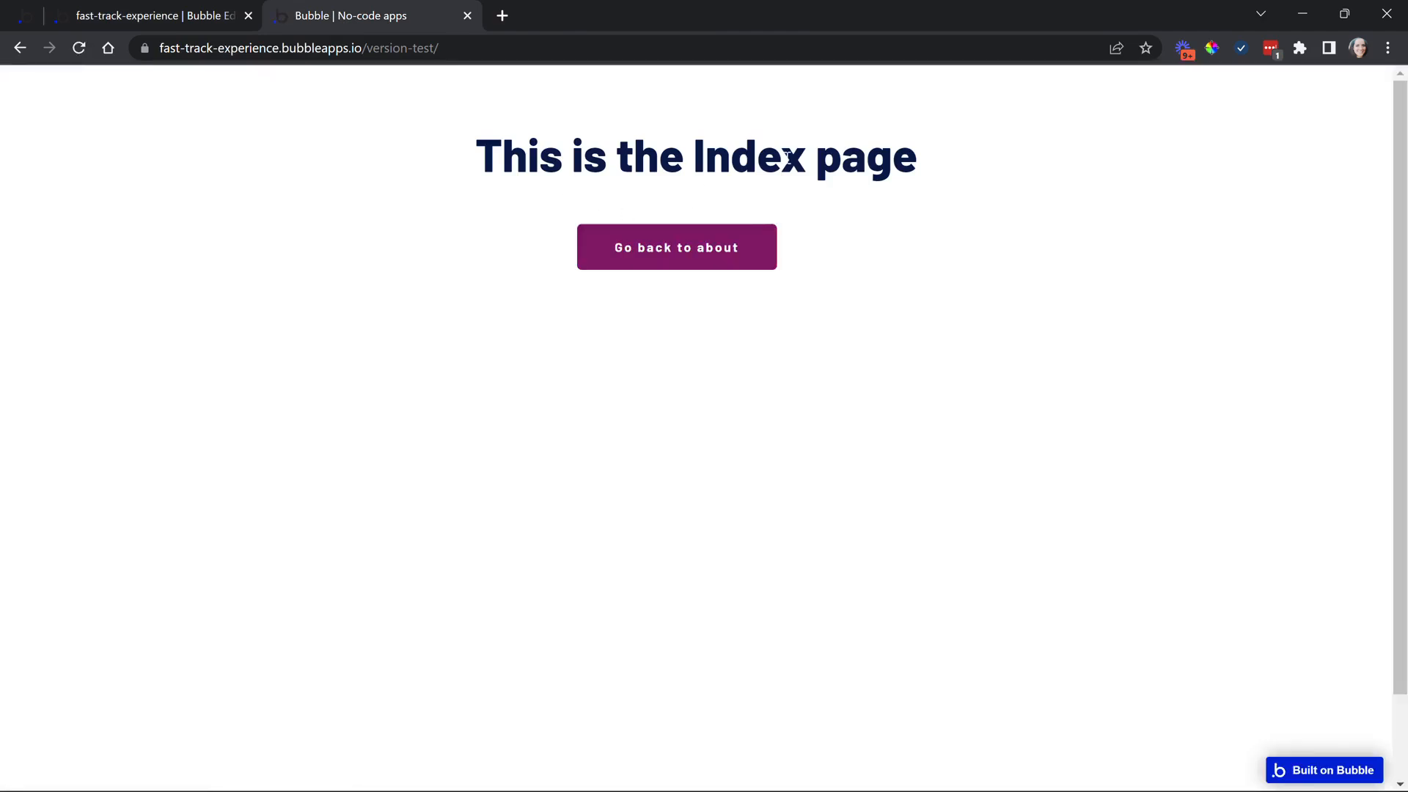
# In preview, confirm Go back to about shows the about page and Go back to Index returns
pyautogui.click(741, 251)
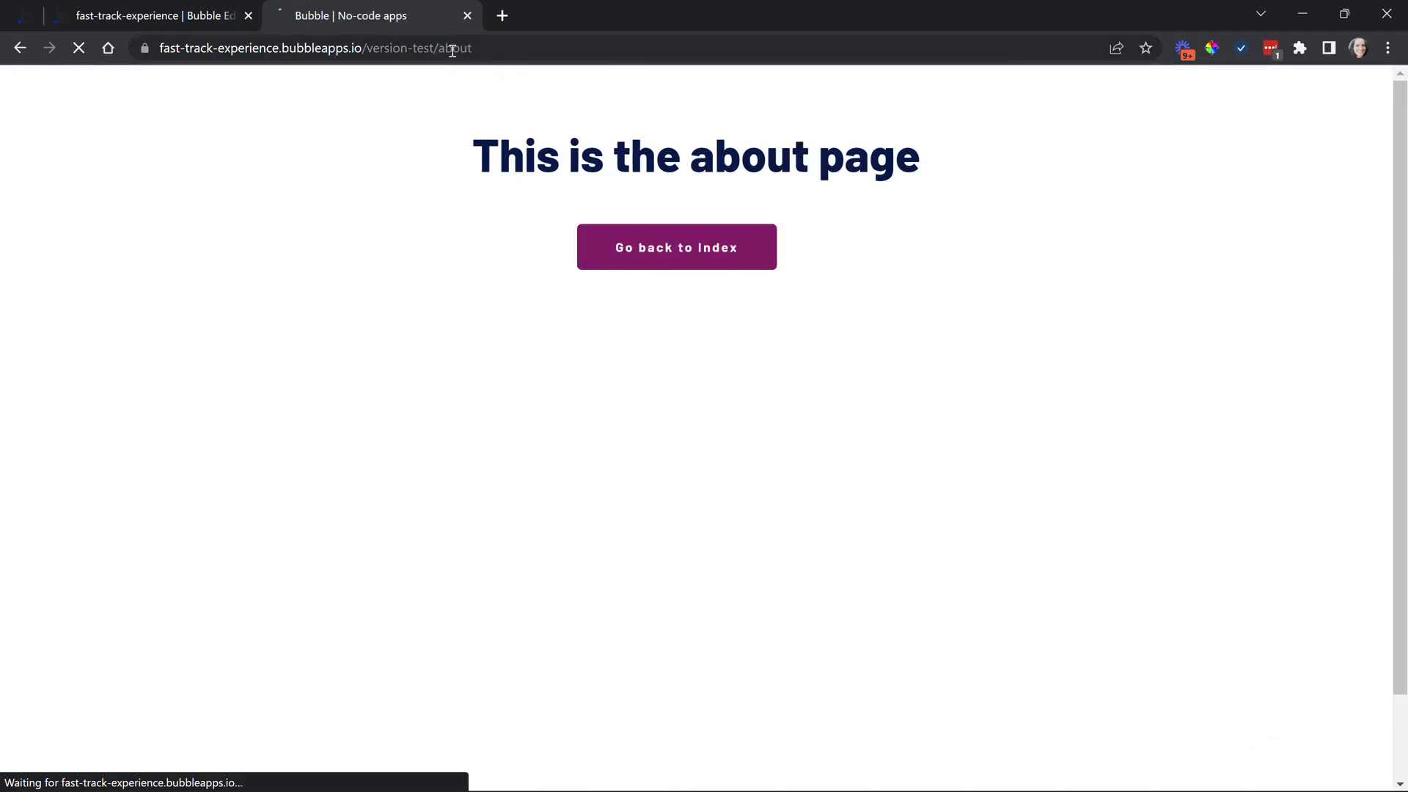
pyautogui.moveTo(690, 155); pyautogui.dragTo(791, 155)
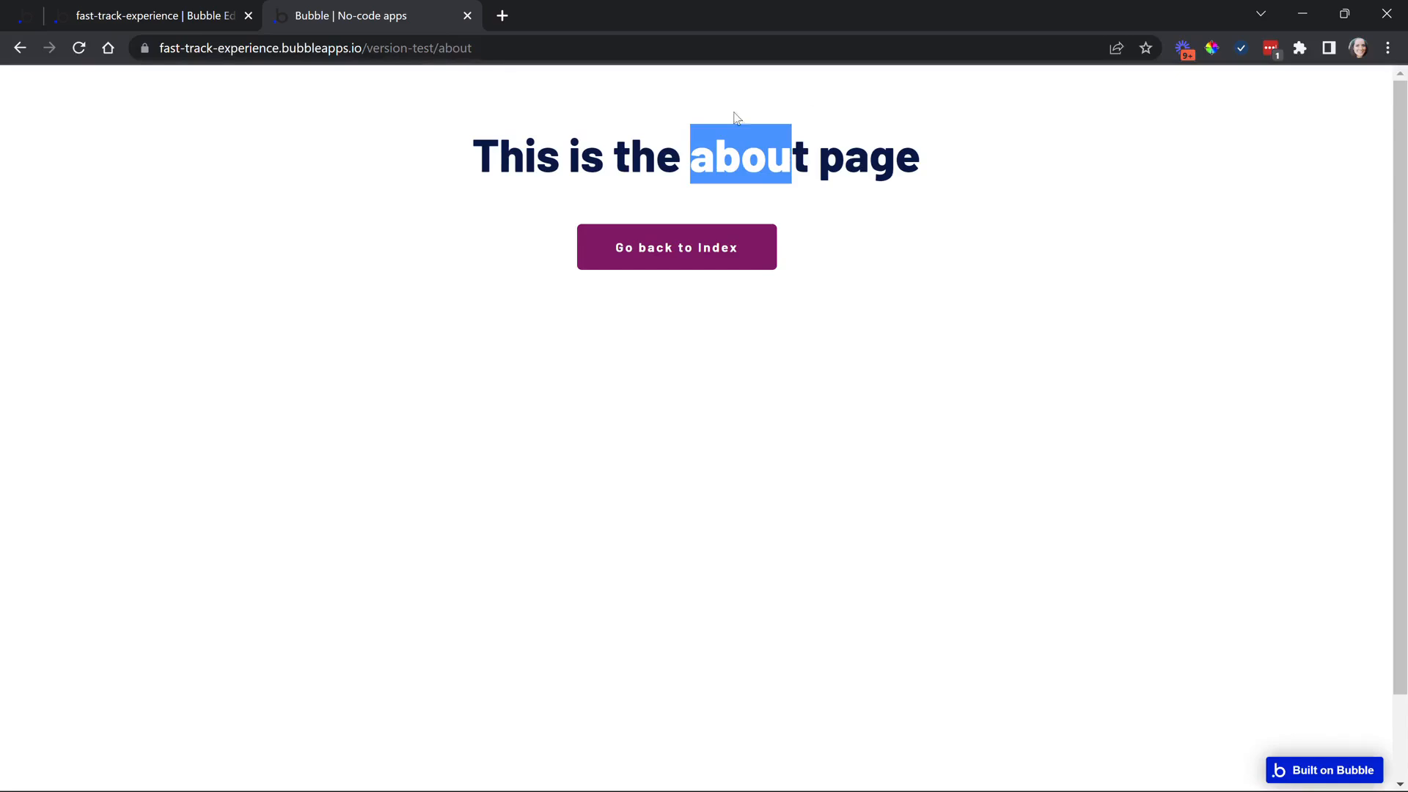
pyautogui.click(685, 263)
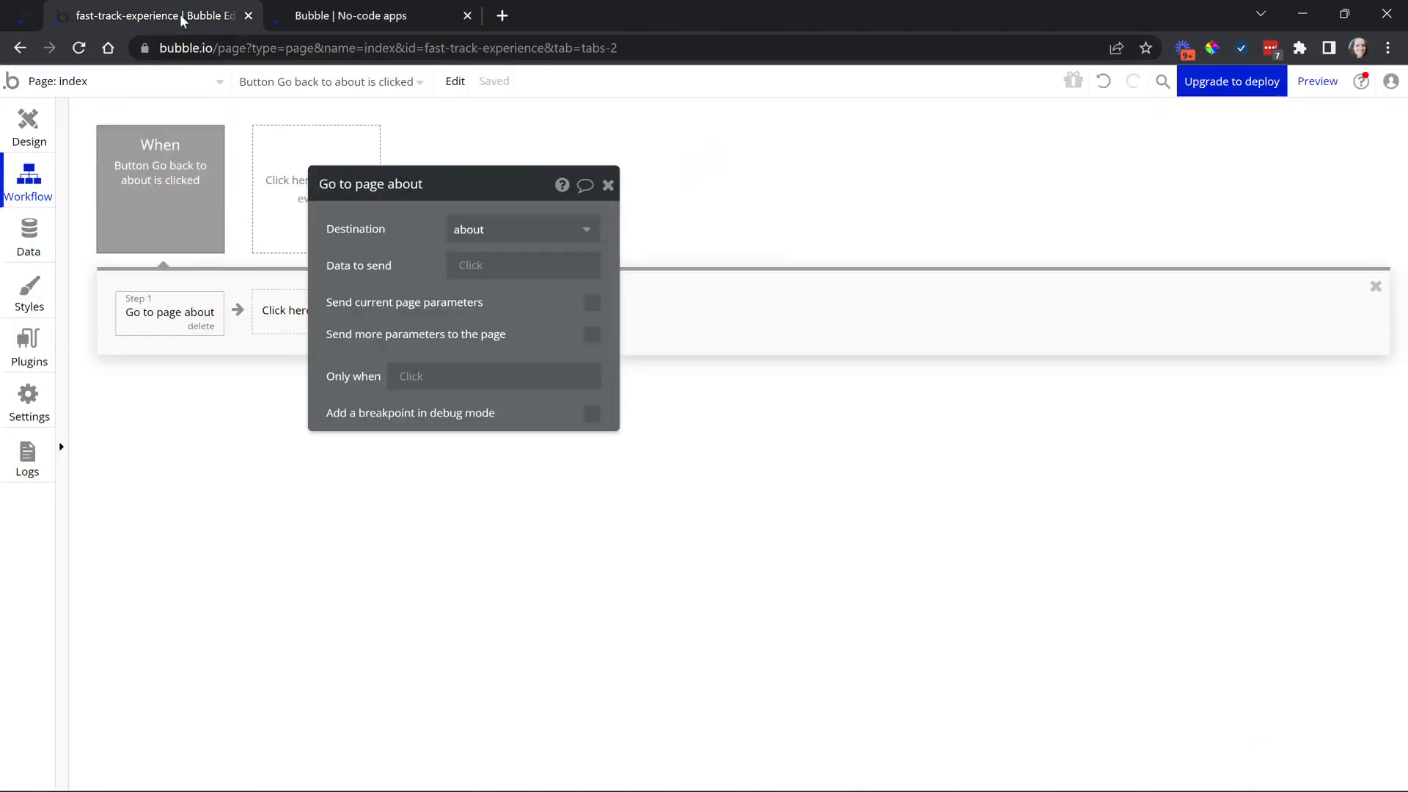
# In the Design tab, open the about page and bring up its page properties
pyautogui.click(33, 132)
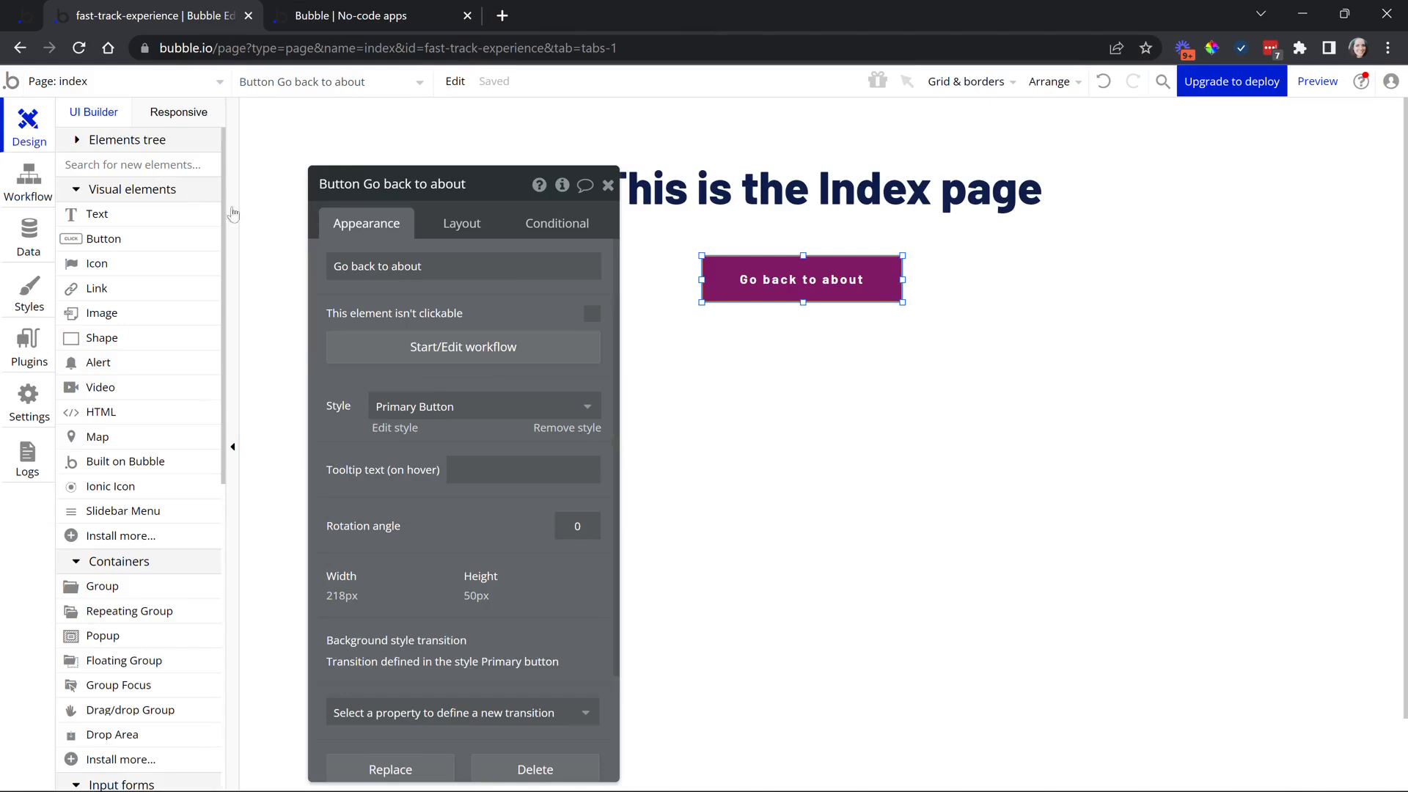
pyautogui.click(204, 87)
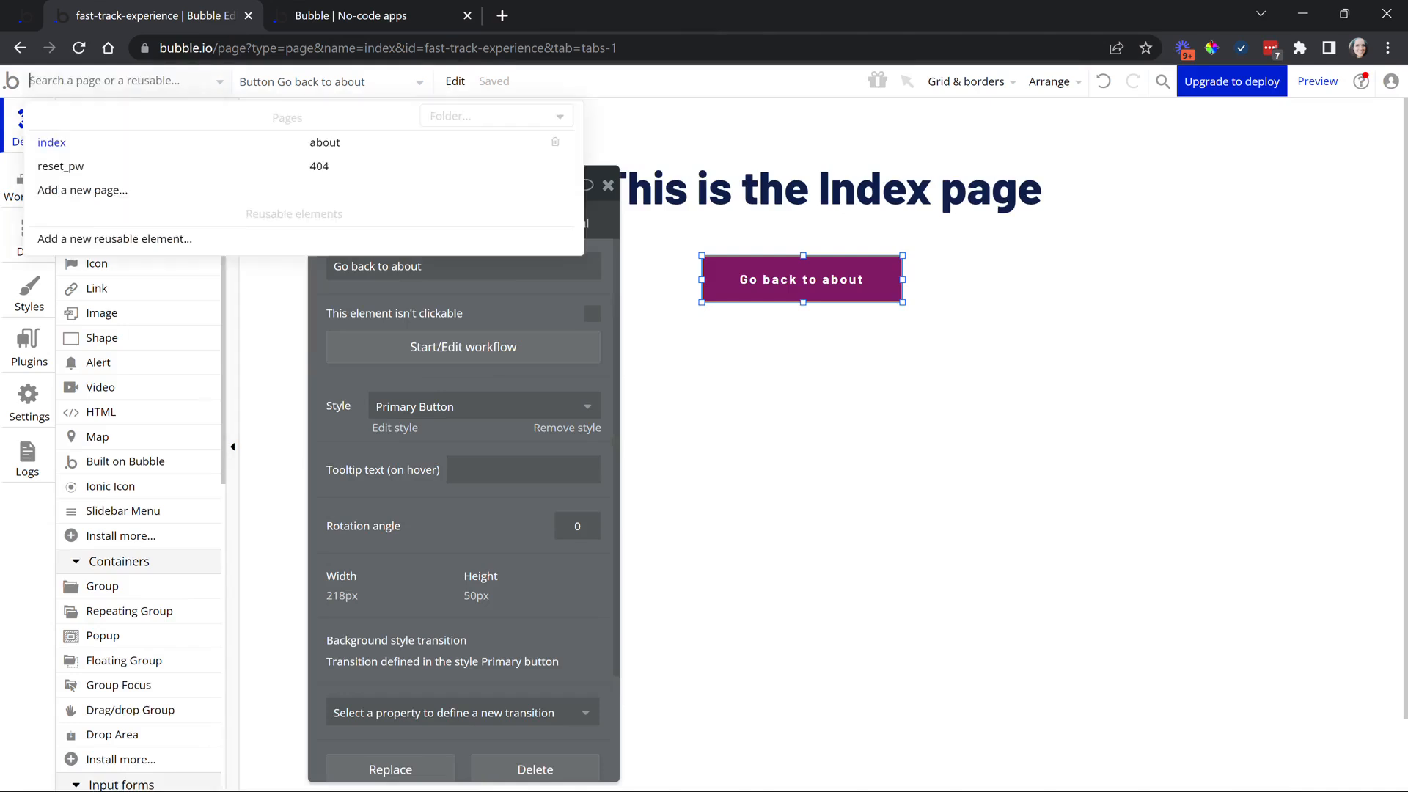
pyautogui.click(333, 148)
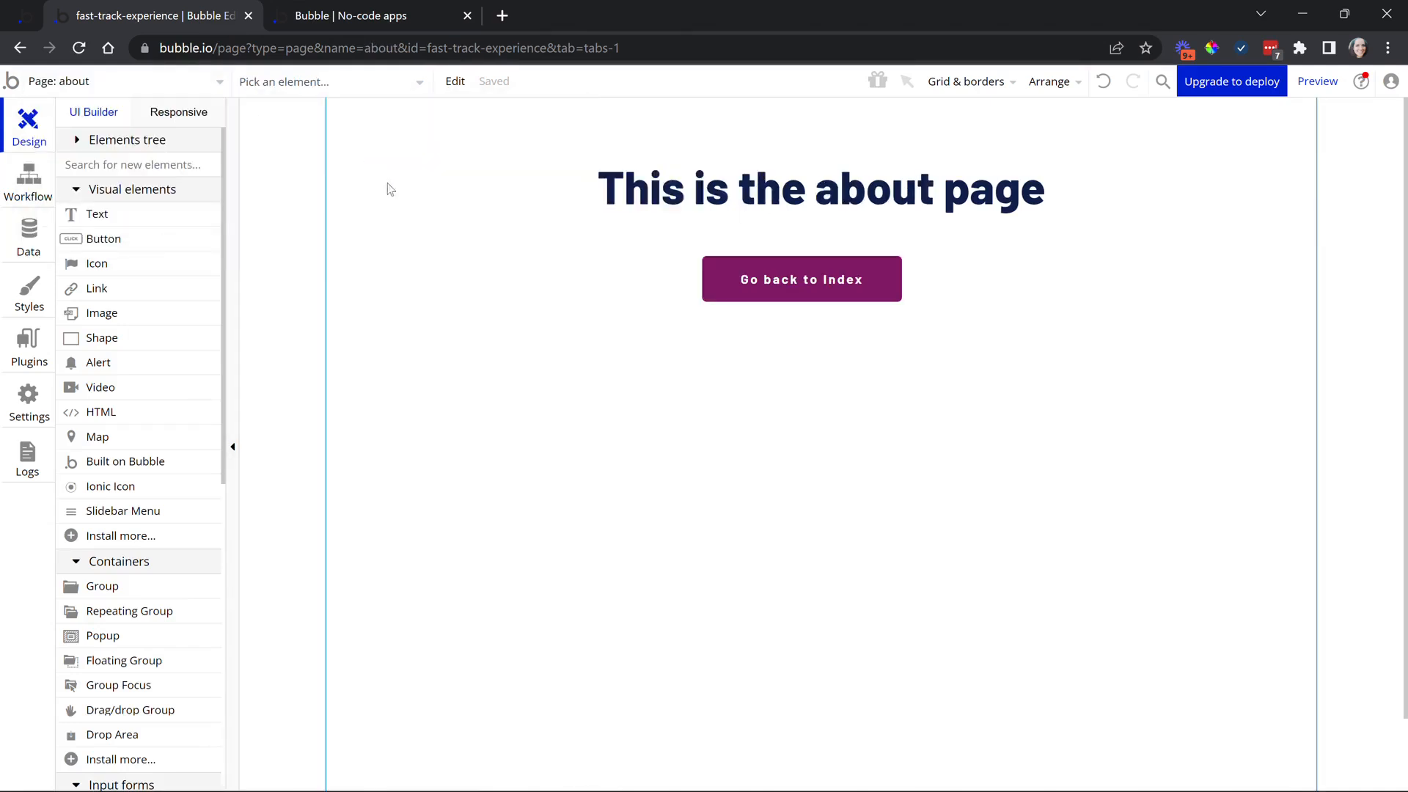
pyautogui.doubleClick(738, 422)
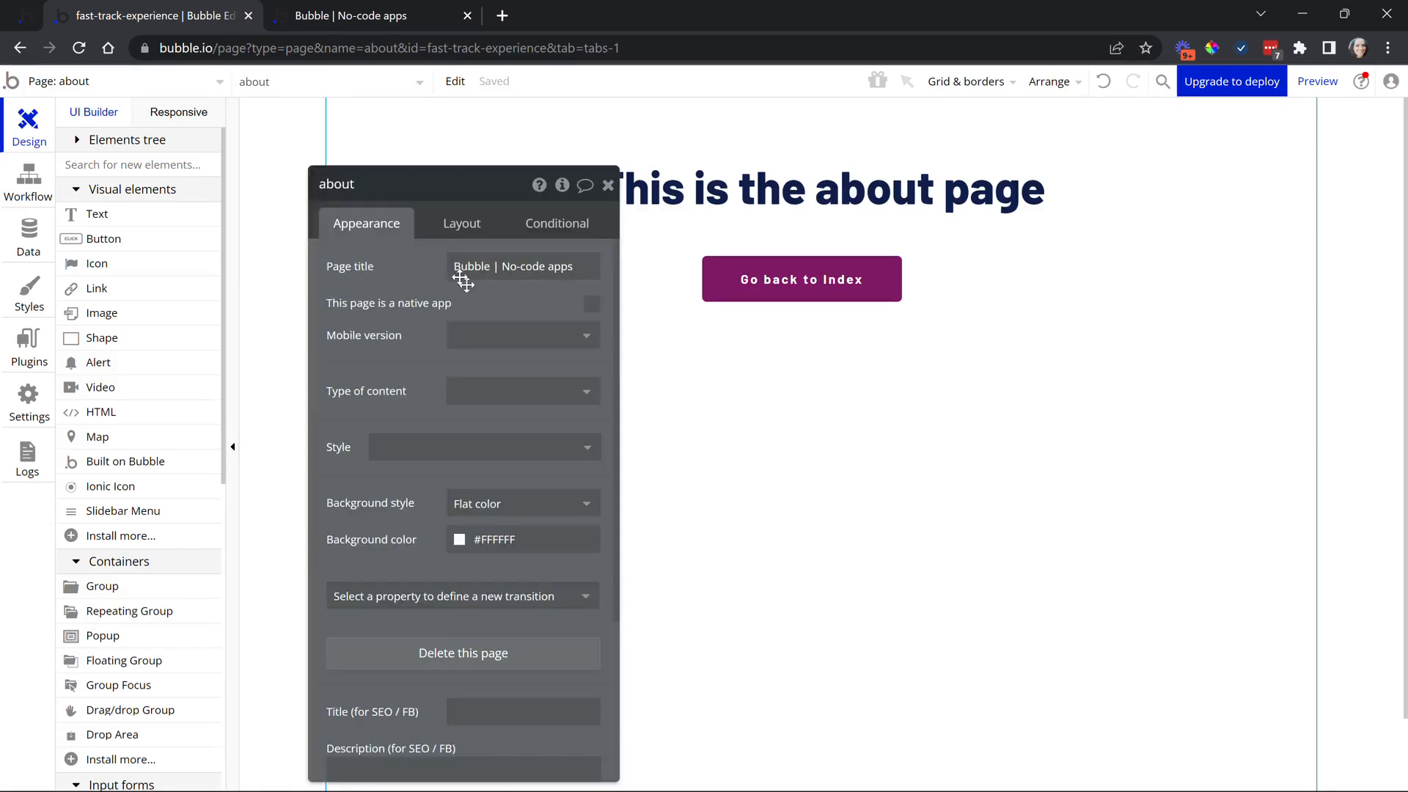
pyautogui.moveTo(469, 283); pyautogui.dragTo(395, 243)
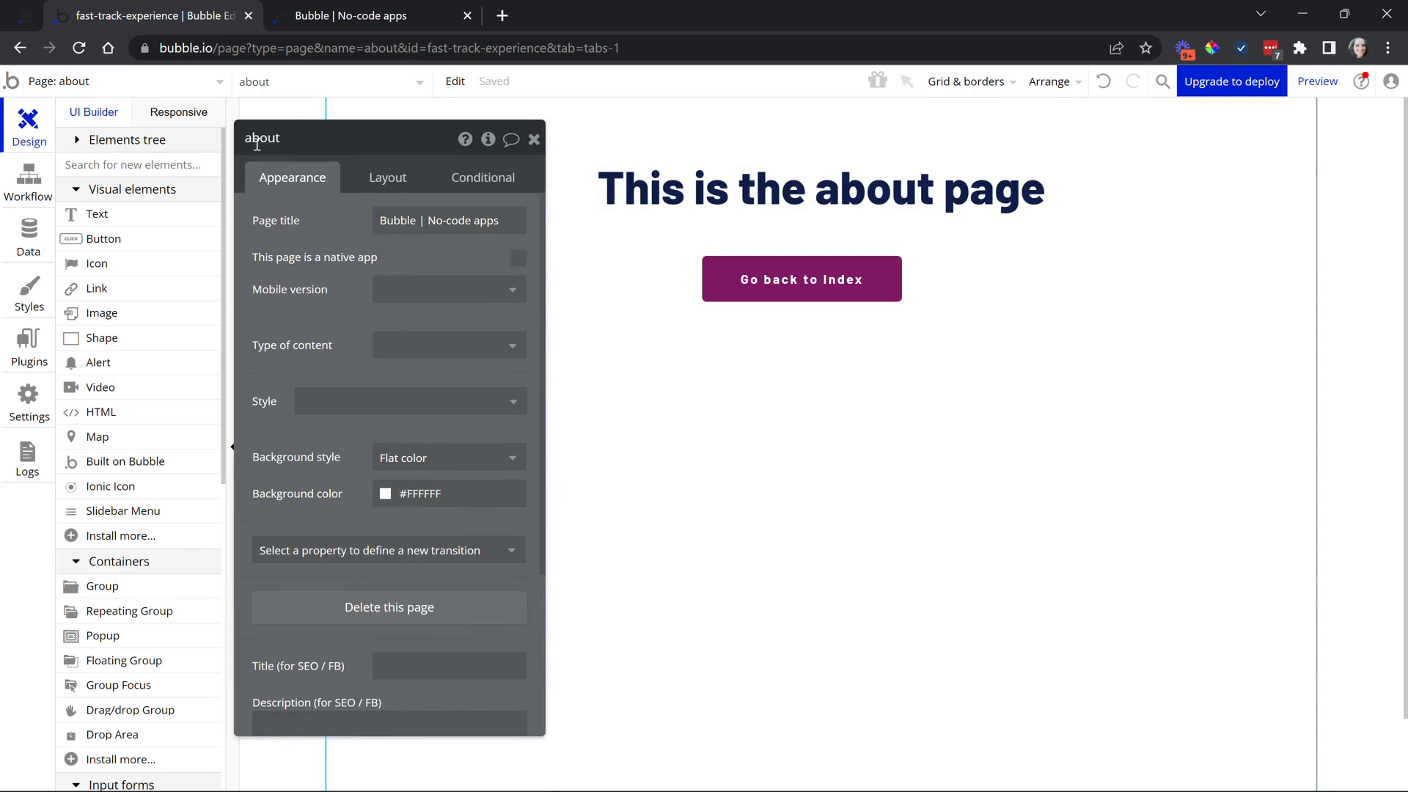
# Append '-us' to rename the page about-us and verify it in the page list
pyautogui.click(280, 143)
pyautogui.click(292, 140)
pyautogui.write('-us')
pyautogui.click(248, 233)
pyautogui.click(47, 80)
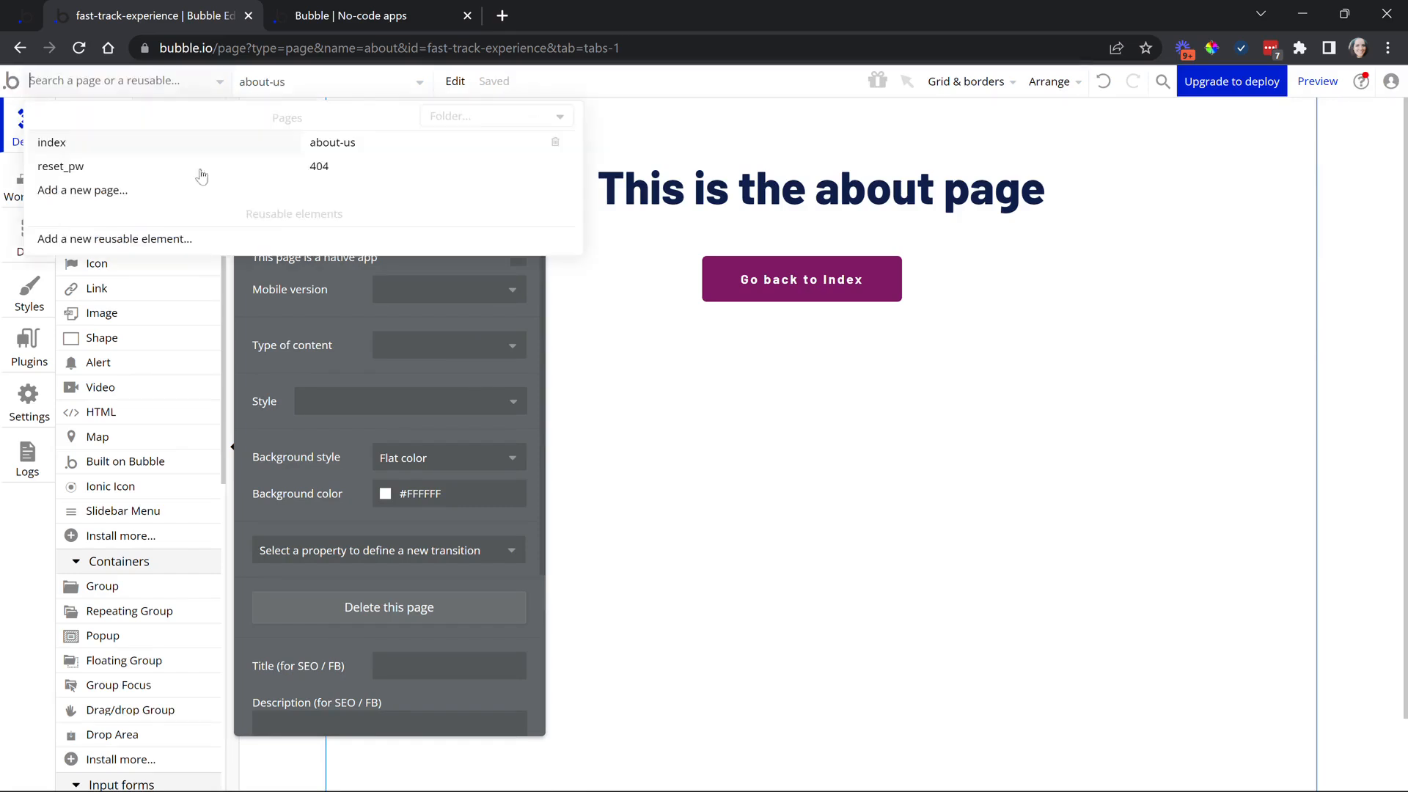
pyautogui.click(329, 286)
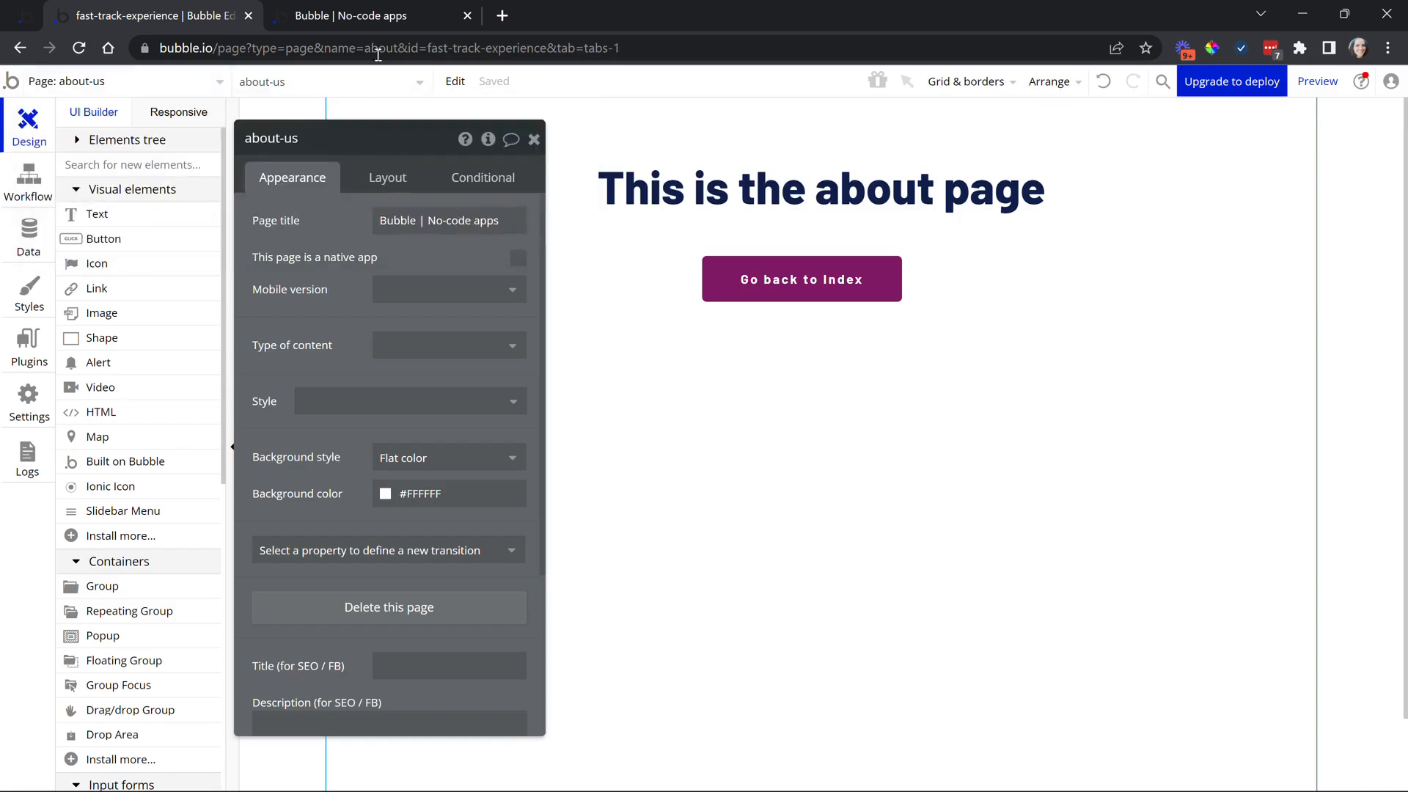
# In preview, change the address from about-us to about and confirm it shows the 404 page
pyautogui.click(389, 16)
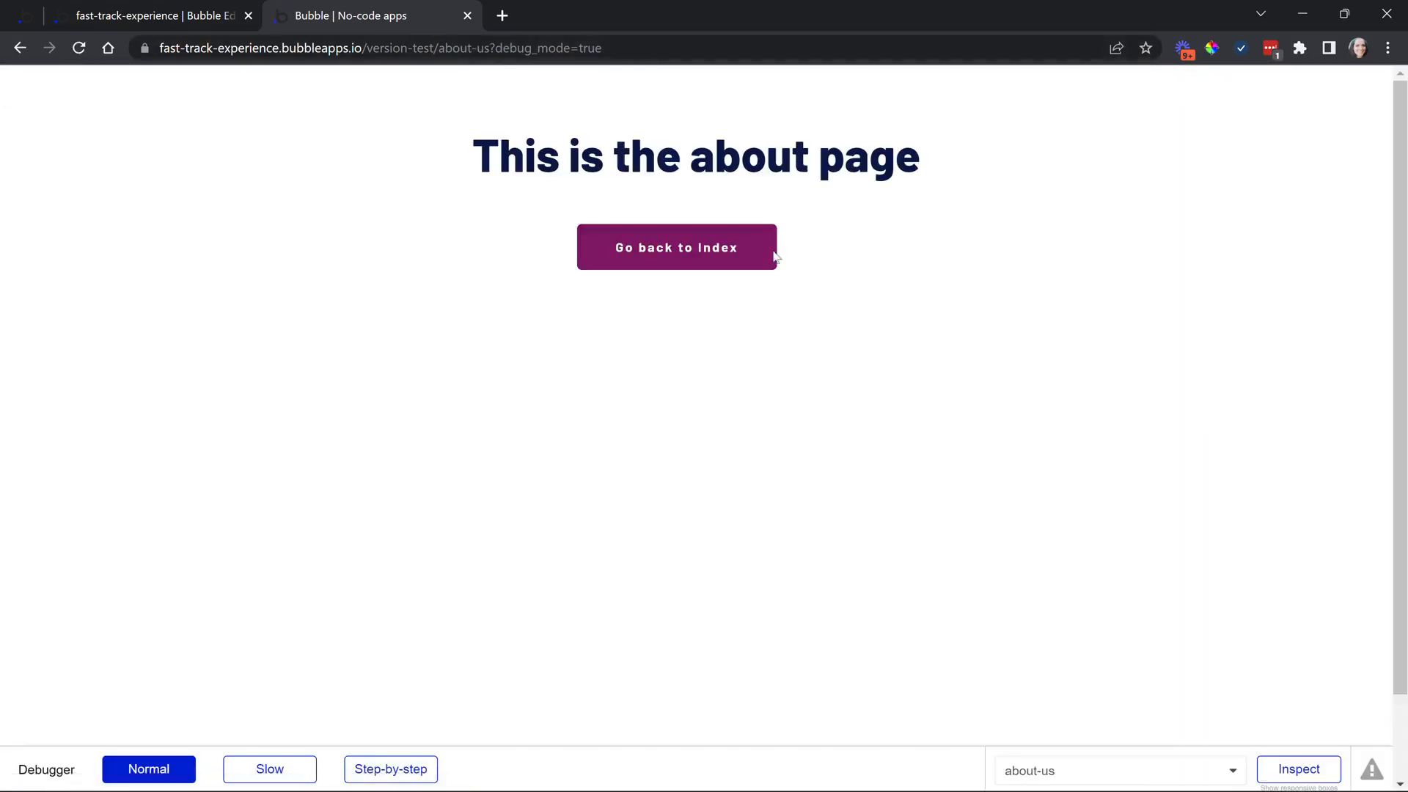
pyautogui.click(488, 47)
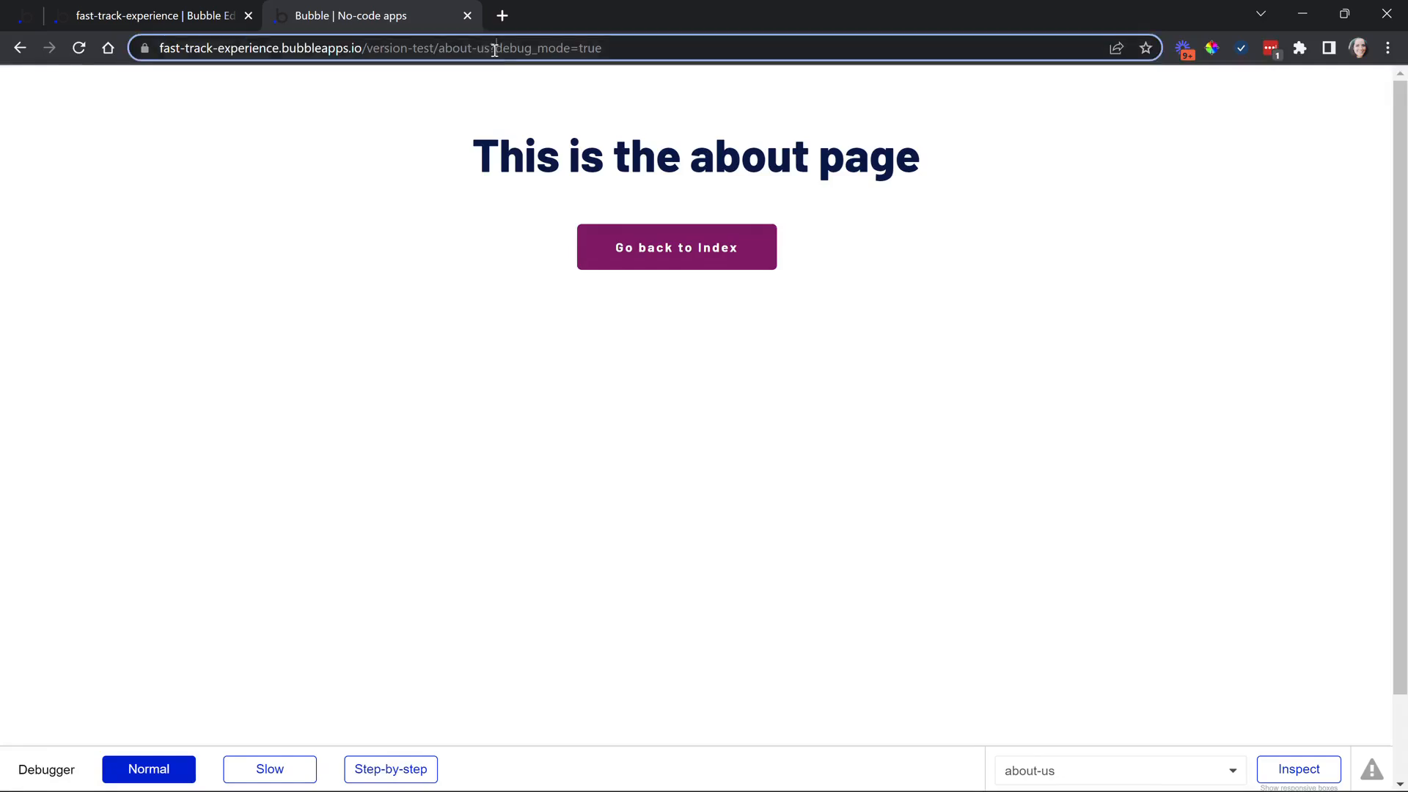
pyautogui.click(489, 48)
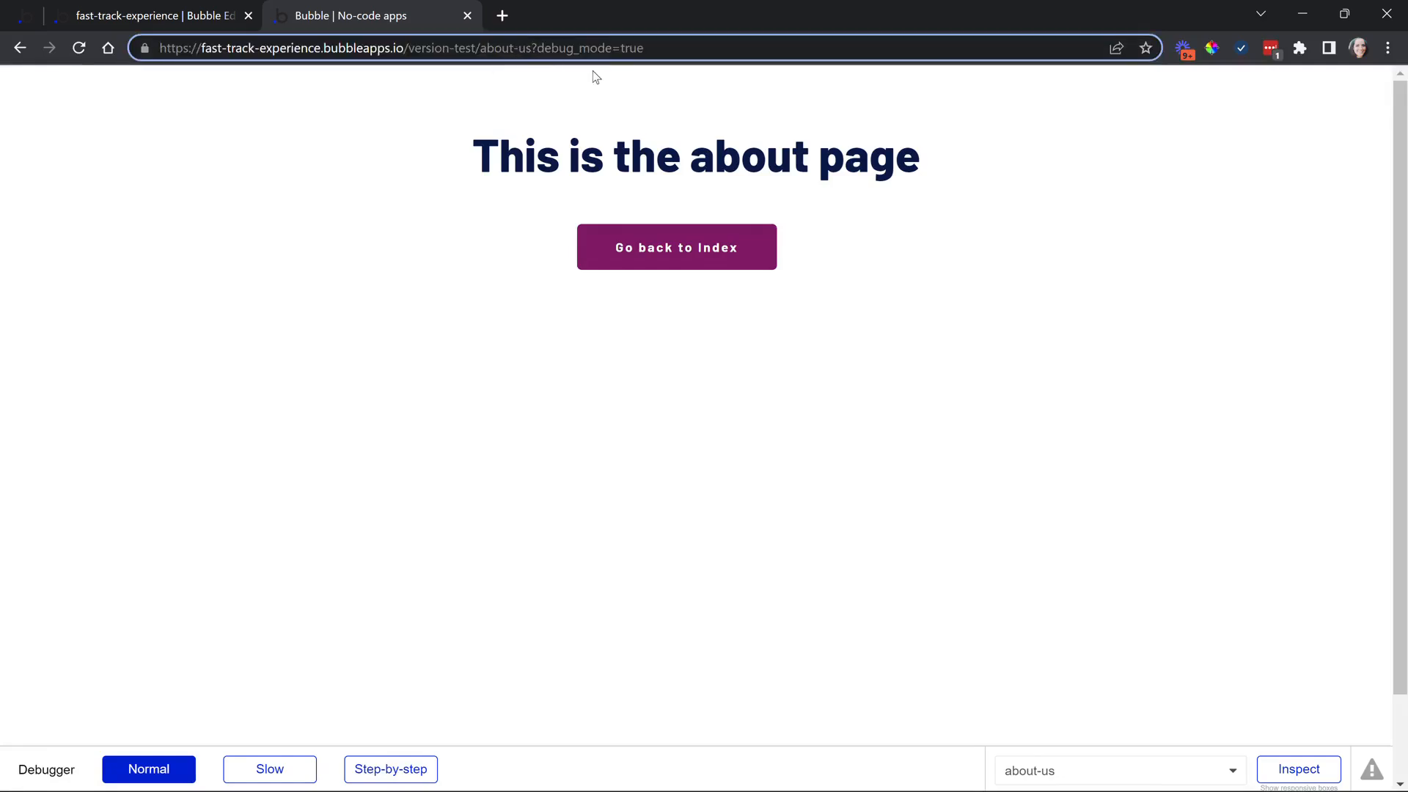
pyautogui.press('BackSpace')
pyautogui.press('BackSpace')
pyautogui.press('BackSpace')
pyautogui.press('Return')
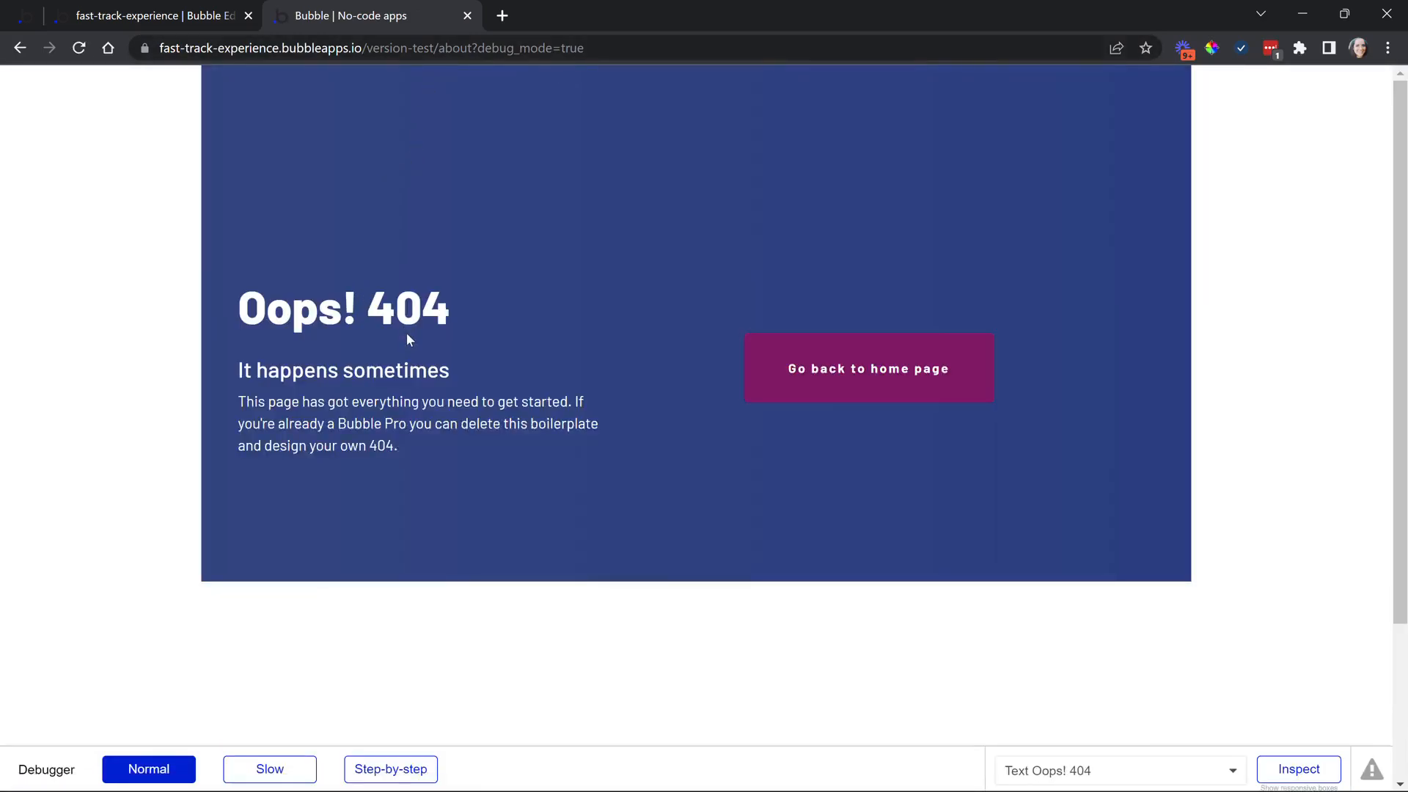
pyautogui.click(152, 15)
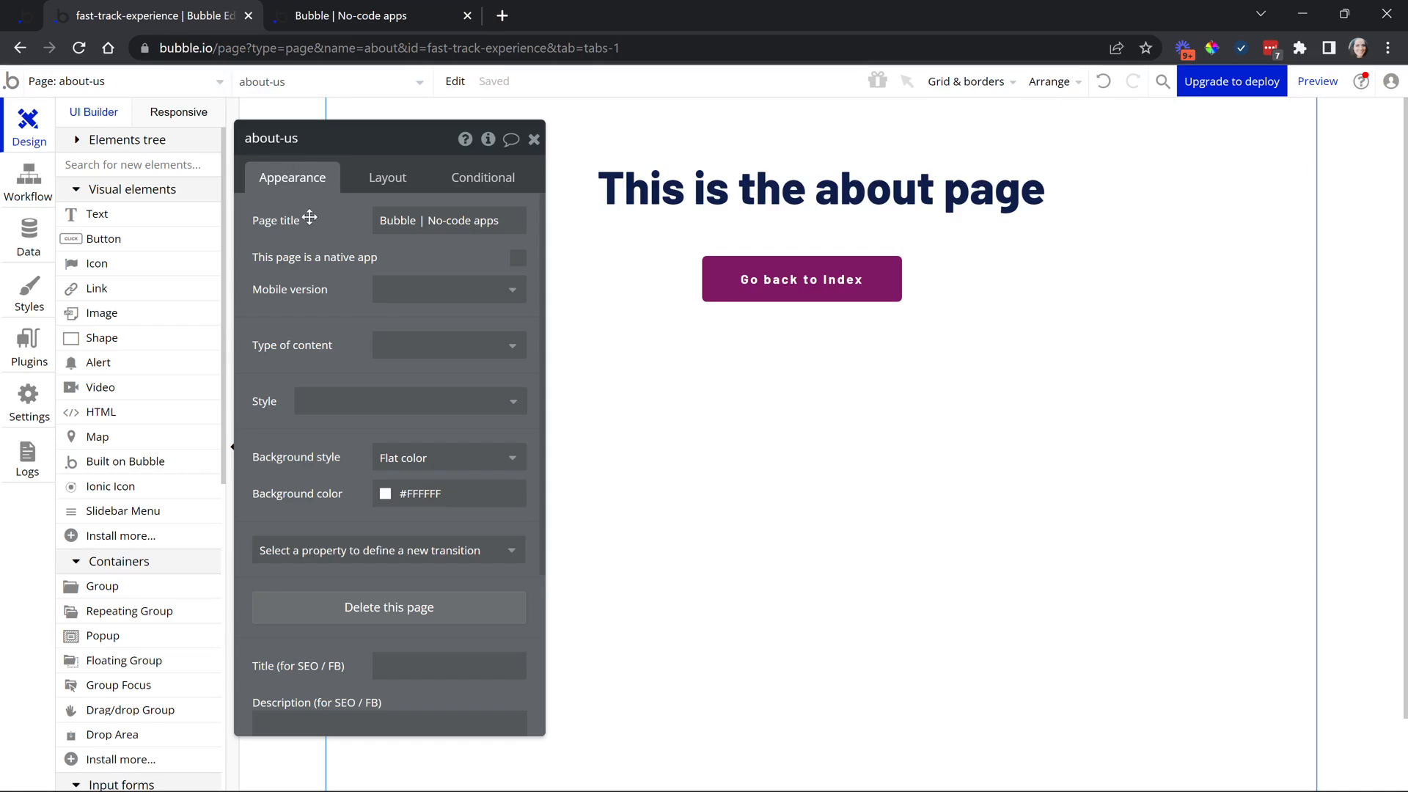
# Replace the about-us page title with 'About The Team'
pyautogui.click(144, 81)
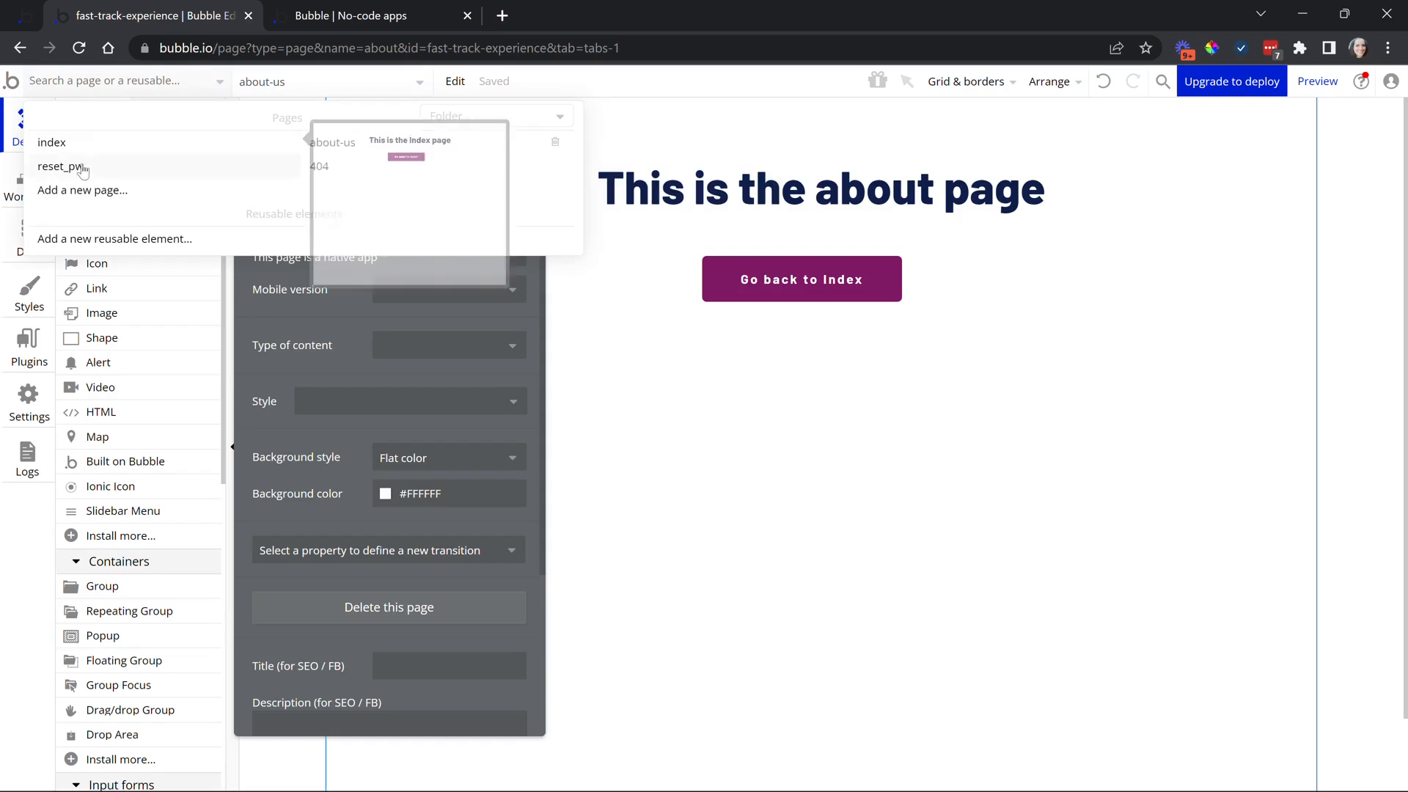
pyautogui.moveTo(354, 161)
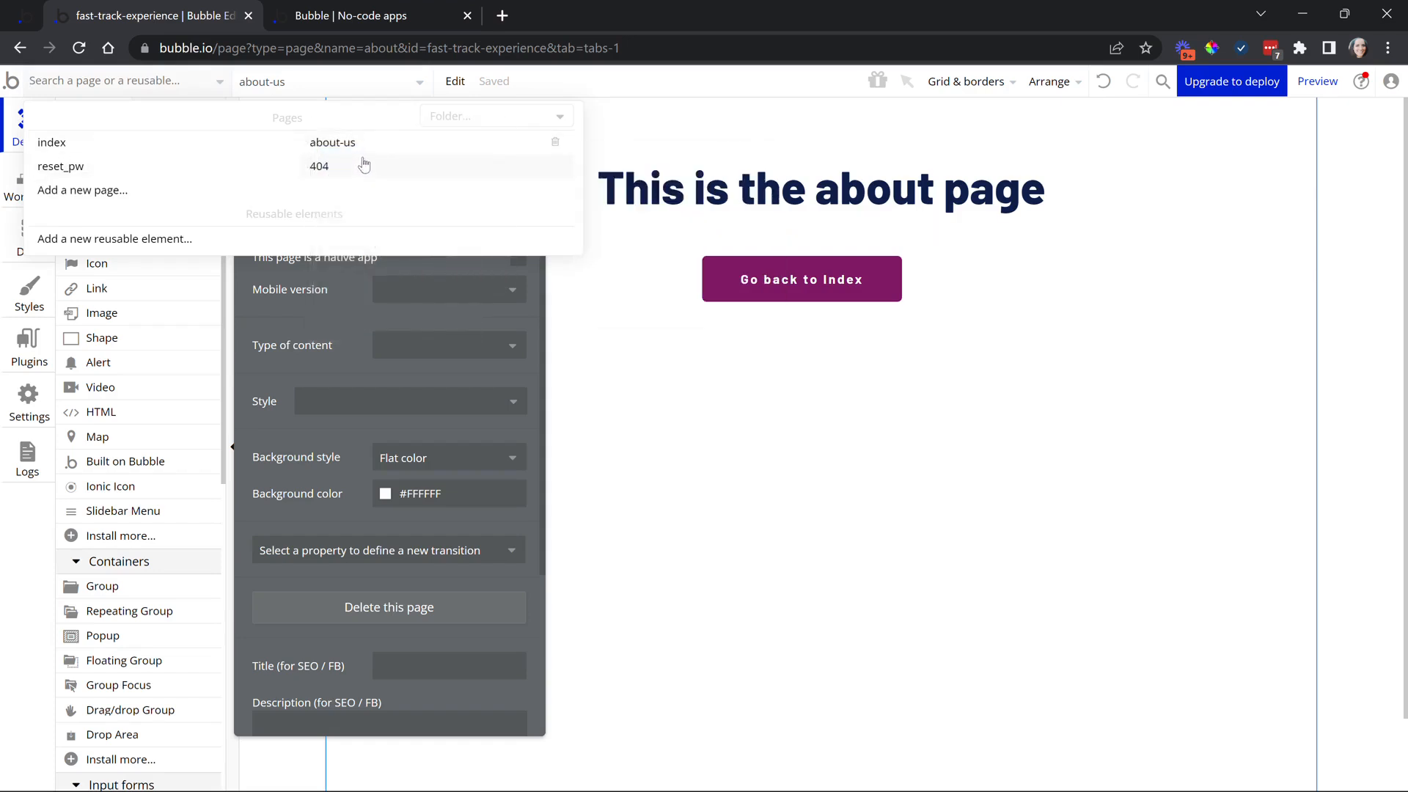
pyautogui.click(319, 290)
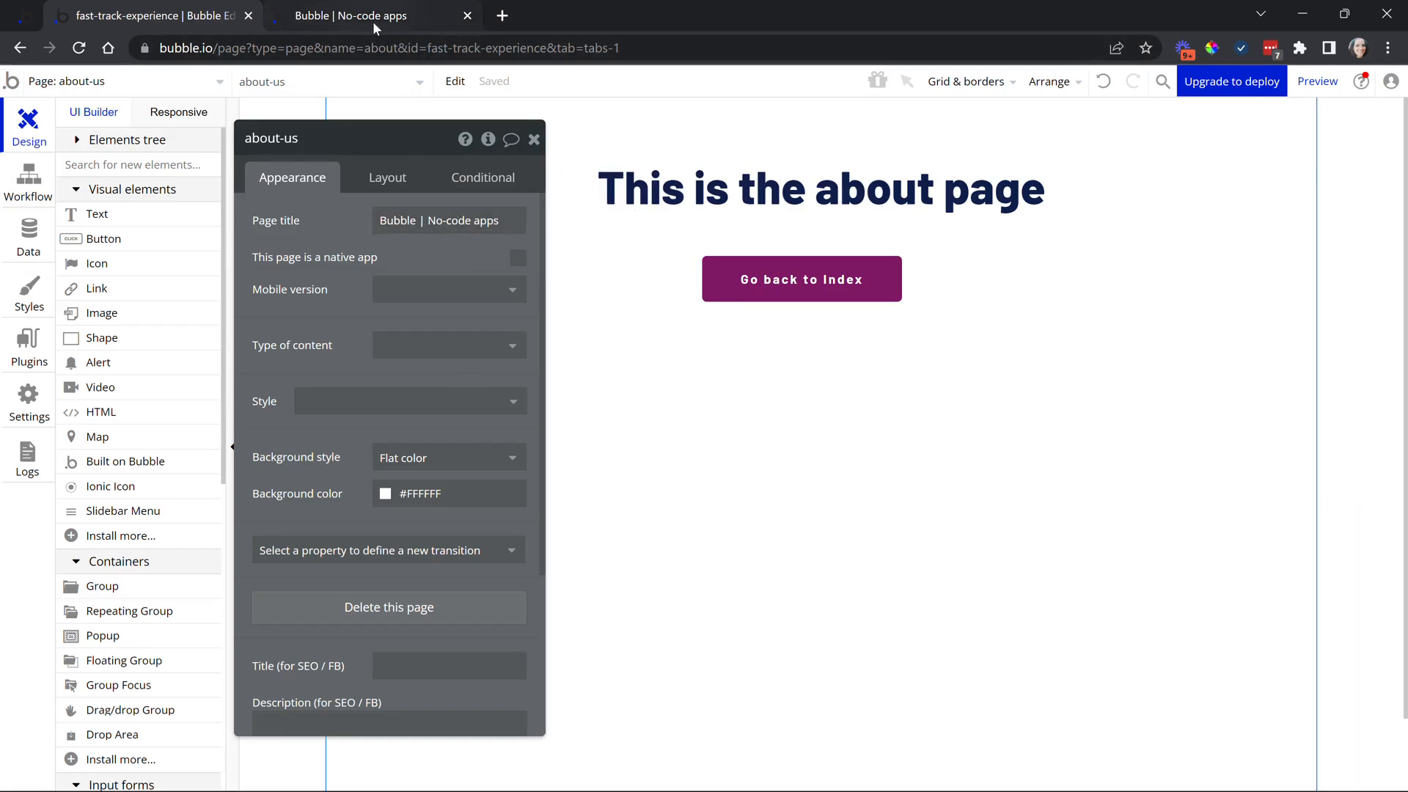
pyautogui.click(409, 209)
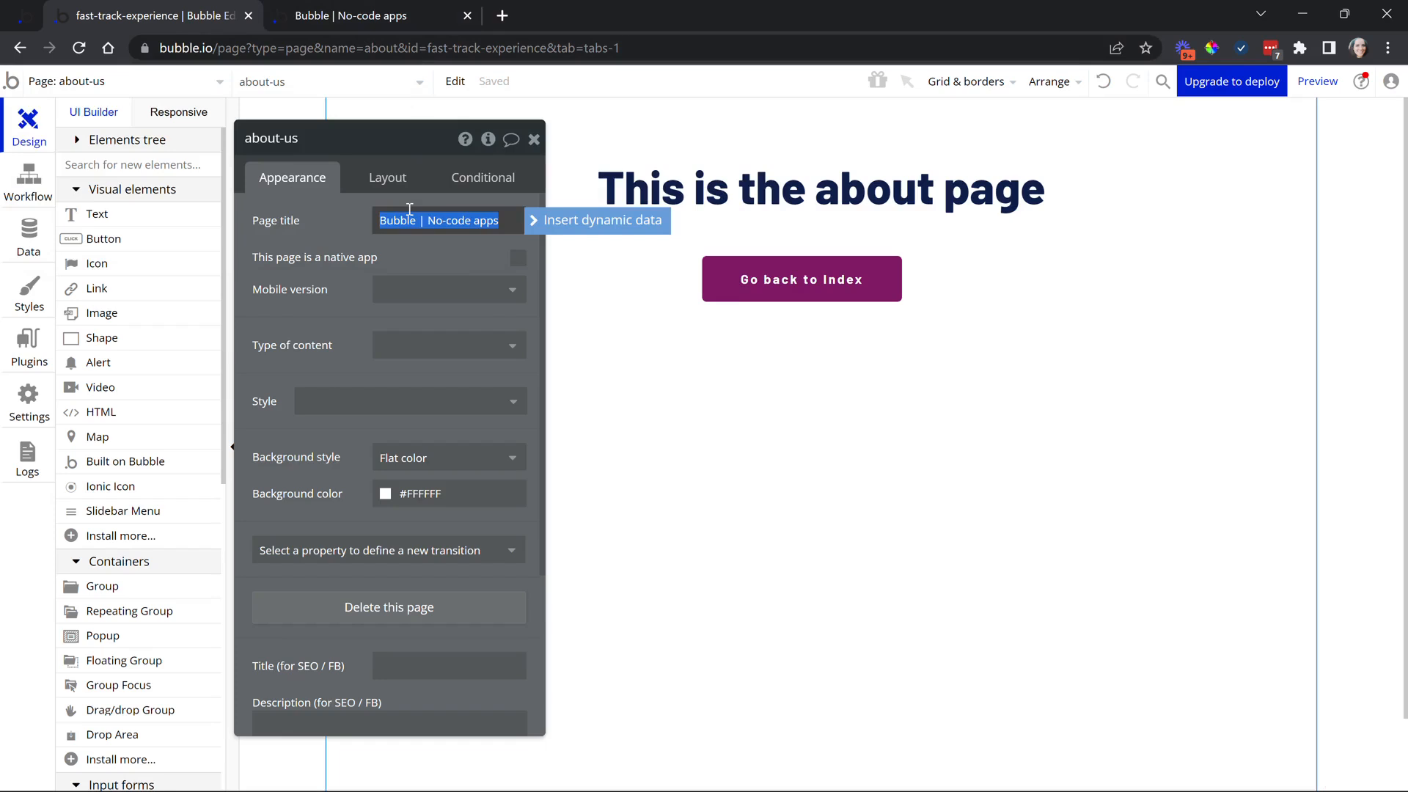
pyautogui.write('About')
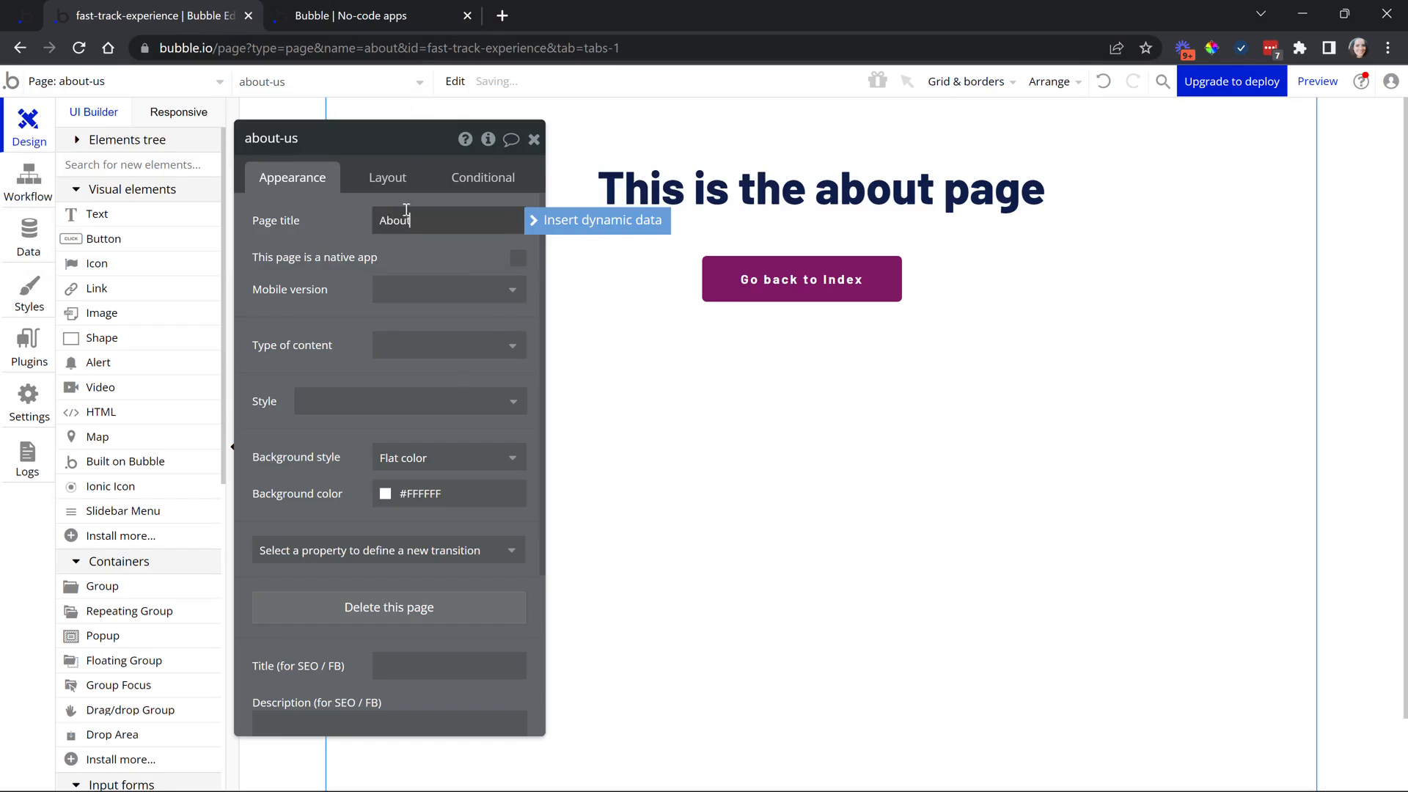
pyautogui.write(' The Team')
pyautogui.click(365, 226)
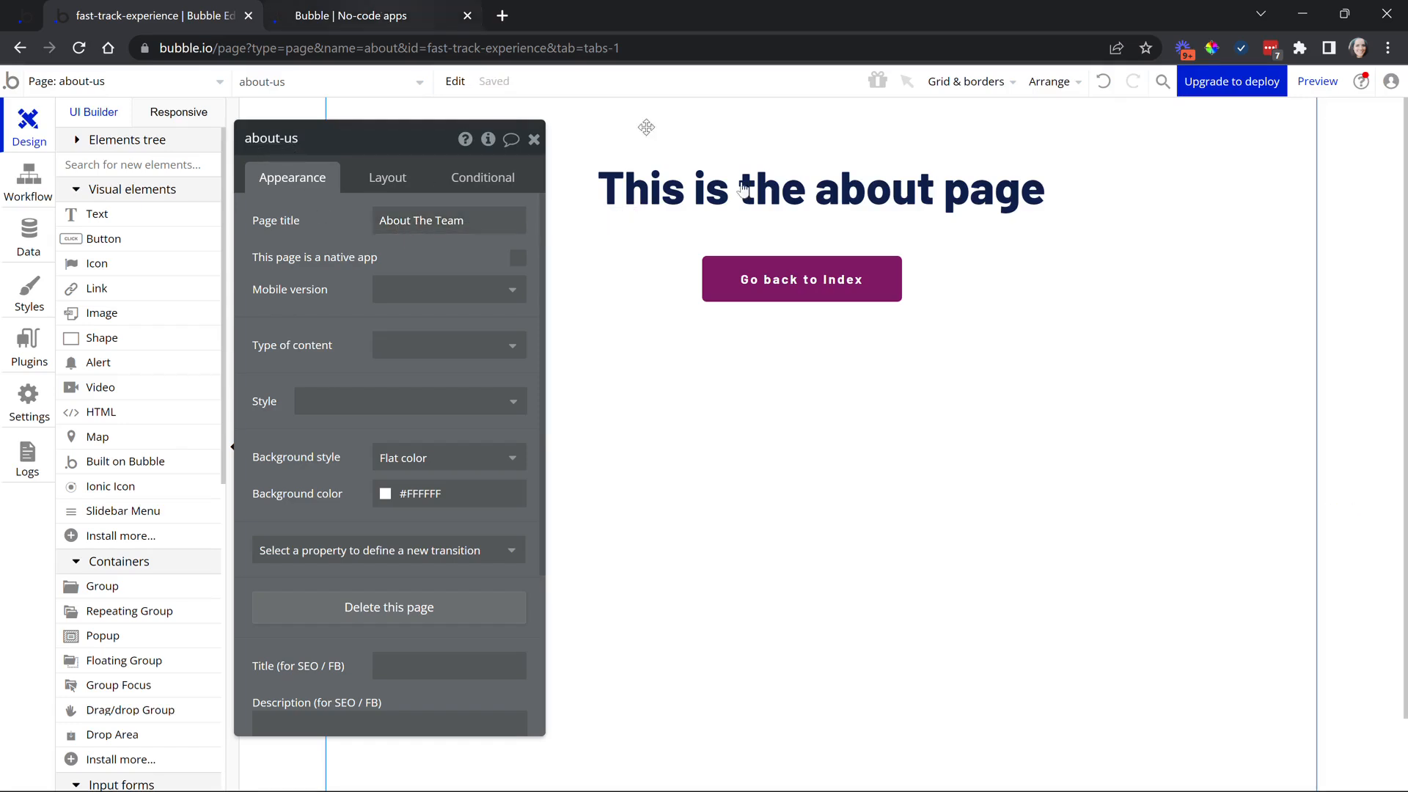
pyautogui.click(1318, 80)
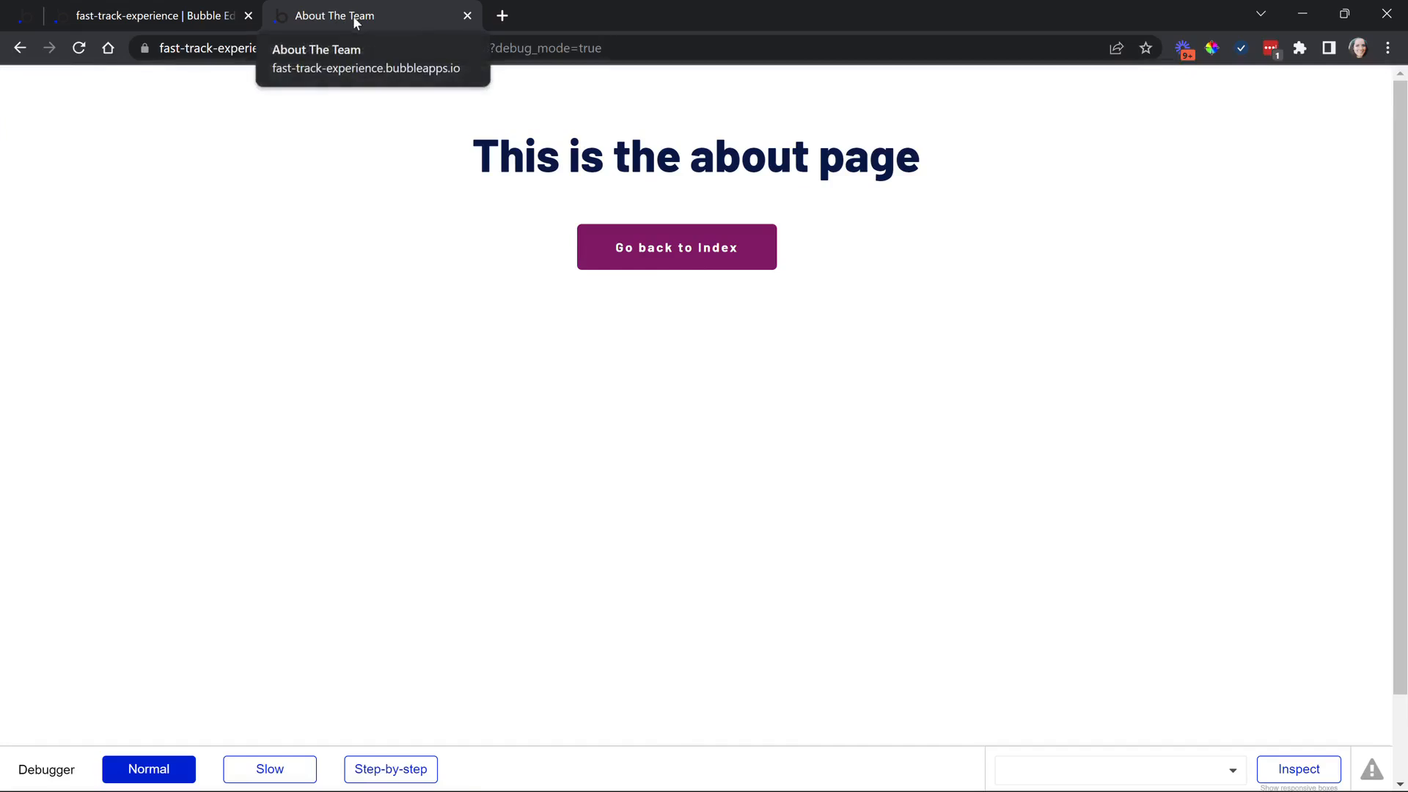
# Check the preview tab reads 'About The Team', then return to the about-us editor
pyautogui.click(198, 16)
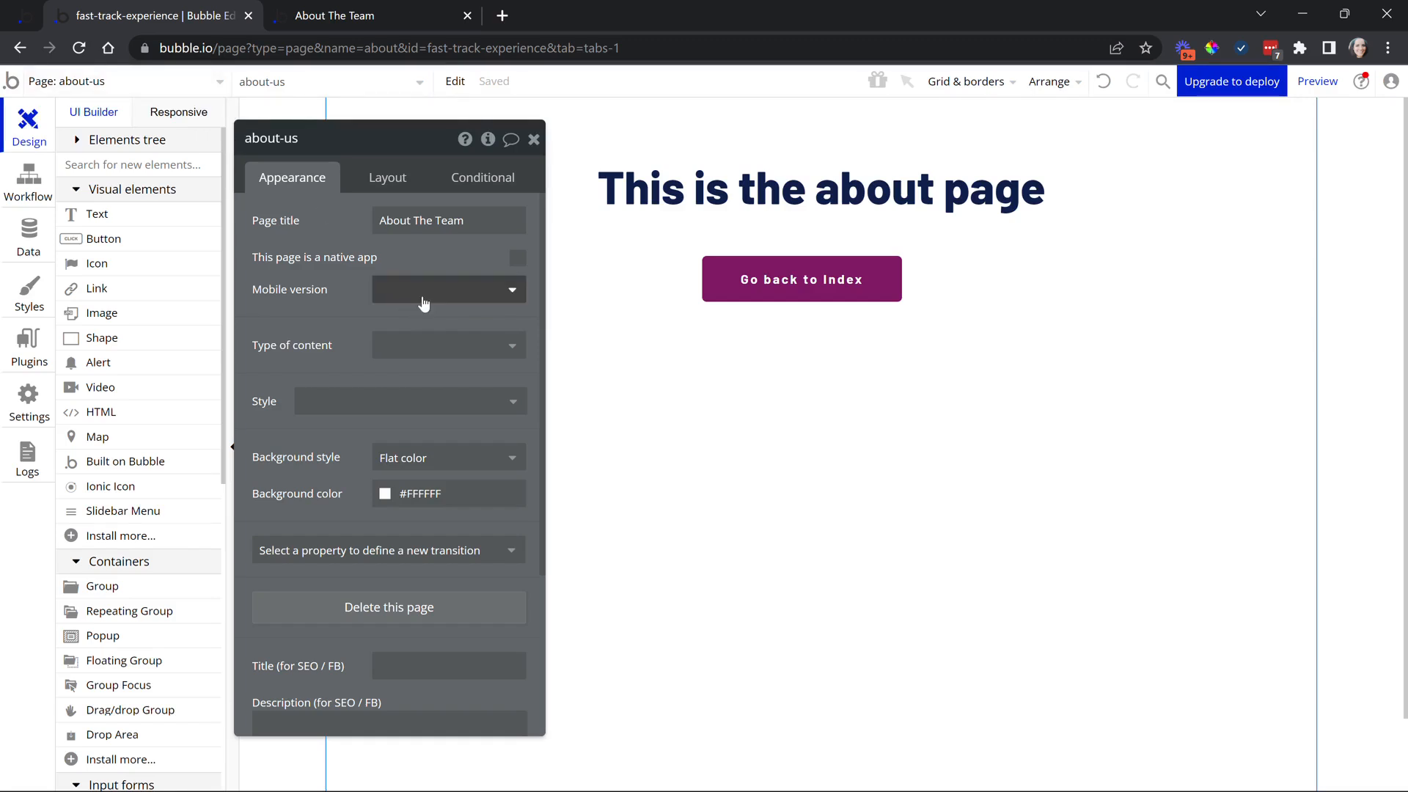
pyautogui.moveTo(423, 303)
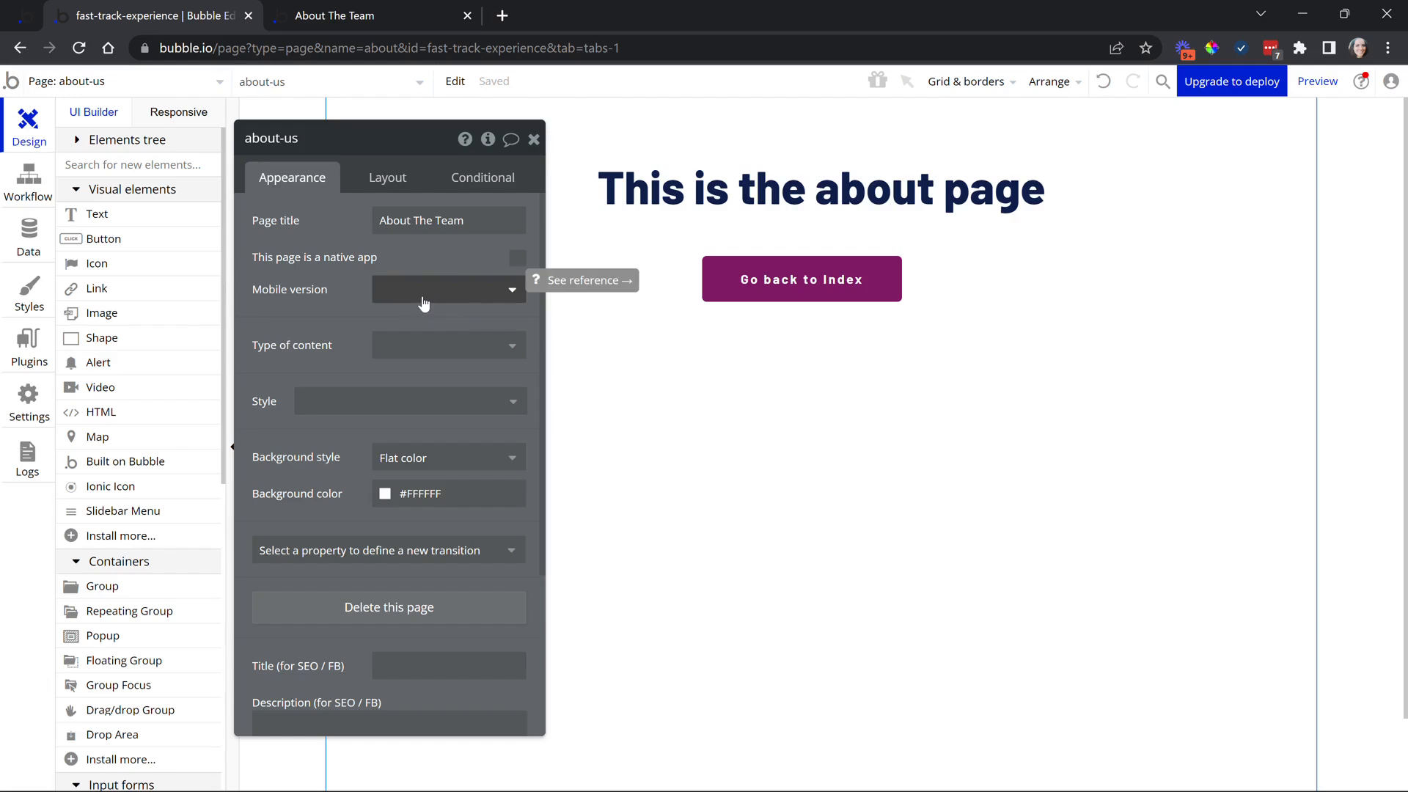
pyautogui.click(424, 300)
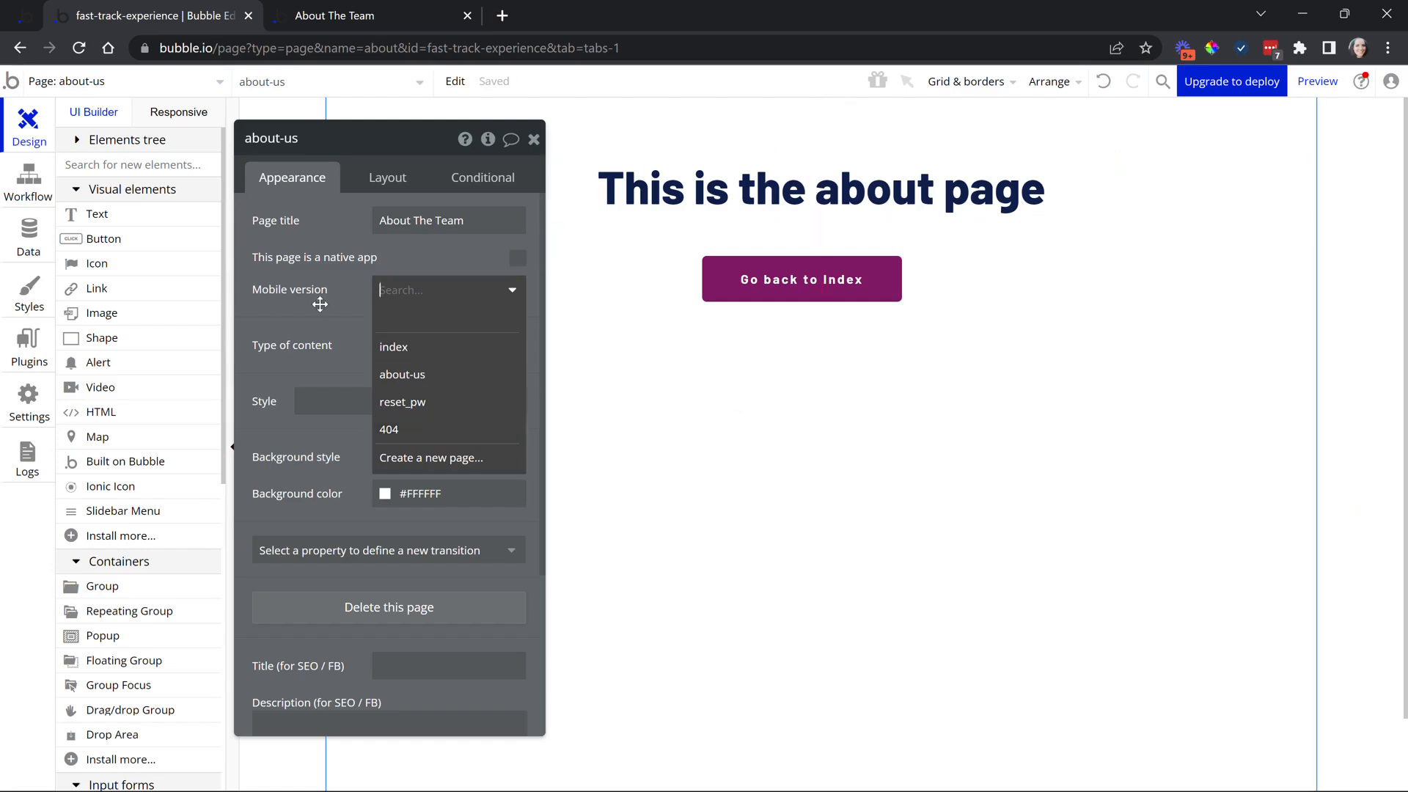
pyautogui.click(369, 305)
pyautogui.moveTo(403, 303)
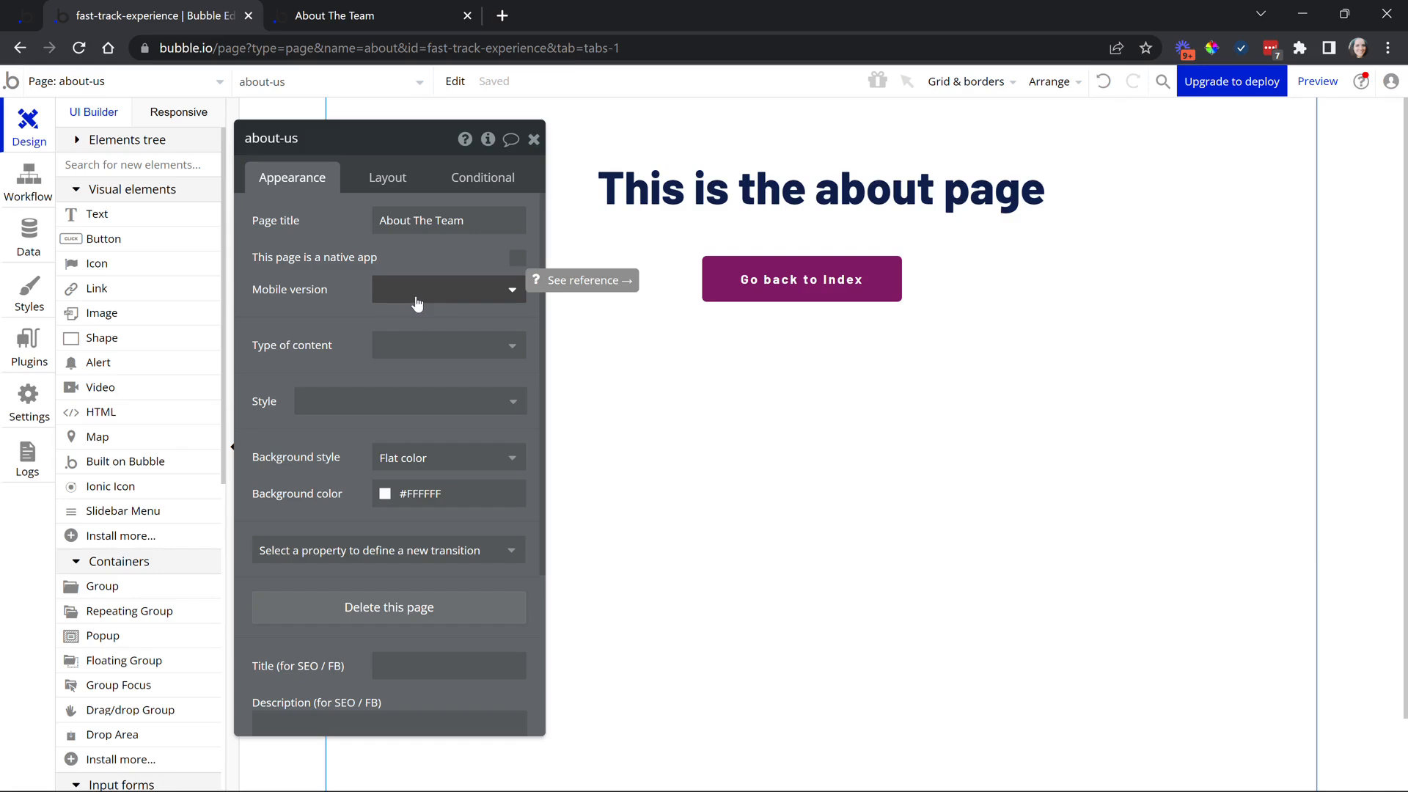
pyautogui.click(434, 355)
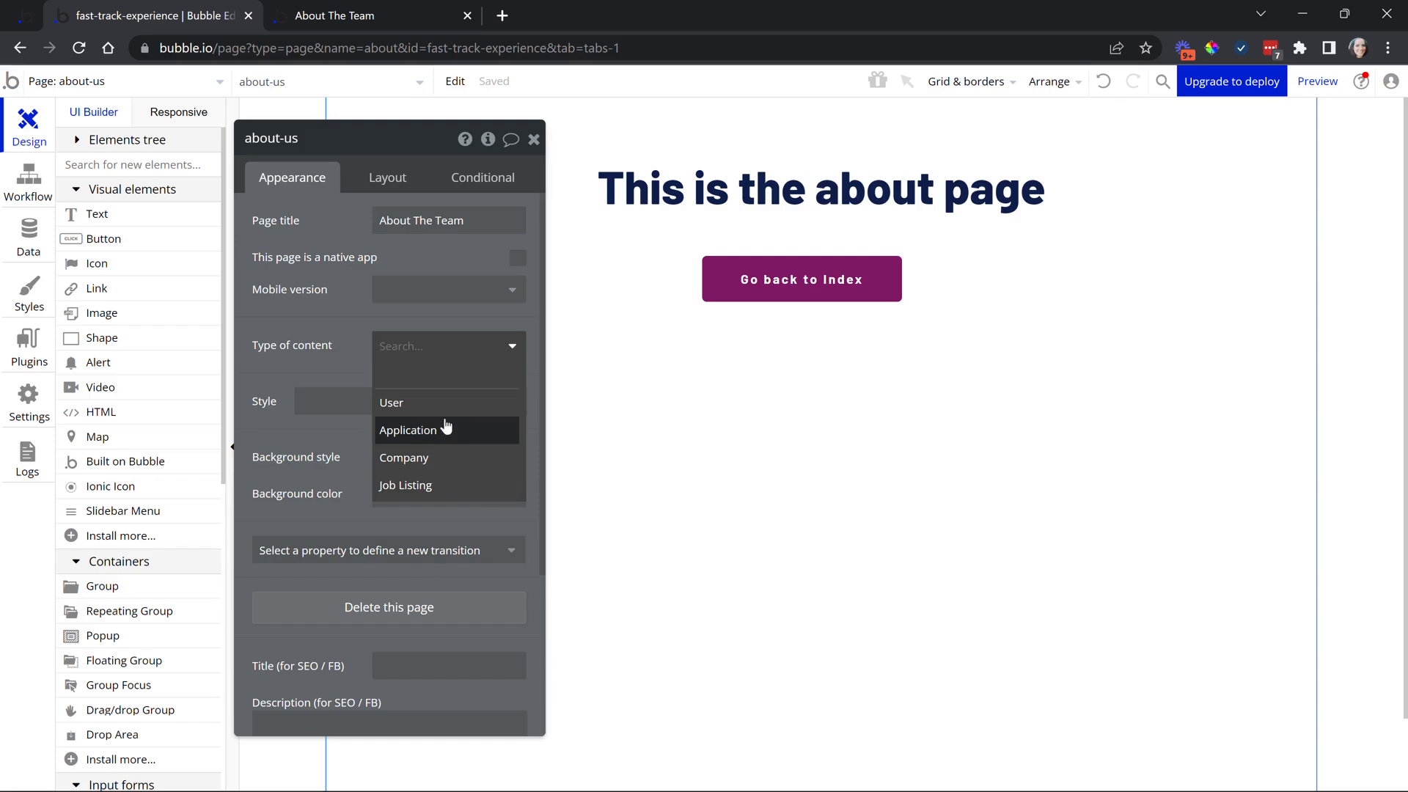
pyautogui.click(340, 355)
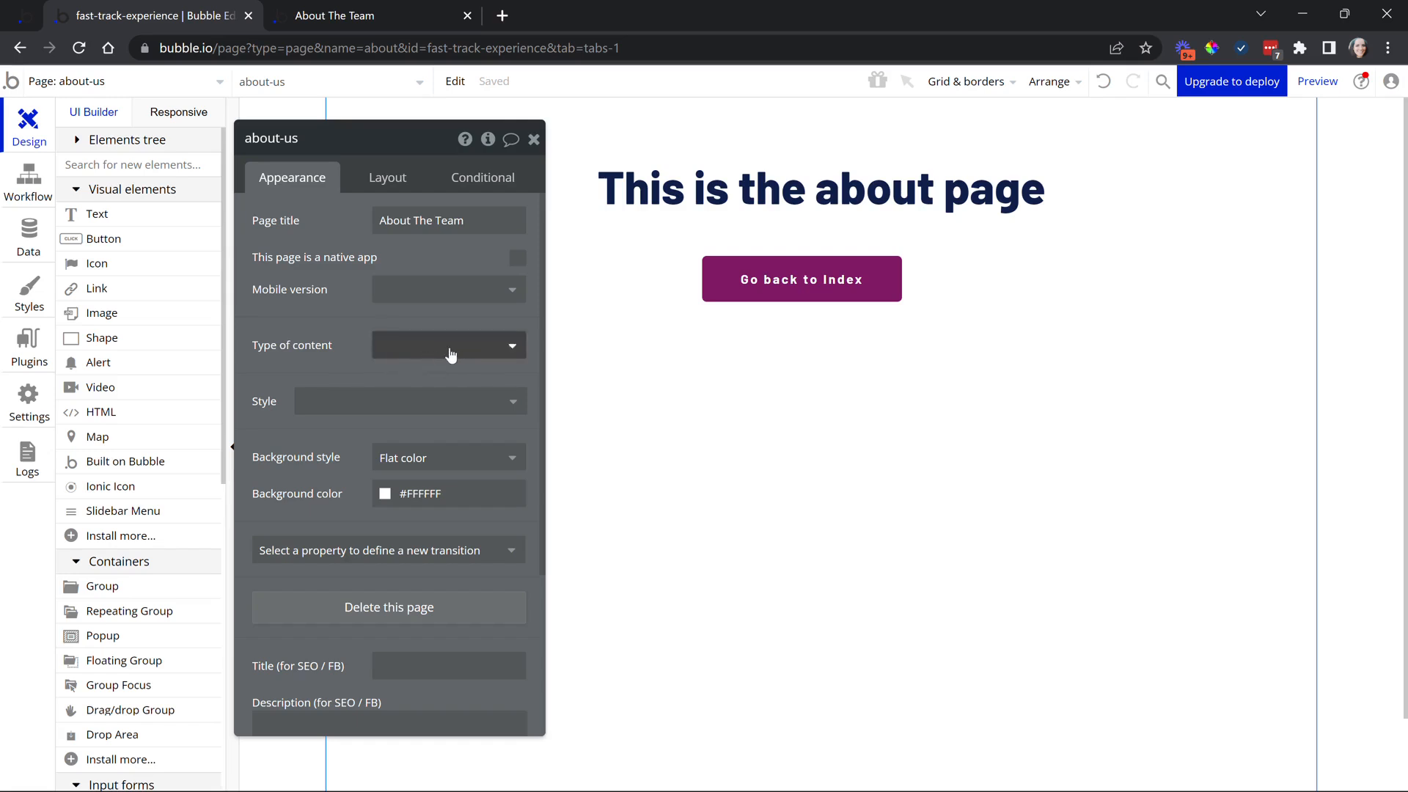
pyautogui.moveTo(451, 355)
pyautogui.click(435, 401)
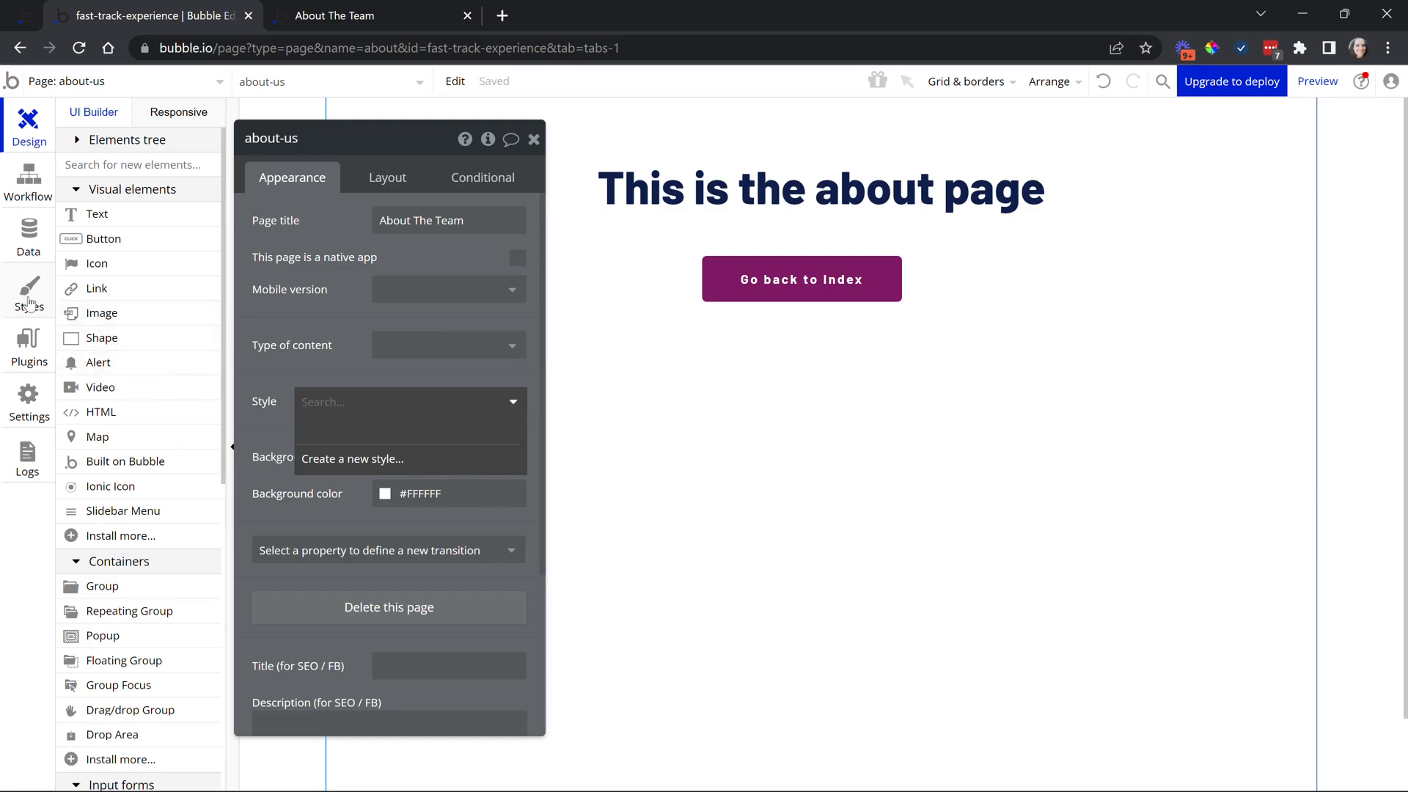
# Set the about-us page background colour to light grey #F5F5F5
pyautogui.click(361, 349)
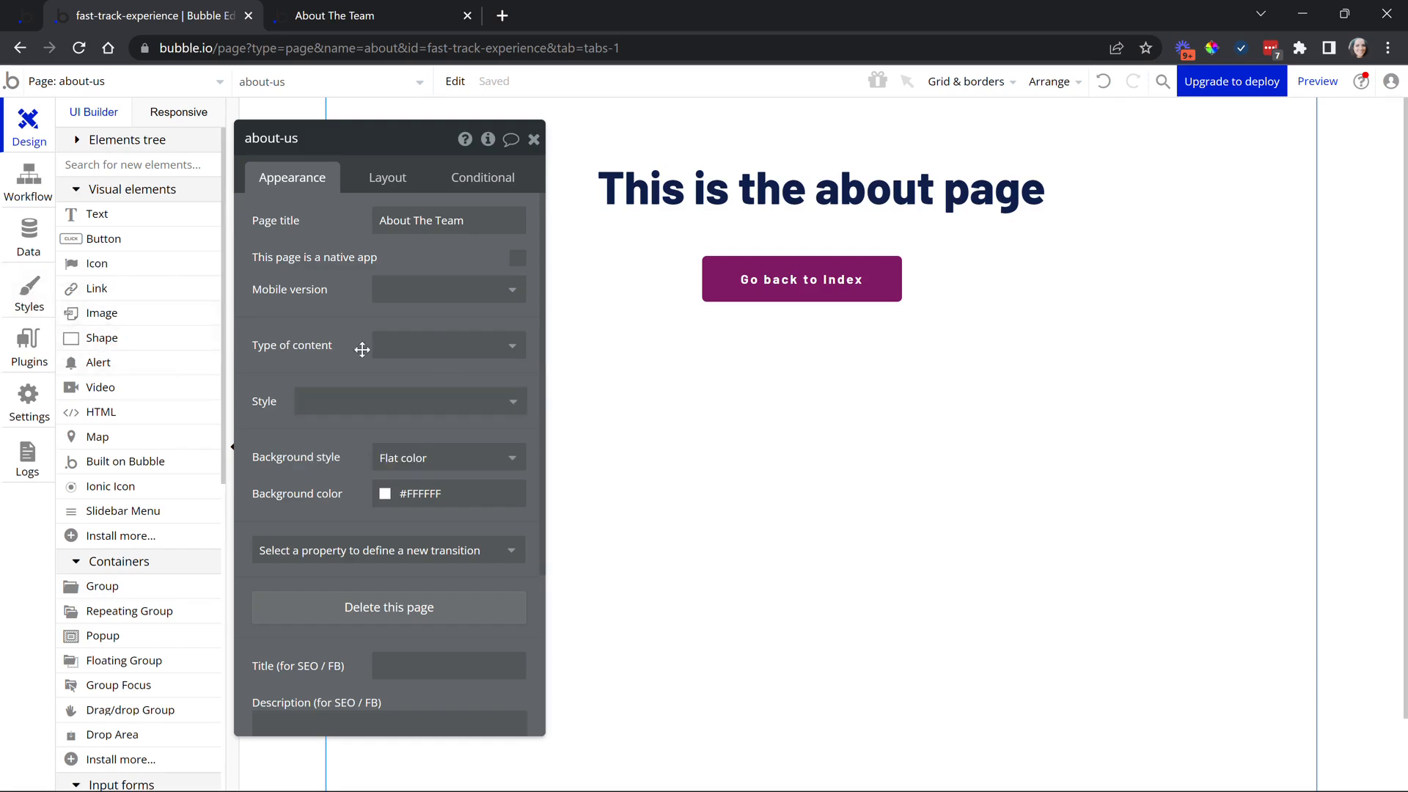
pyautogui.click(411, 493)
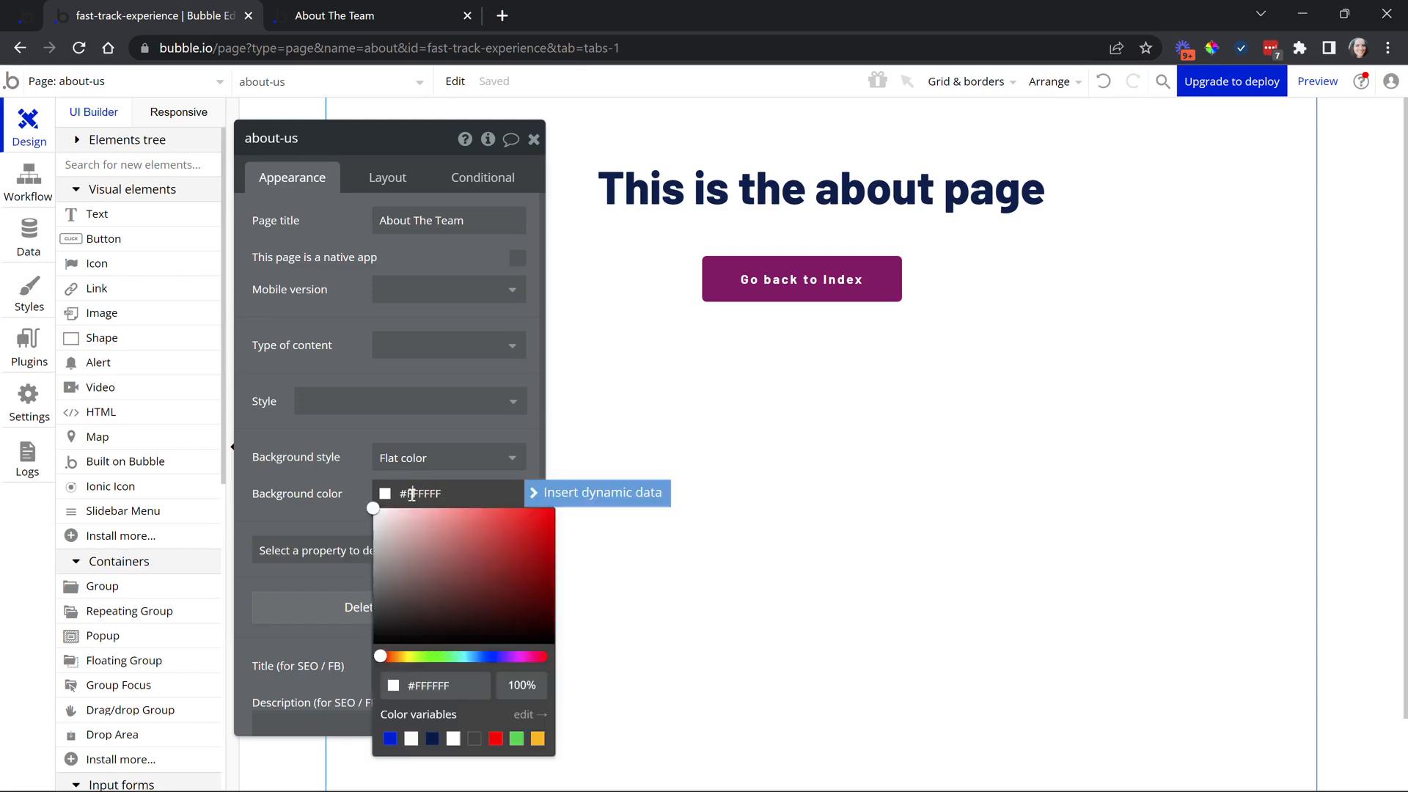
pyautogui.moveTo(373, 508); pyautogui.dragTo(363, 514)
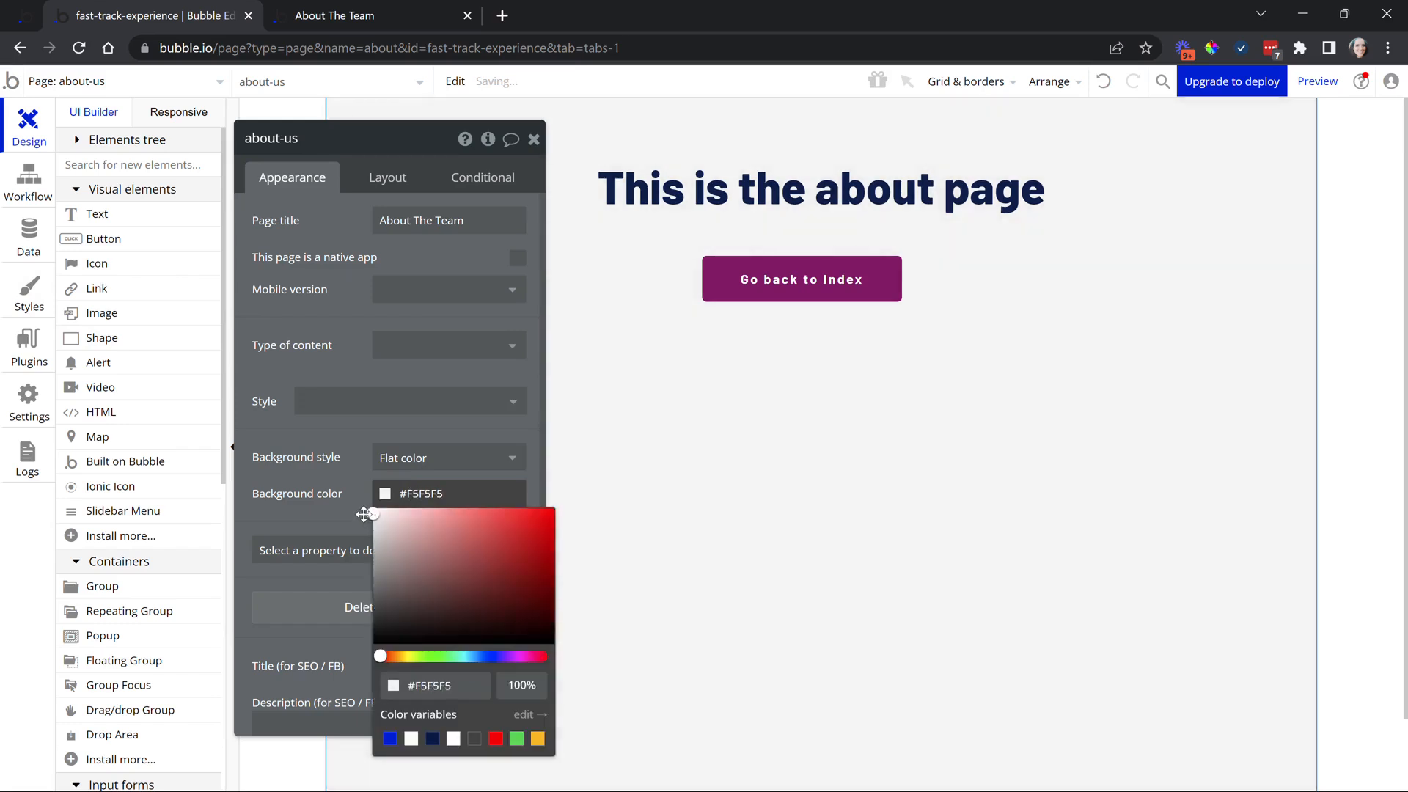
# Save this look as a new page style named 'Standard Page'
pyautogui.click(359, 409)
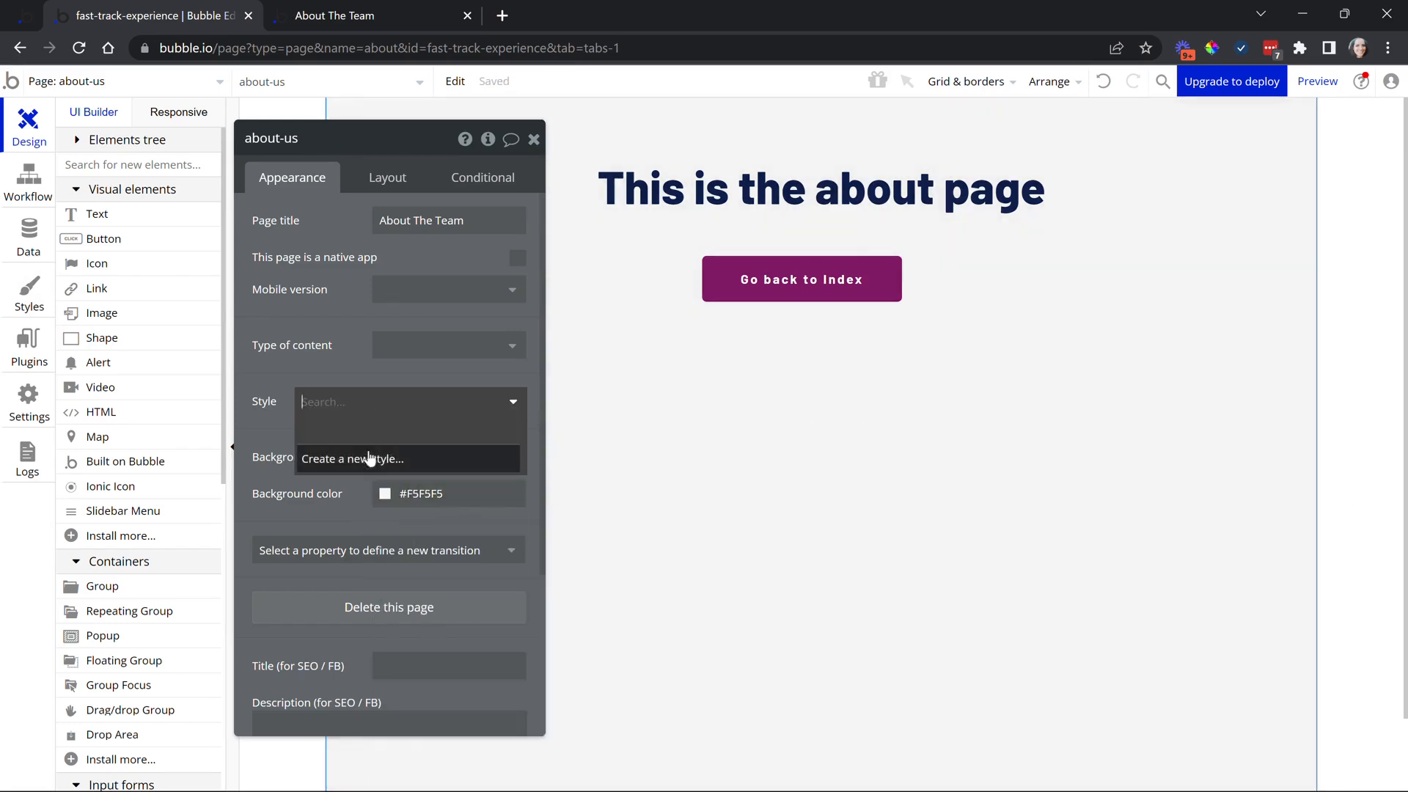
pyautogui.click(369, 459)
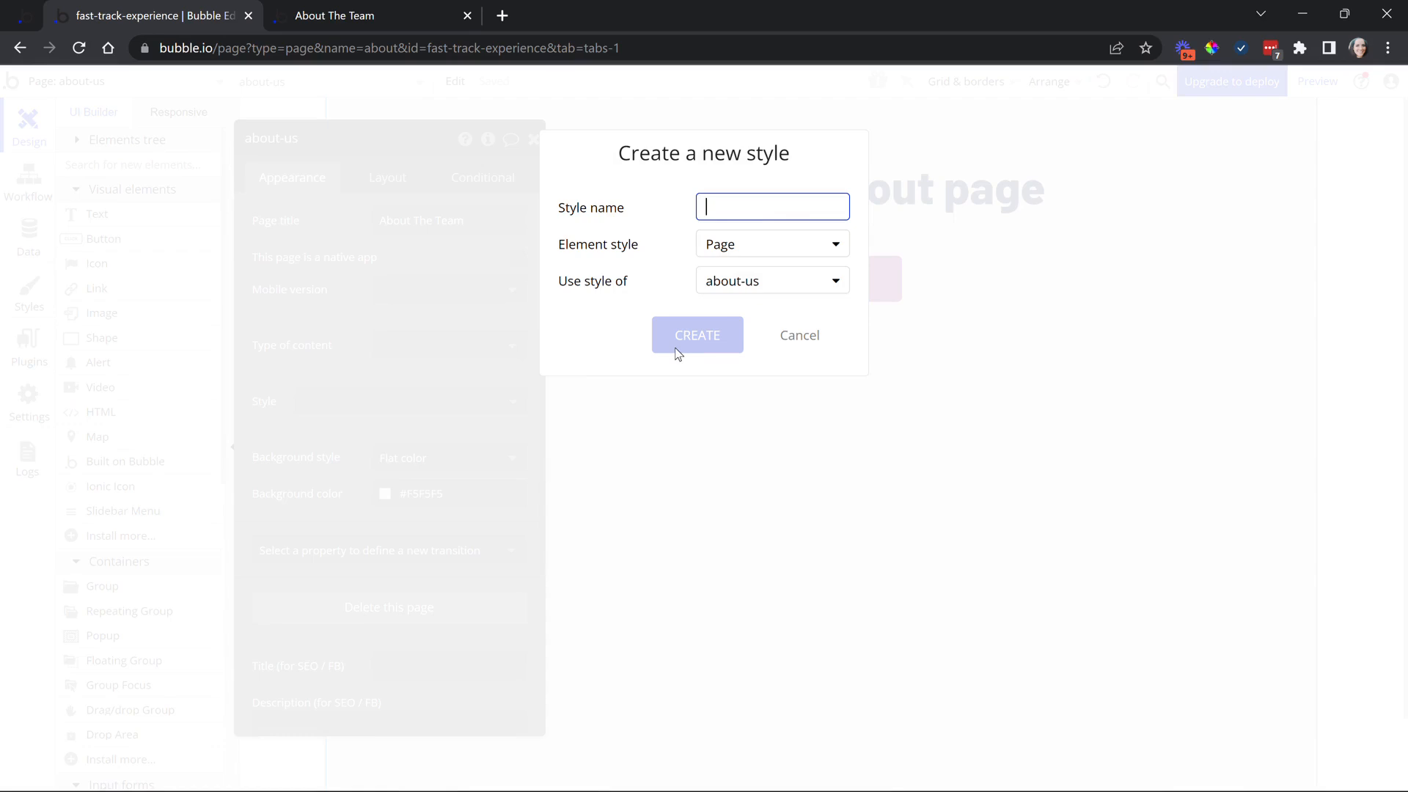
pyautogui.write('Standard Page')
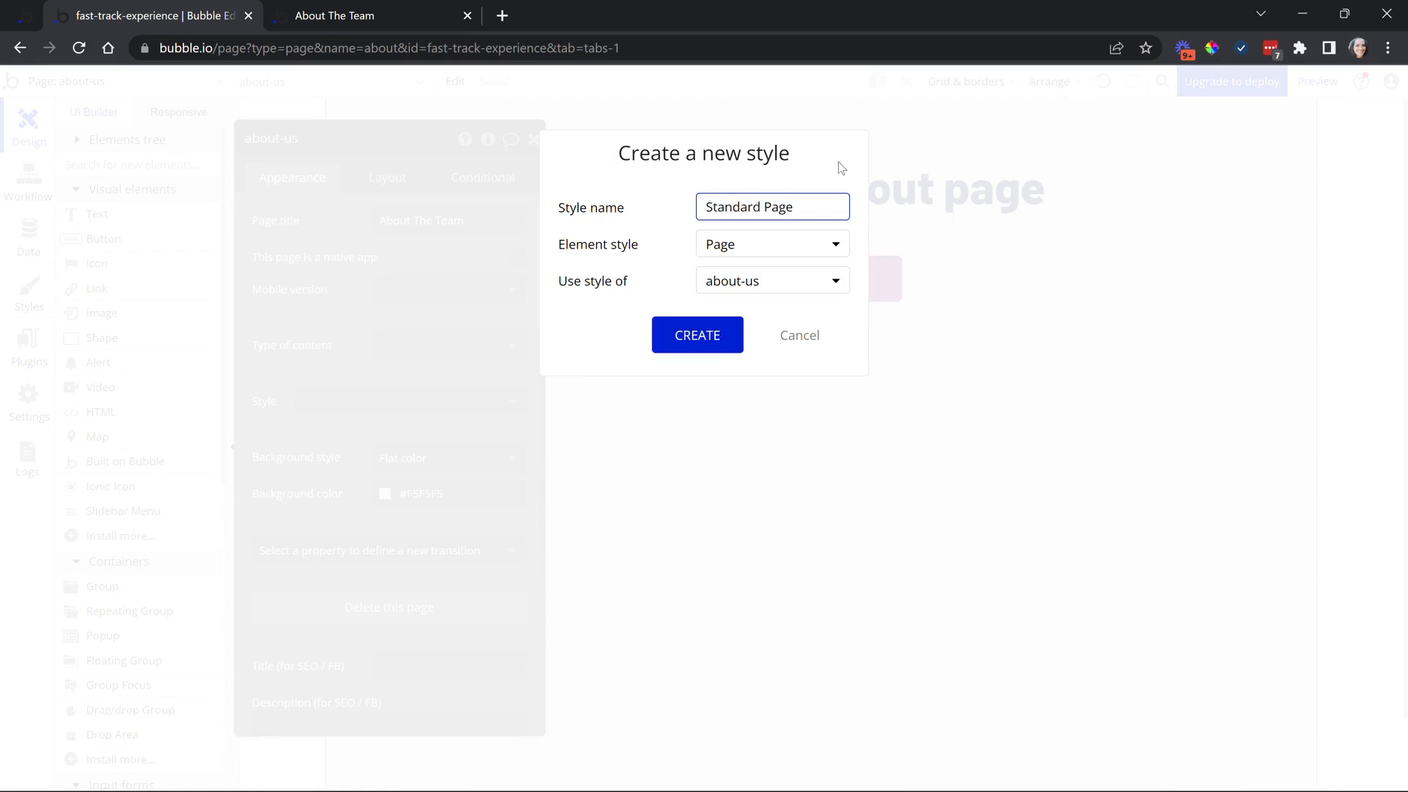
pyautogui.click(729, 334)
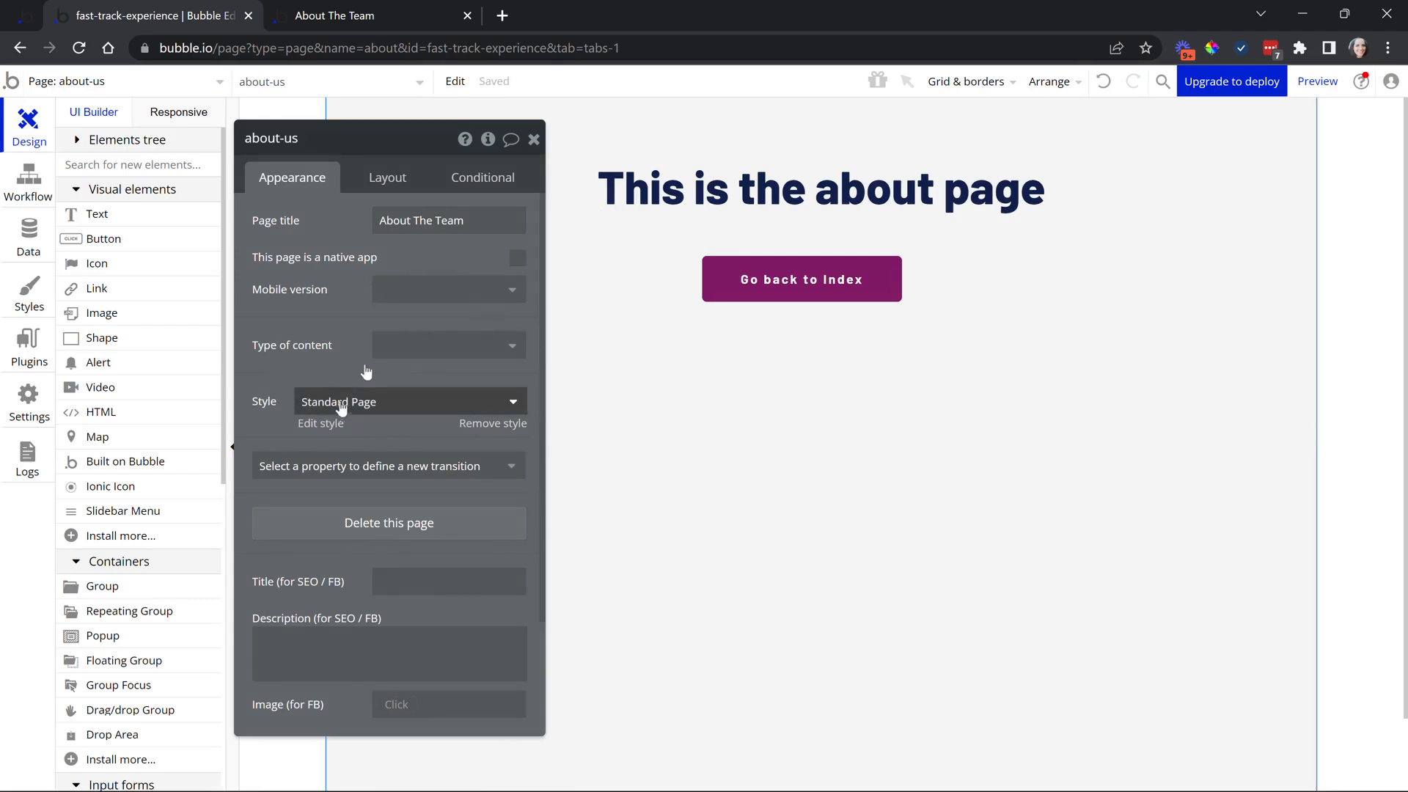
# Switch to the index page and bring up its page properties
pyautogui.click(95, 92)
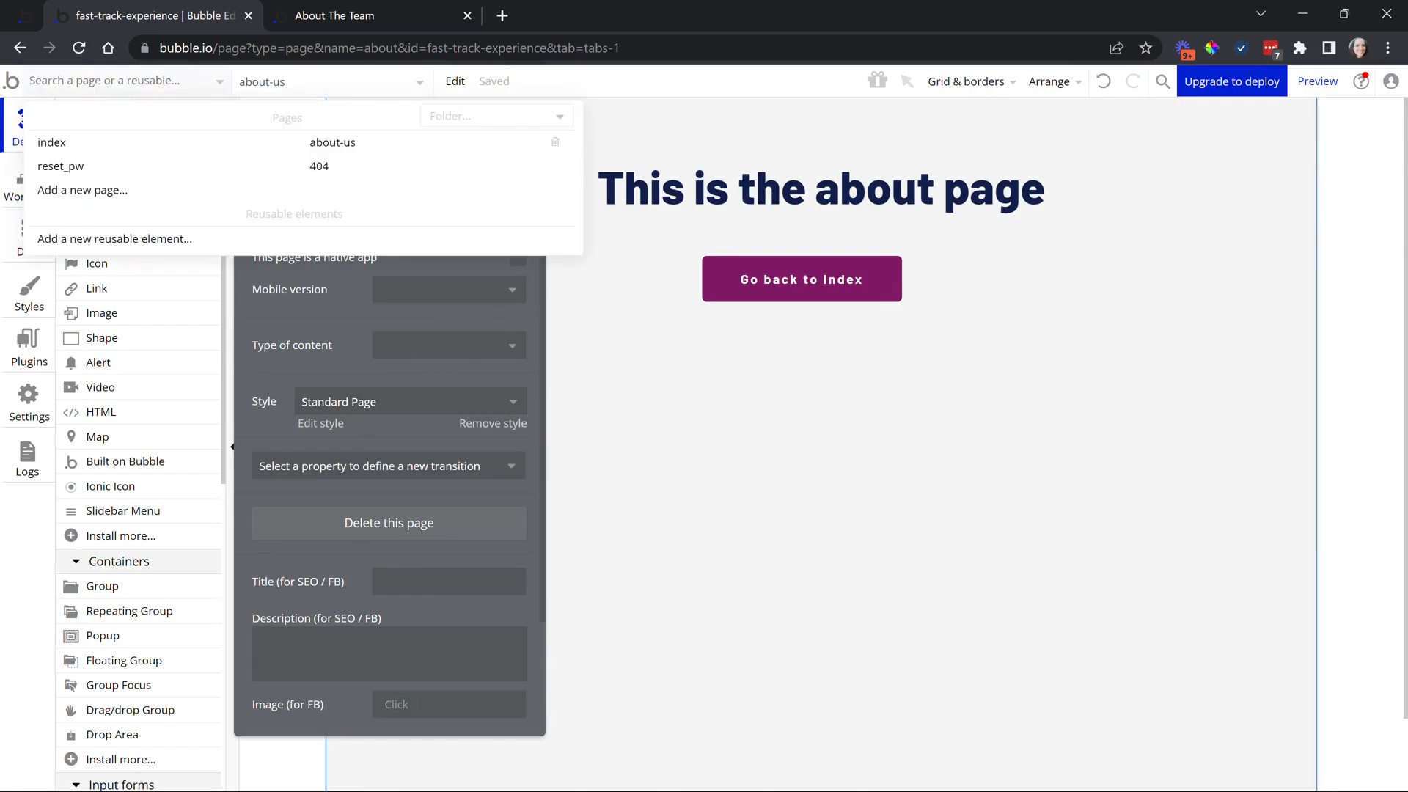
pyautogui.click(61, 149)
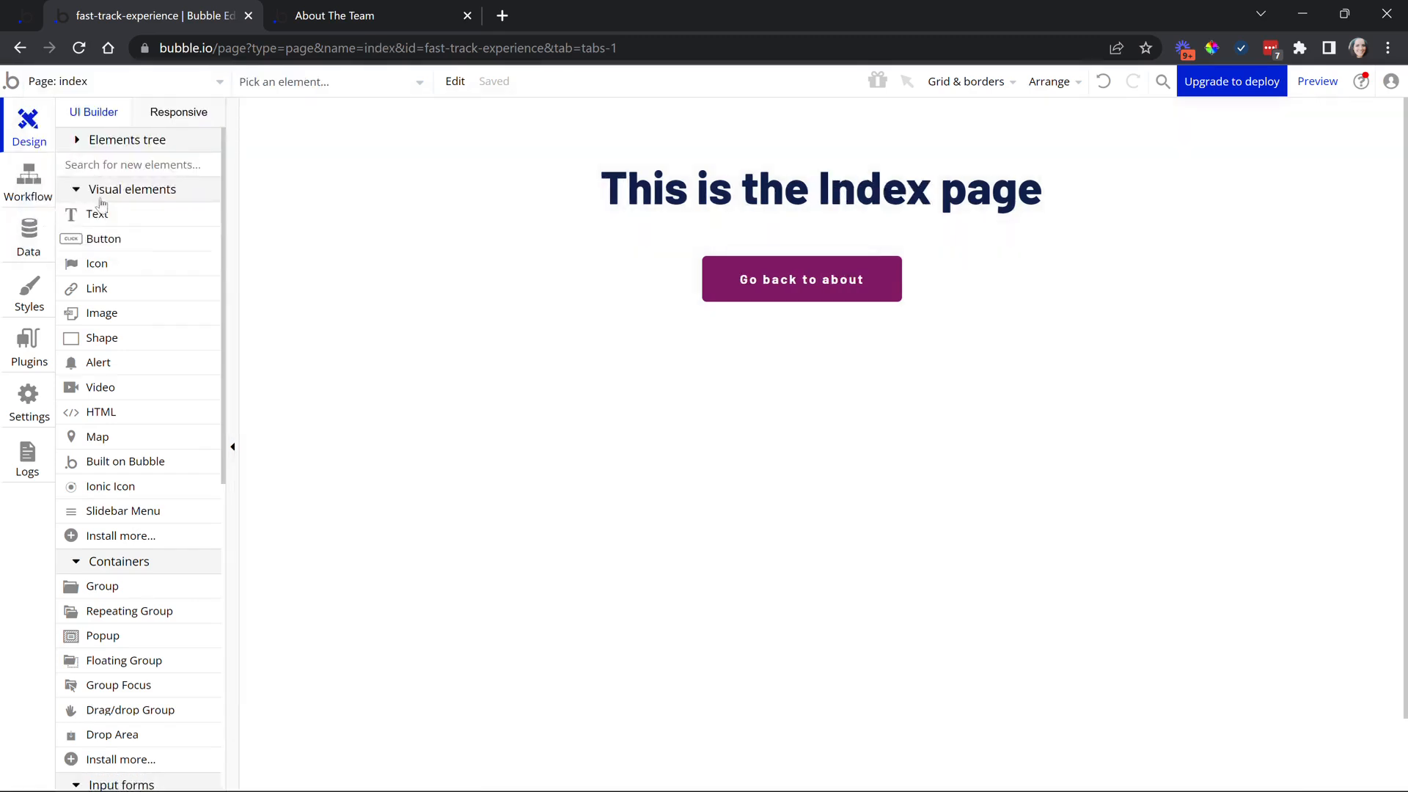
pyautogui.doubleClick(591, 315)
# Apply the Standard Page style to index, then remove the style to keep the plain #F5F5F5 background
pyautogui.click(366, 396)
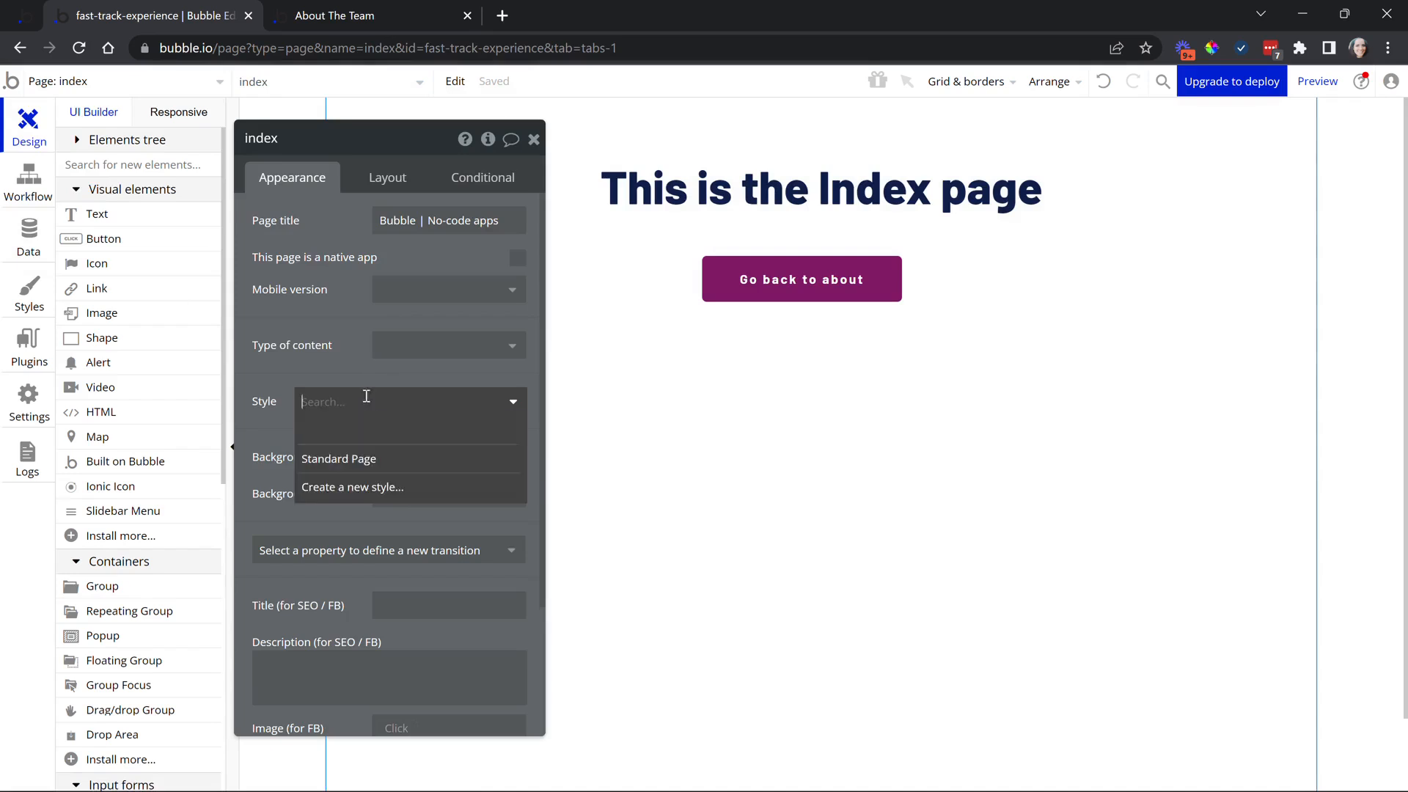
pyautogui.click(352, 470)
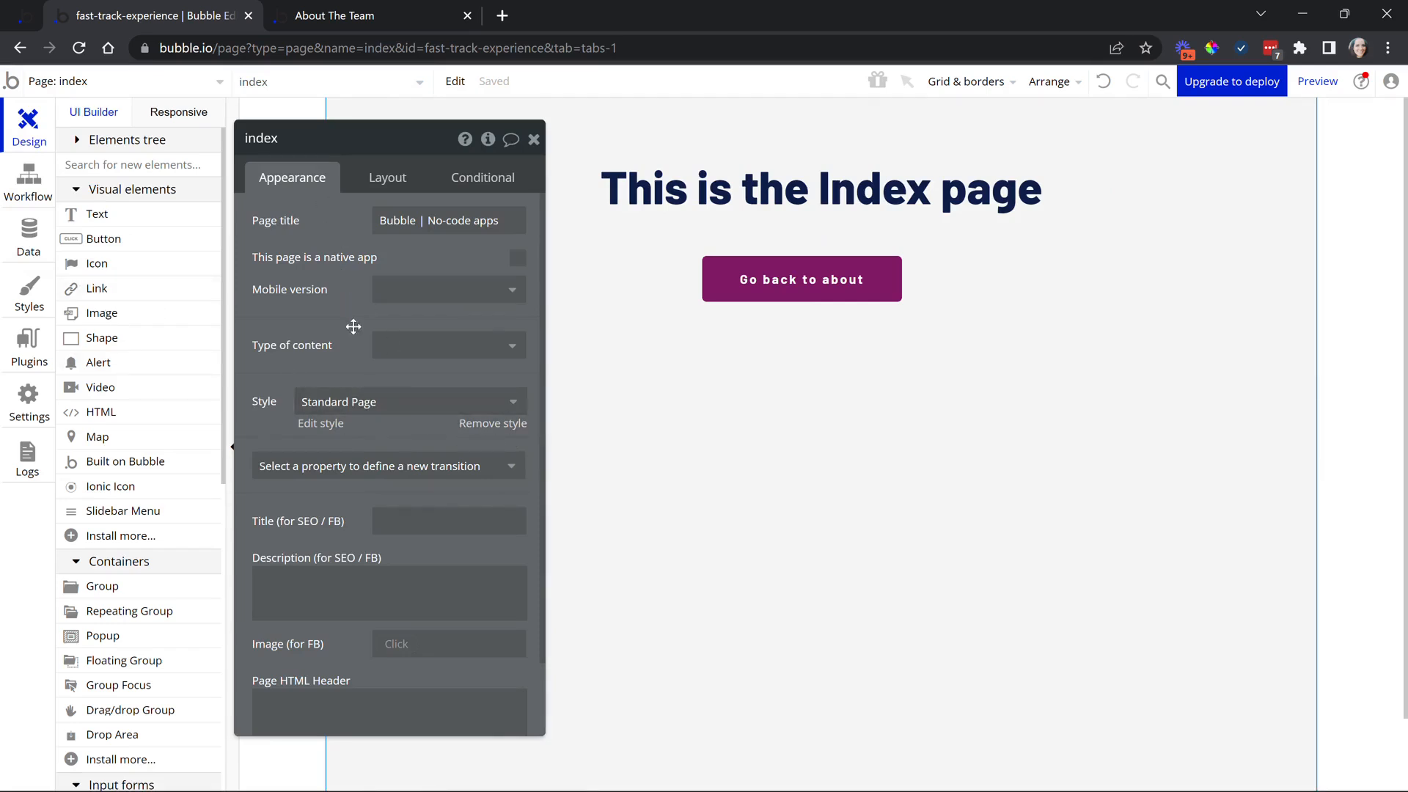
pyautogui.click(478, 426)
pyautogui.scroll(-1, 339, 458)
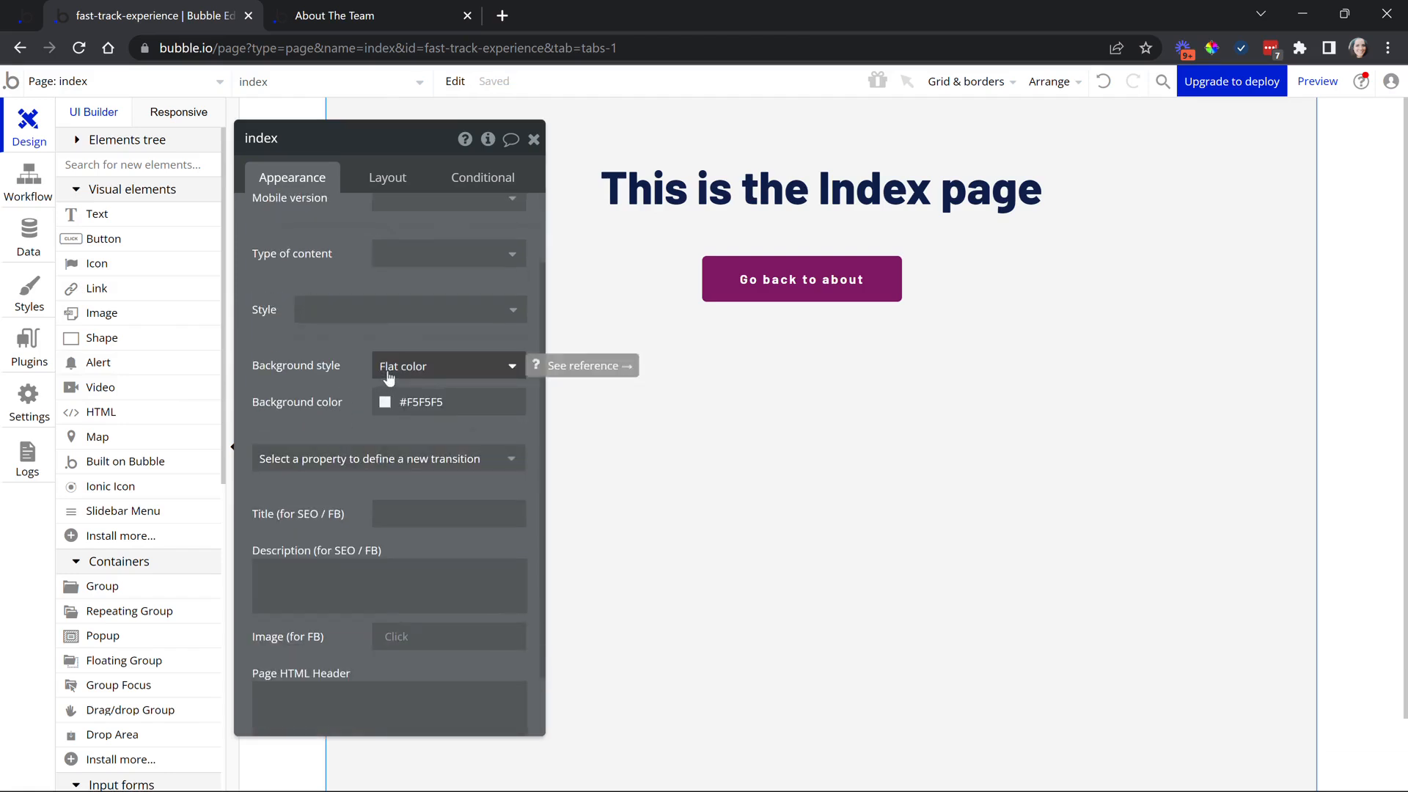
pyautogui.click(481, 368)
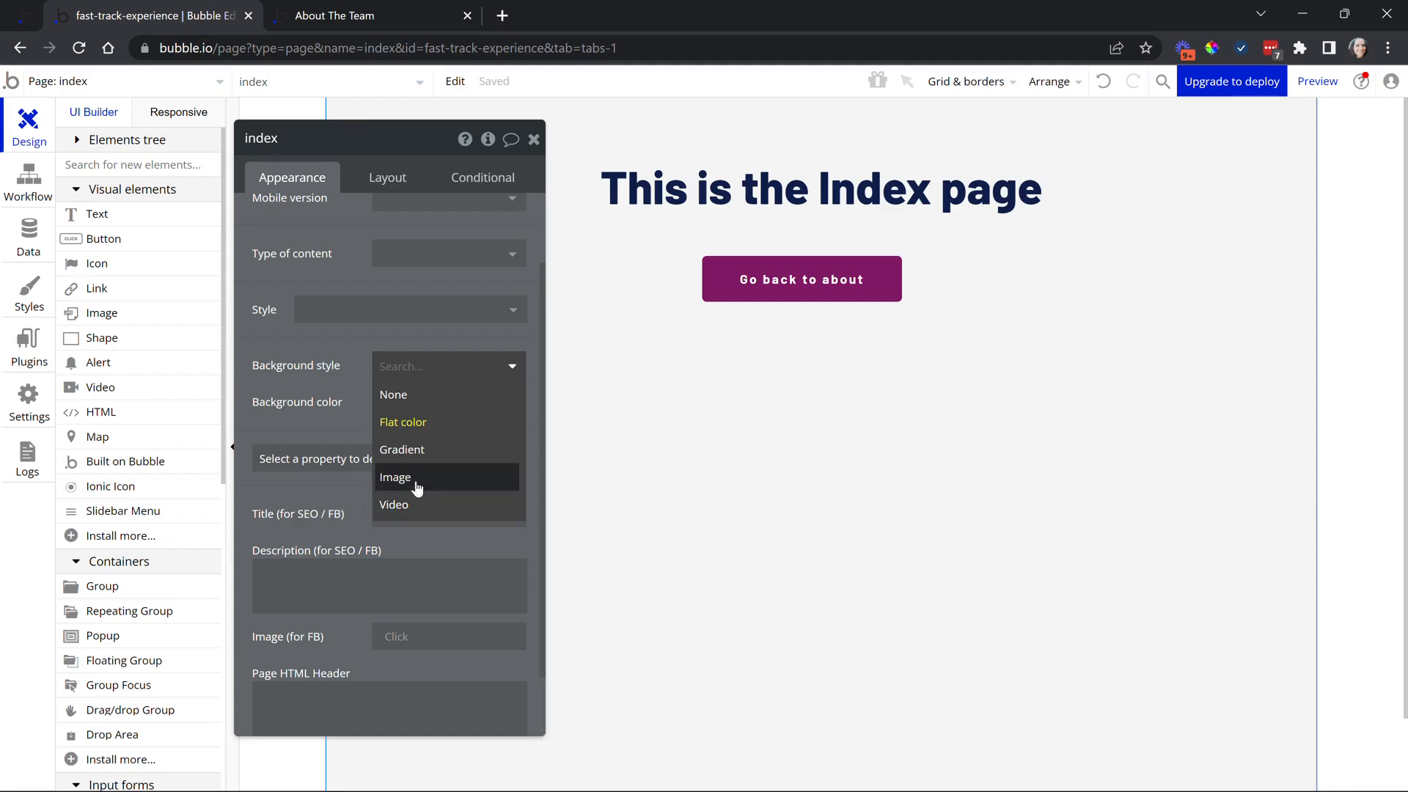
pyautogui.click(410, 422)
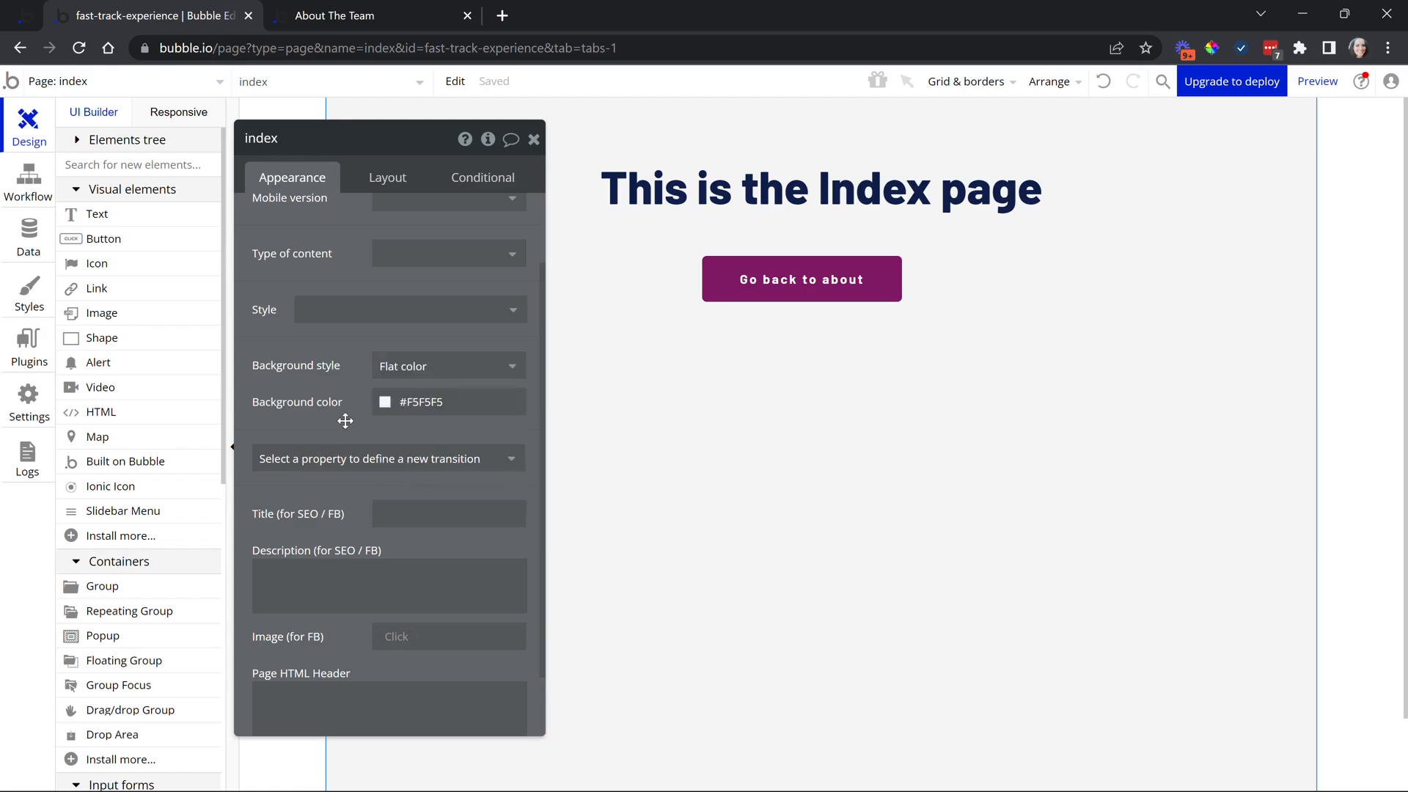
pyautogui.scroll(-1, 345, 421)
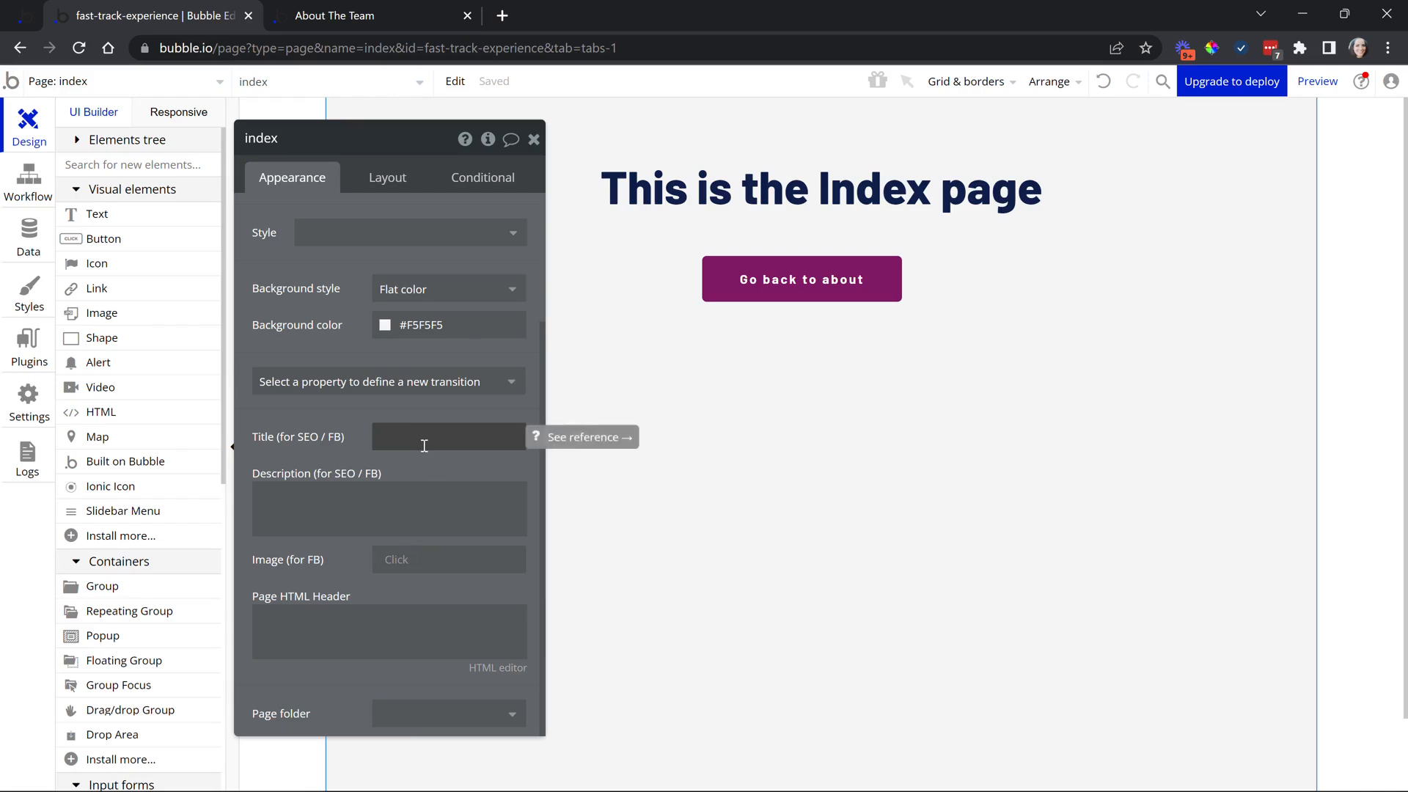
pyautogui.click(380, 511)
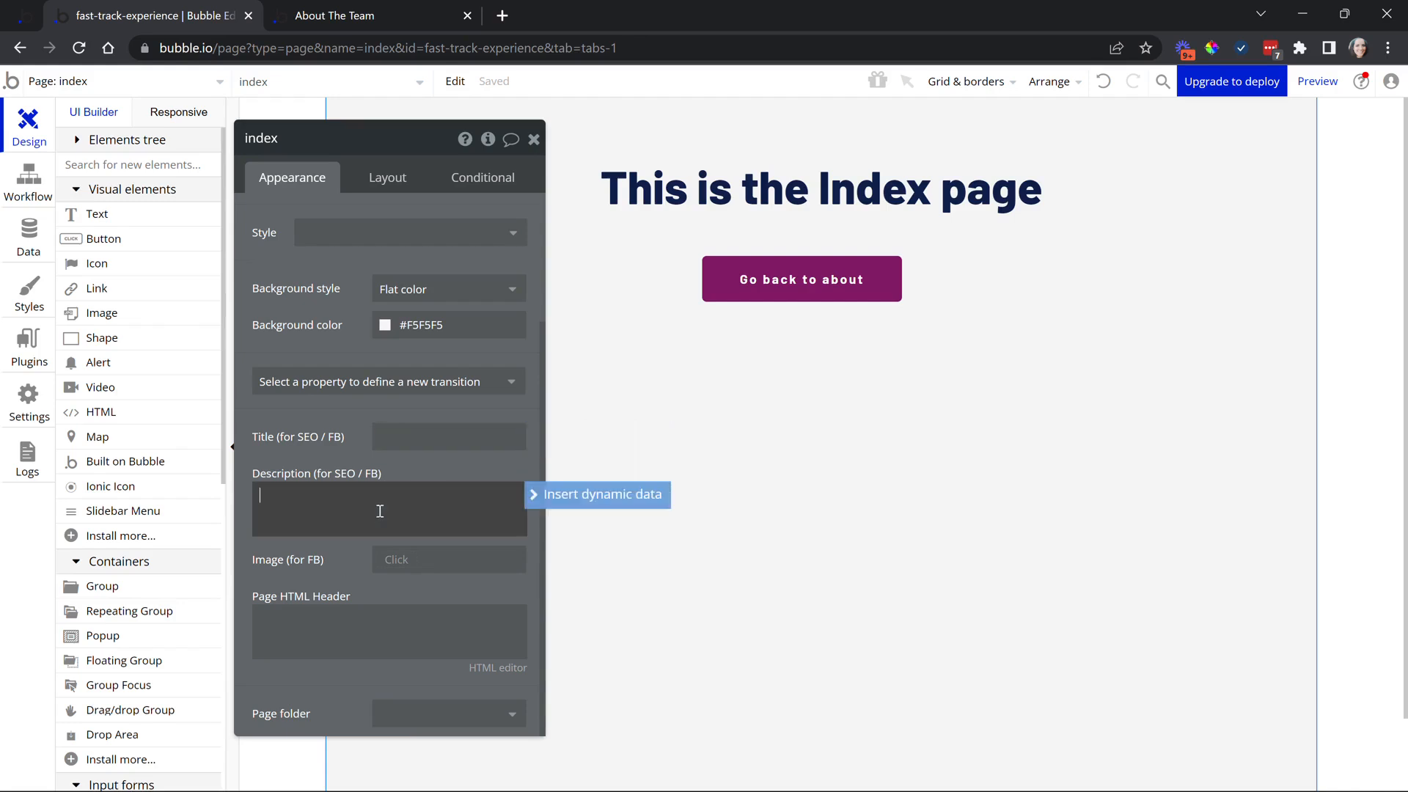
pyautogui.click(408, 437)
pyautogui.click(369, 509)
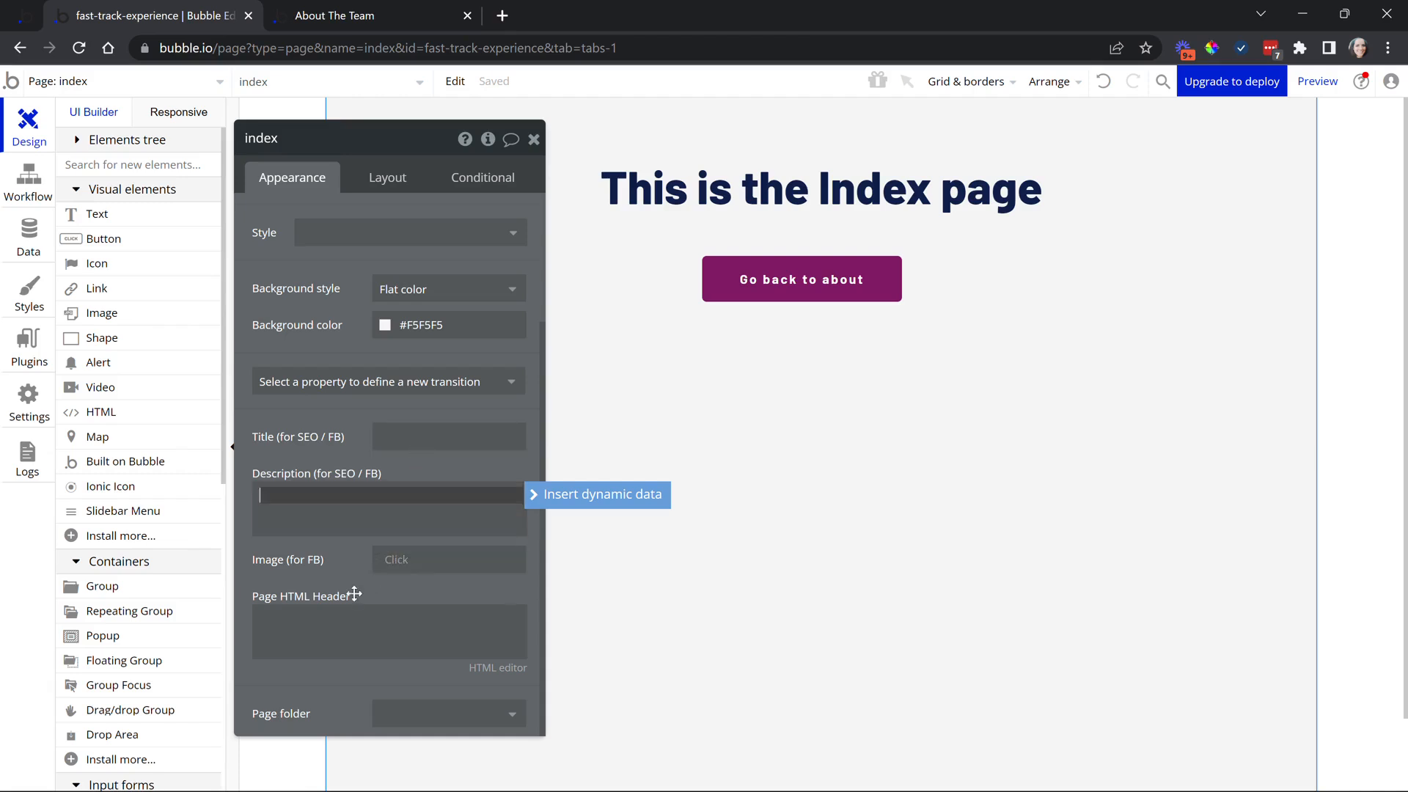
pyautogui.click(334, 618)
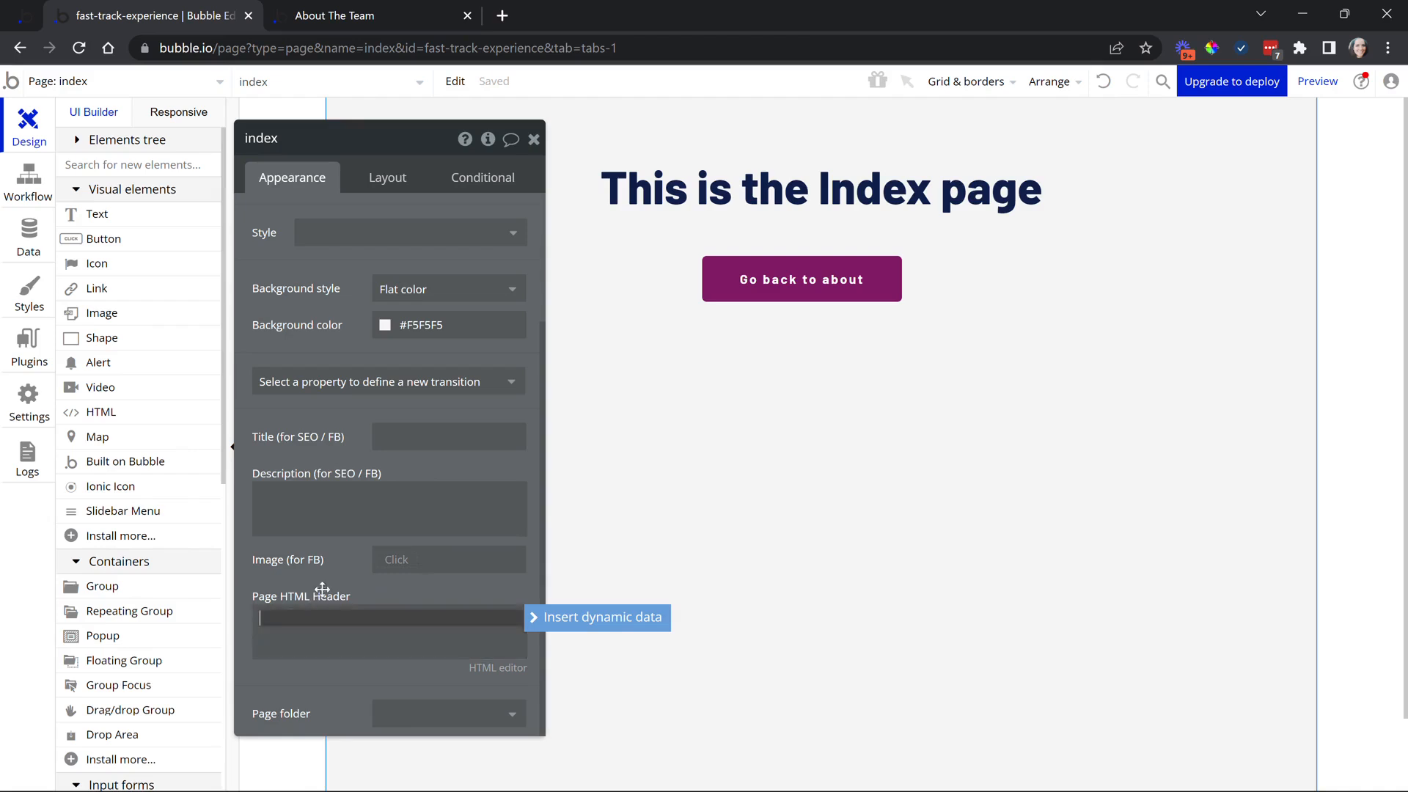
pyautogui.scroll(-2, 345, 503)
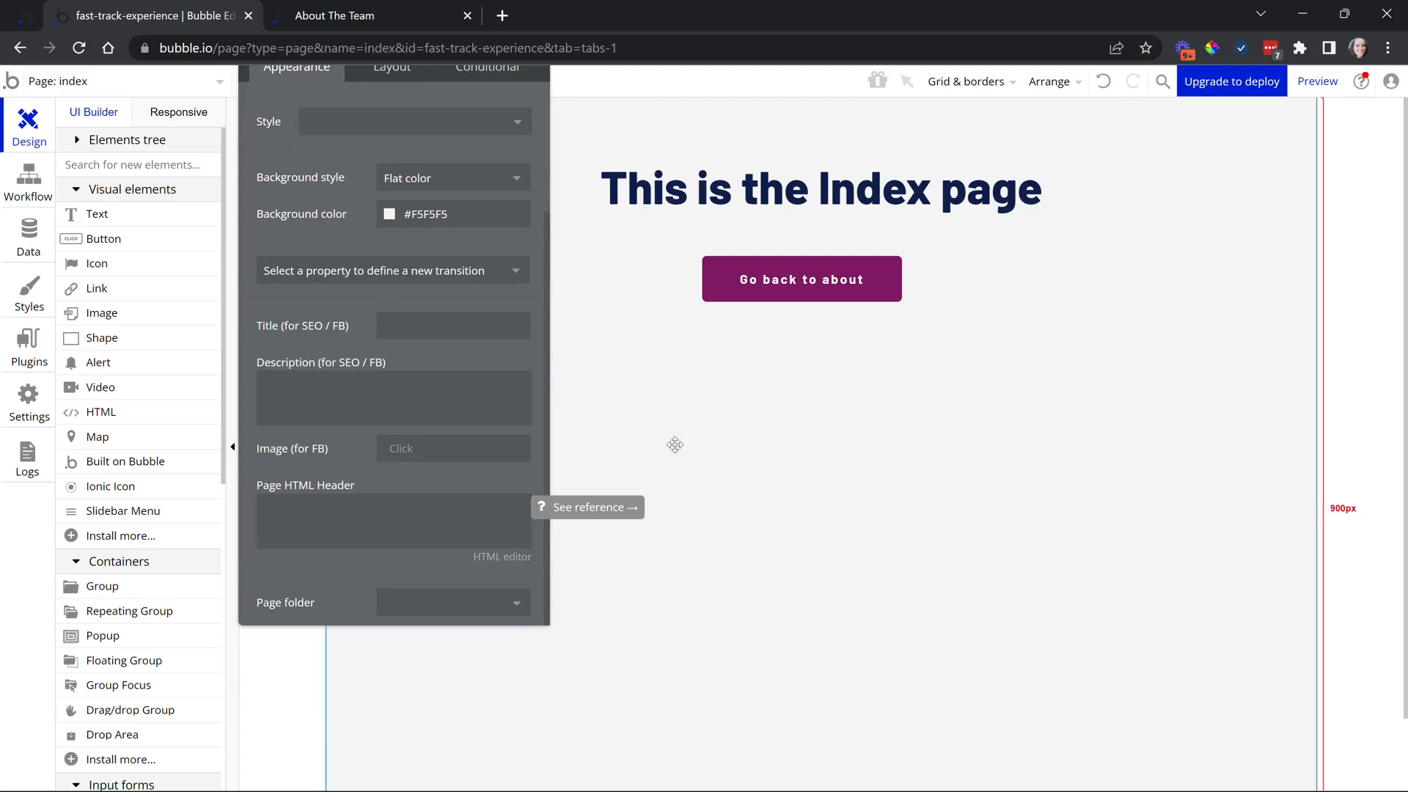
pyautogui.click(341, 507)
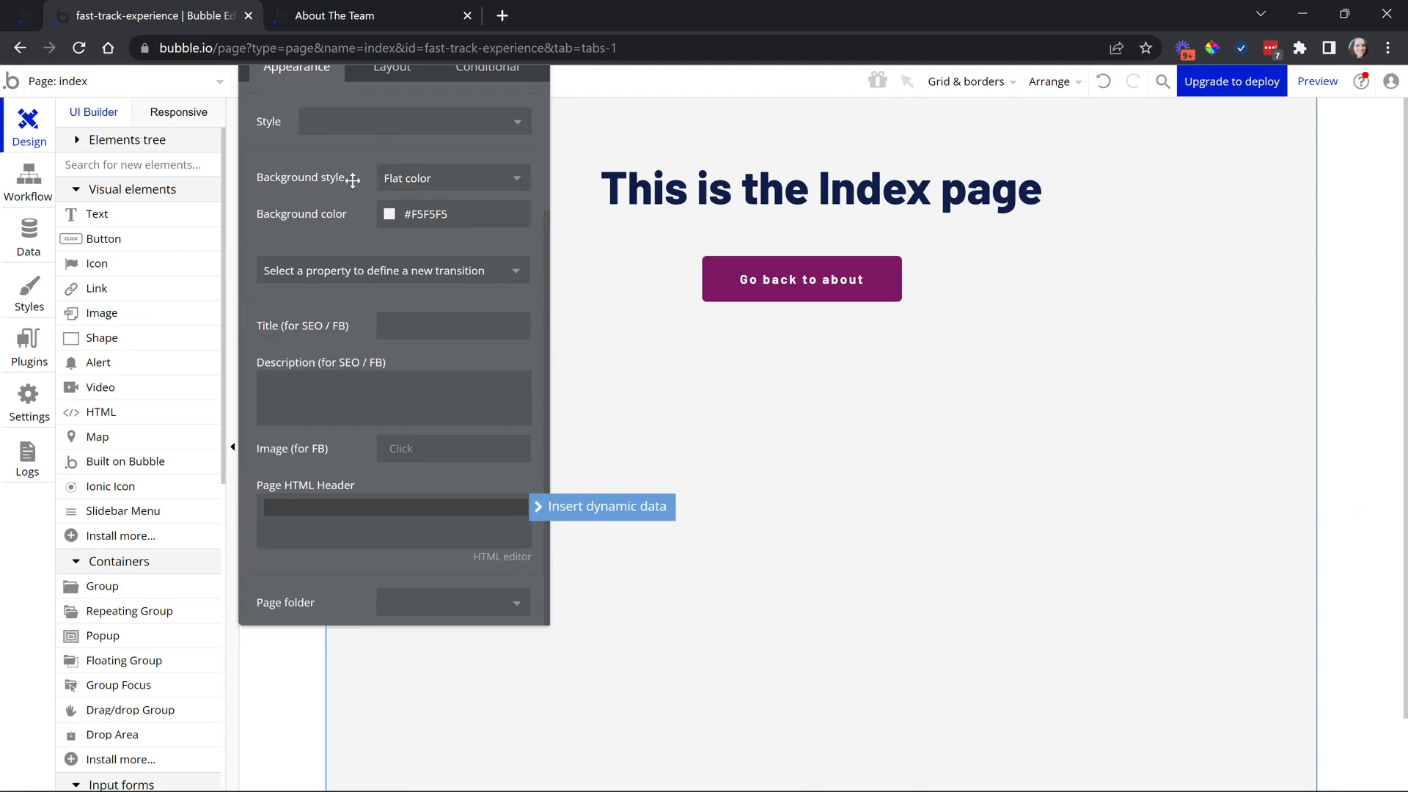
pyautogui.moveTo(352, 179); pyautogui.dragTo(373, 306)
pyautogui.scroll(3, 432, 317)
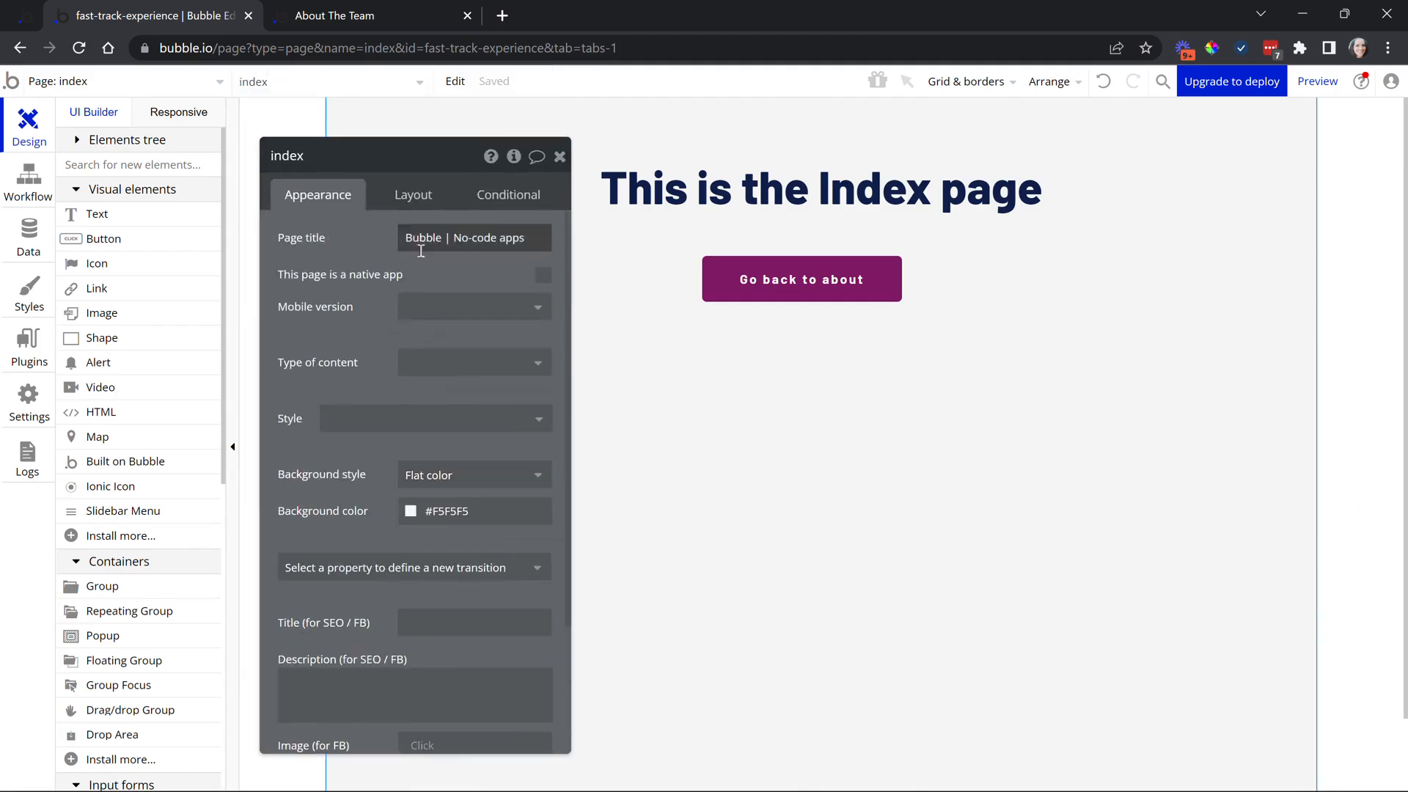
pyautogui.scroll(-3, 409, 465)
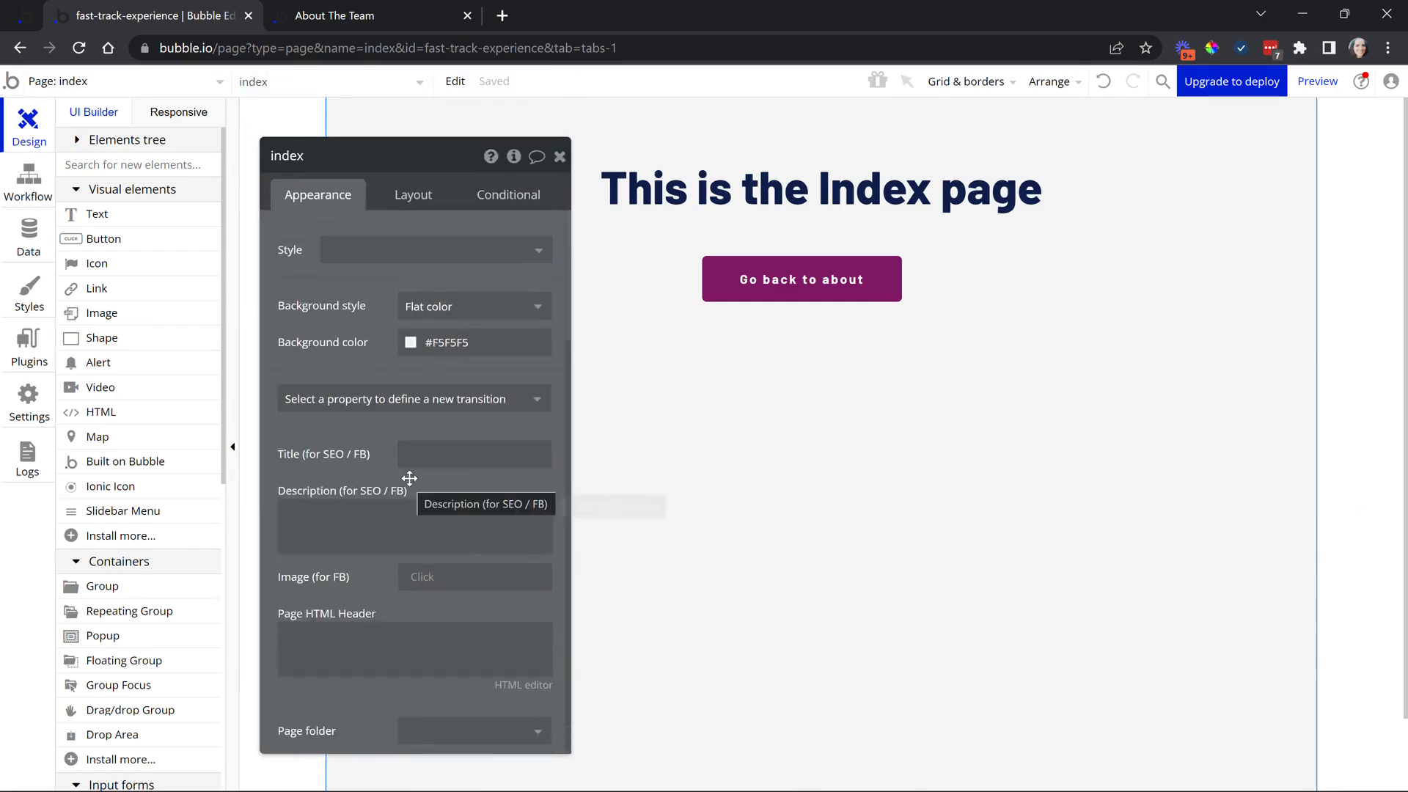
pyautogui.scroll(3, 407, 469)
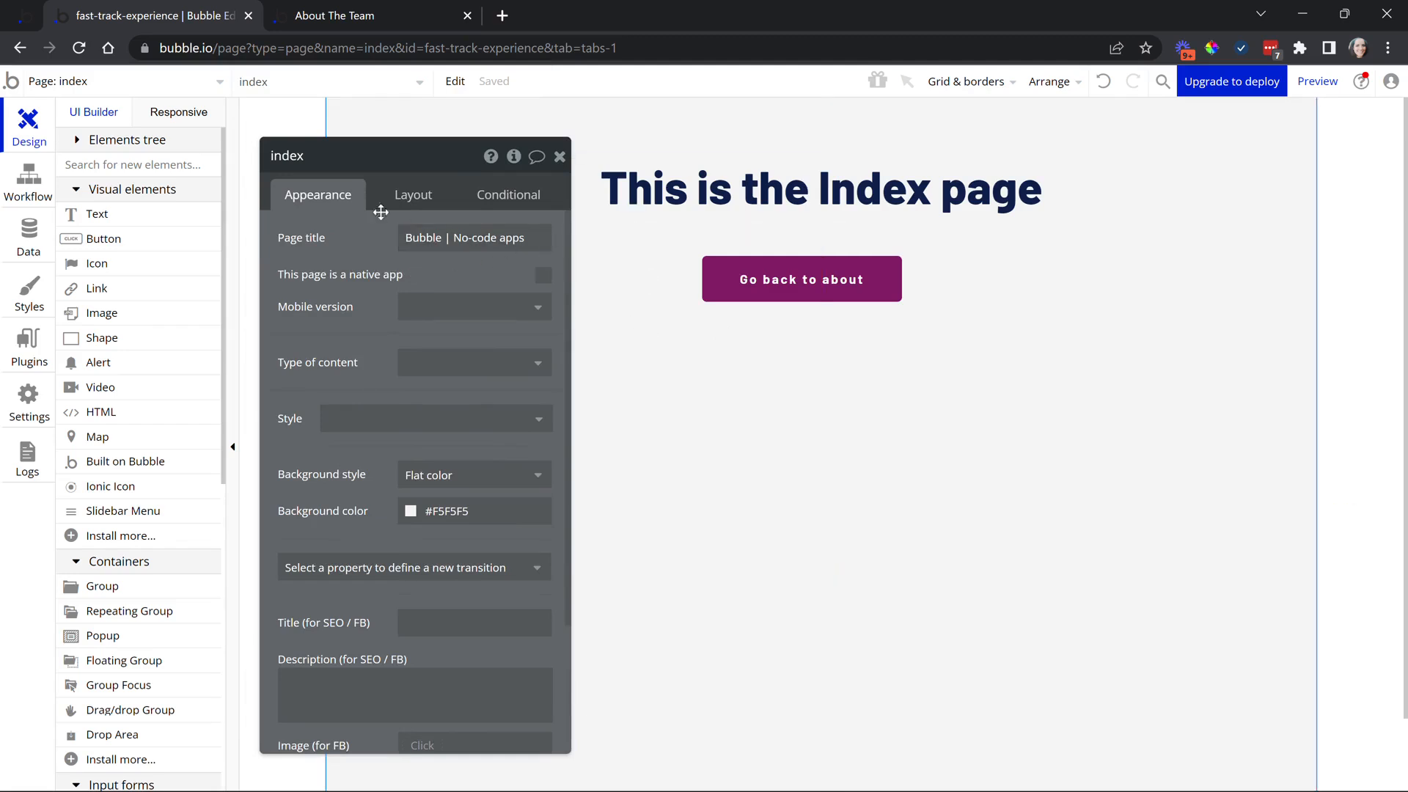
pyautogui.scroll(-4, 357, 318)
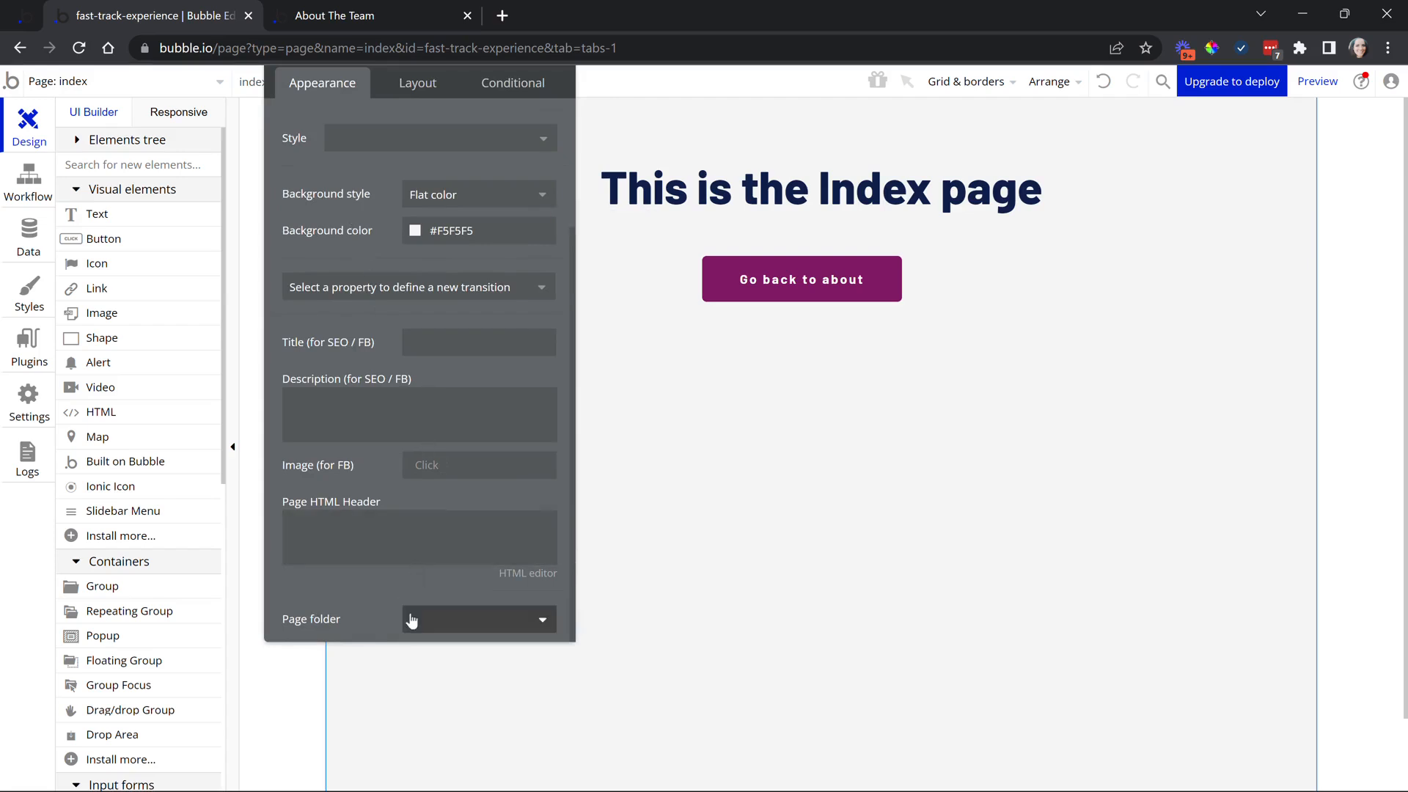
# Create a page folder named 'Built in pages' and assign the index page to it
pyautogui.click(456, 623)
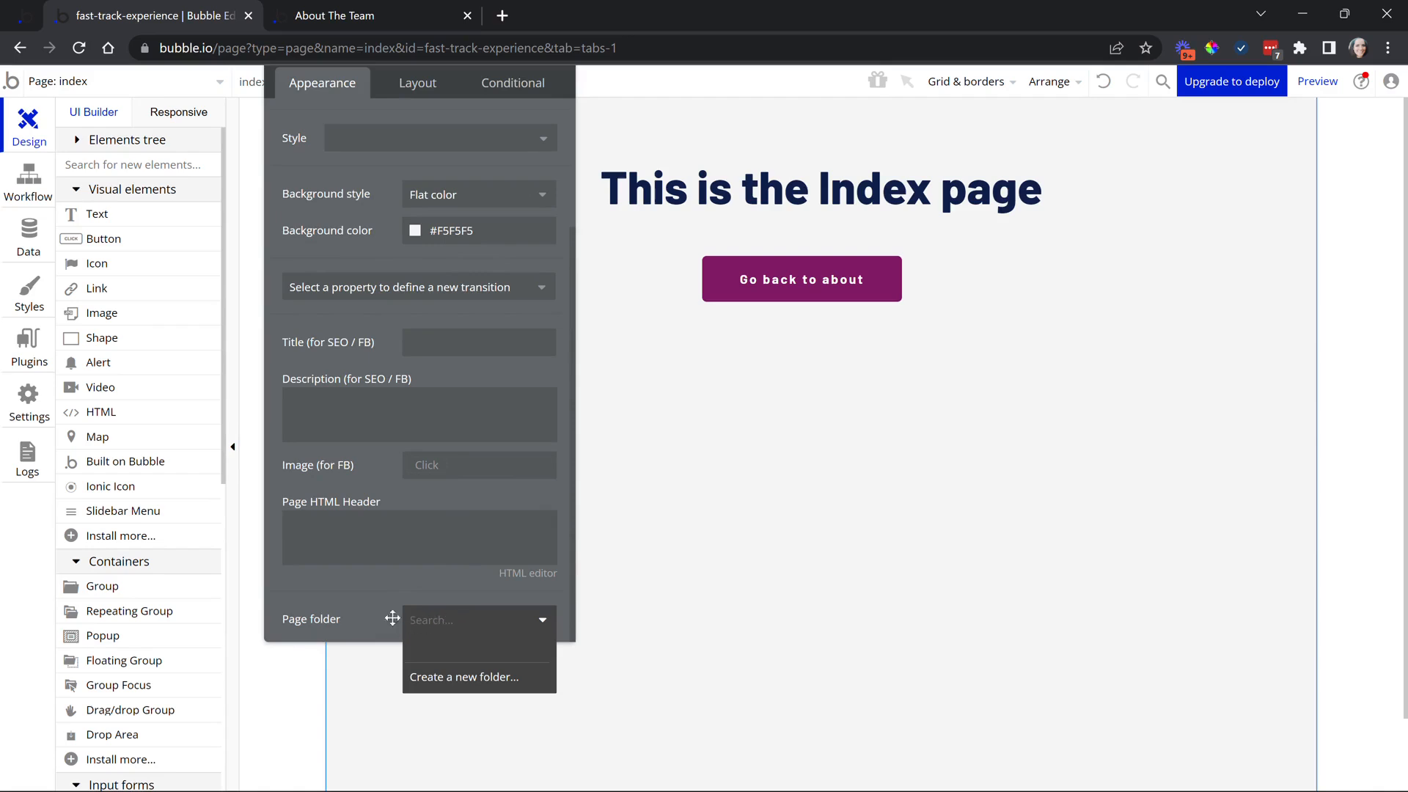
pyautogui.click(465, 678)
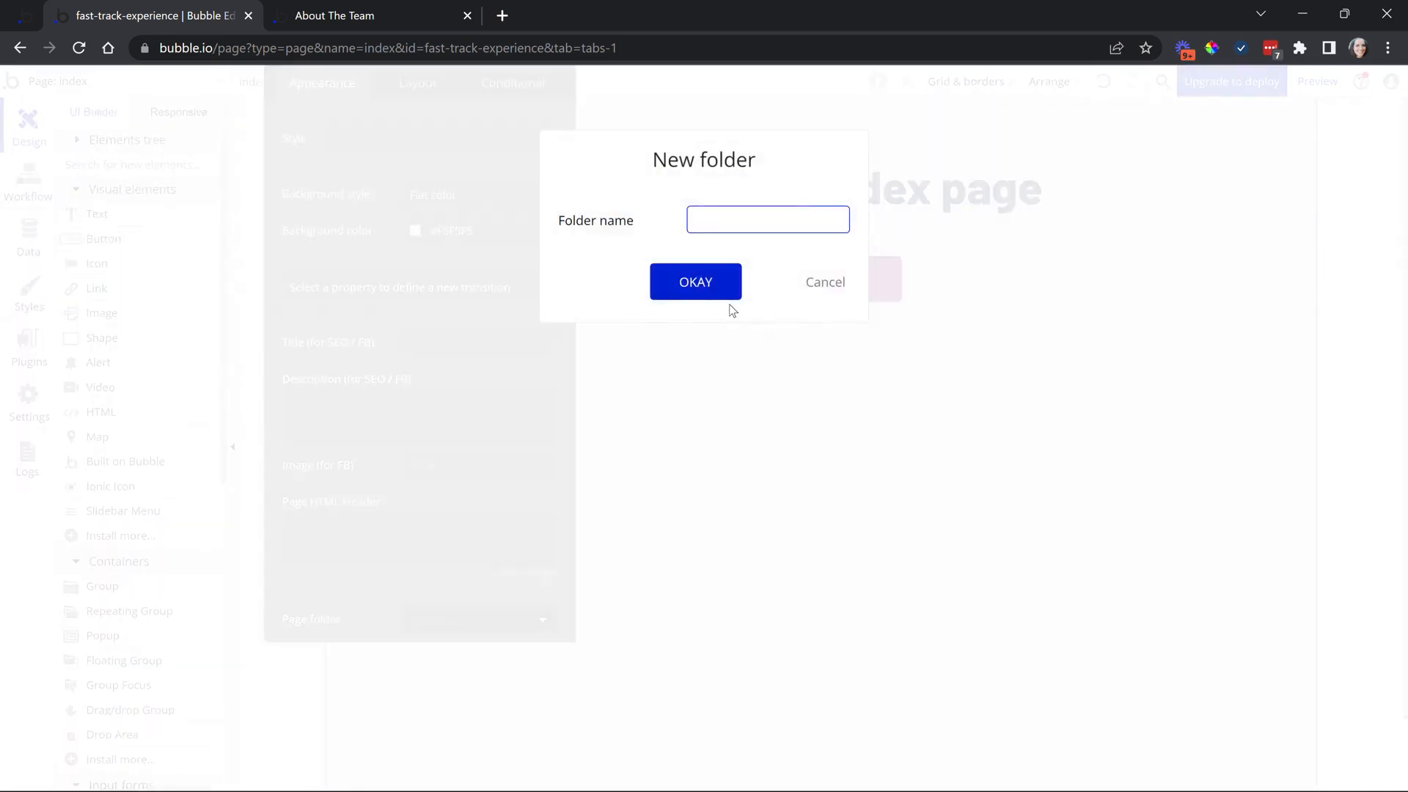
pyautogui.write('Built in pages')
pyautogui.click(710, 283)
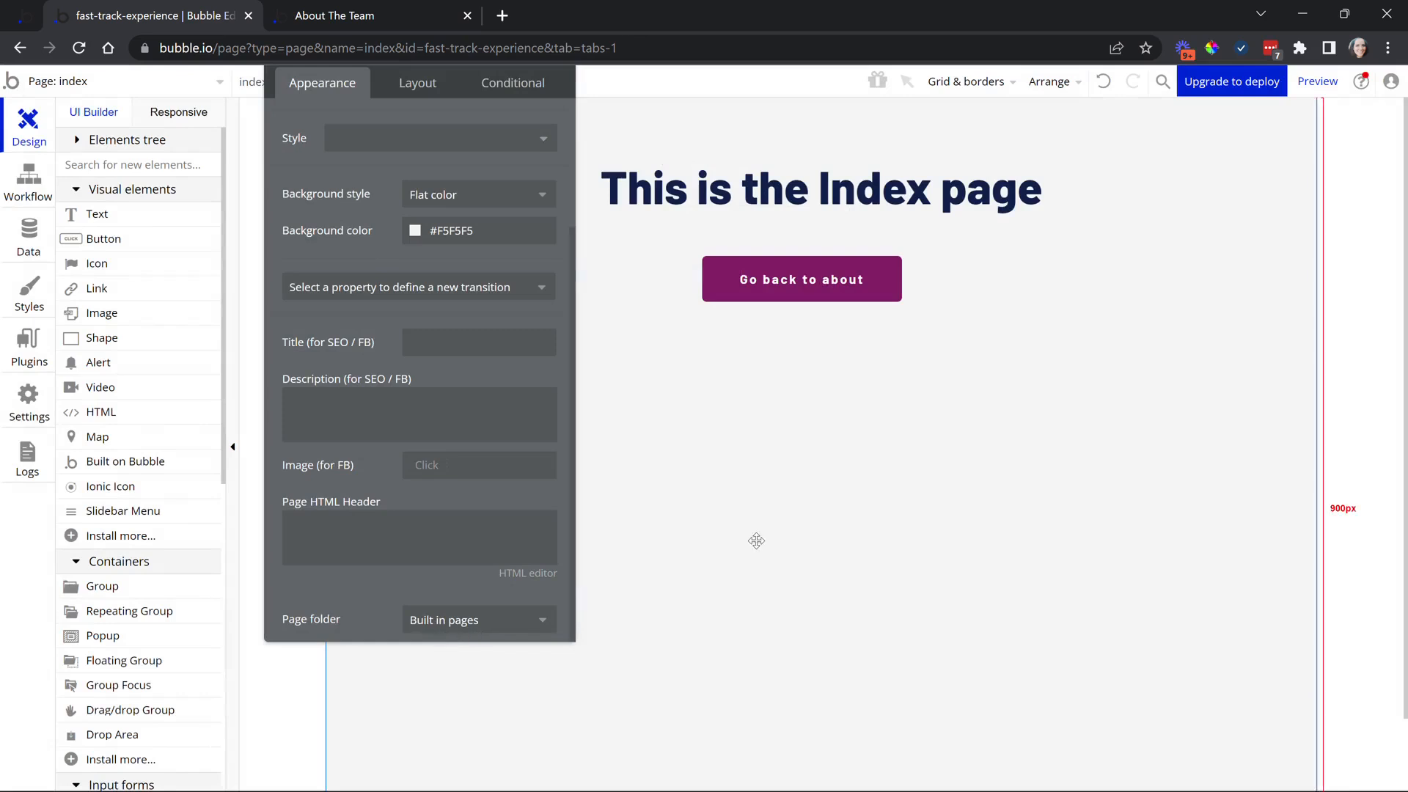
pyautogui.click(473, 621)
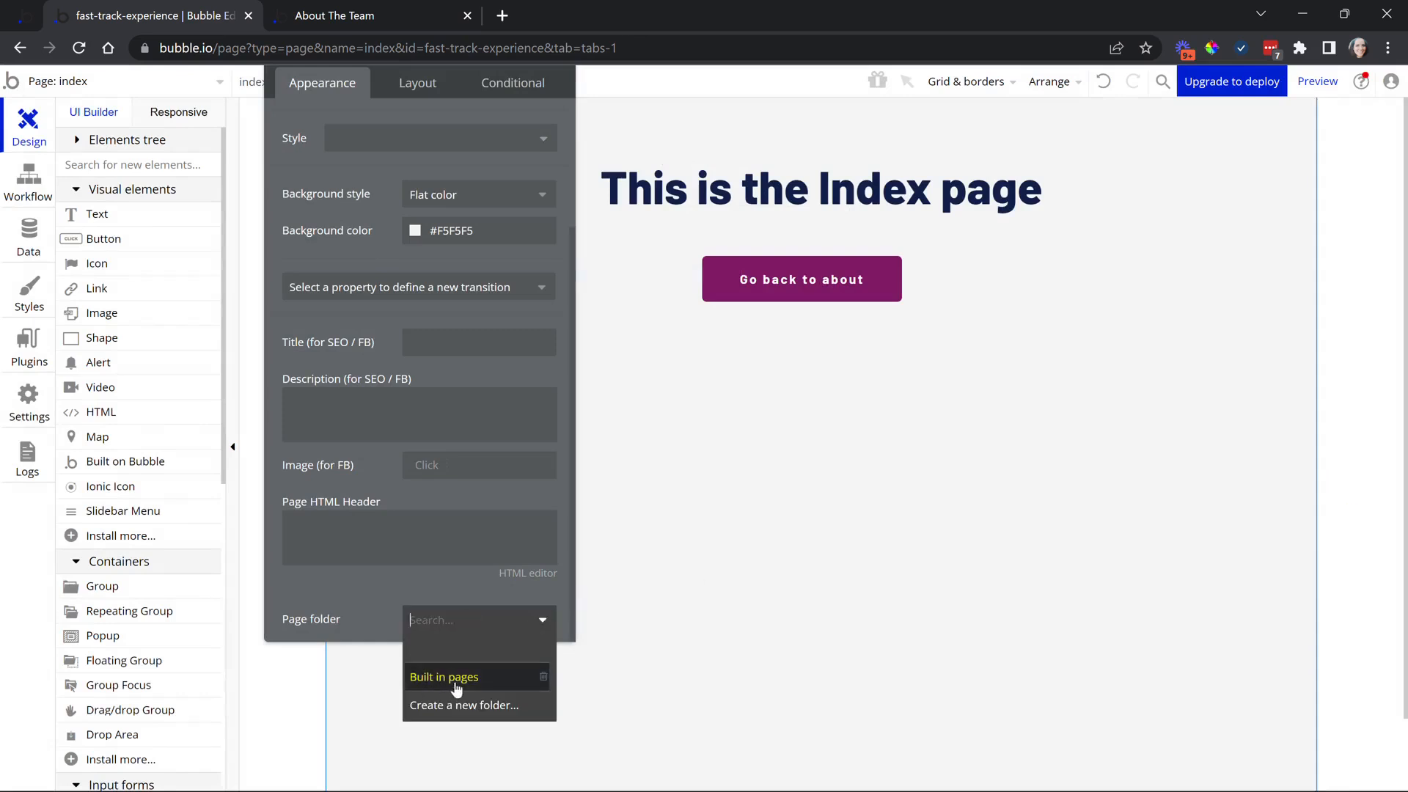
pyautogui.moveTo(377, 615); pyautogui.dragTo(429, 701)
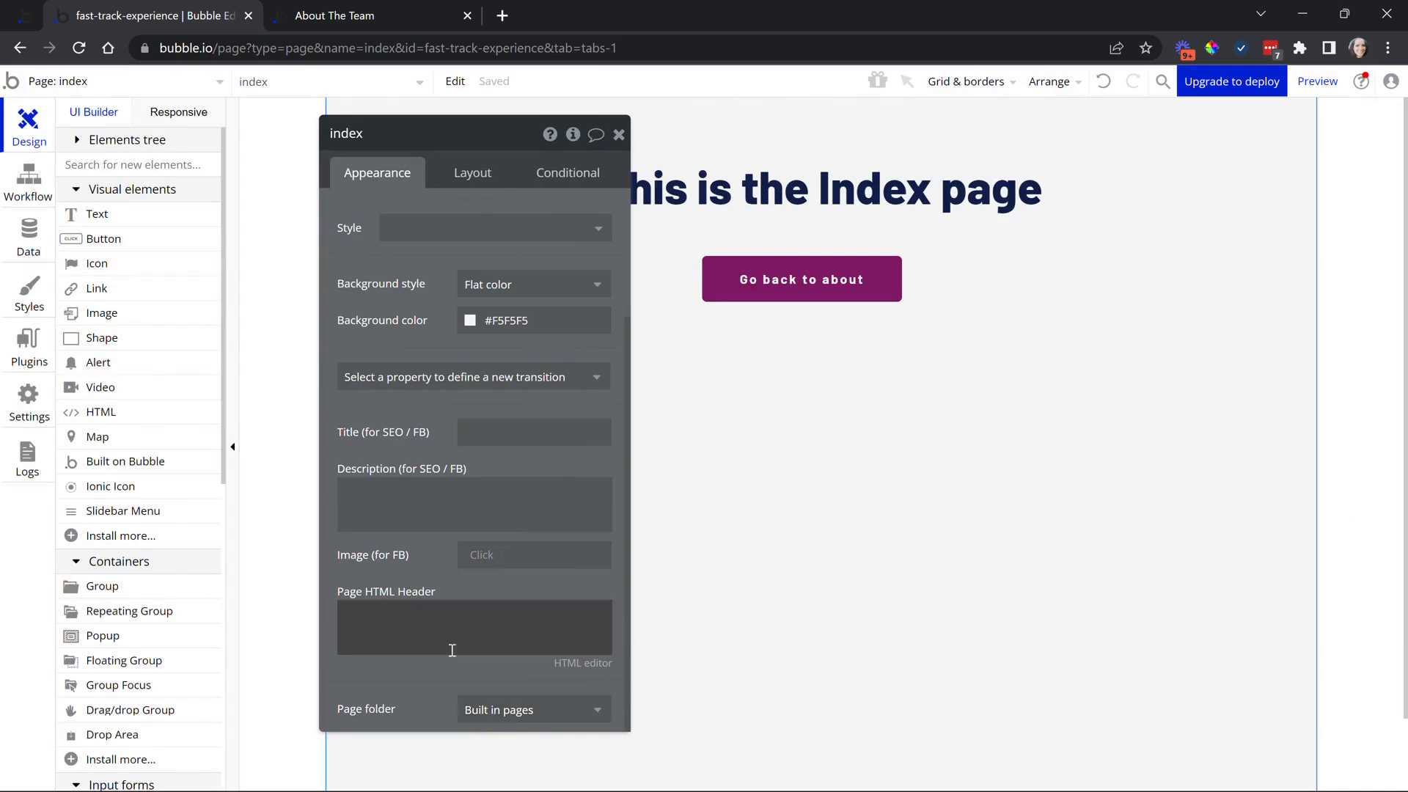
# Filter the page list to the Built in pages folder, then clear the filter
pyautogui.click(126, 88)
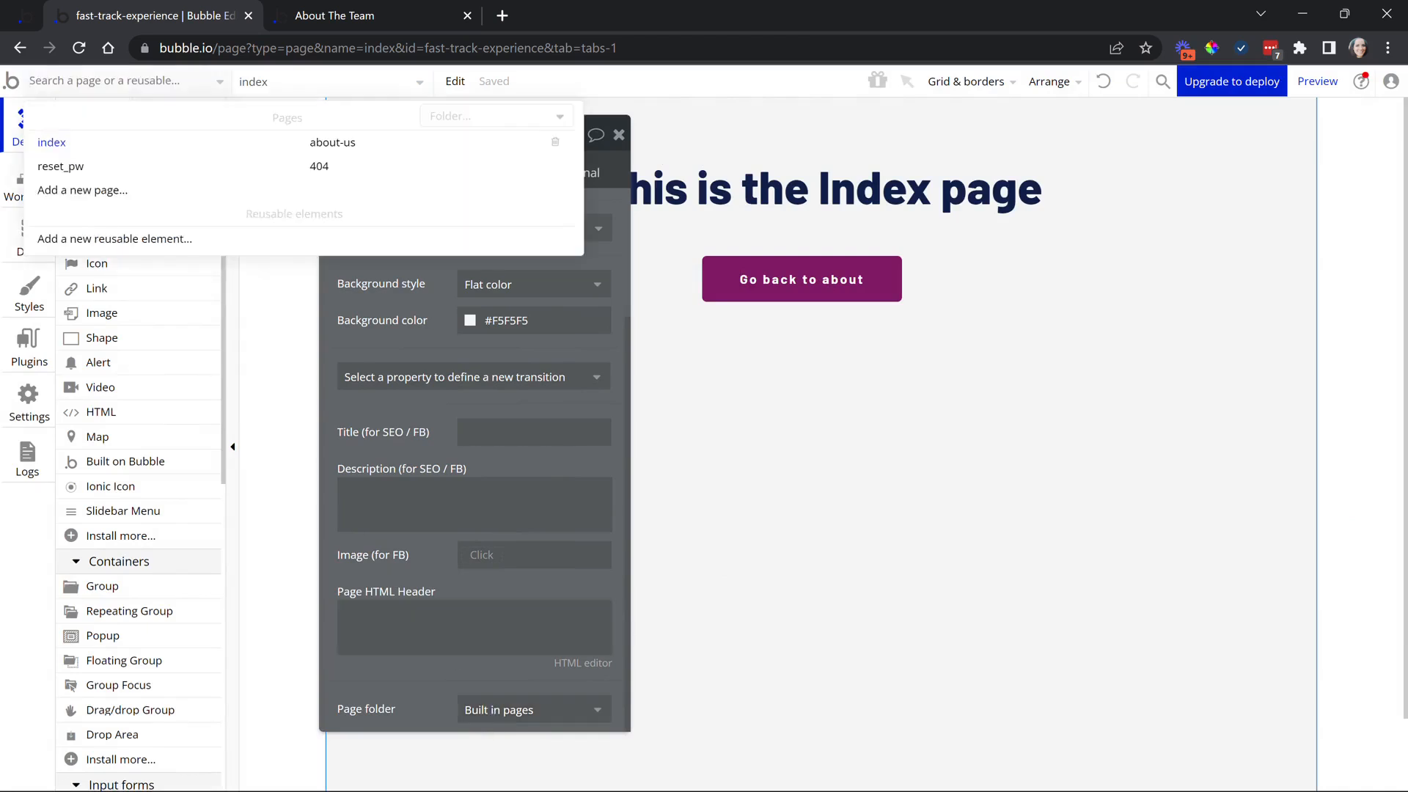
pyautogui.click(478, 126)
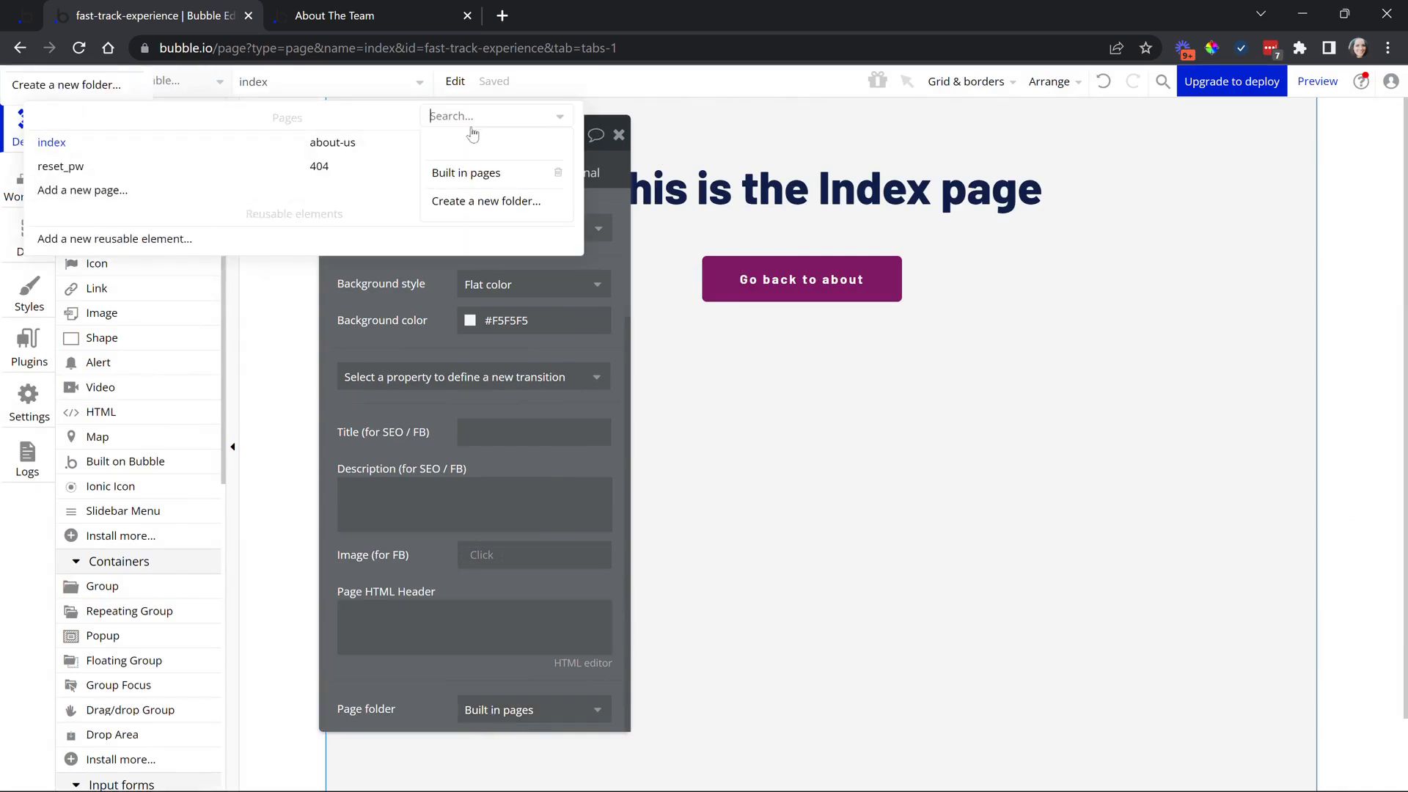
pyautogui.click(471, 184)
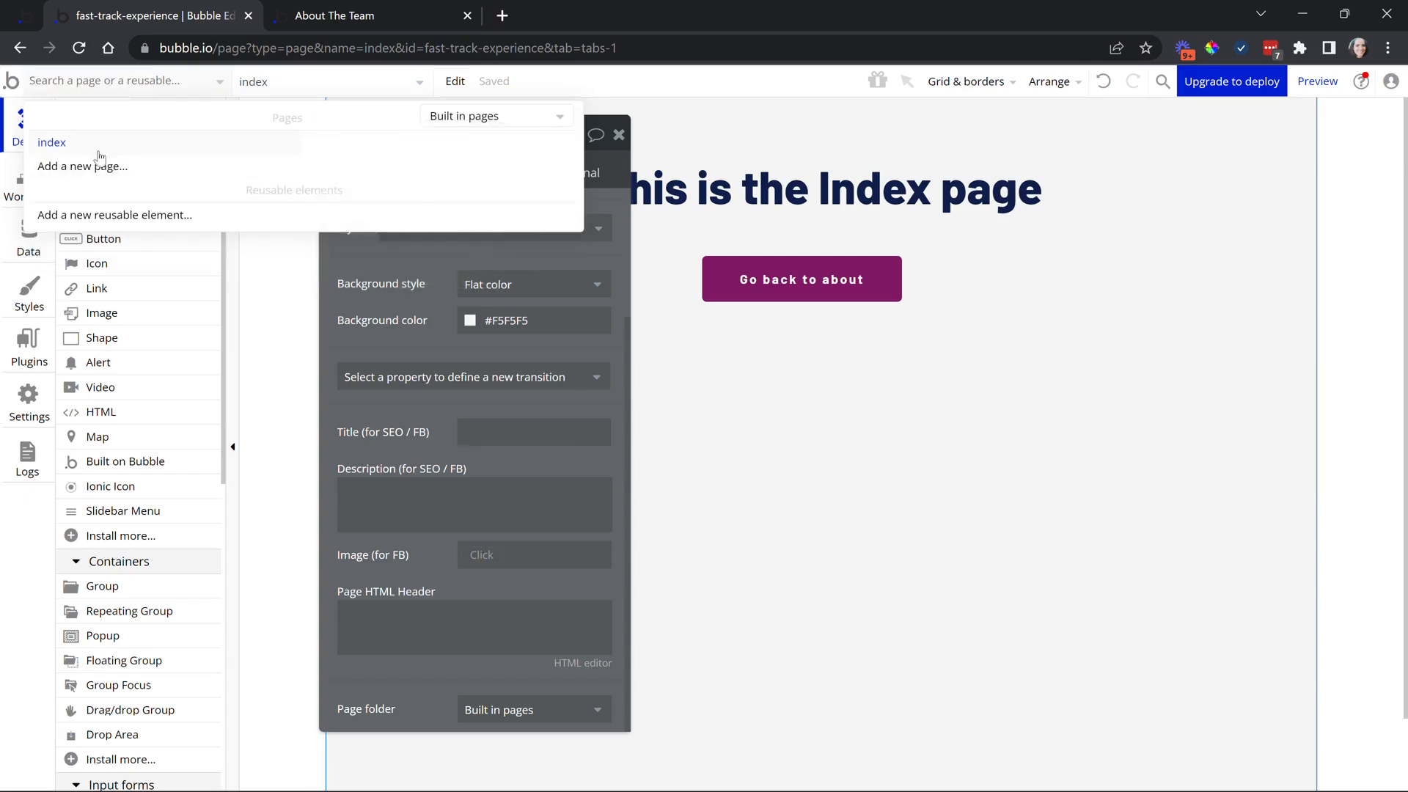
pyautogui.moveTo(101, 154)
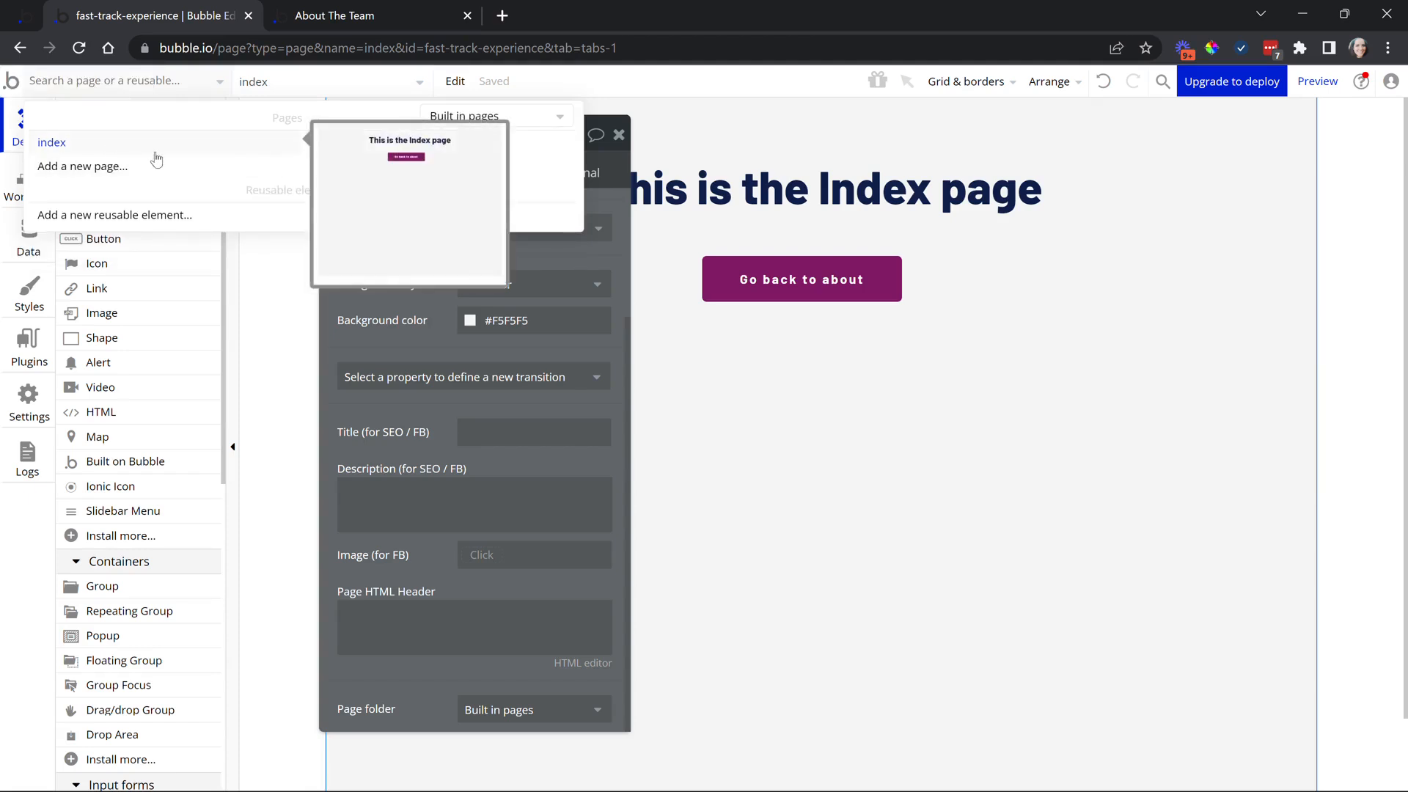
pyautogui.click(478, 116)
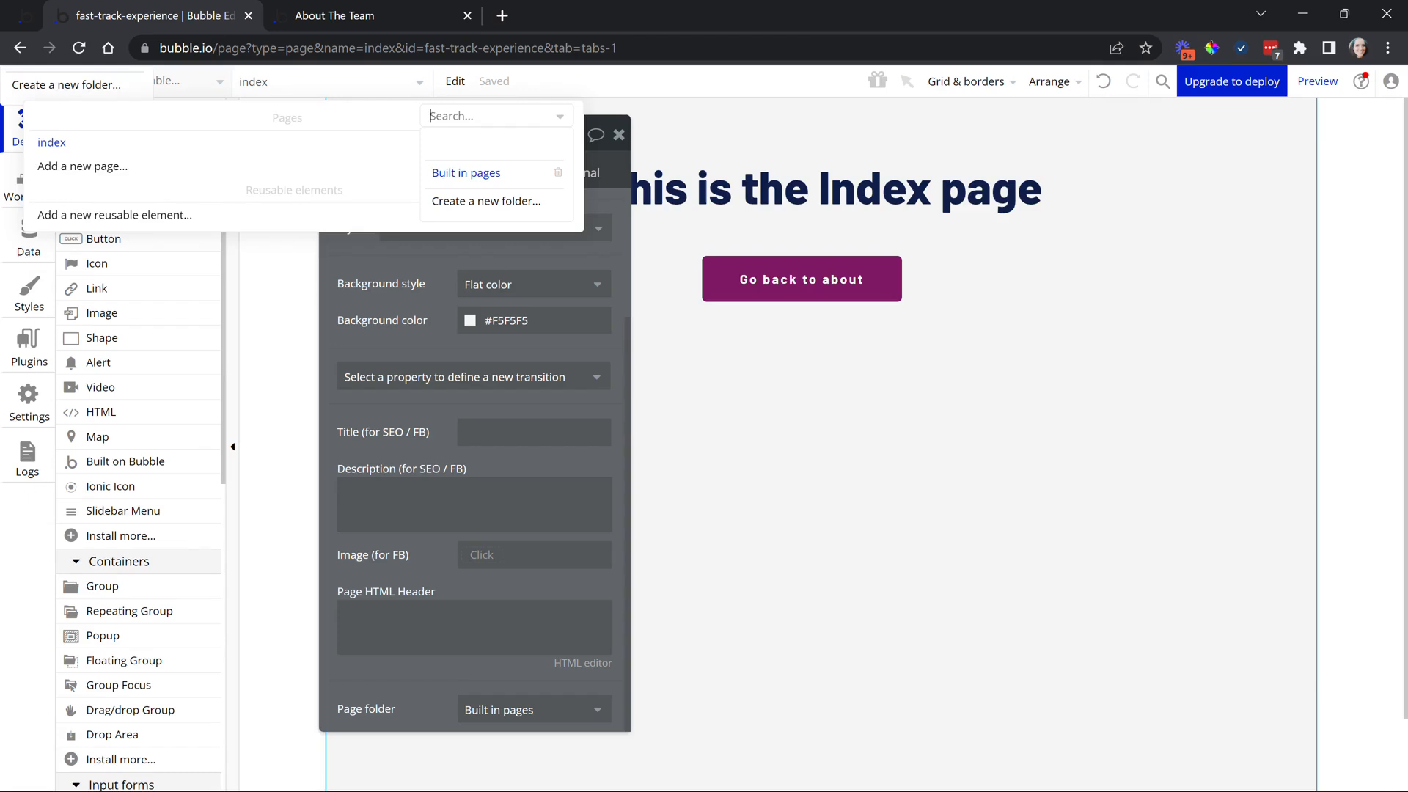
pyautogui.click(448, 155)
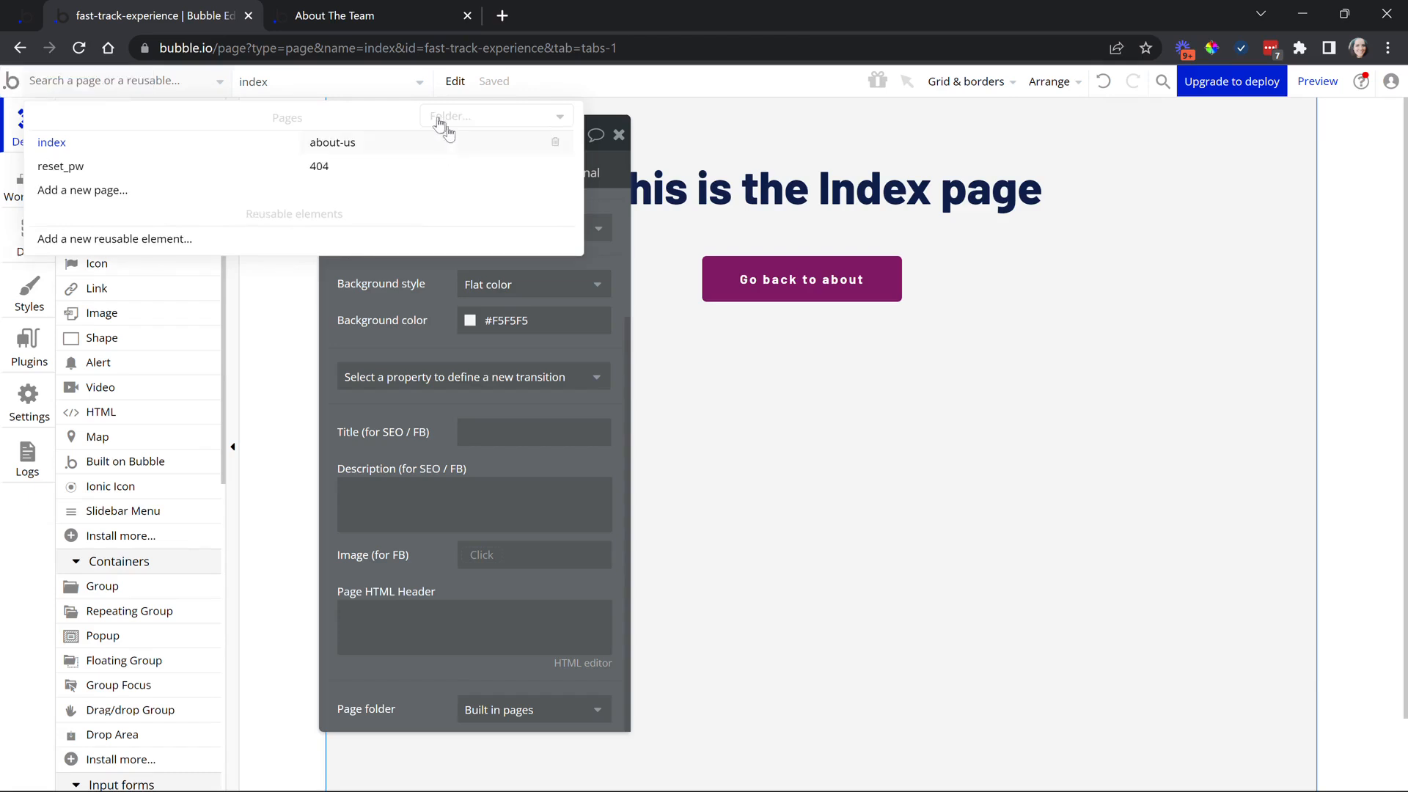
pyautogui.click(443, 121)
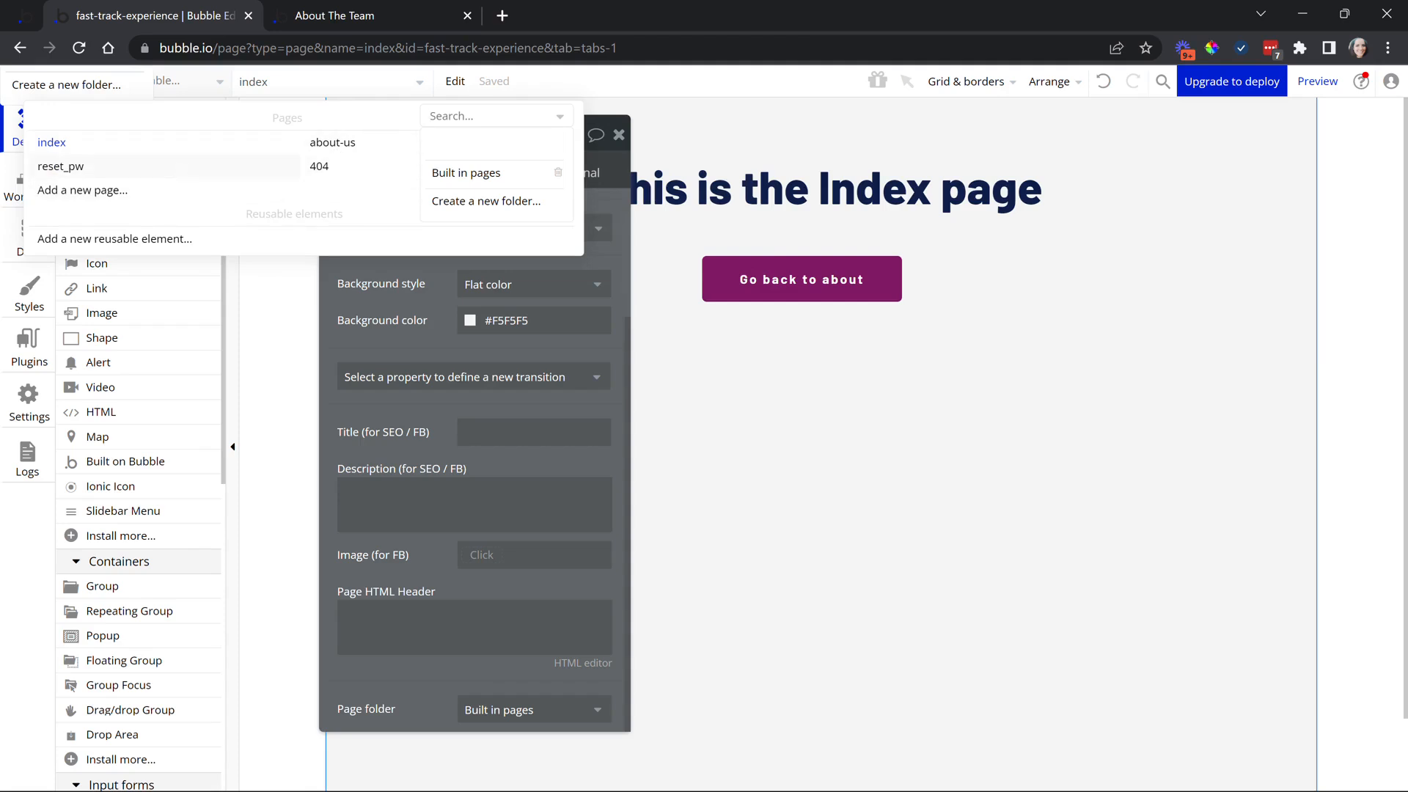
# Move the reset_pw page into the Built in pages folder
pyautogui.click(168, 167)
pyautogui.doubleClick(280, 294)
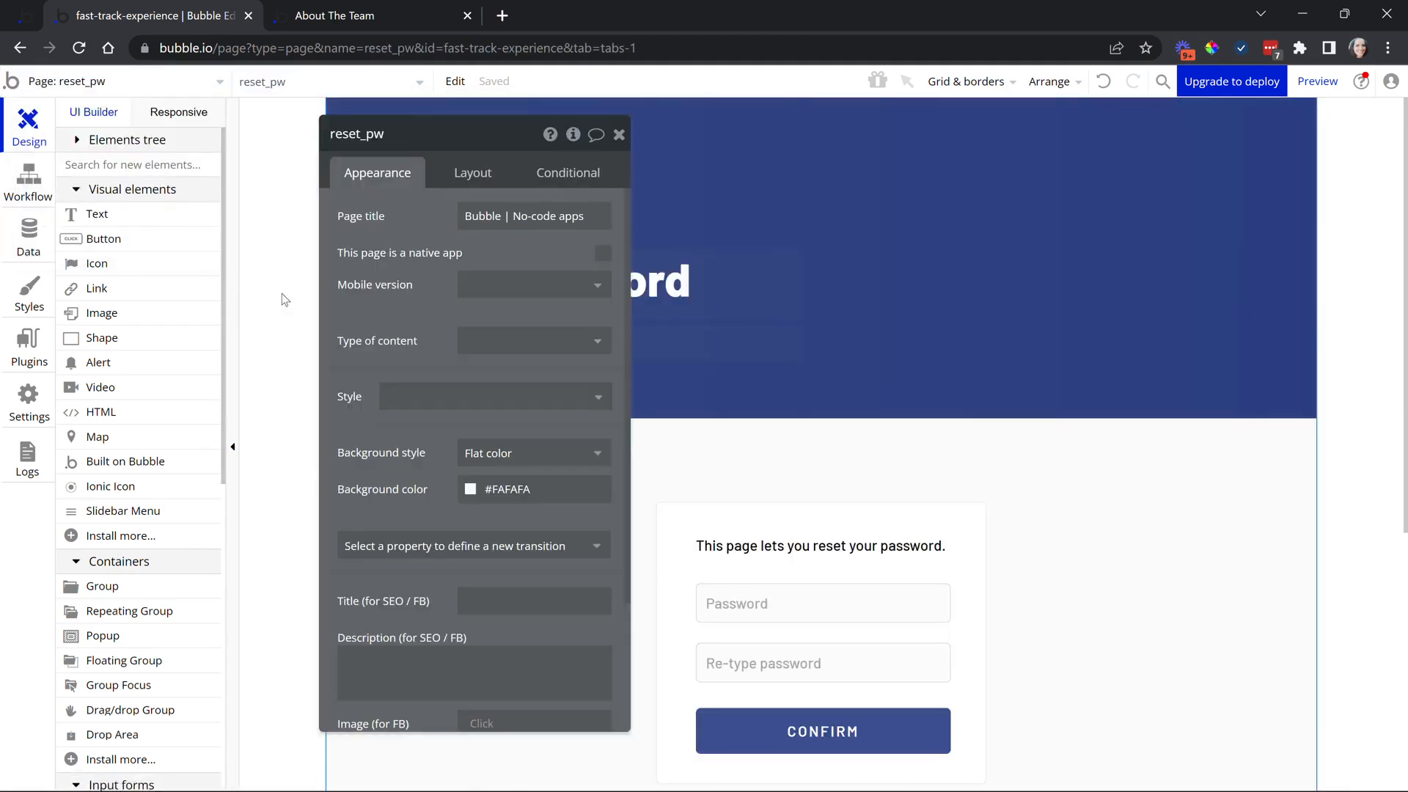
pyautogui.scroll(-3, 527, 450)
pyautogui.click(498, 678)
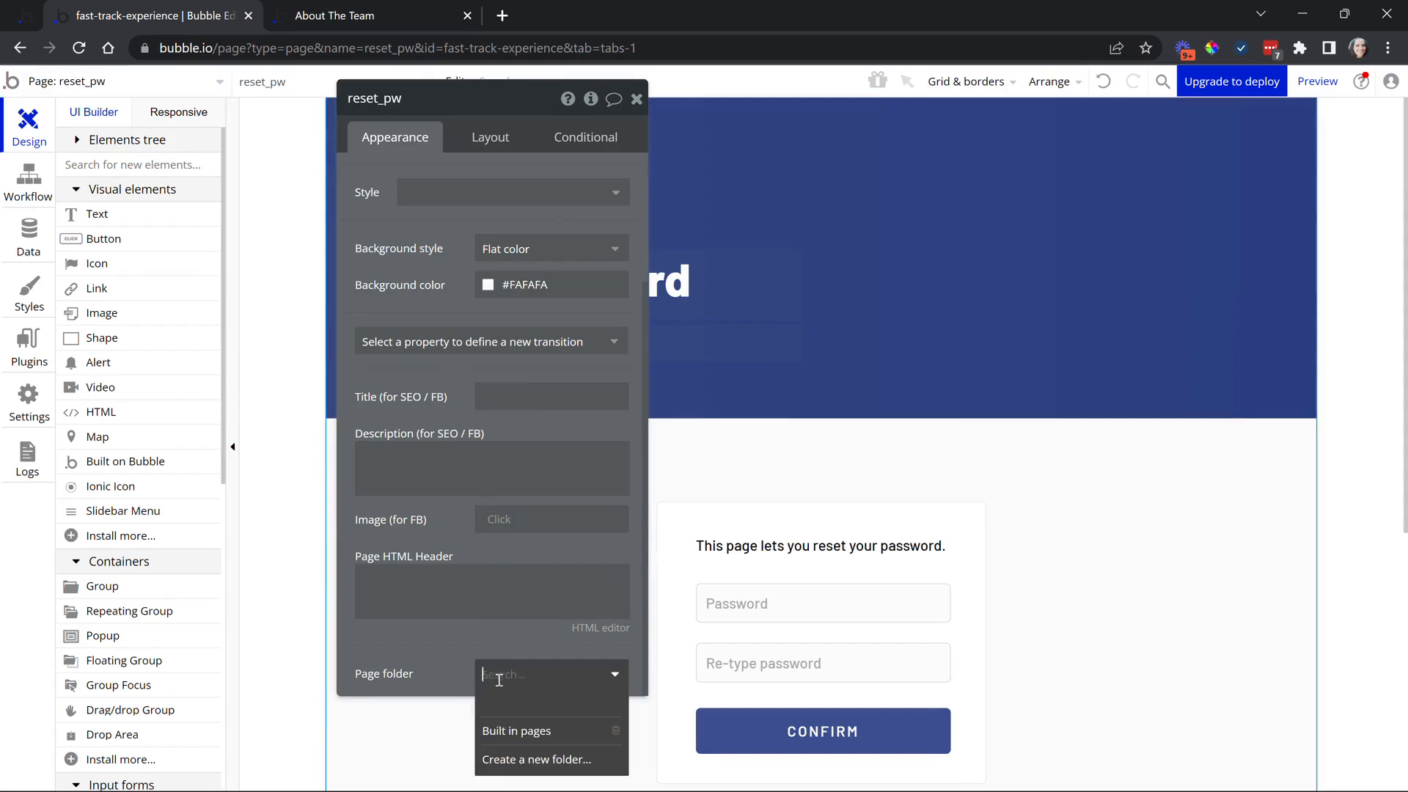
pyautogui.click(503, 730)
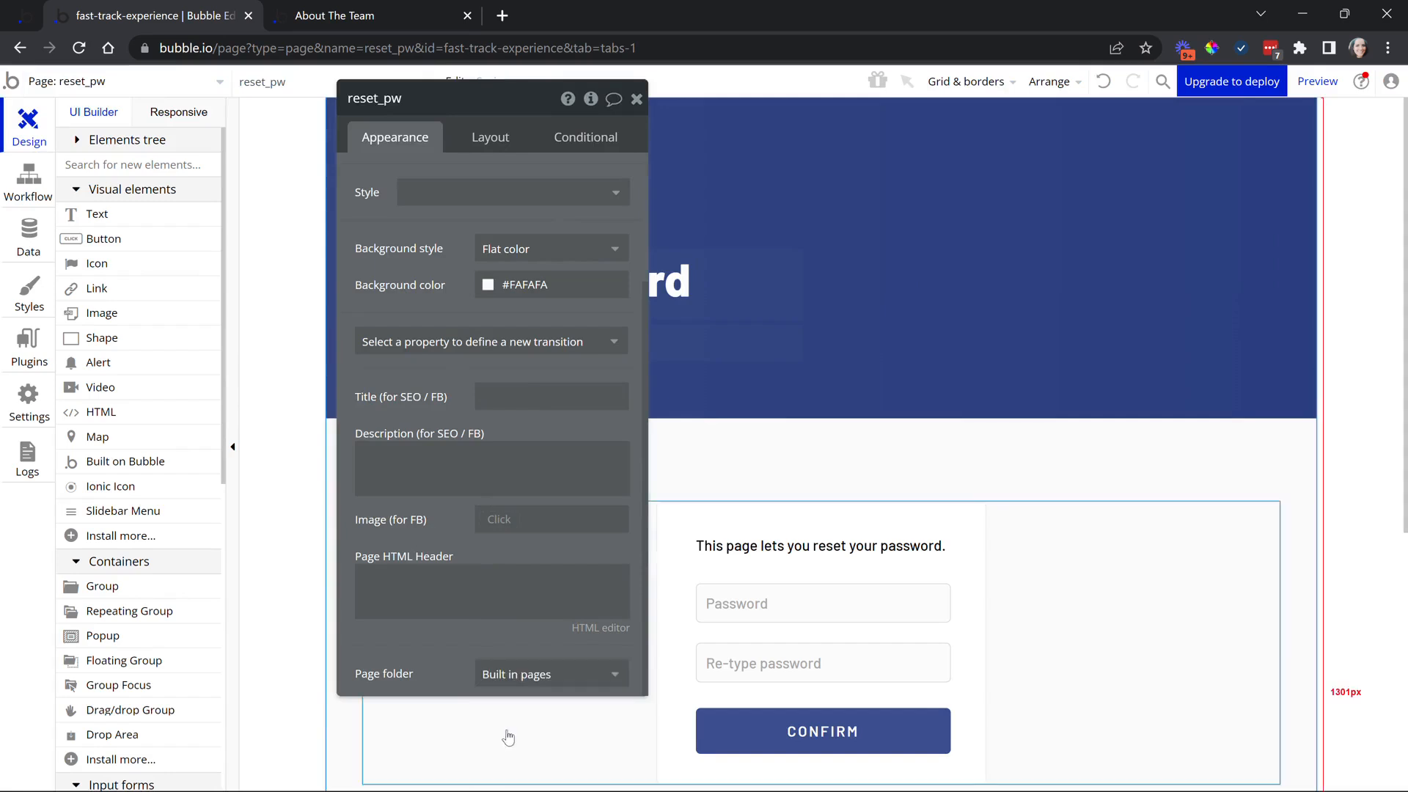
# Move the 404 page into the Built in pages folder as well
pyautogui.click(141, 91)
pyautogui.click(314, 166)
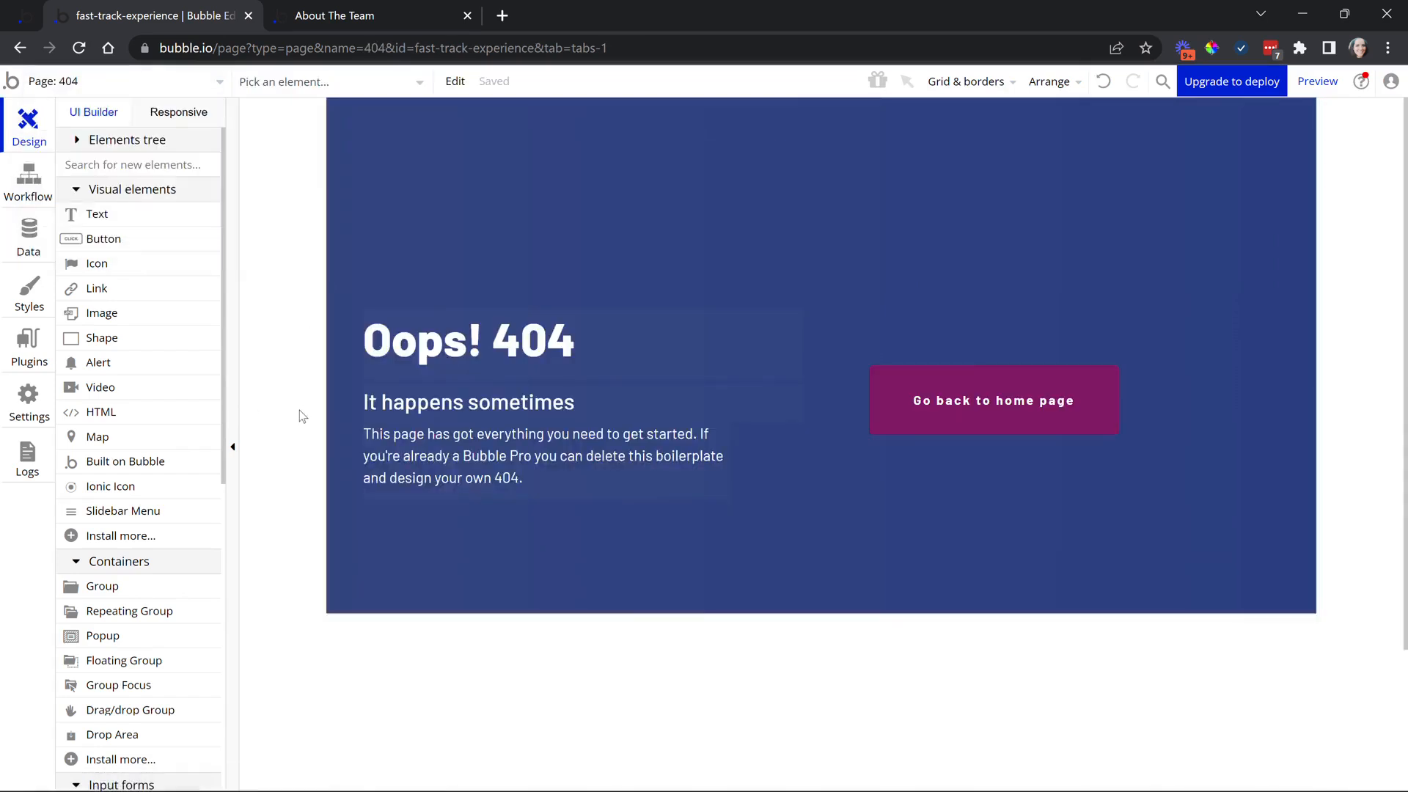
pyautogui.doubleClick(254, 309)
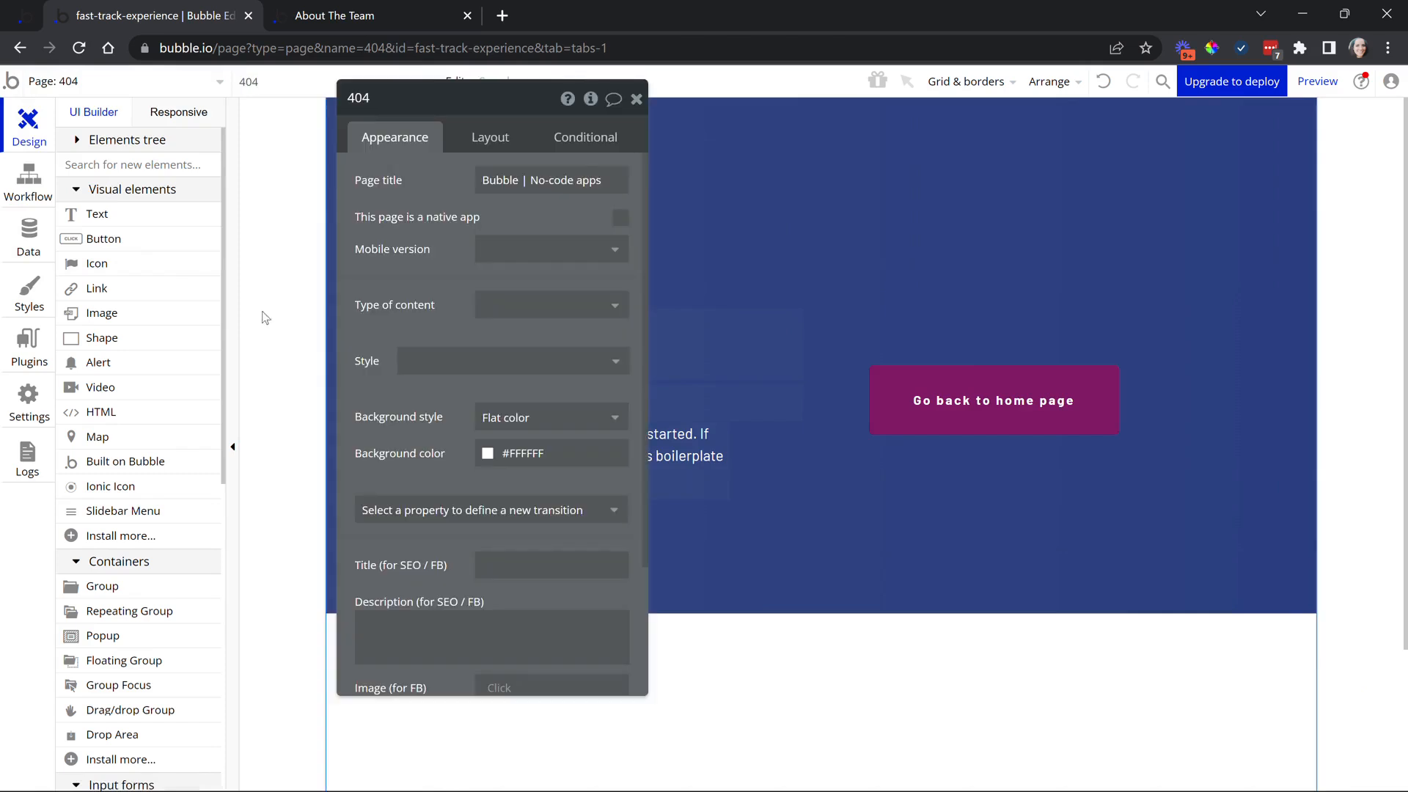
pyautogui.scroll(-3, 426, 638)
pyautogui.click(491, 673)
pyautogui.click(514, 729)
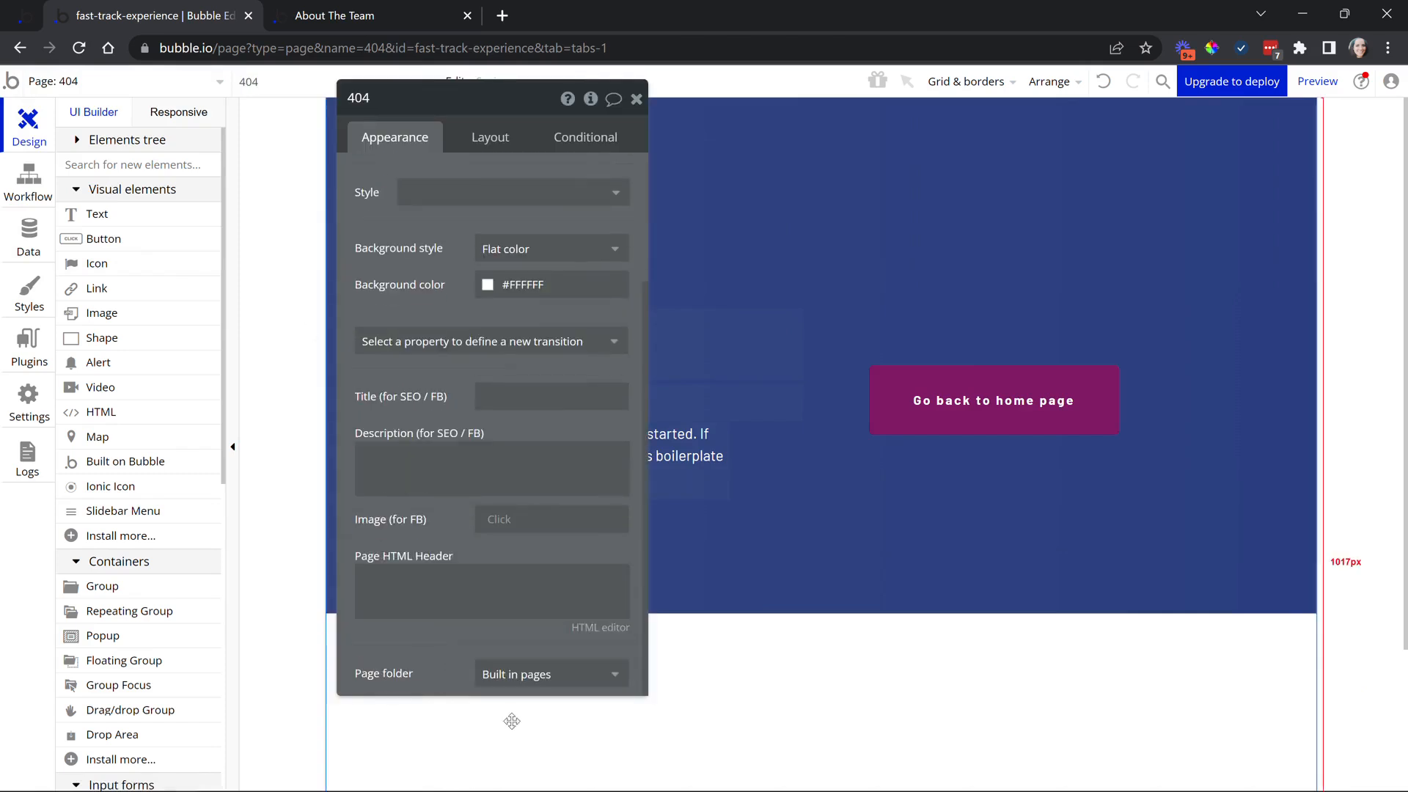
# Filter the page list by Built in pages to confirm which pages it holds
pyautogui.click(209, 85)
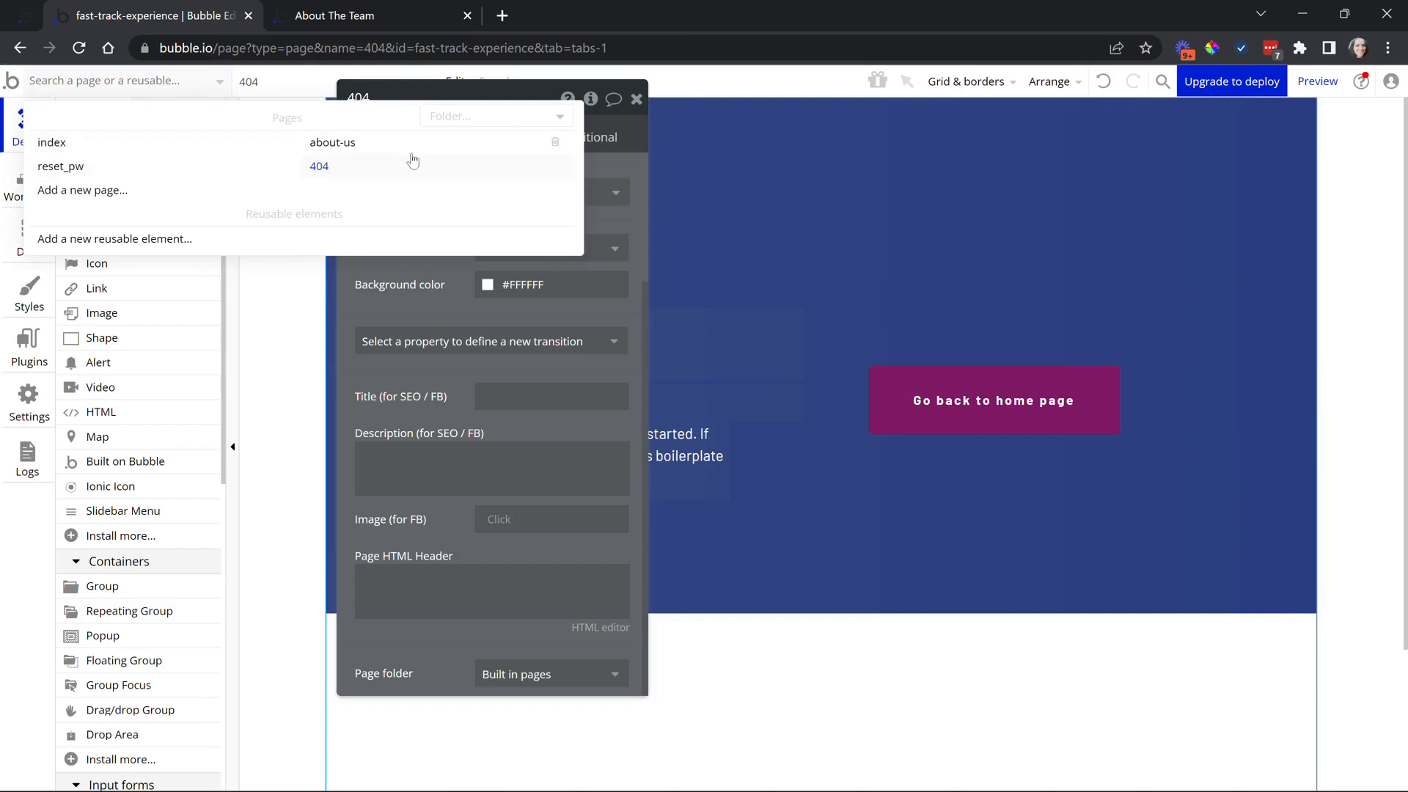
pyautogui.click(438, 121)
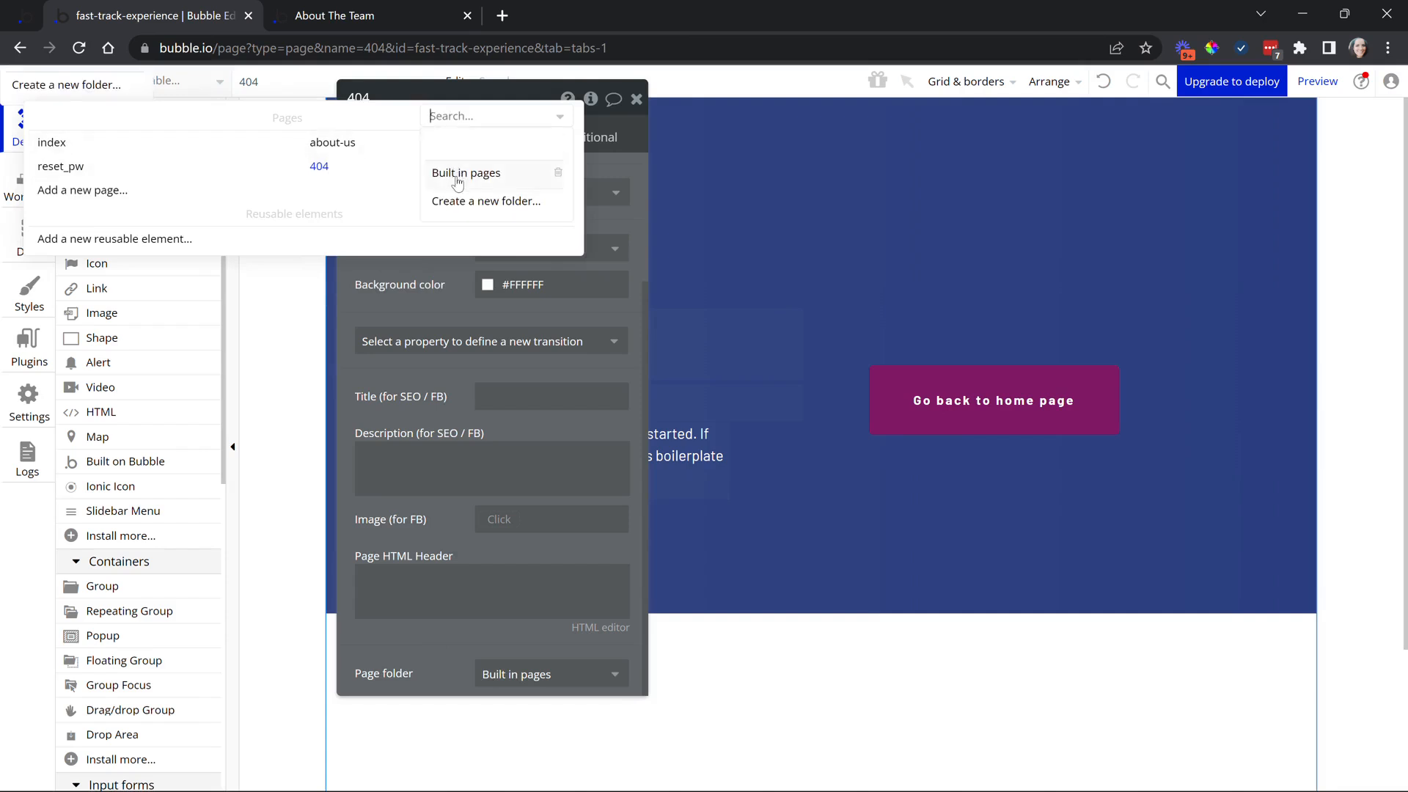
pyautogui.click(457, 174)
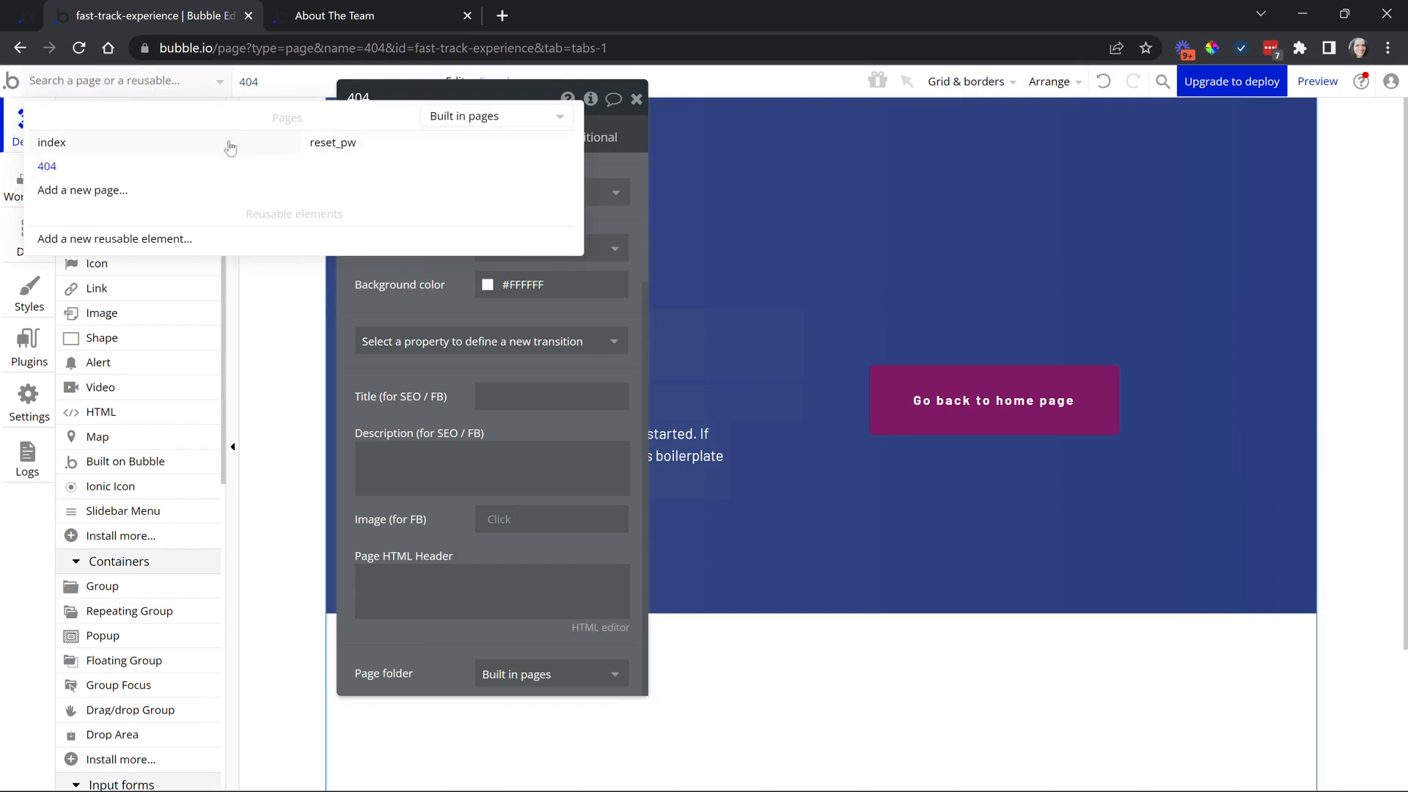
pyautogui.click(433, 123)
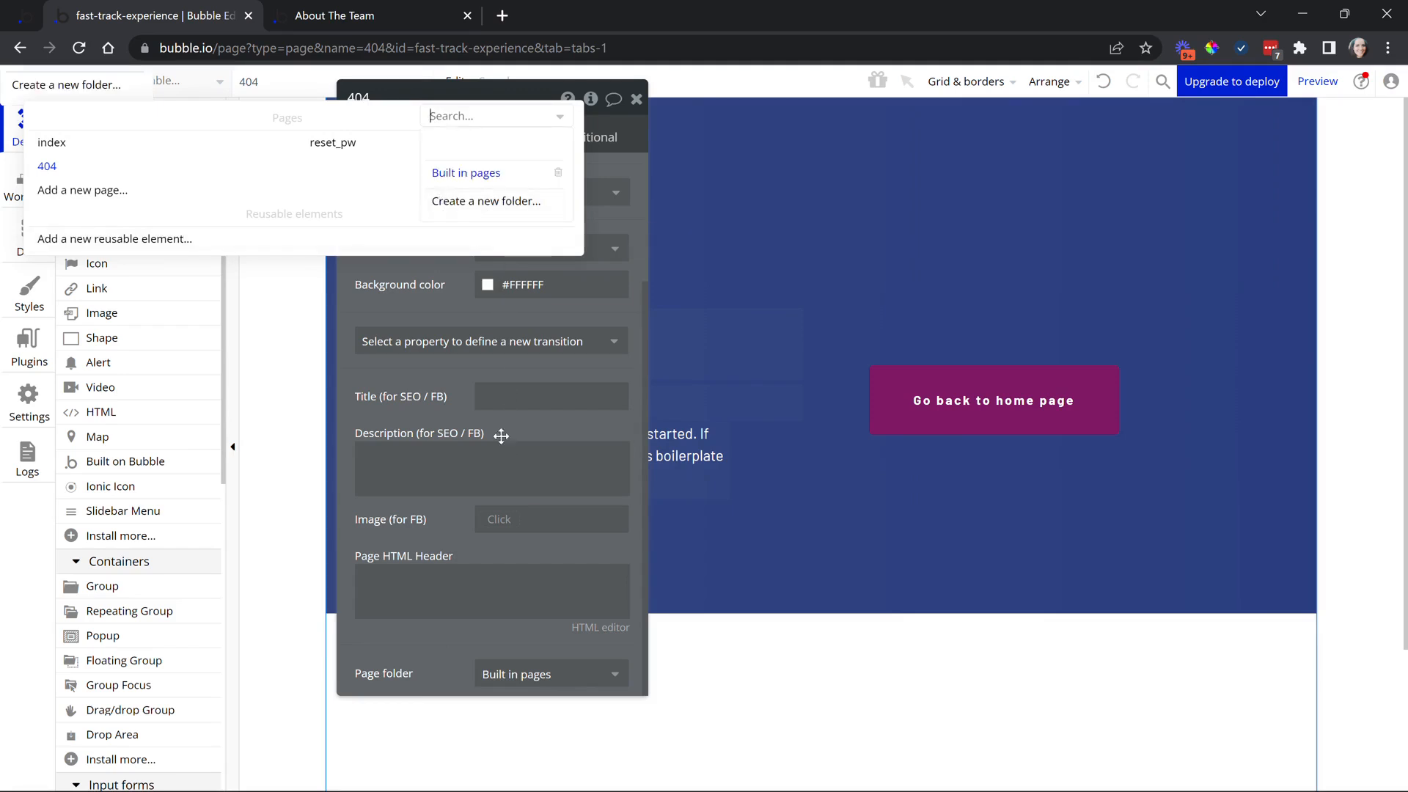
pyautogui.click(547, 674)
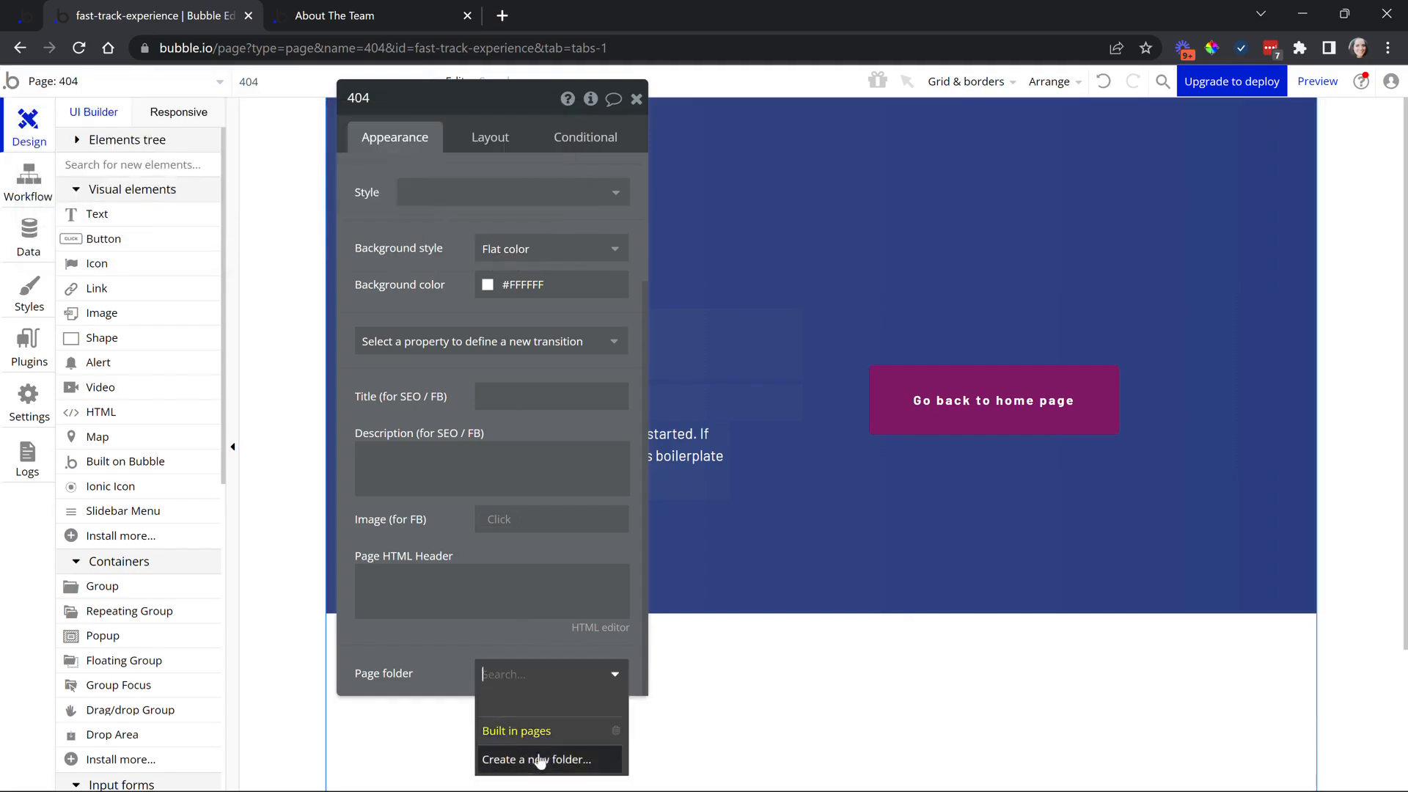
# Create a 'Custom pages' folder and assign the 404 page to it
pyautogui.click(547, 759)
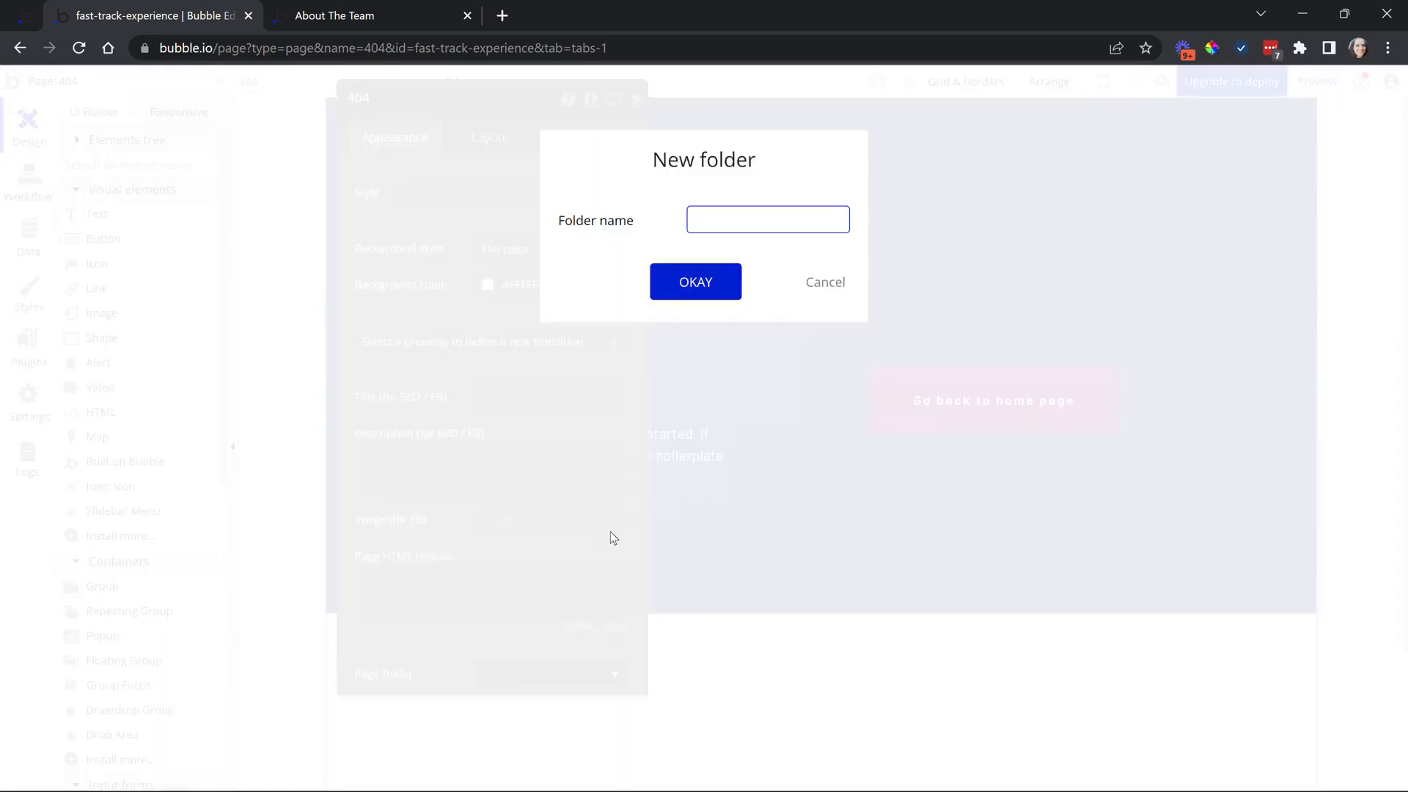
pyautogui.write('Custom pages')
pyautogui.click(729, 278)
pyautogui.click(180, 84)
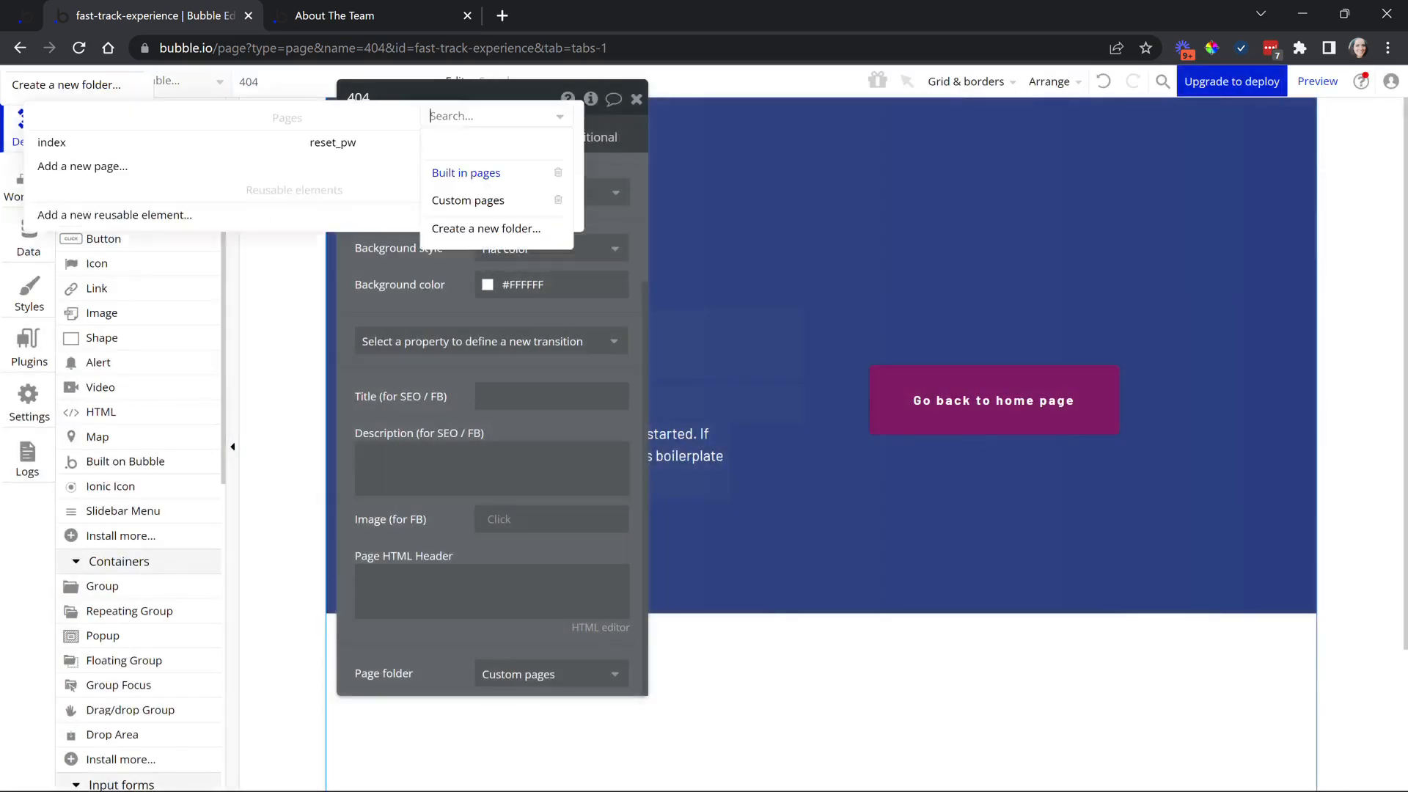
pyautogui.click(469, 205)
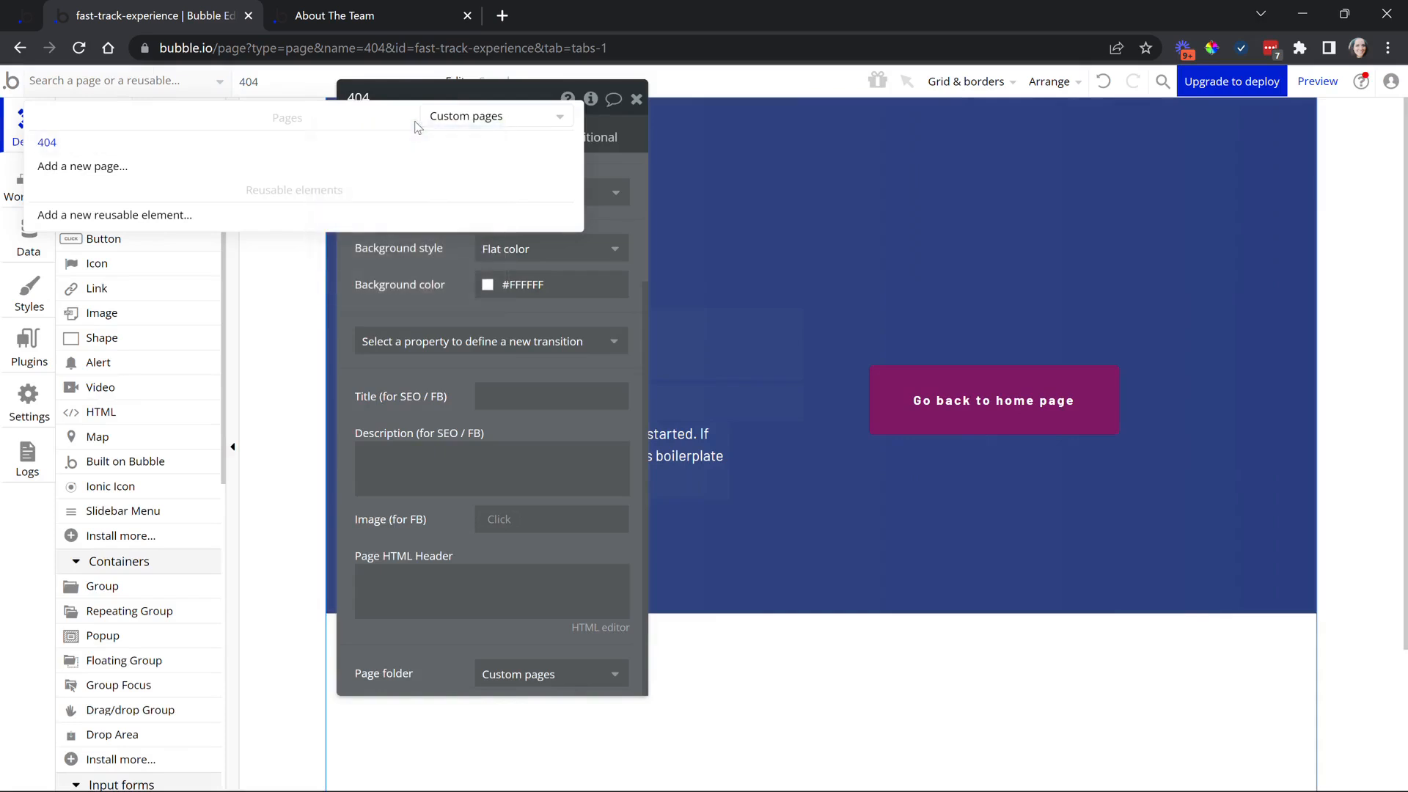
pyautogui.click(499, 673)
pyautogui.click(513, 731)
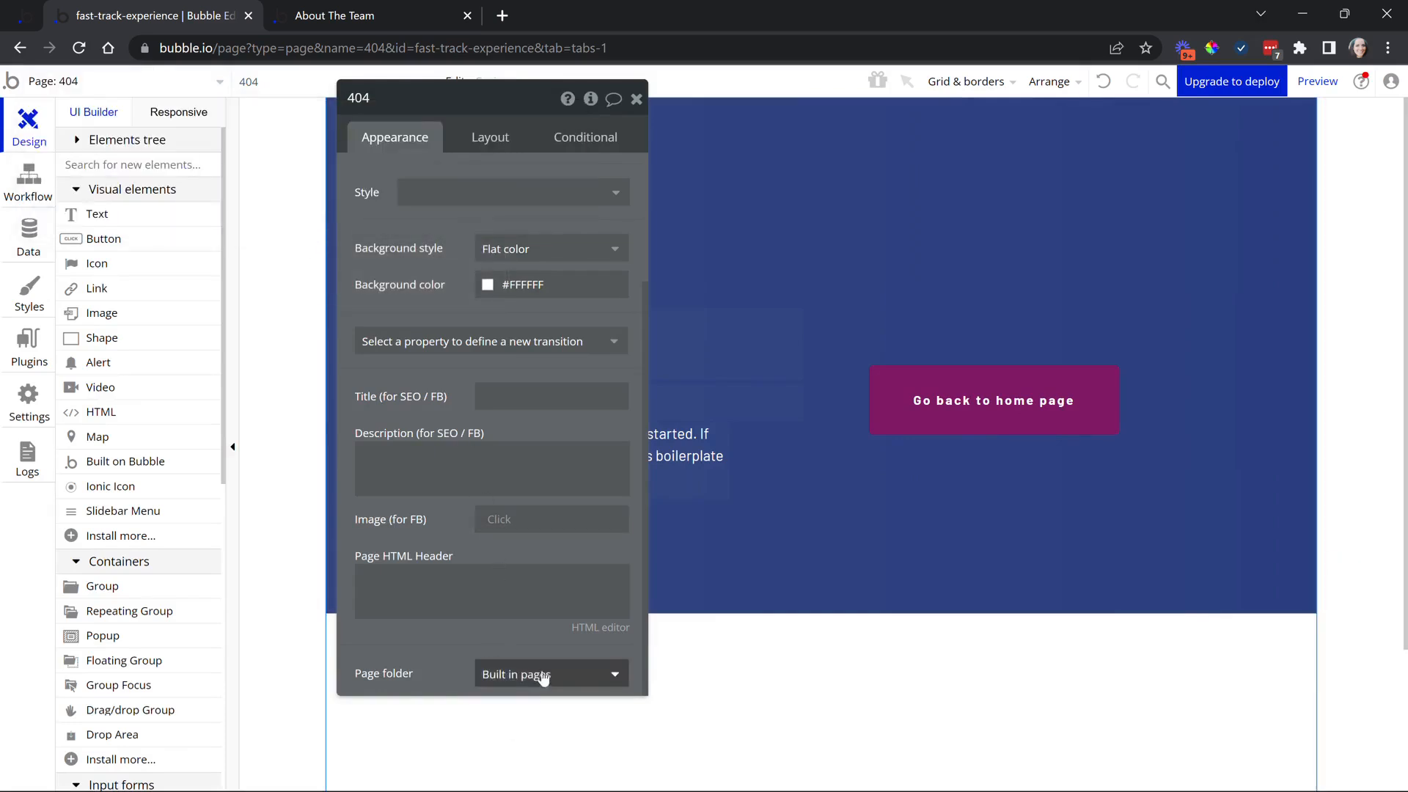
pyautogui.click(543, 673)
pyautogui.click(569, 757)
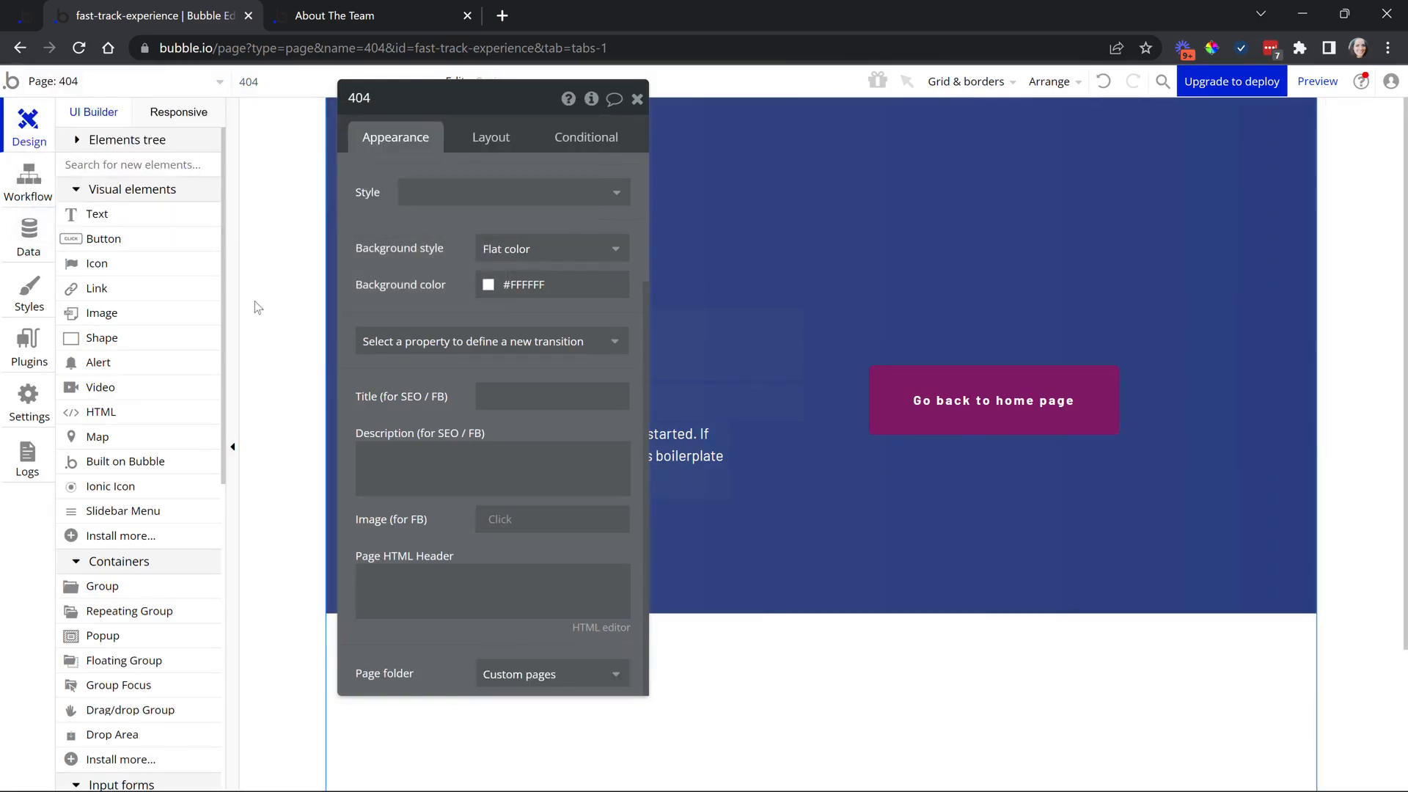
# Delete the Built in pages and Custom pages folders and clear the folder filter to list all pages
pyautogui.click(203, 89)
pyautogui.click(497, 123)
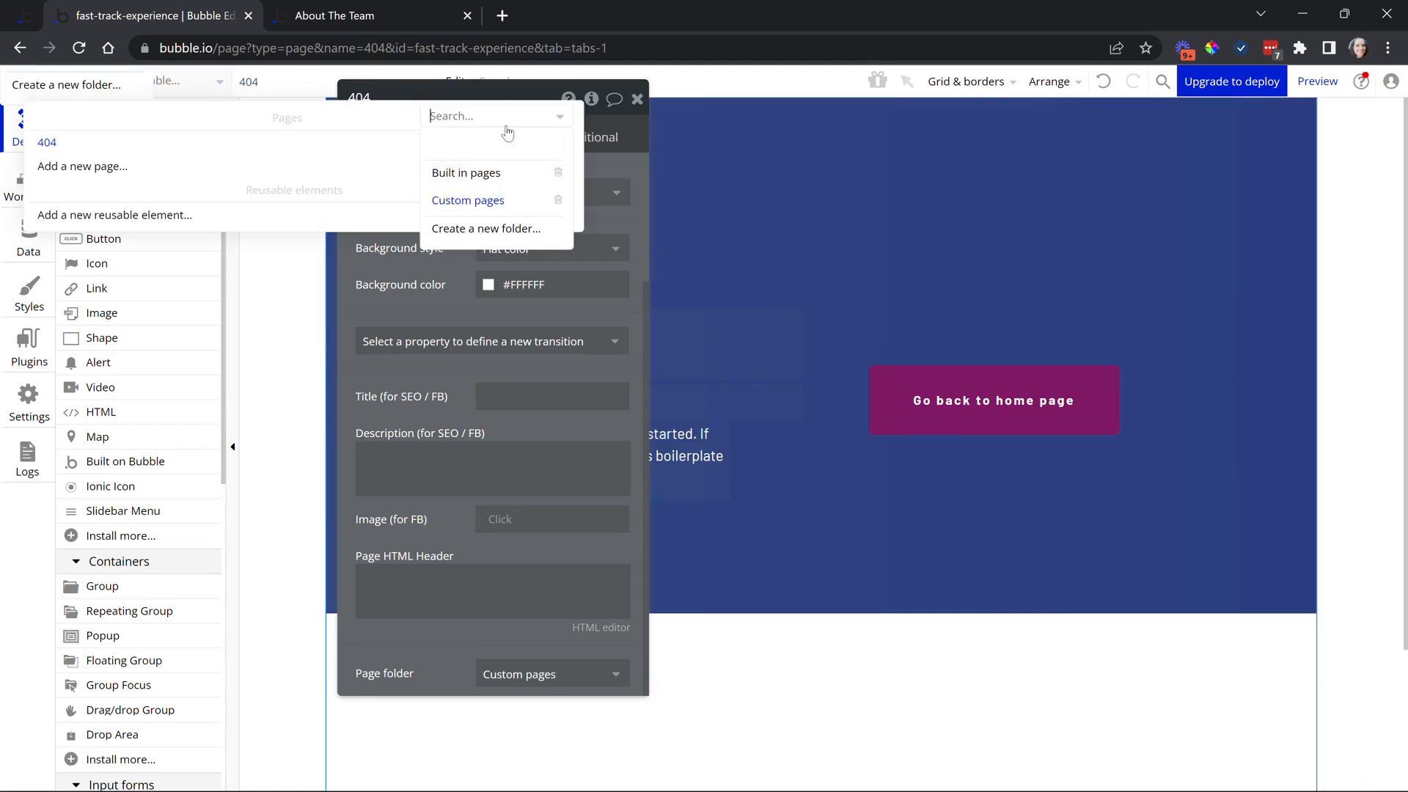
pyautogui.click(558, 176)
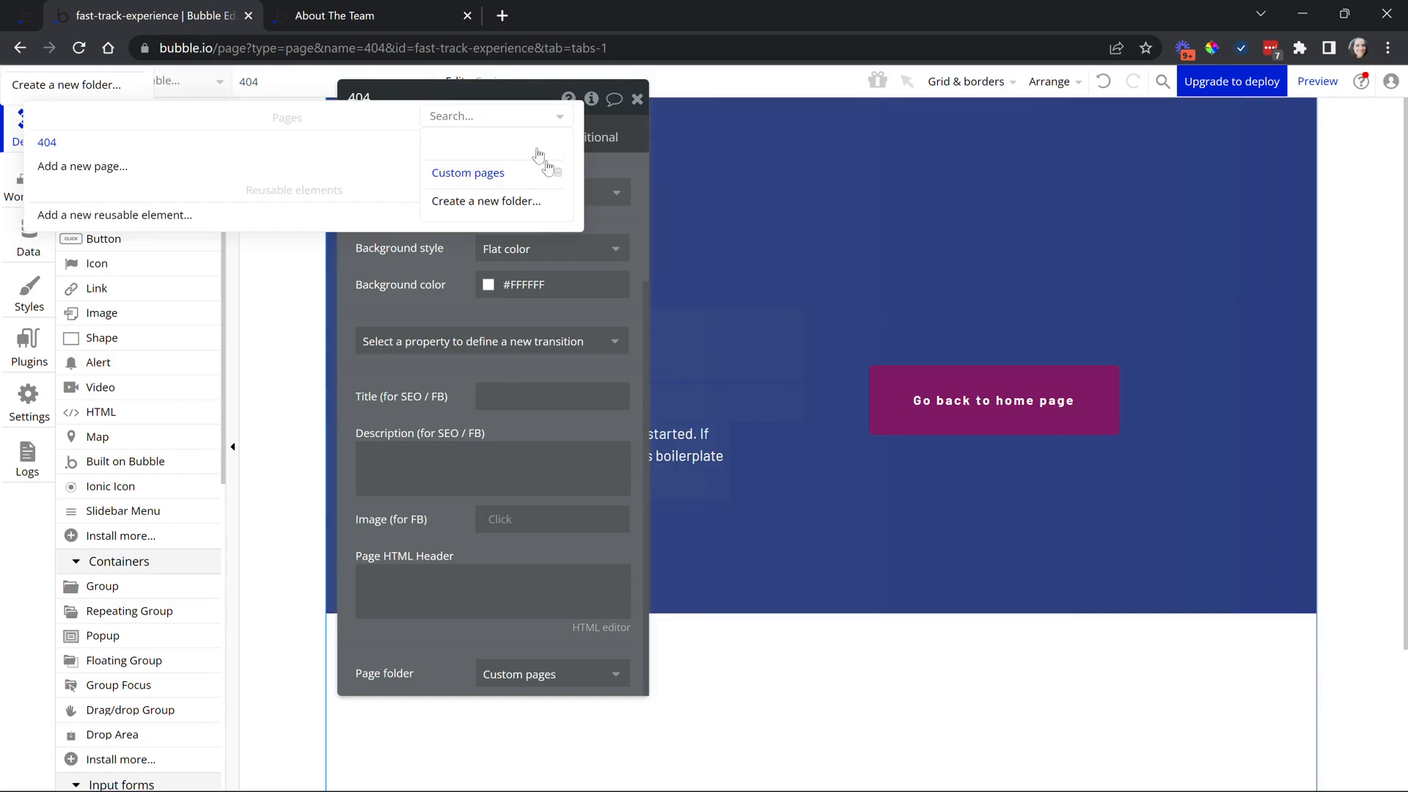
pyautogui.click(559, 175)
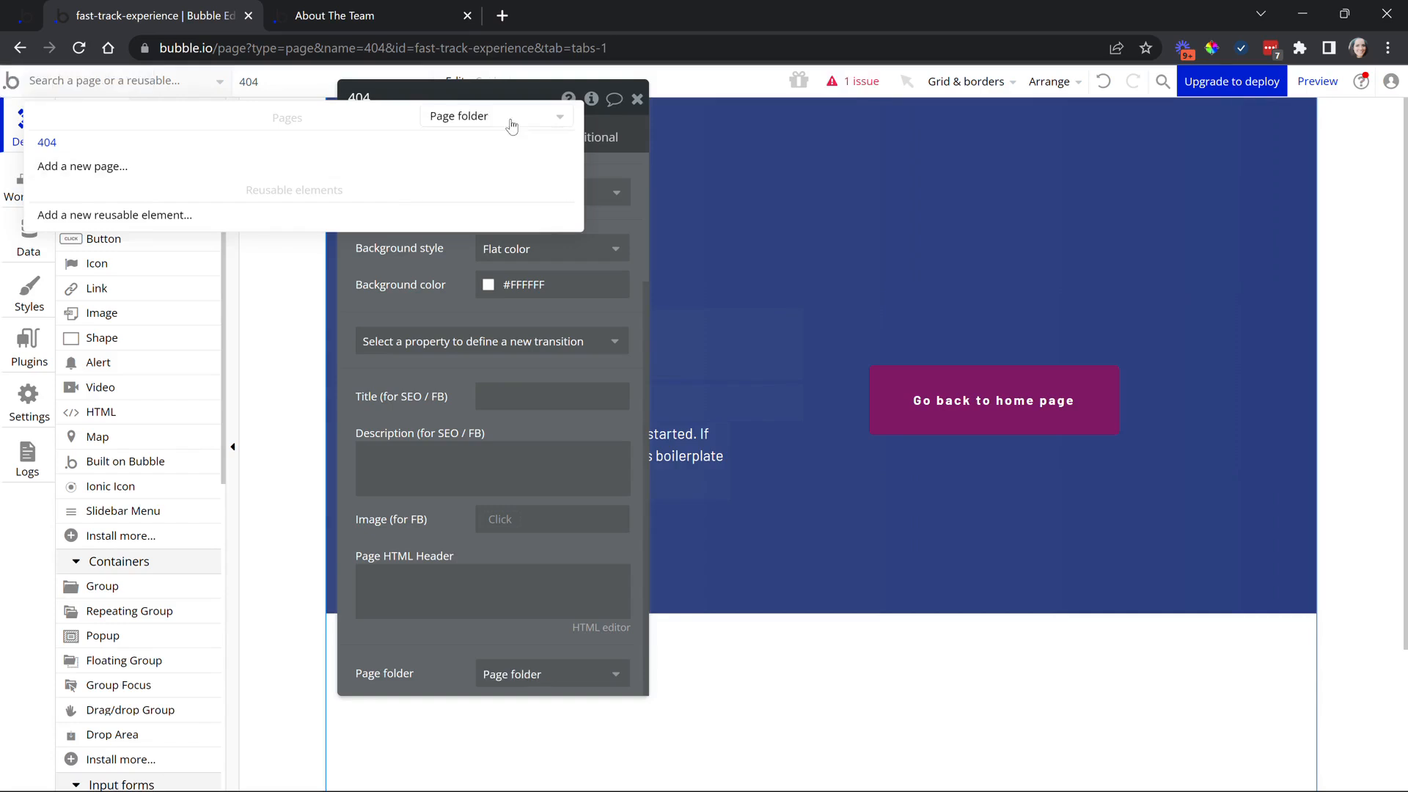
pyautogui.click(510, 127)
pyautogui.click(450, 137)
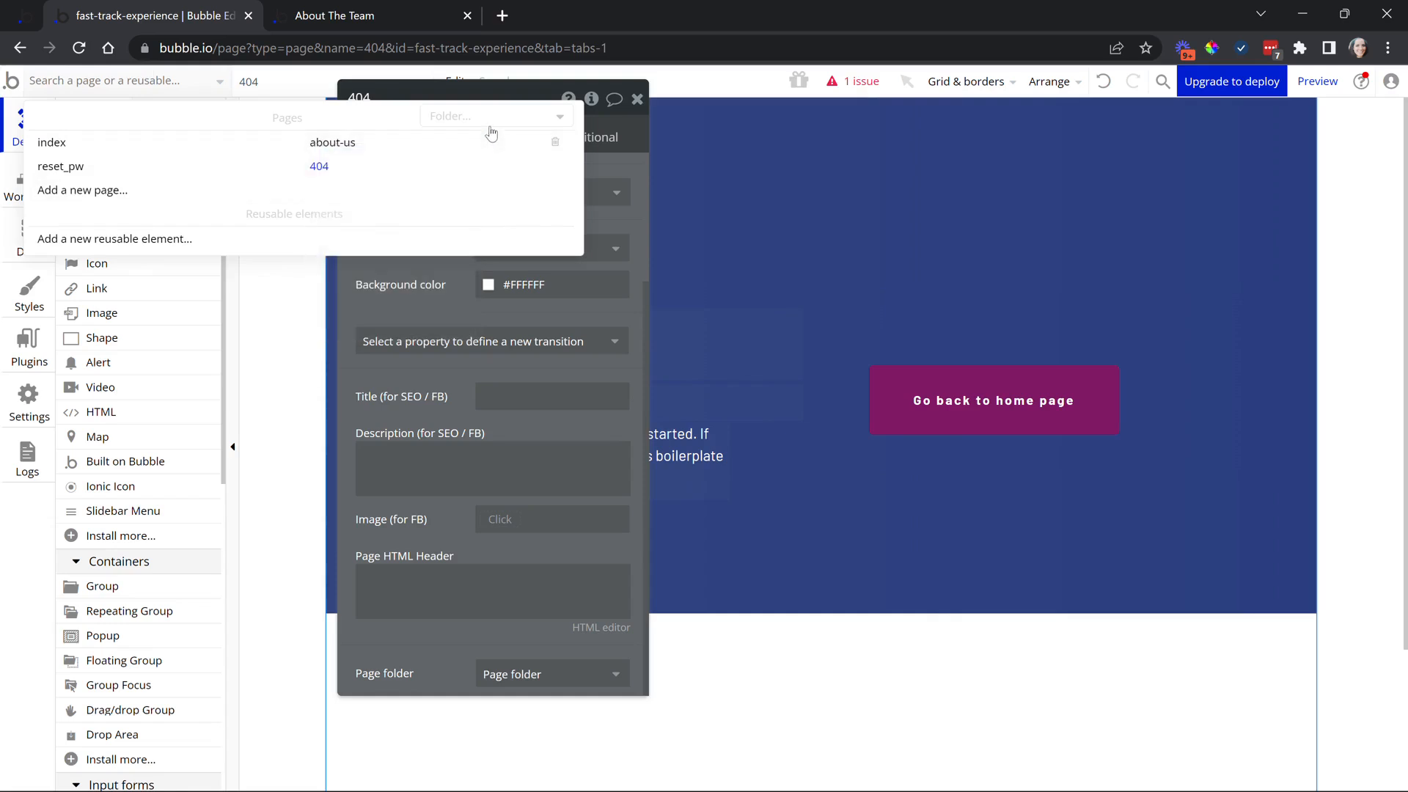
pyautogui.moveTo(206, 169)
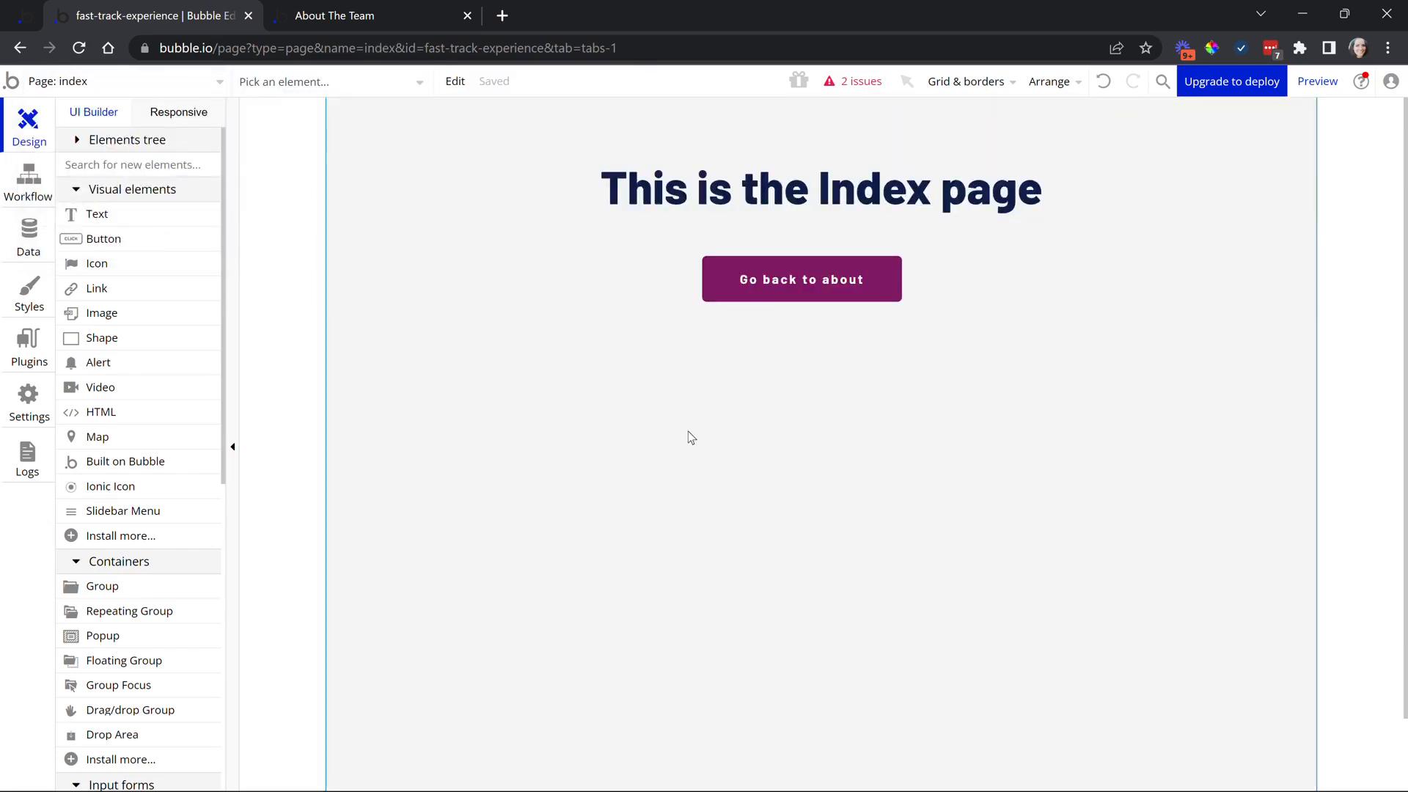
pyautogui.click(12, 189)
pyautogui.click(161, 187)
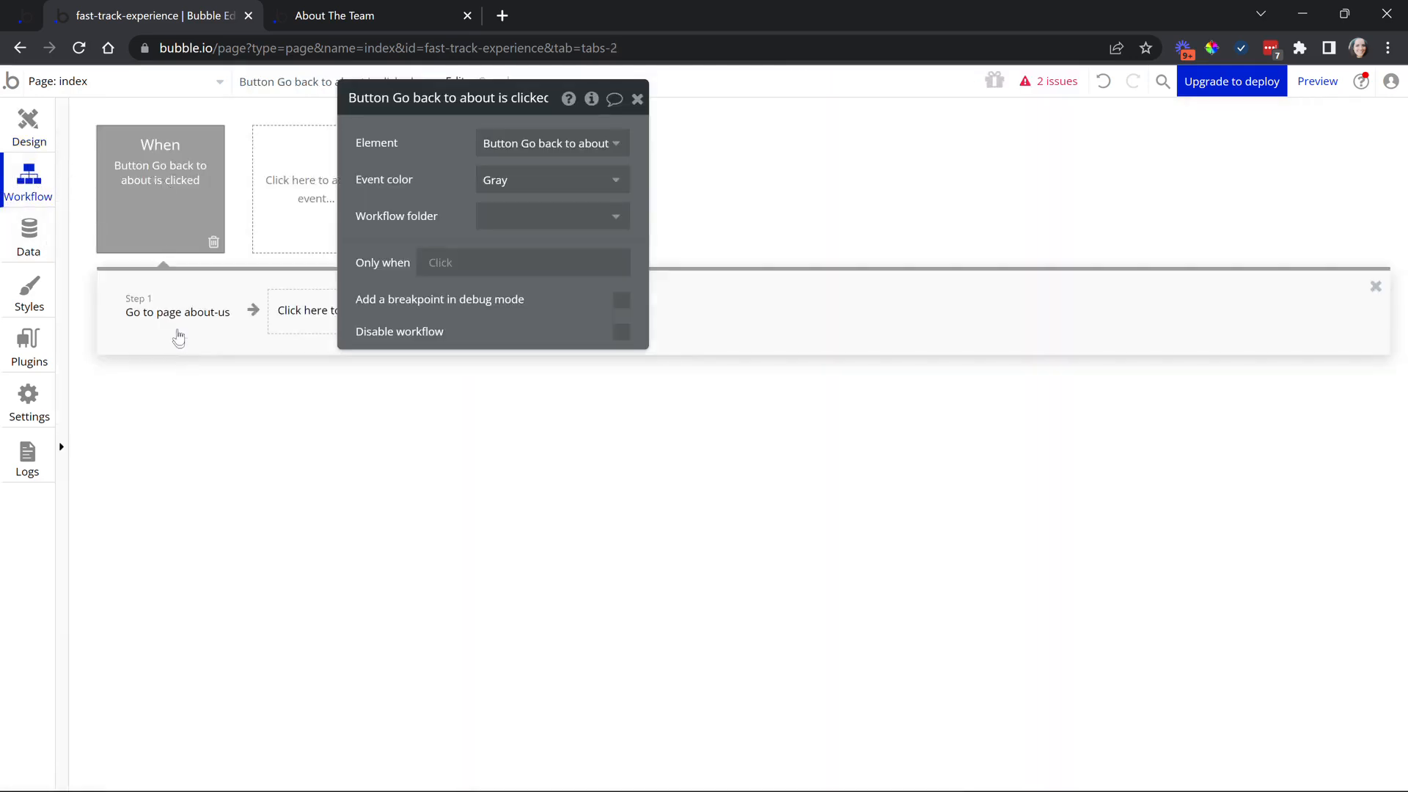
pyautogui.click(175, 330)
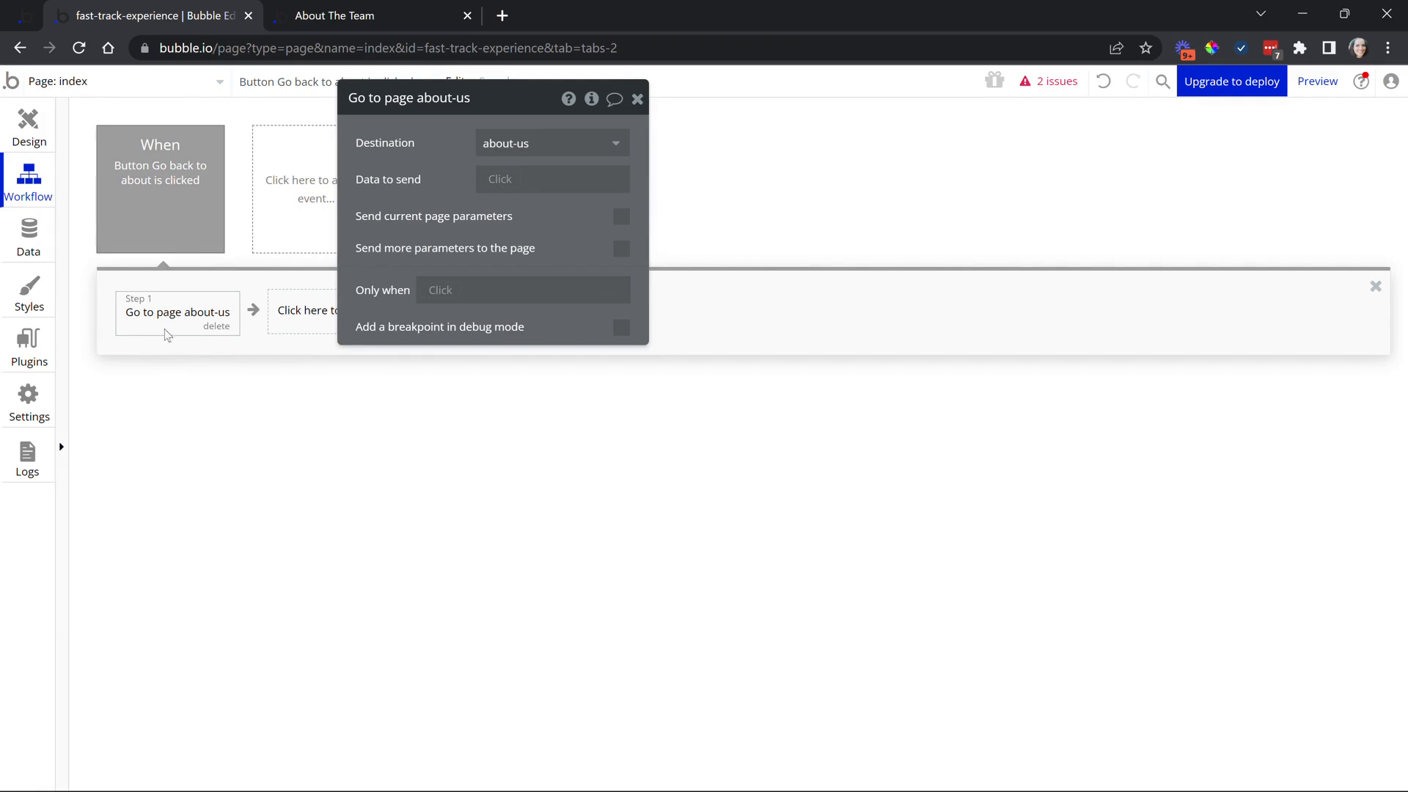
pyautogui.click(484, 147)
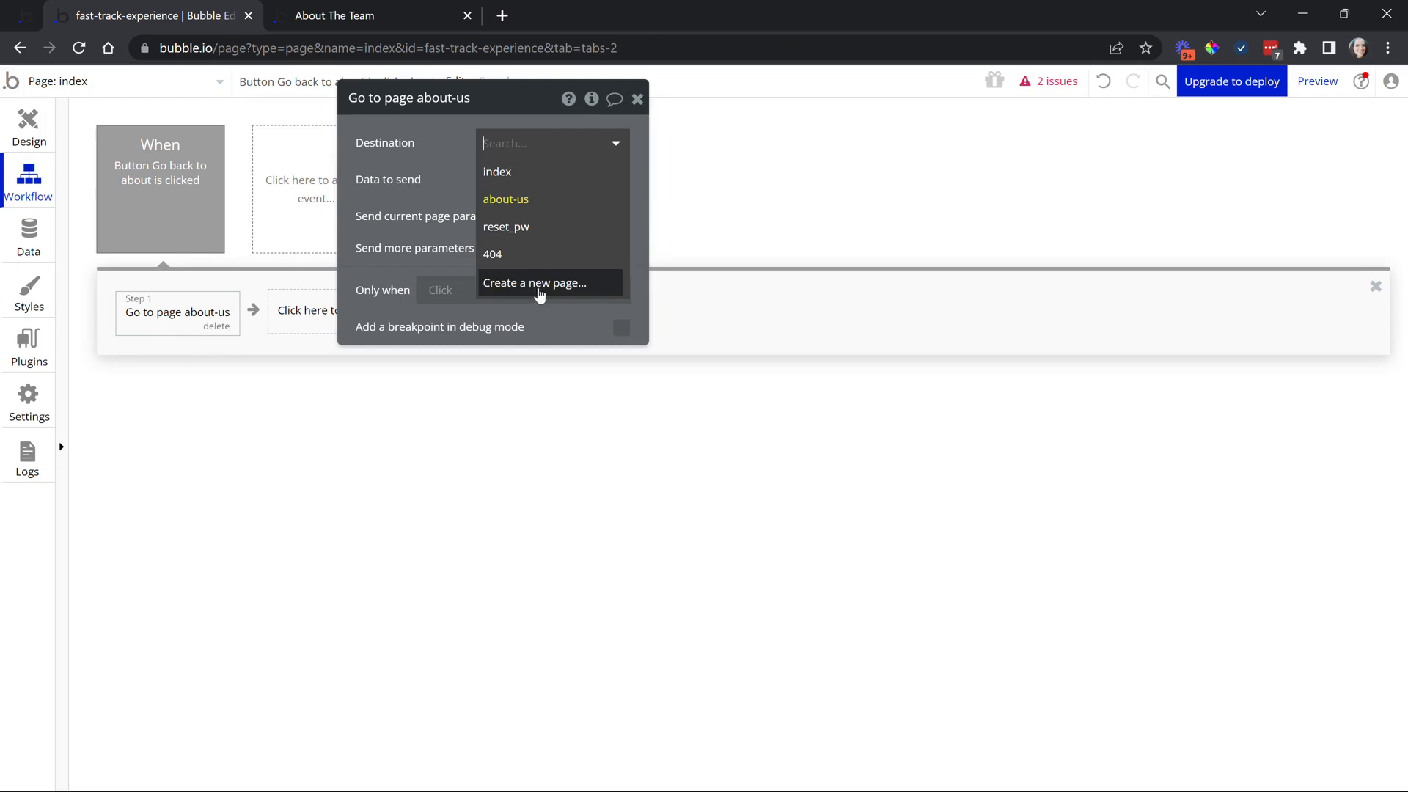
pyautogui.click(412, 153)
pyautogui.moveTo(116, 232)
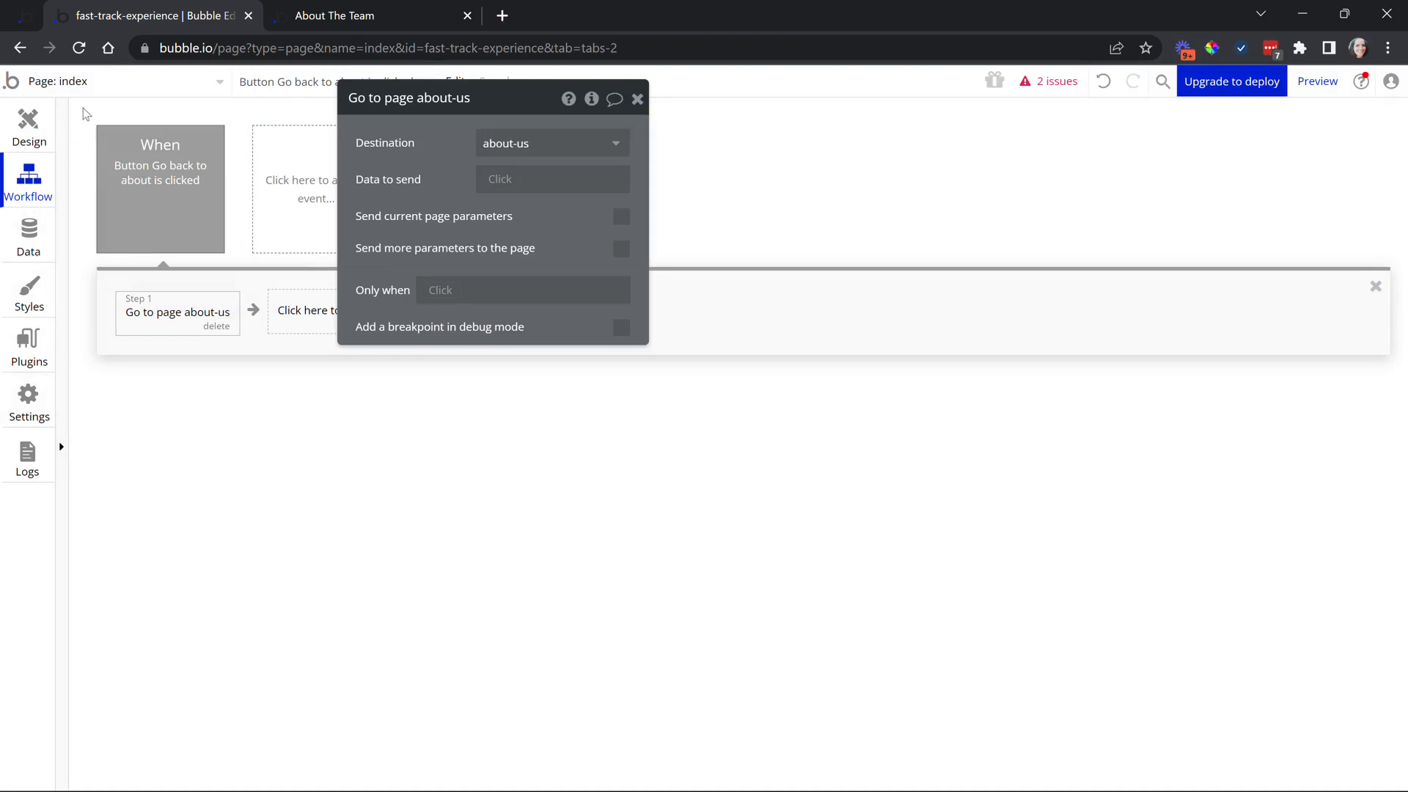
pyautogui.click(87, 81)
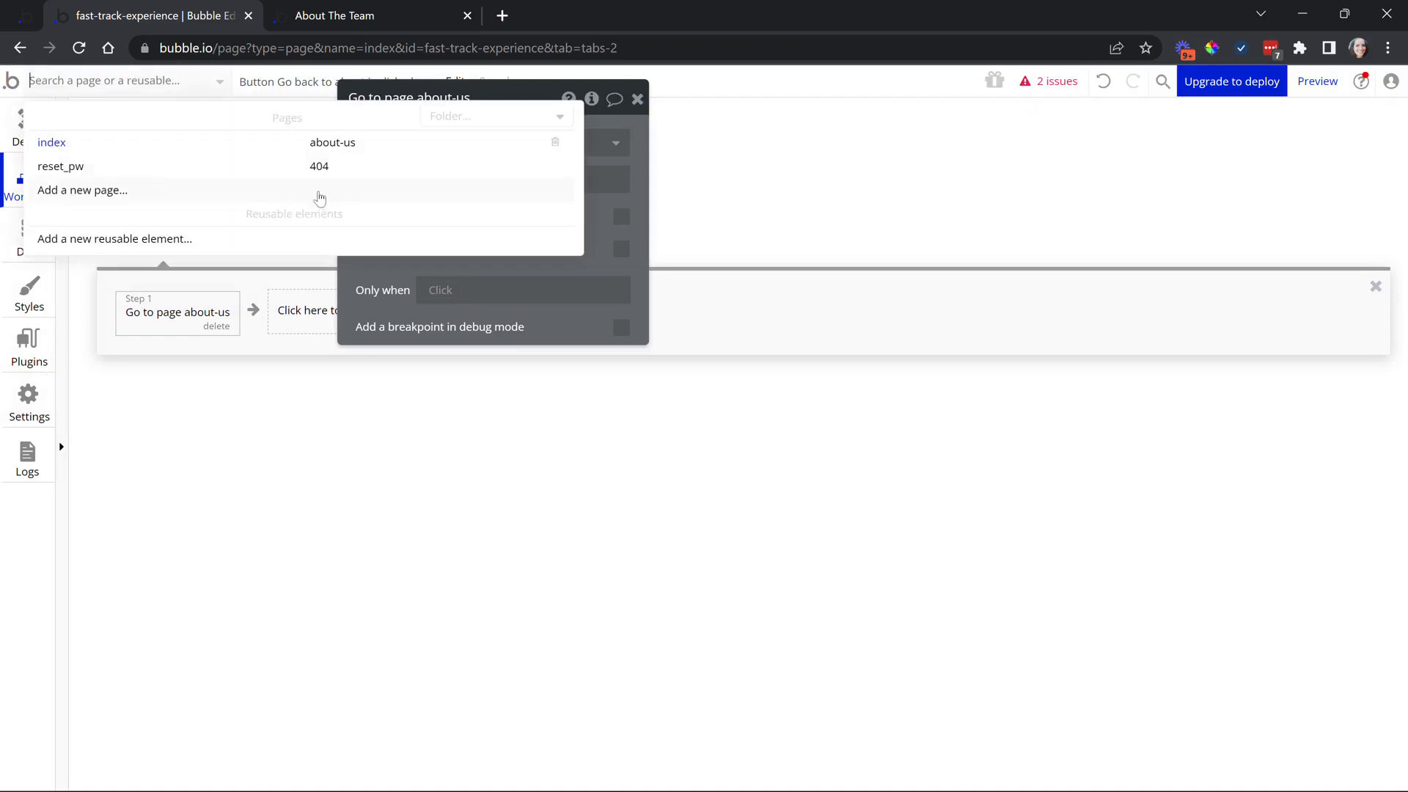
pyautogui.click(161, 419)
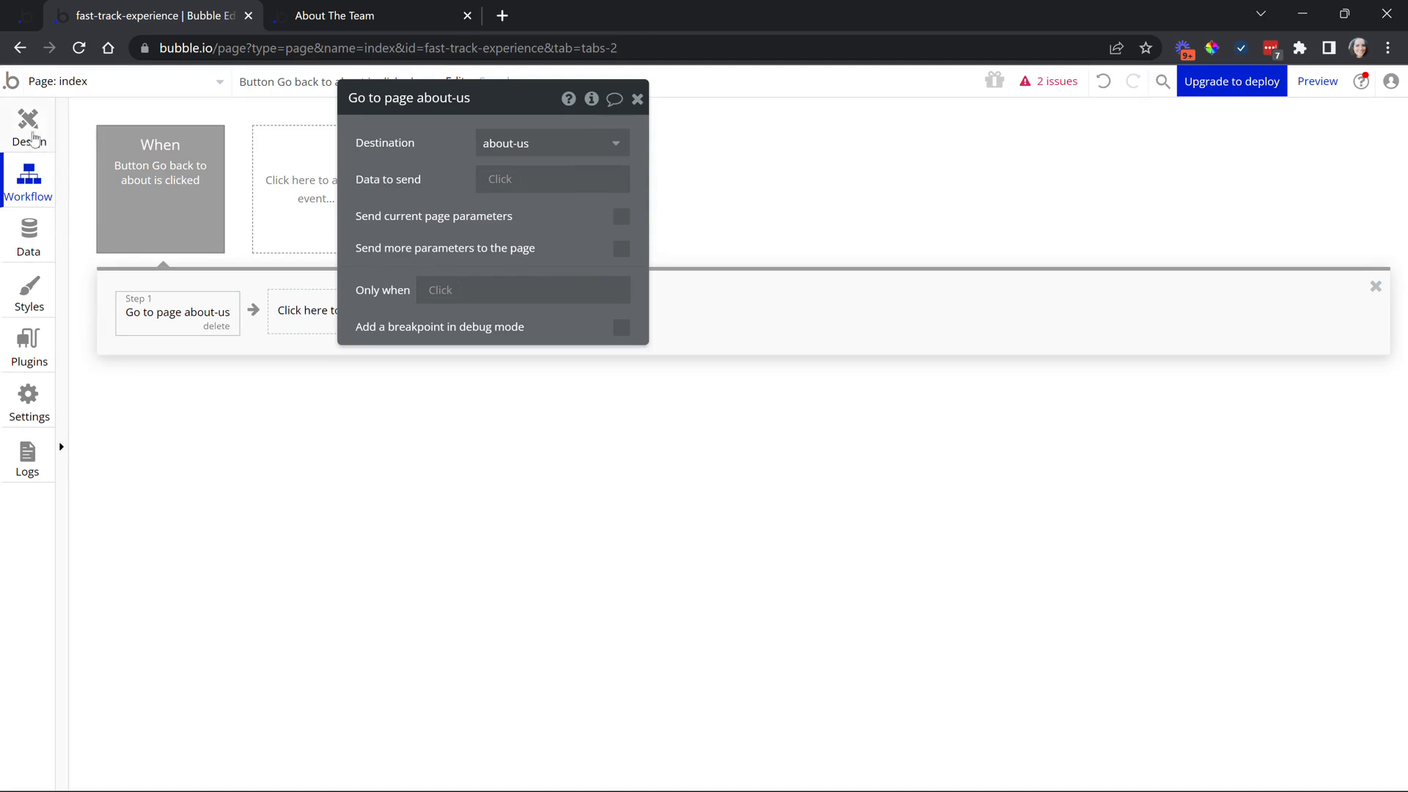
pyautogui.click(28, 144)
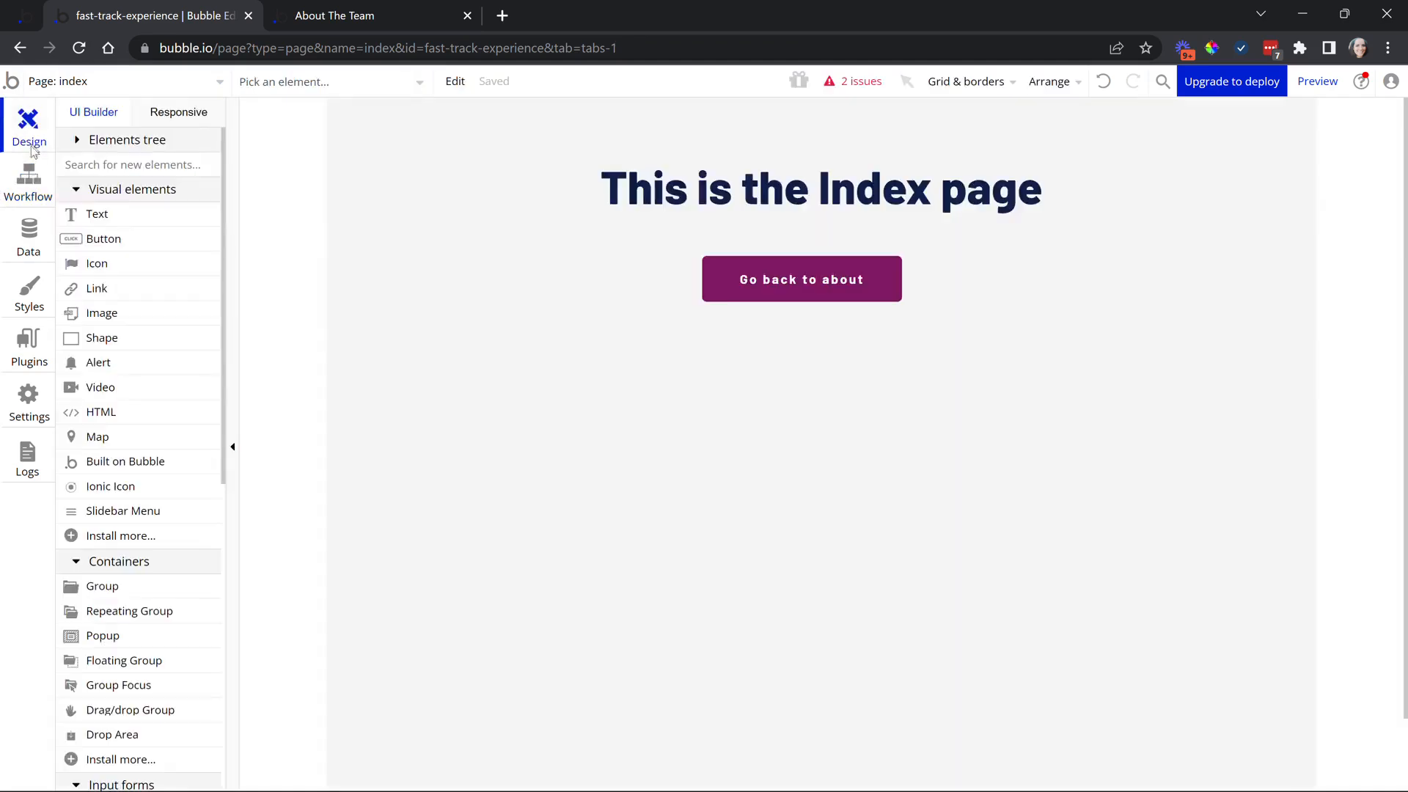
pyautogui.click(38, 178)
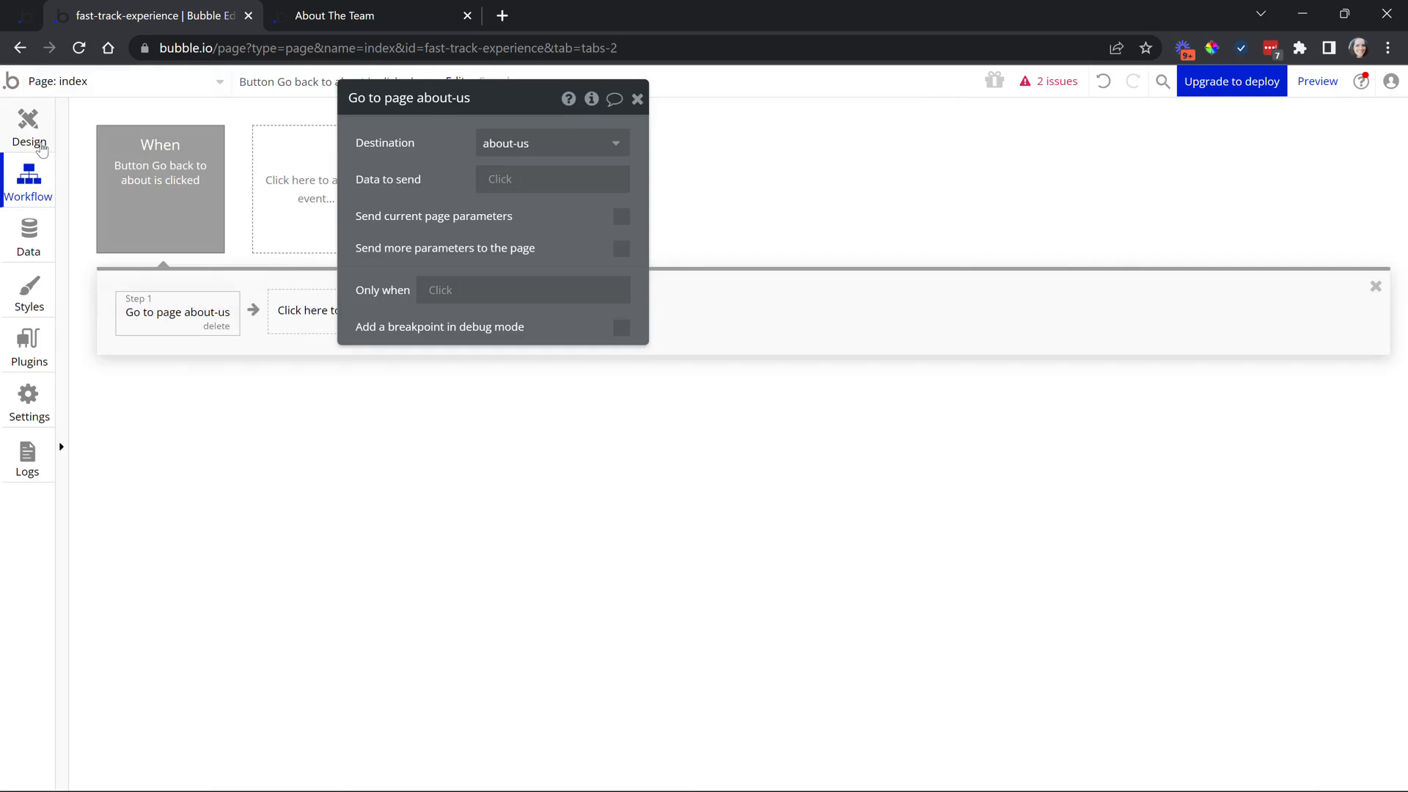
pyautogui.click(30, 132)
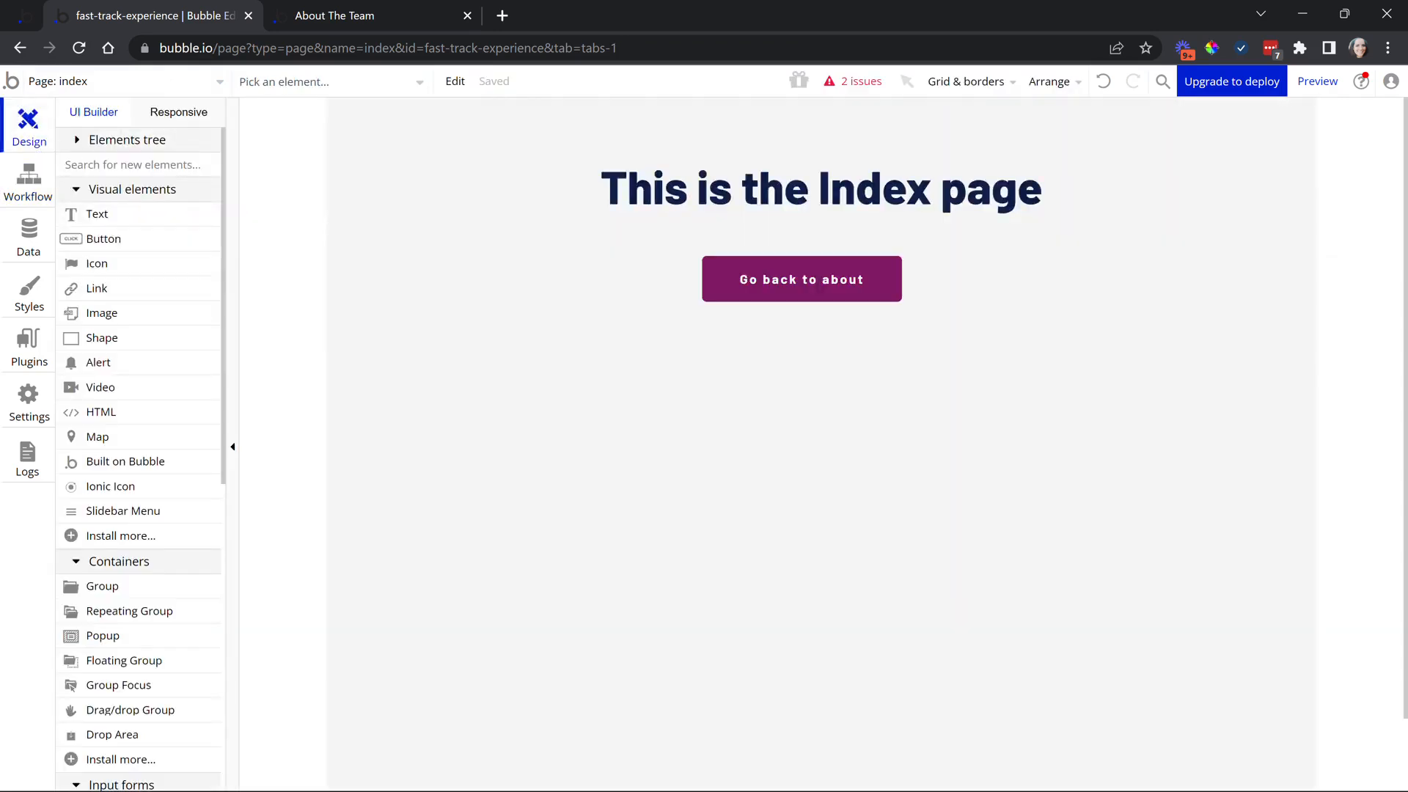
pyautogui.click(155, 88)
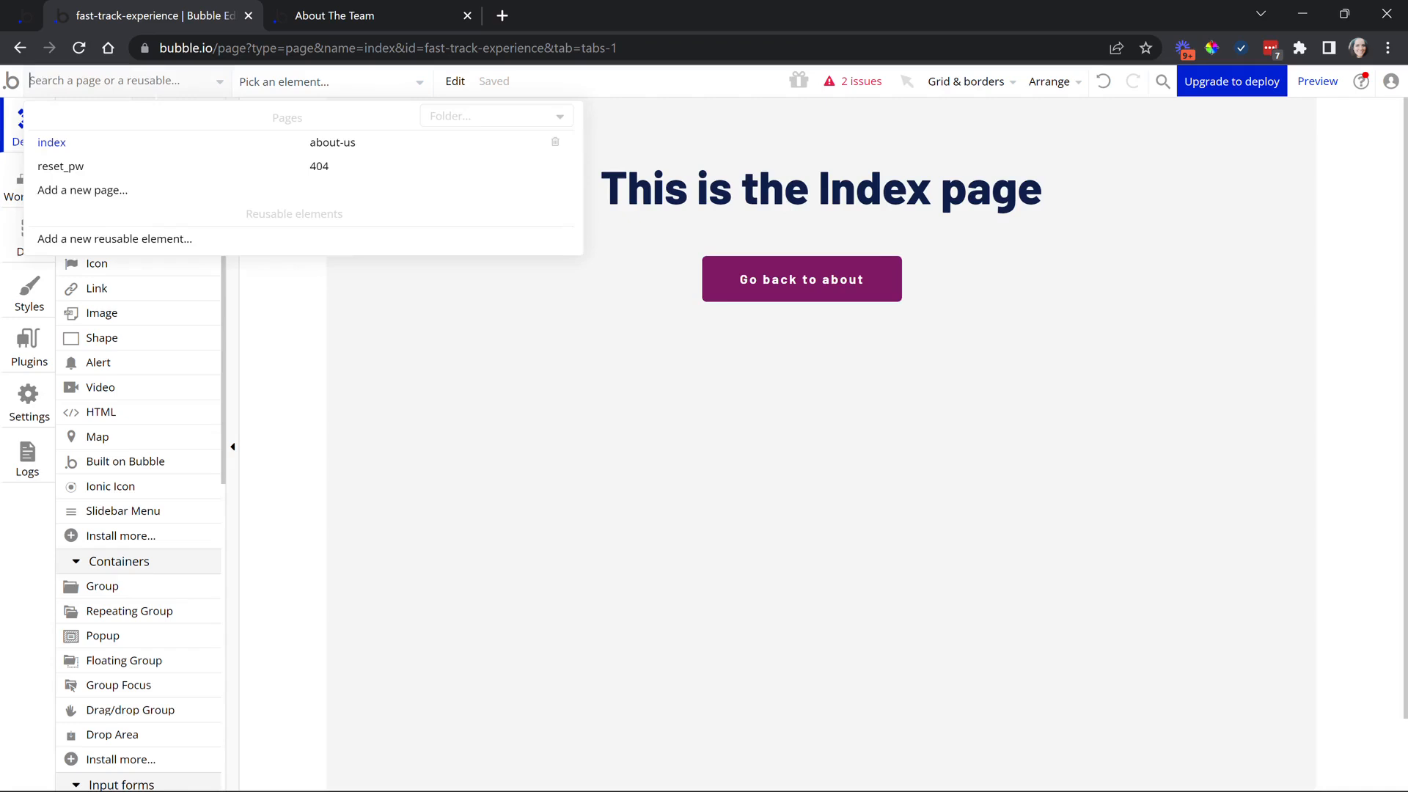
pyautogui.click(339, 141)
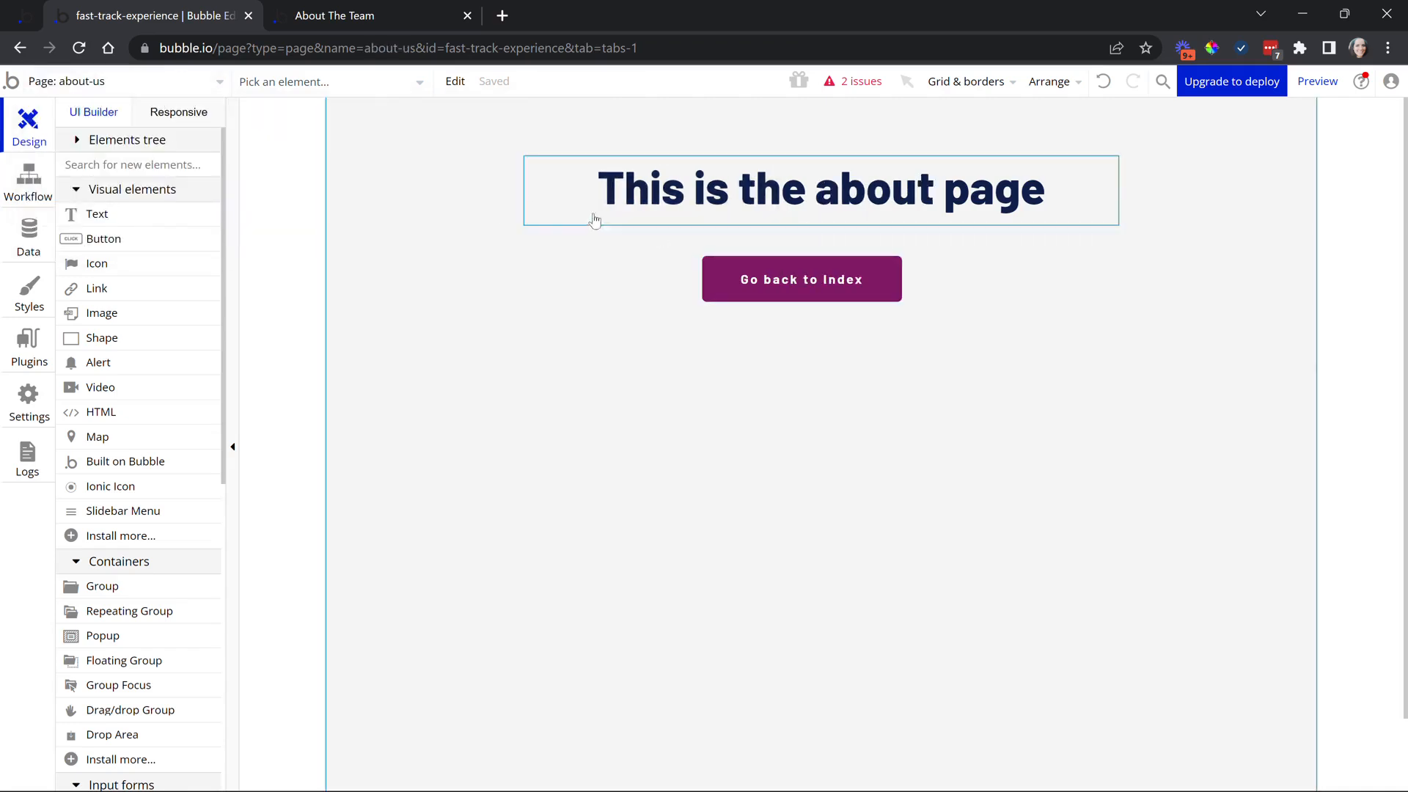
pyautogui.click(174, 89)
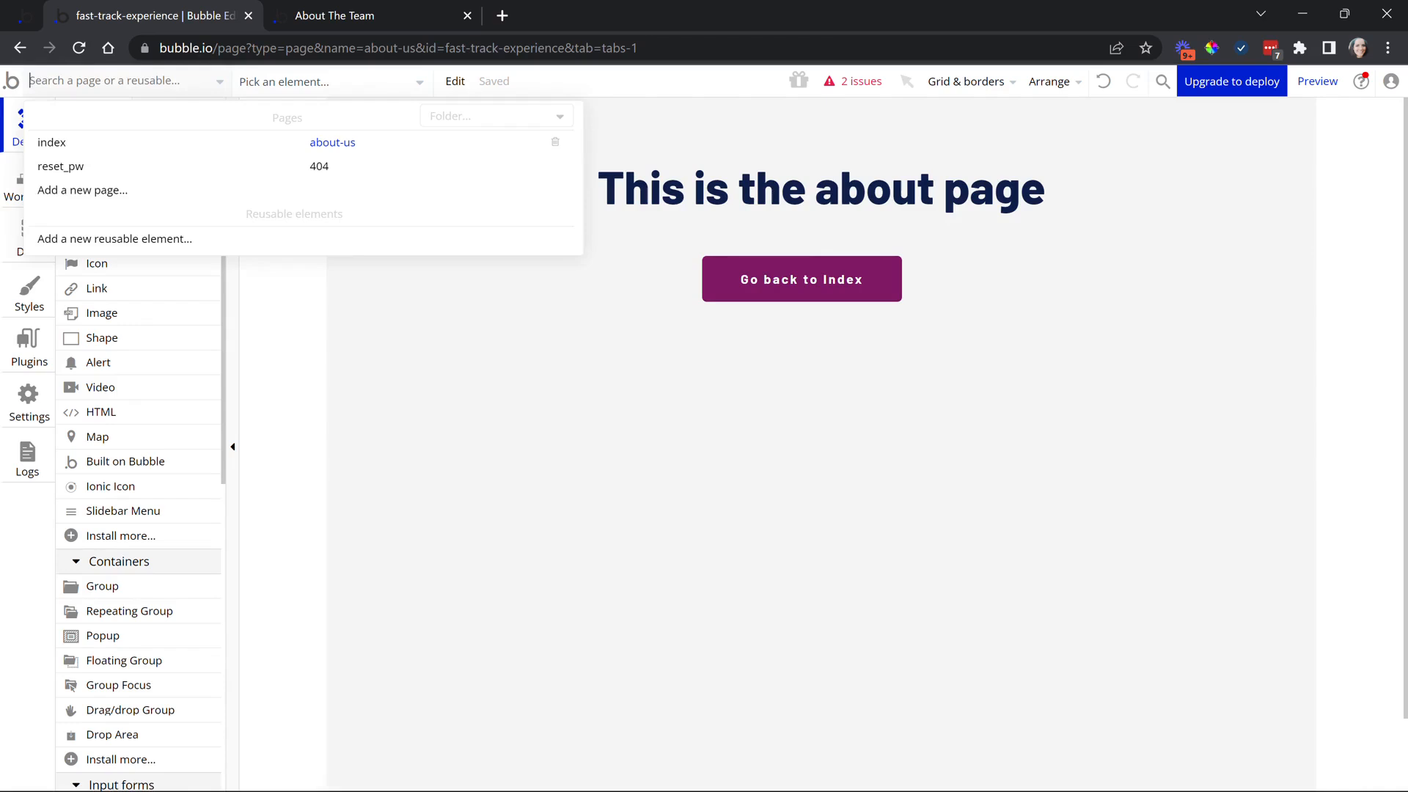
pyautogui.click(10, 188)
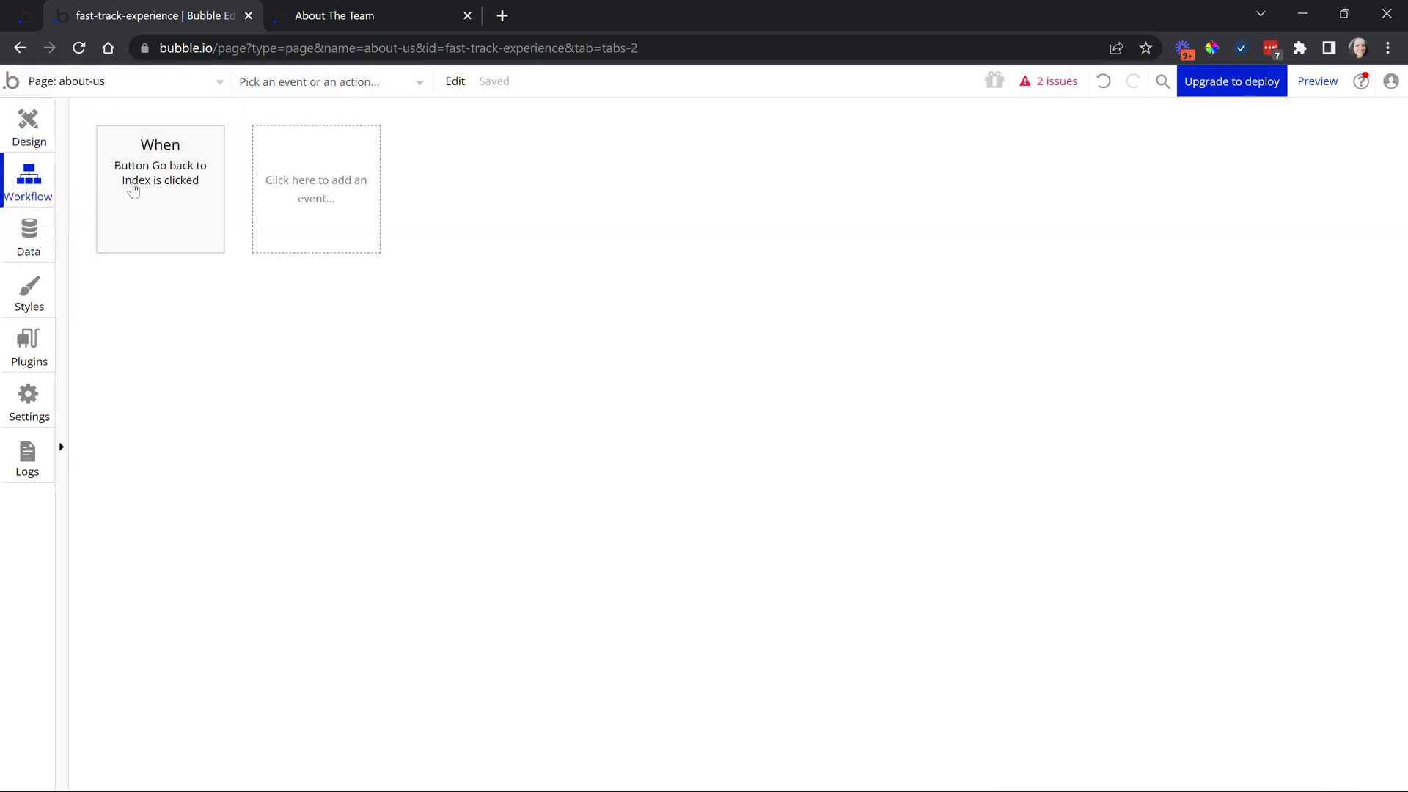
pyautogui.moveTo(144, 186)
pyautogui.click(100, 84)
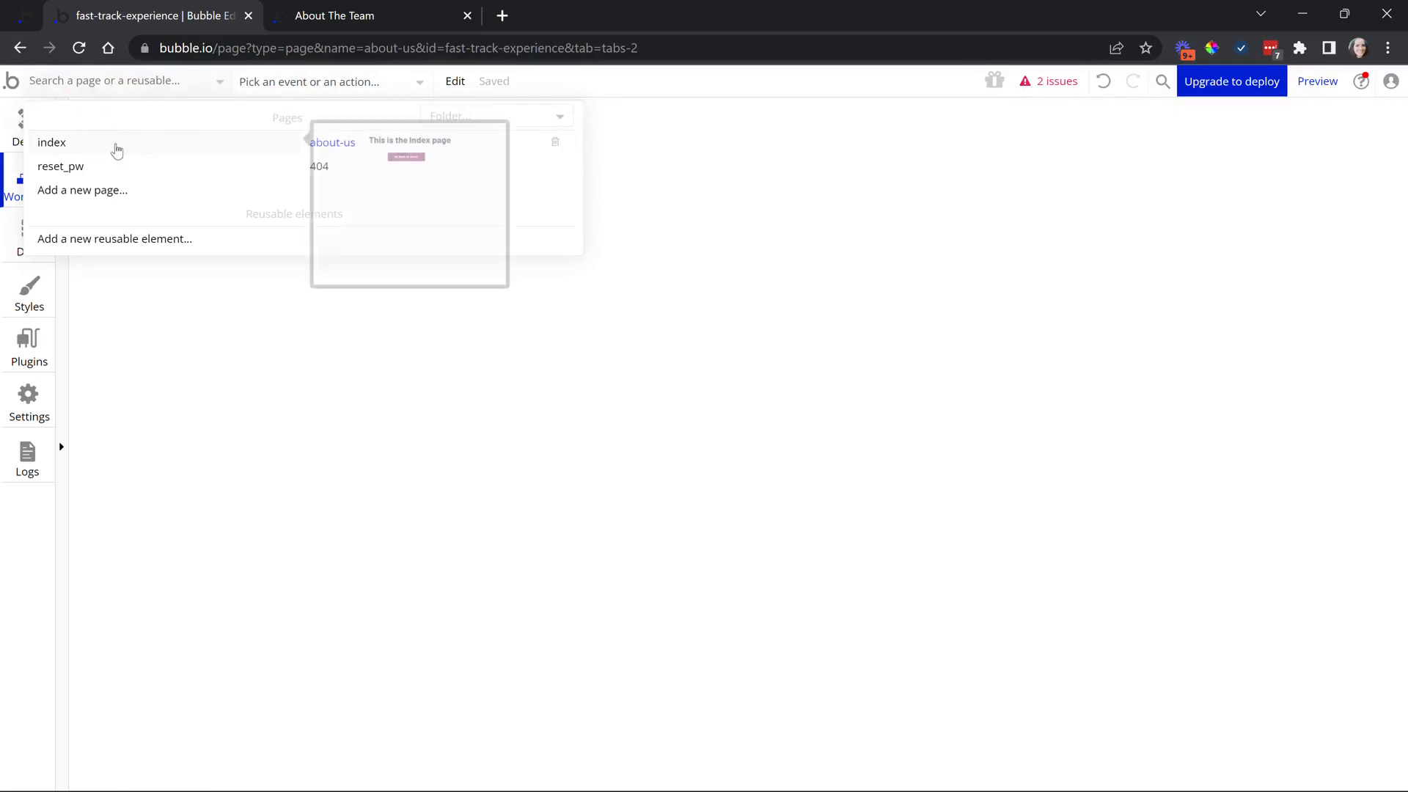
pyautogui.click(116, 145)
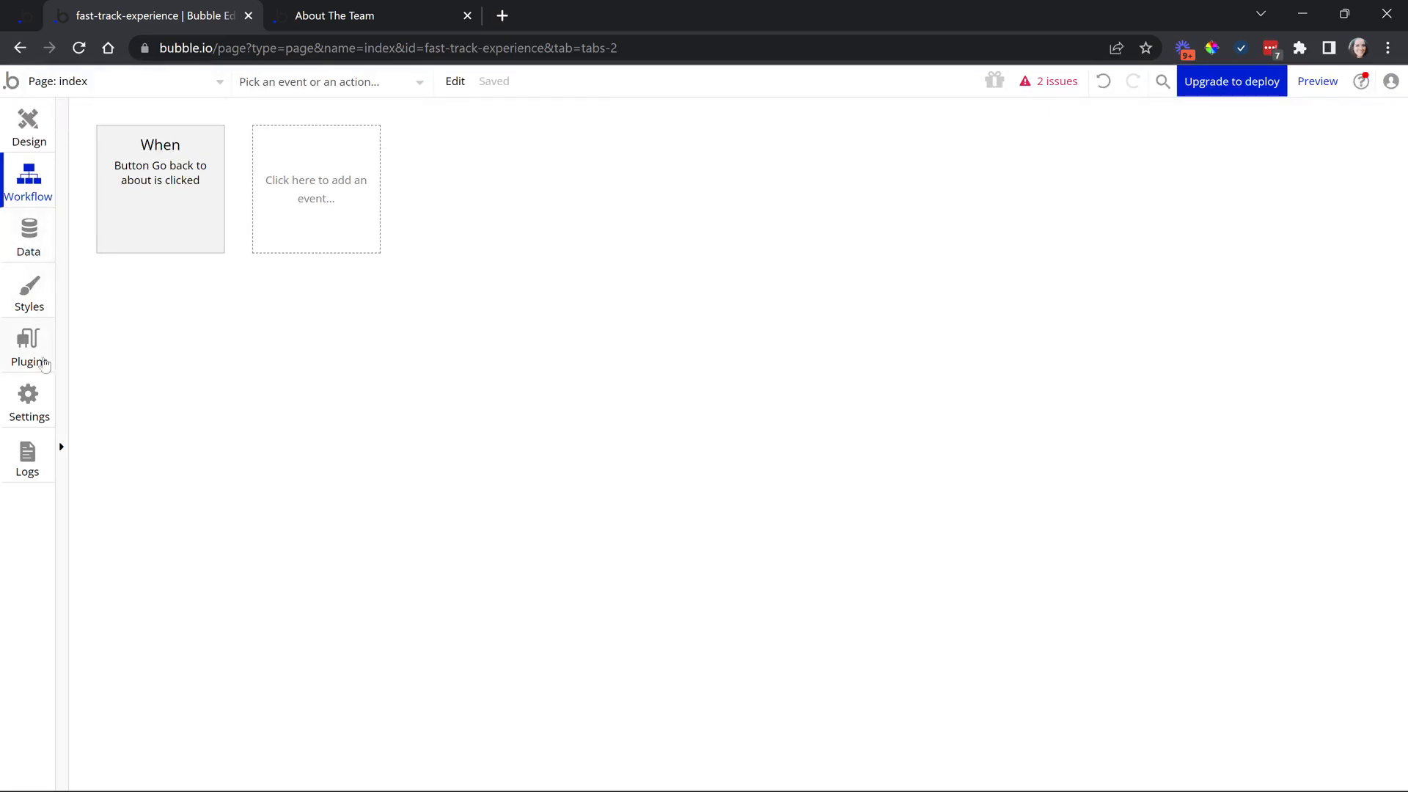
pyautogui.click(36, 245)
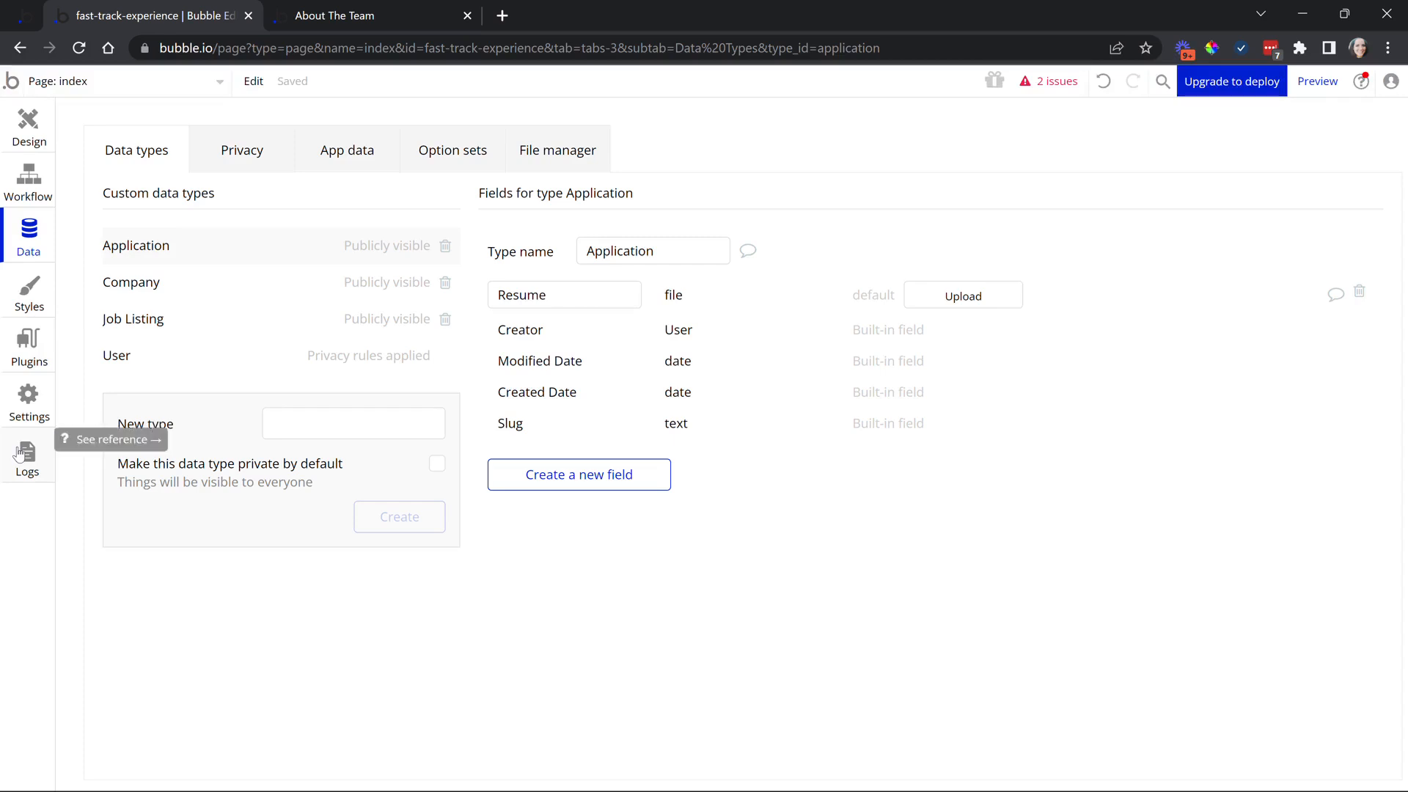
pyautogui.click(30, 136)
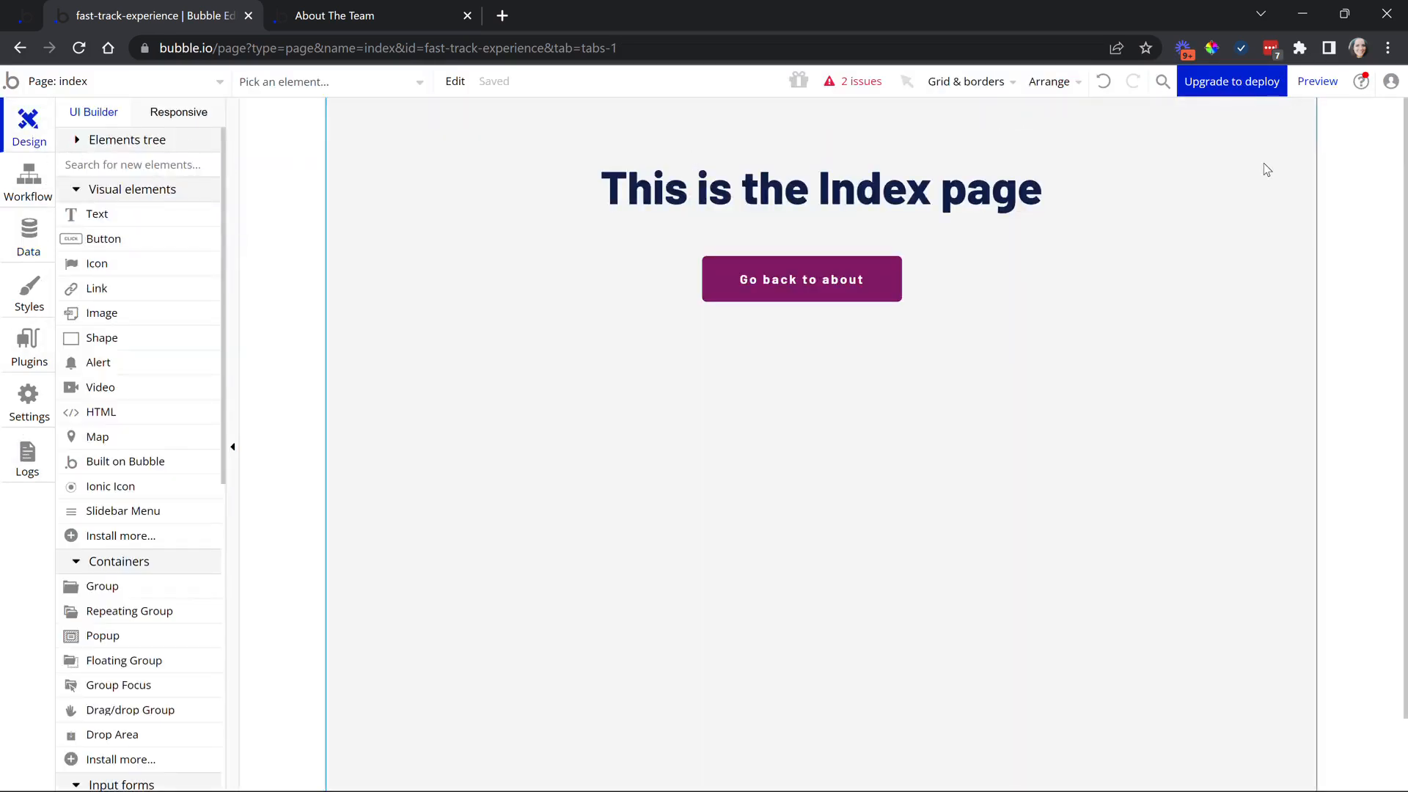
# Open the index page's properties, preview the app, and return to the editor tab
pyautogui.click(1319, 86)
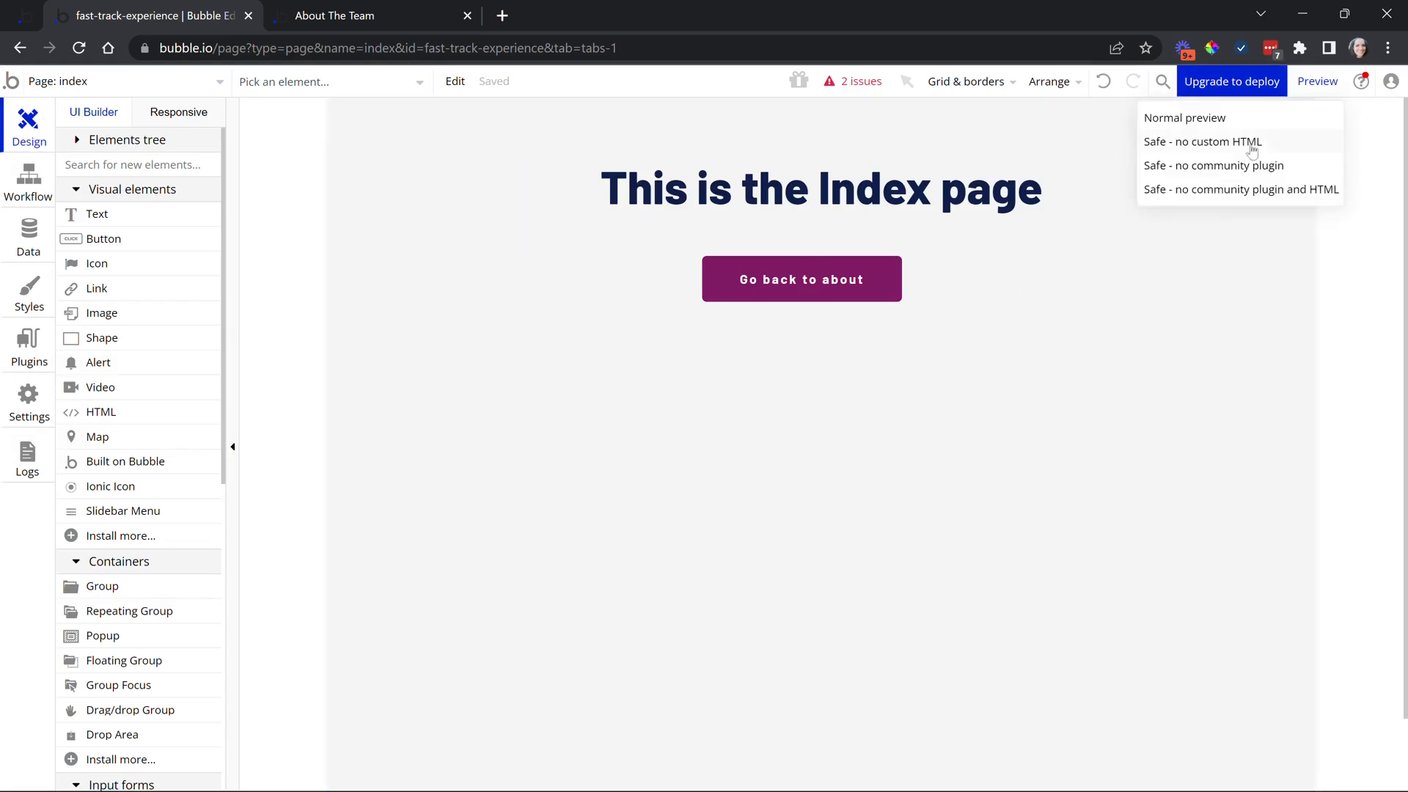
pyautogui.doubleClick(1353, 231)
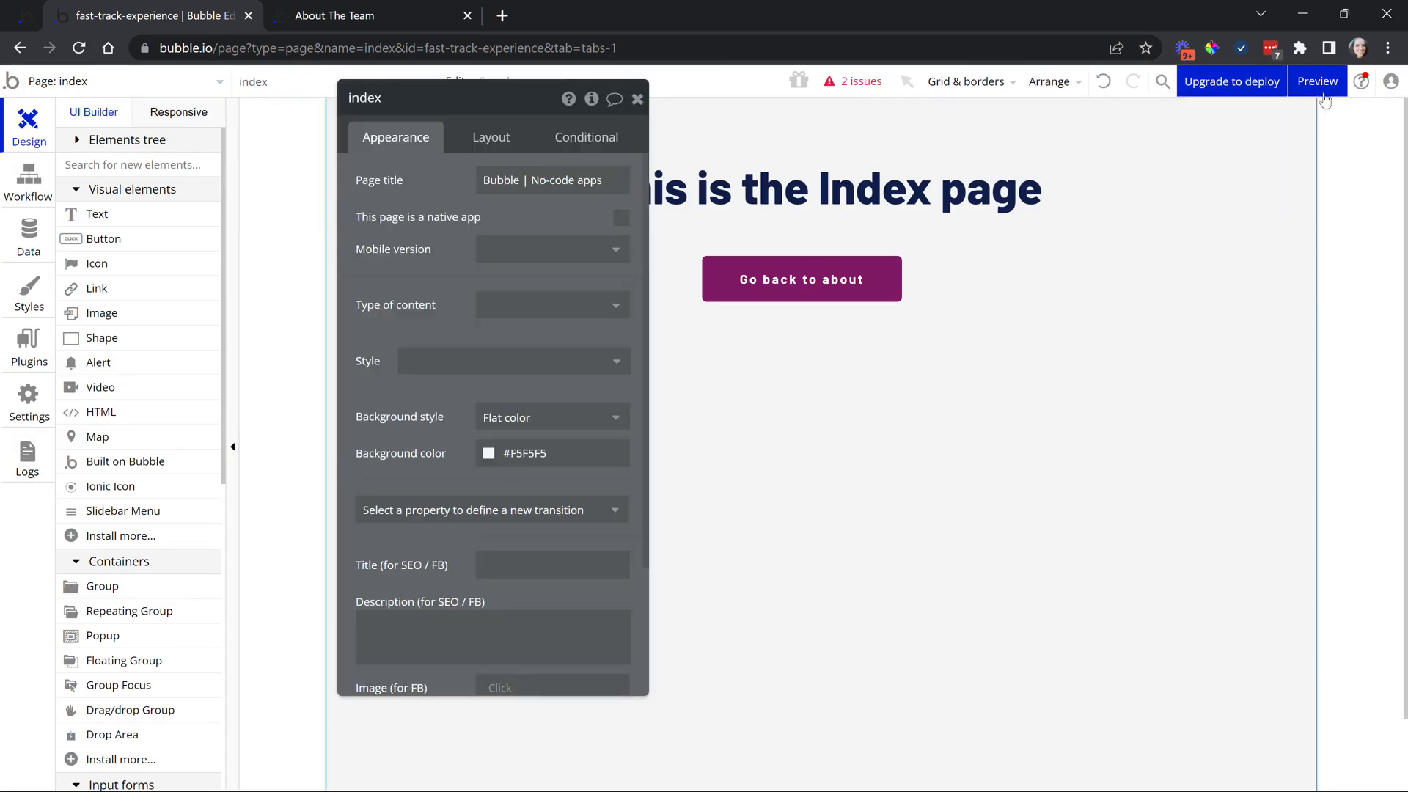
pyautogui.moveTo(1322, 94)
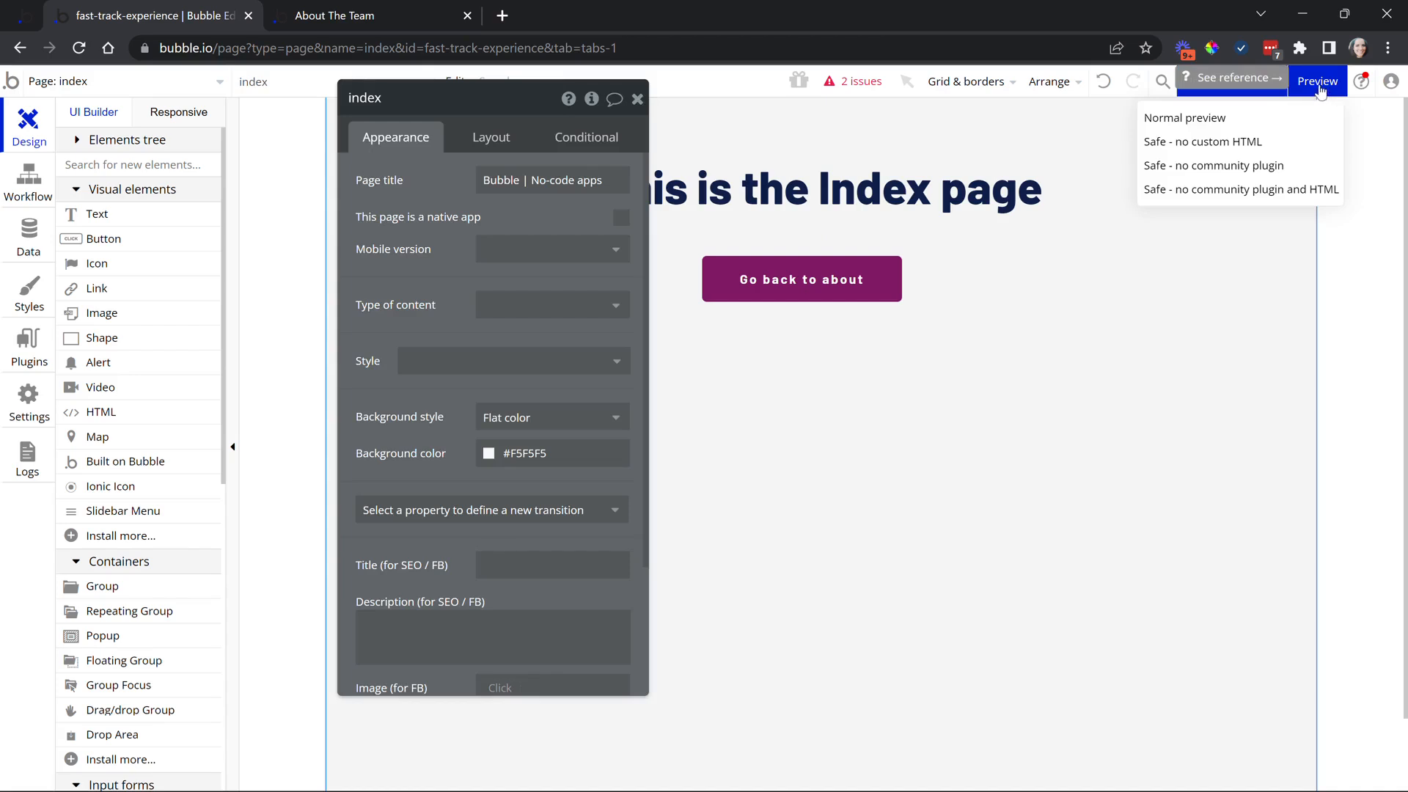
pyautogui.click(1313, 83)
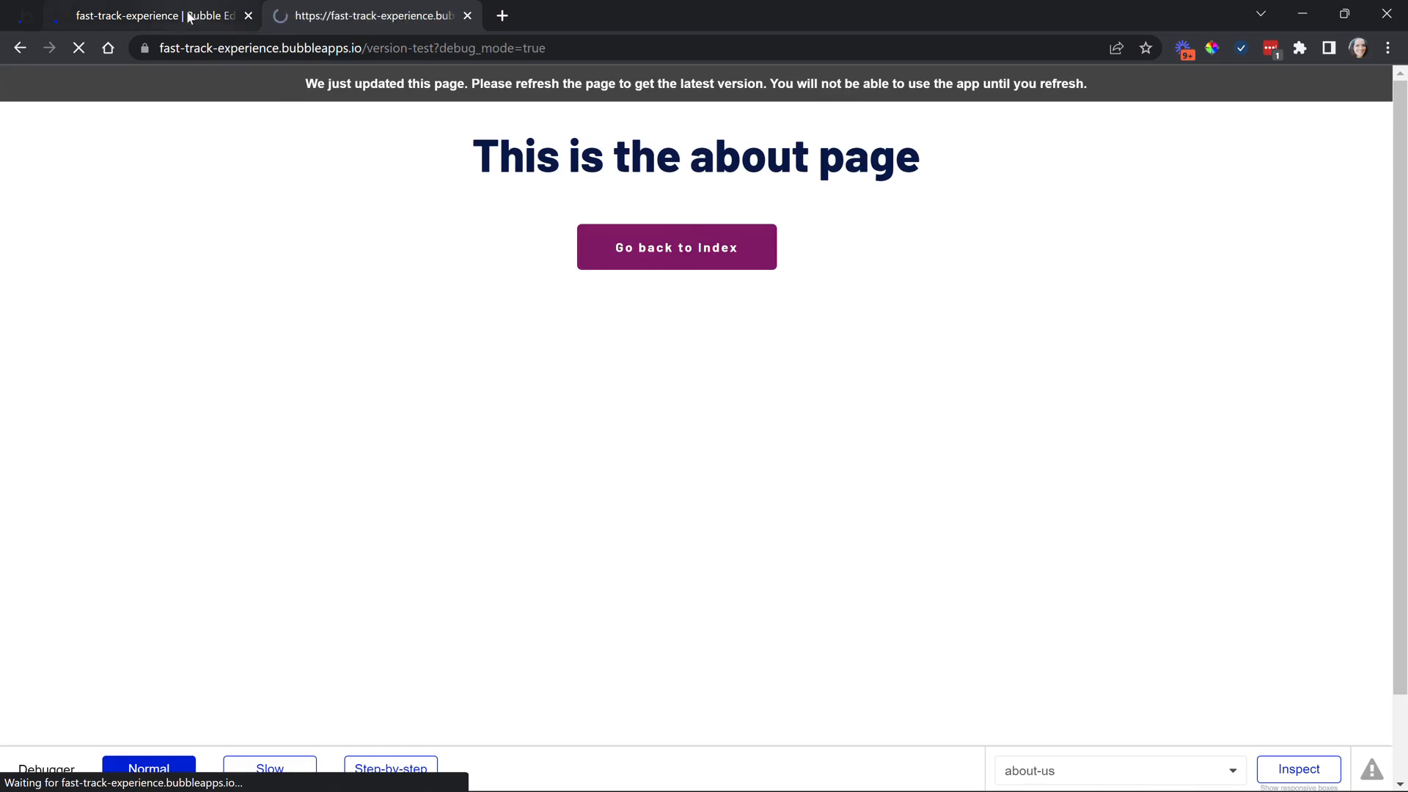
pyautogui.moveTo(189, 17)
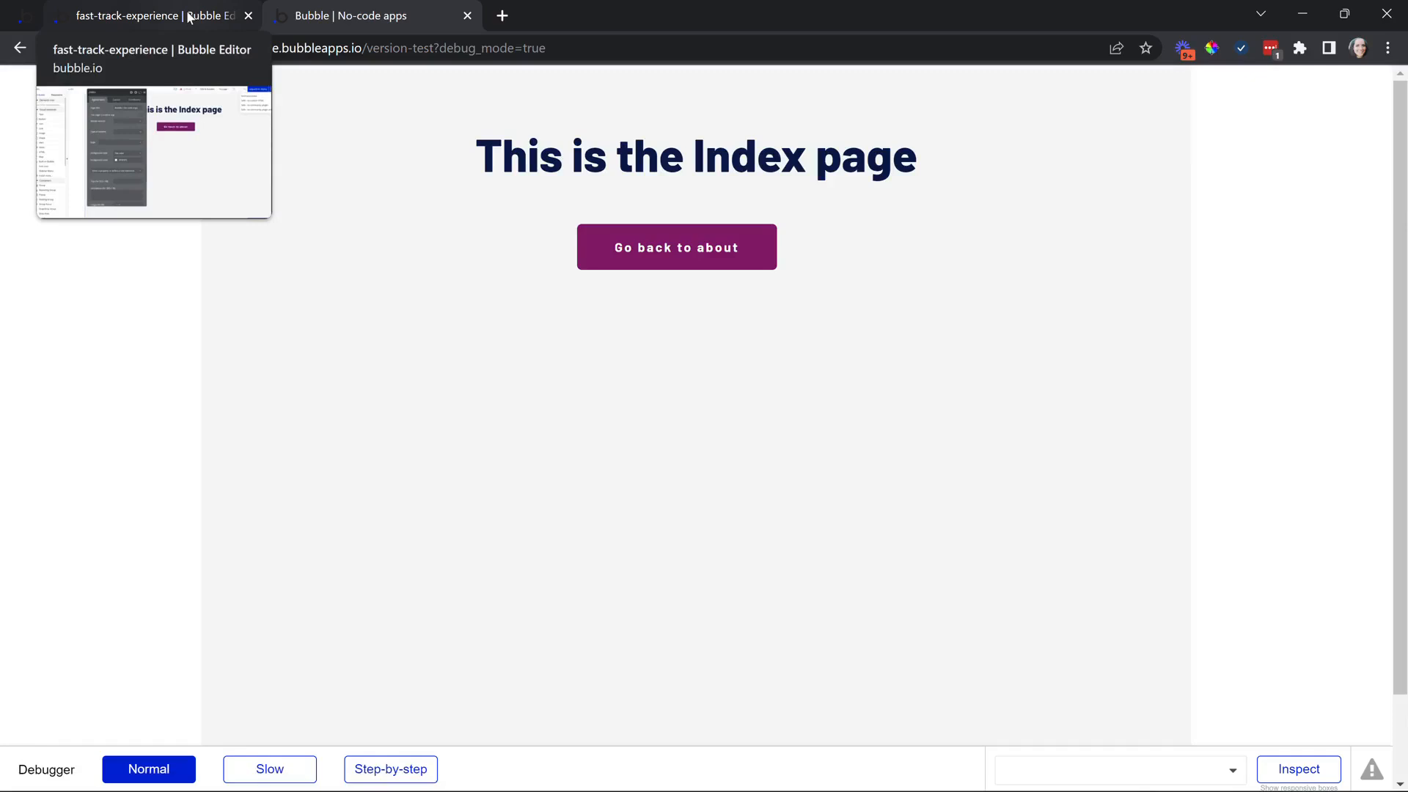
pyautogui.click(188, 17)
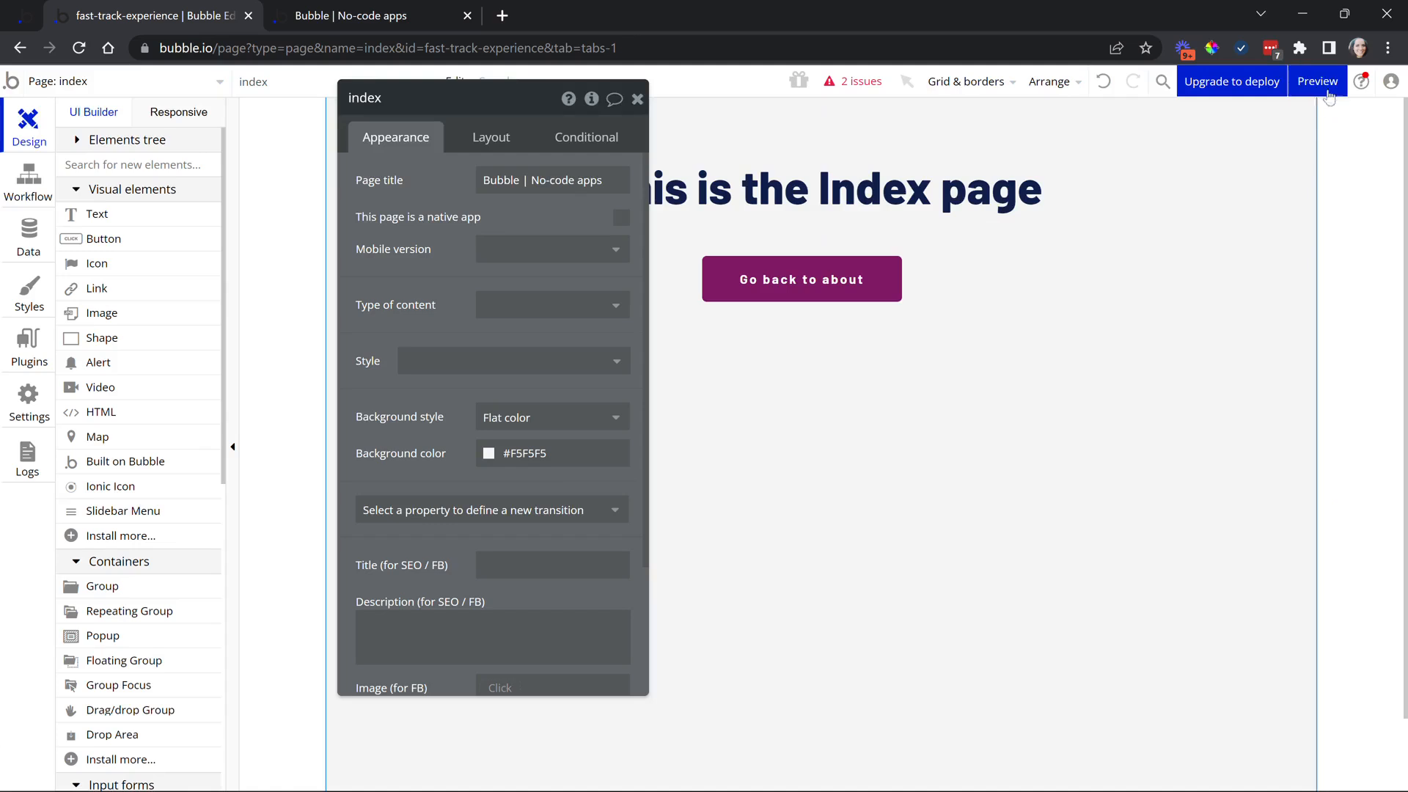
# Close the index page's property panel and dismiss the page list, staying on index
pyautogui.moveTo(1324, 86)
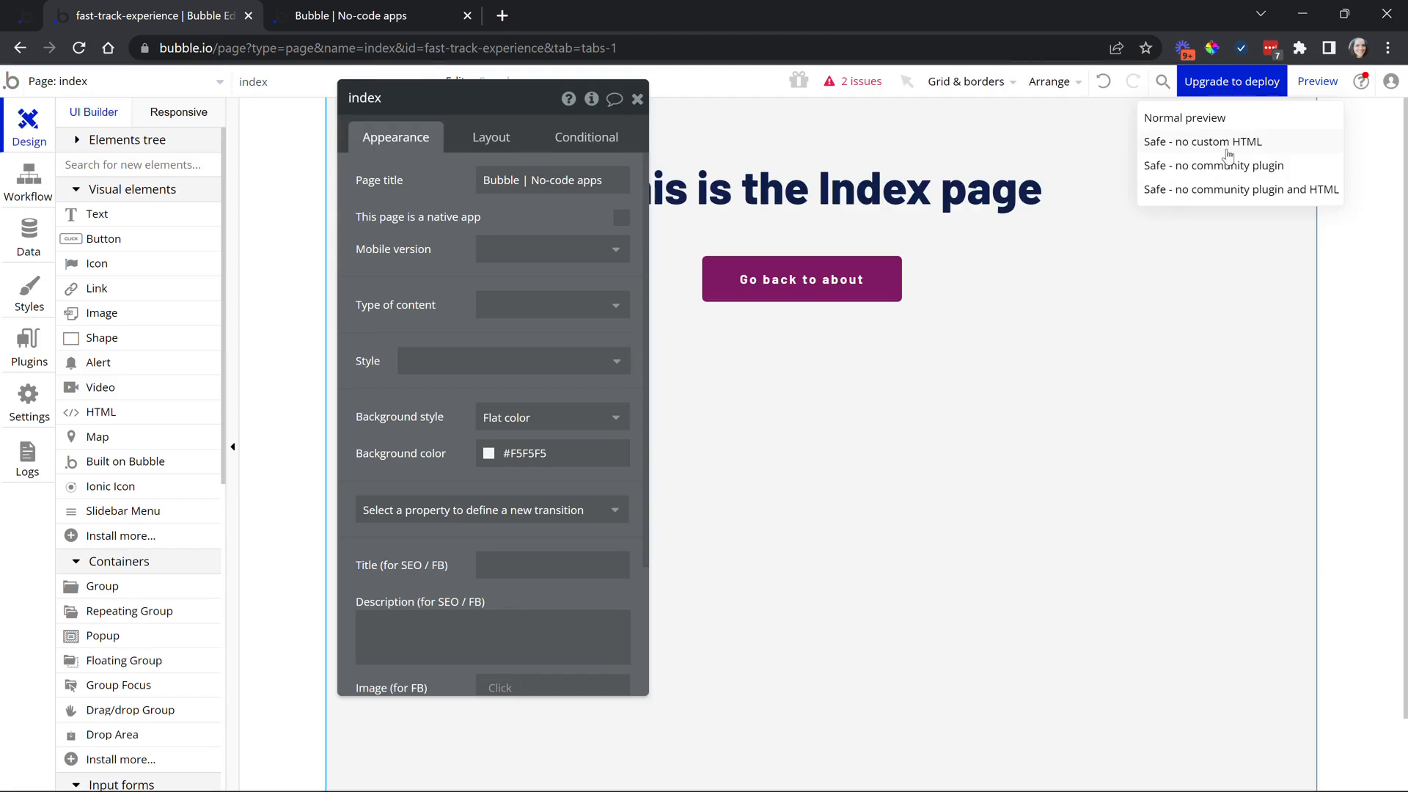
pyautogui.click(638, 100)
pyautogui.click(198, 90)
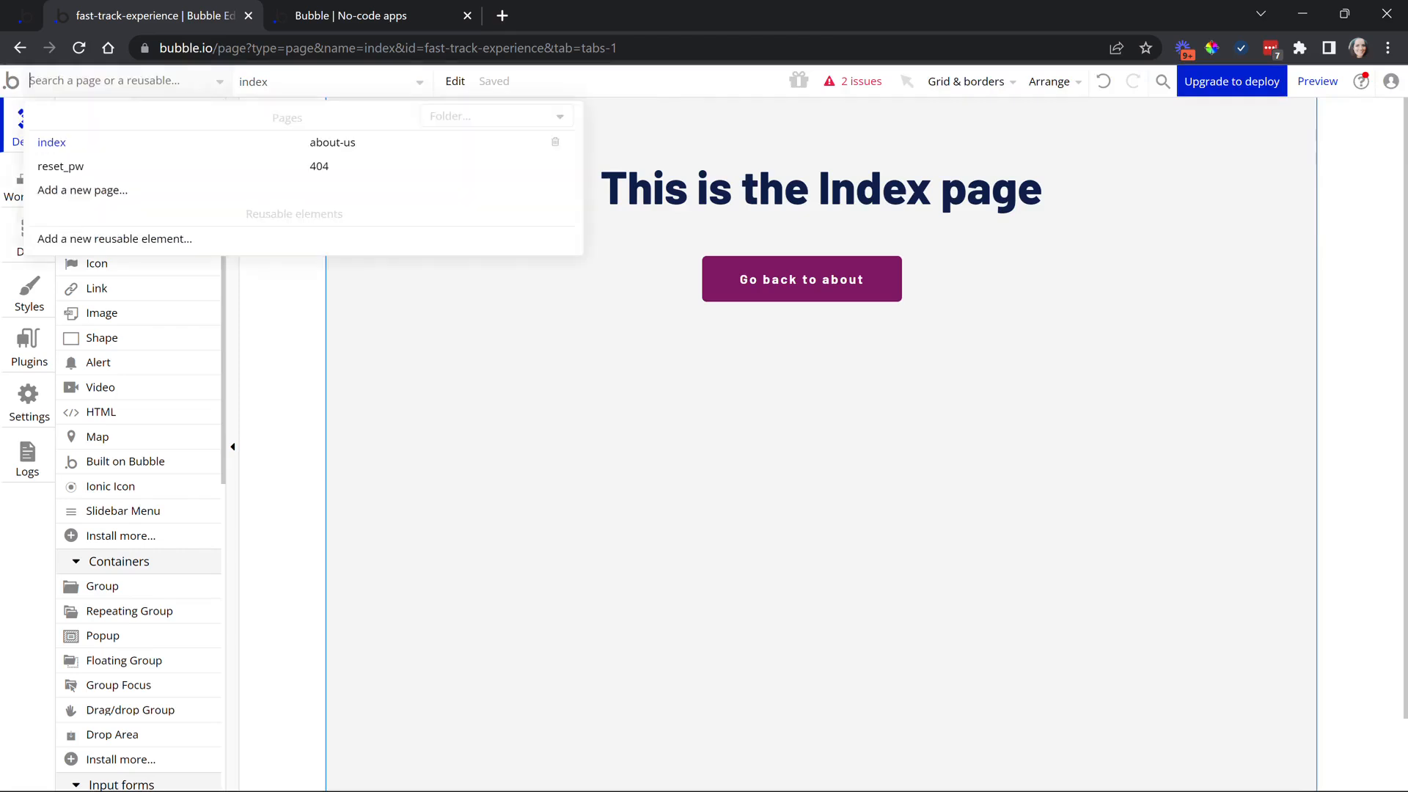
pyautogui.click(288, 302)
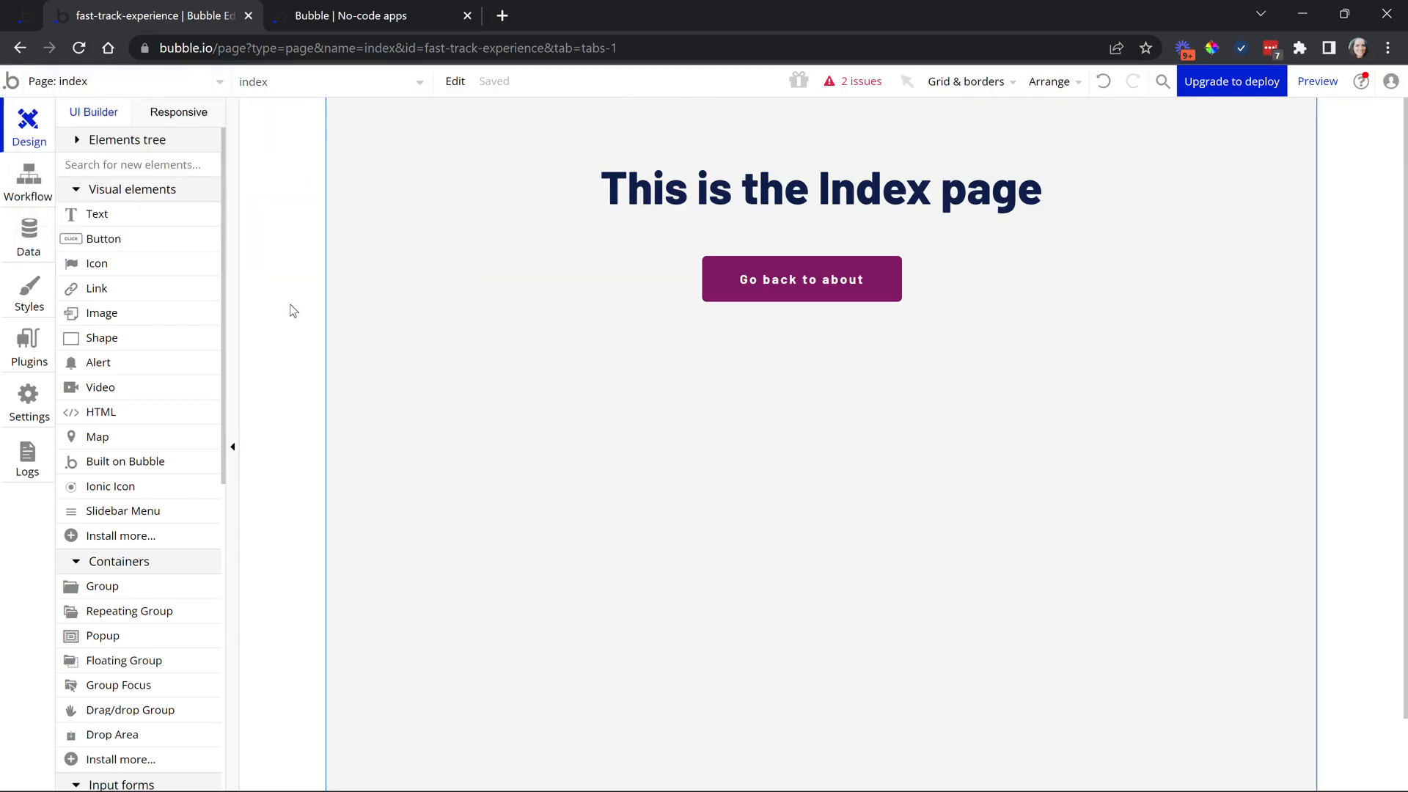